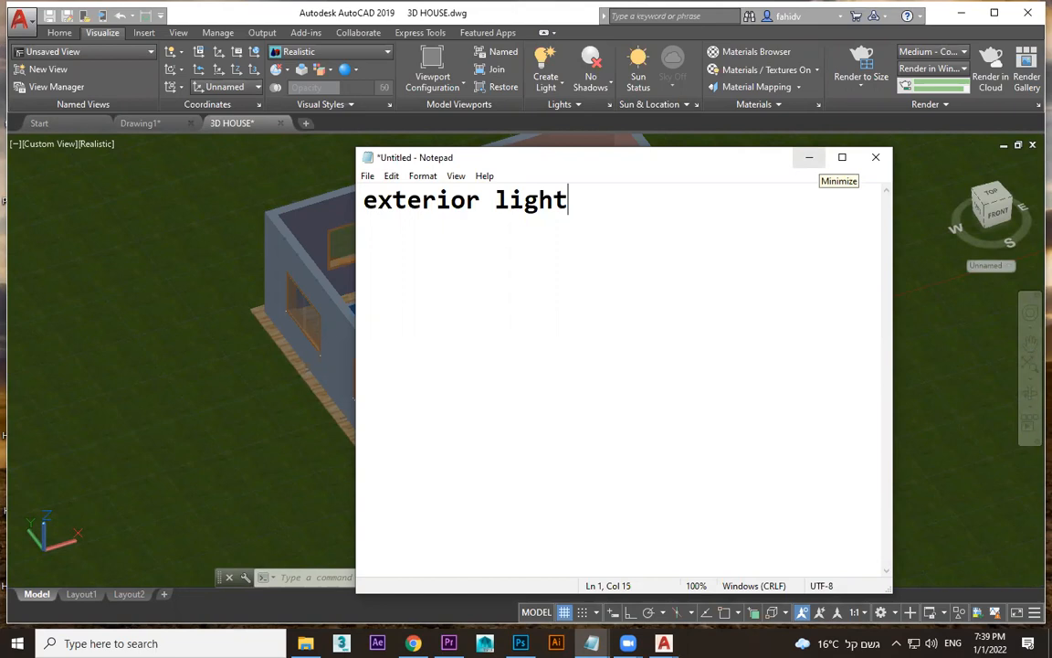
- Complete the Notepad line to read "exterior light = SUN light" and switch to the 3D HOUSE drawing in AutoCAD
type("= SUN light")
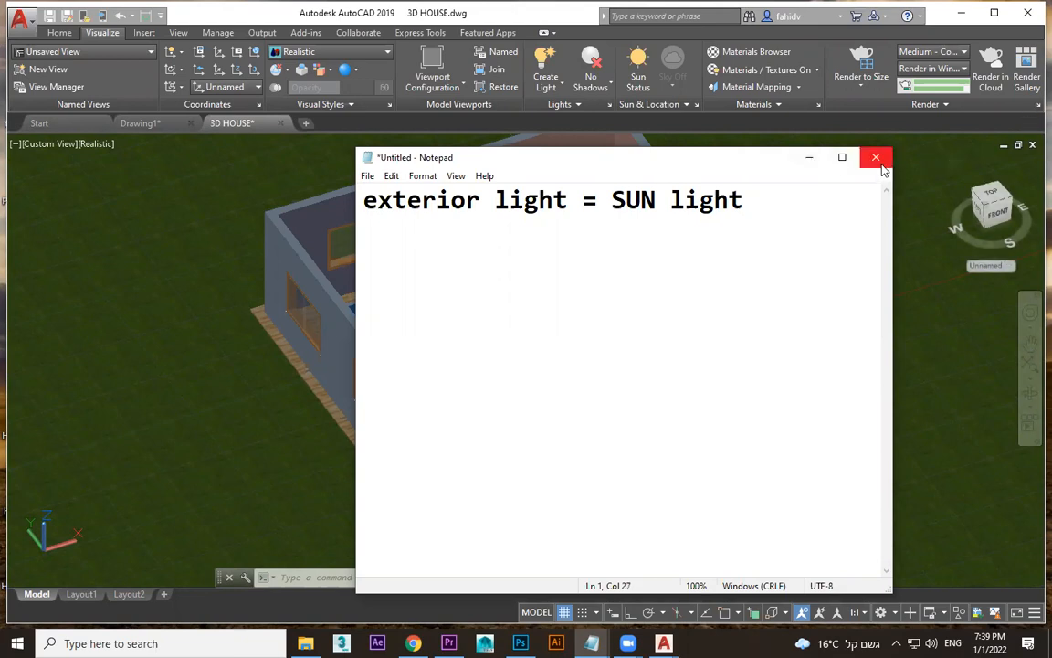
left_click(816, 162)
- Examine the house model from several angles and review the sun properties
middle_click_drag(606, 305, 472, 305, "shift")
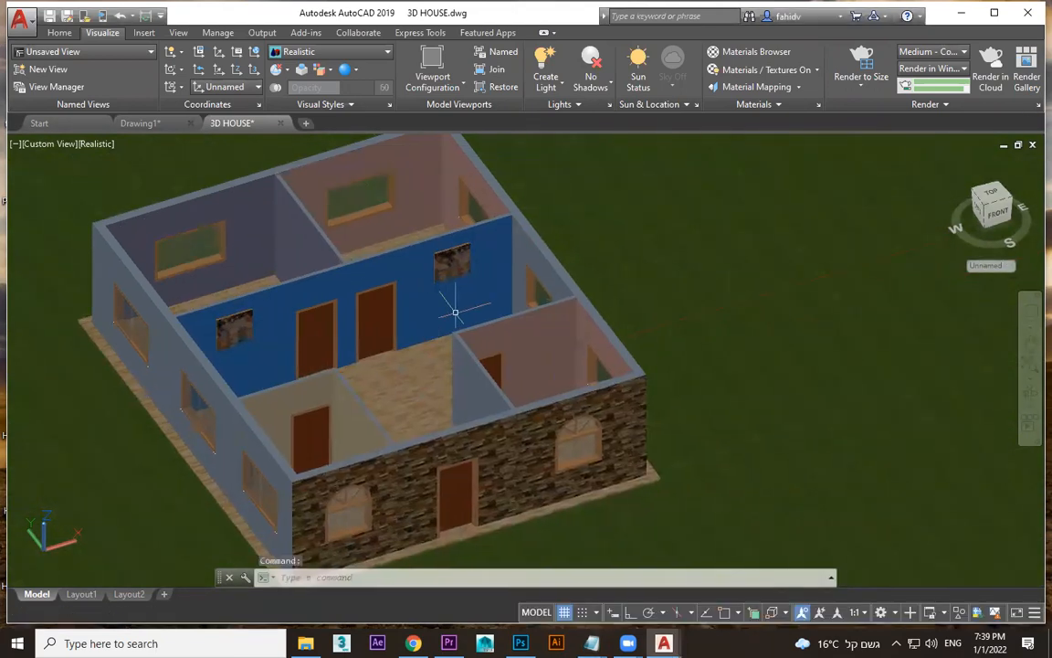
middle_click_drag(416, 269, 444, 287, "shift")
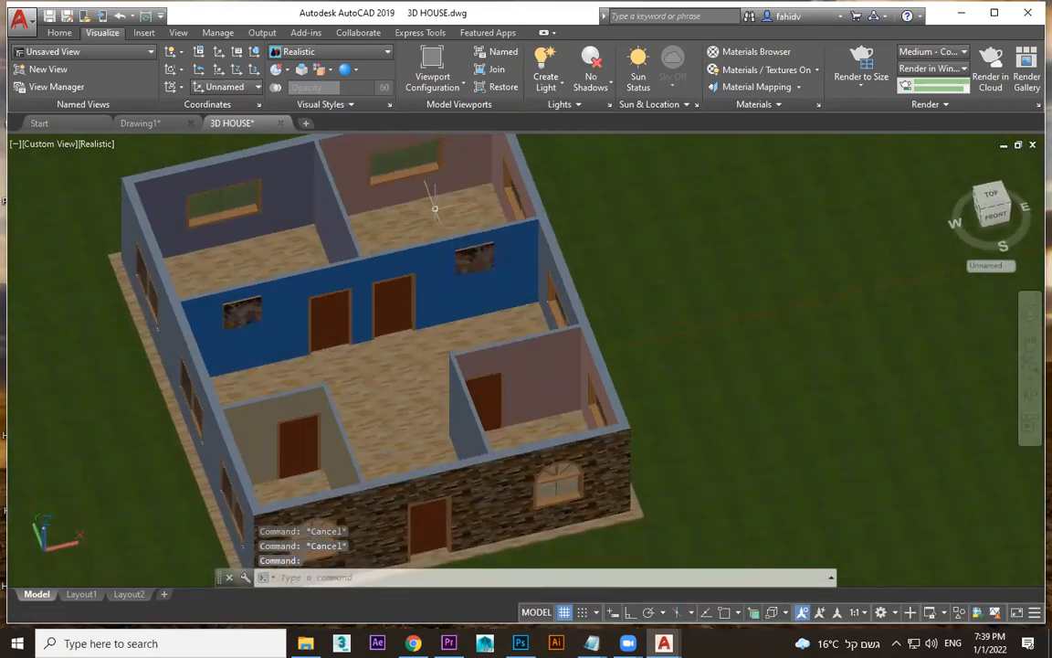
middle_click_drag(523, 331, 694, 137, "shift")
middle_click_drag(597, 245, 605, 331, "shift")
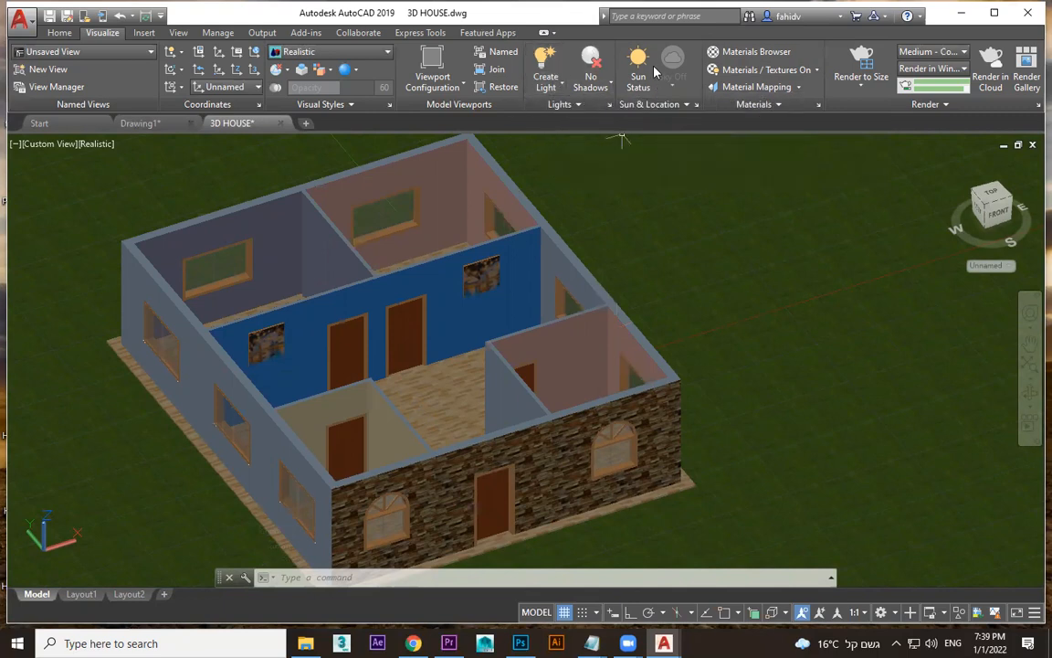
left_click(696, 105)
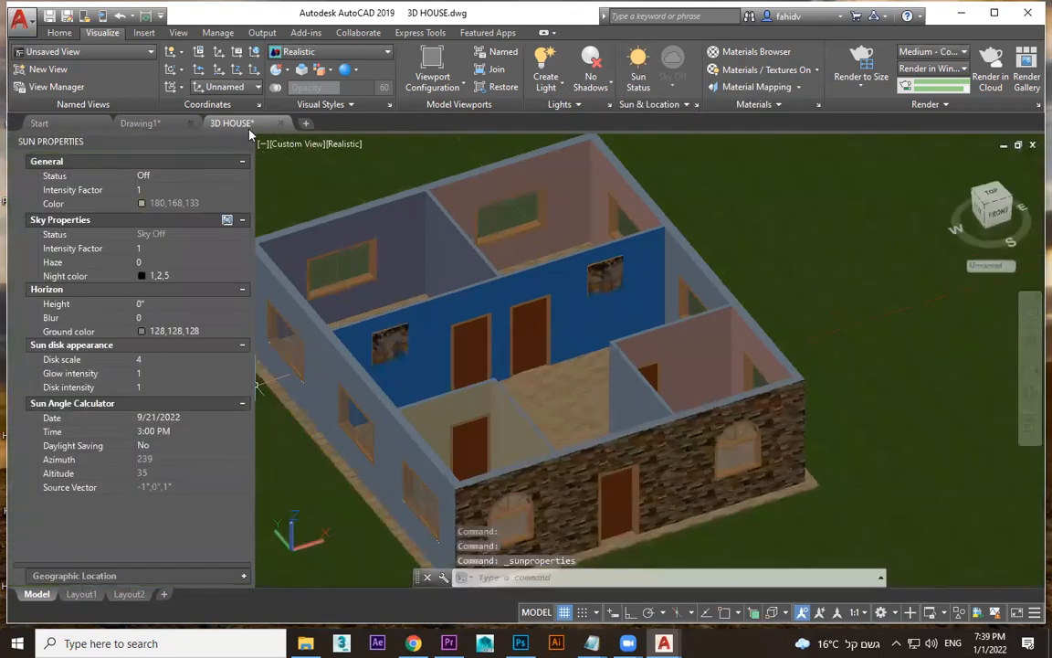
left_click(244, 140)
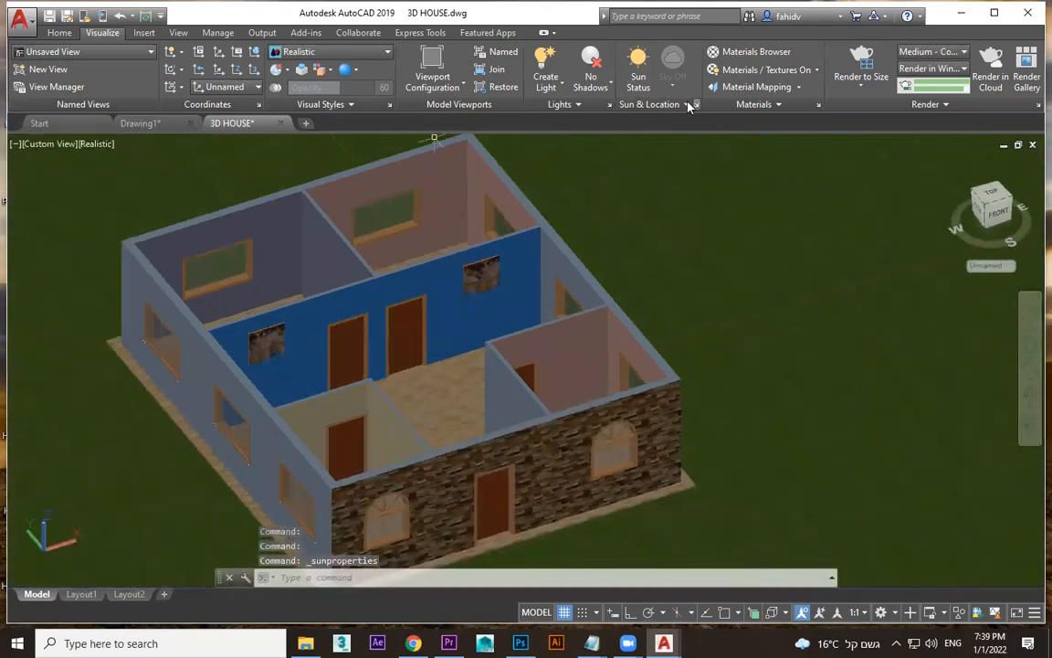
left_click(638, 73)
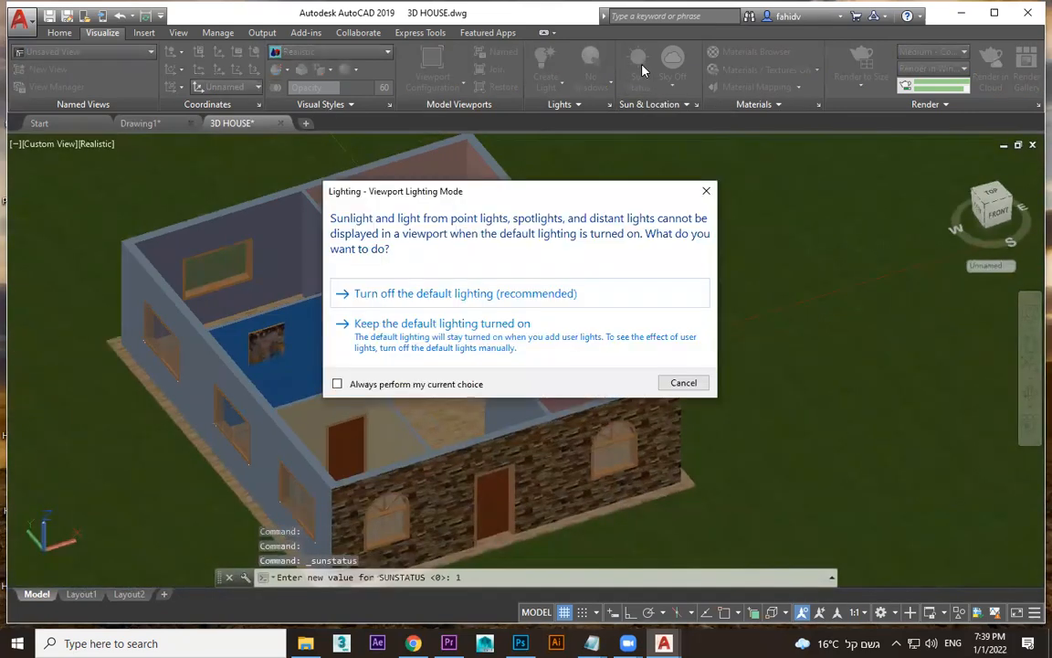
left_click(706, 191)
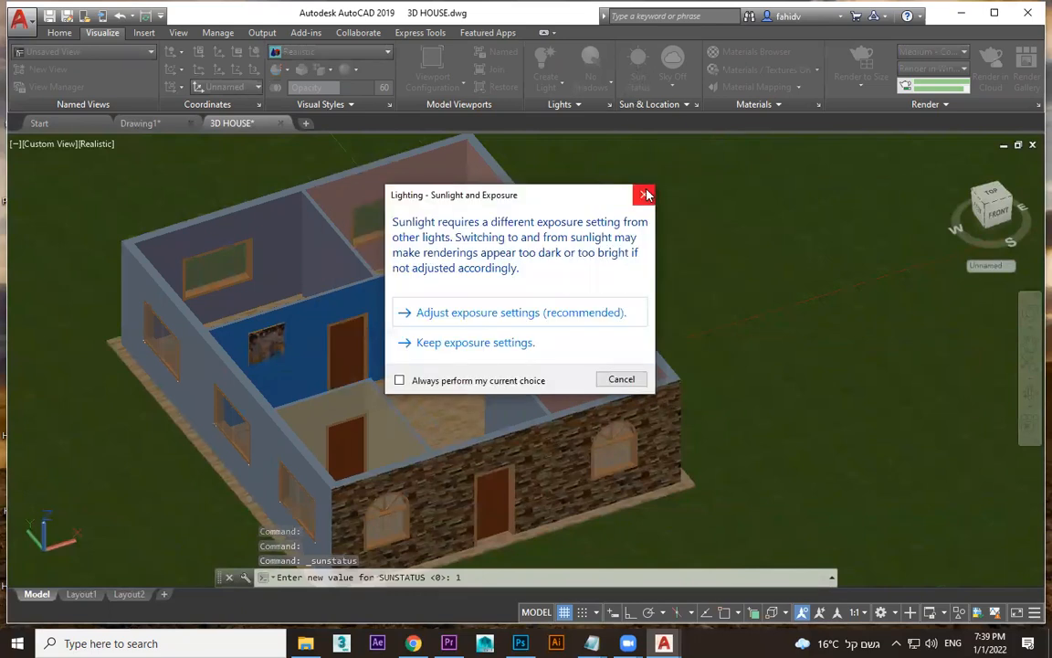
left_click(644, 195)
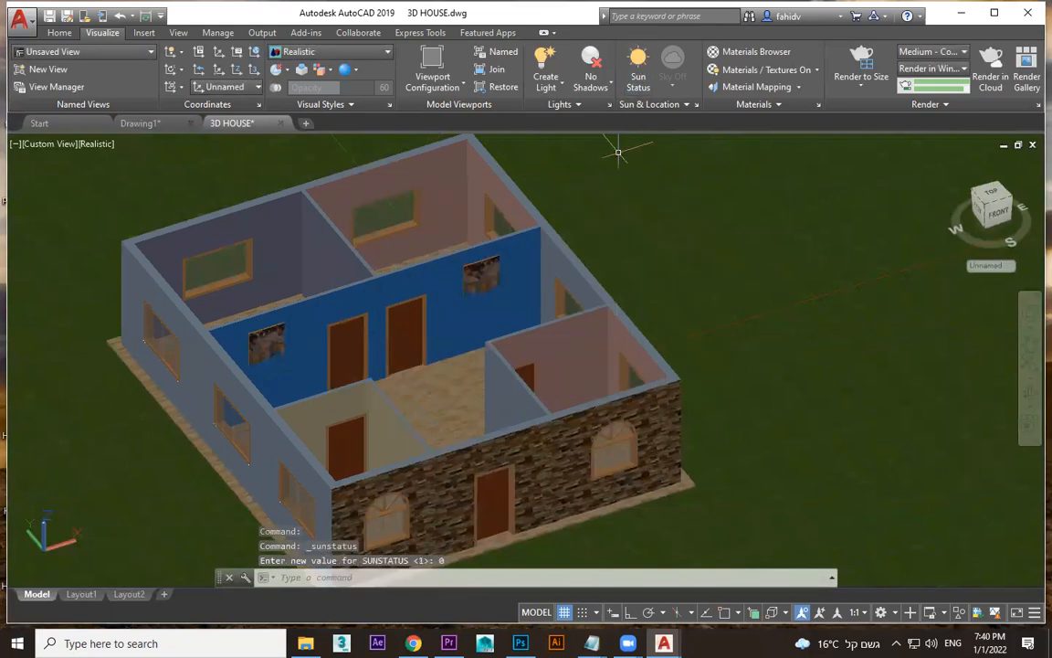
scroll(613, 206, "down", 5)
left_click(20, 18)
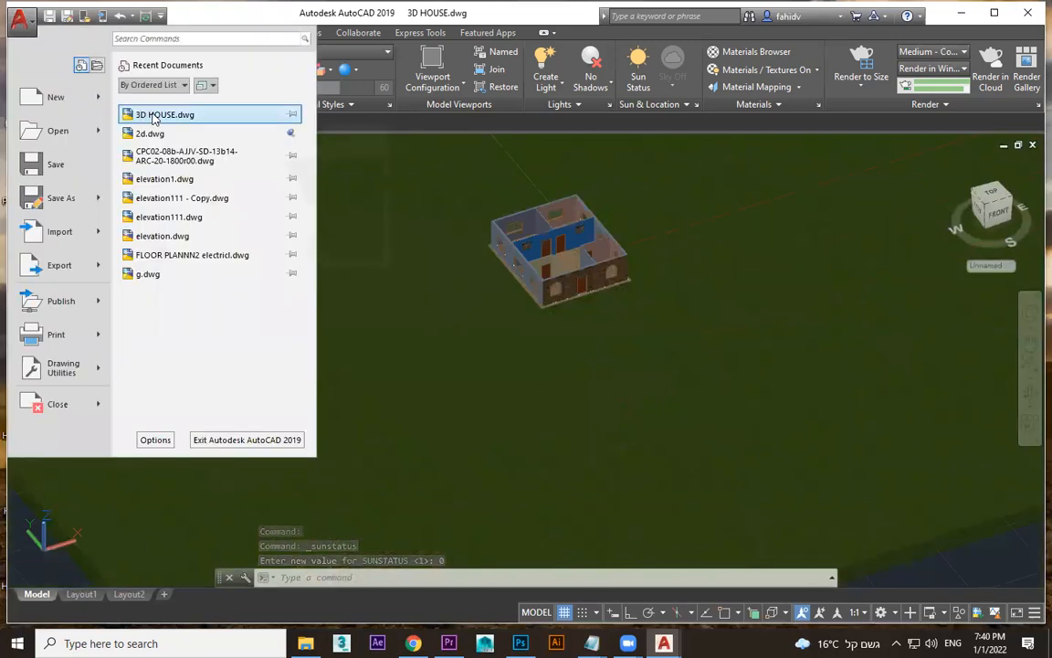
mouse_move(154, 119)
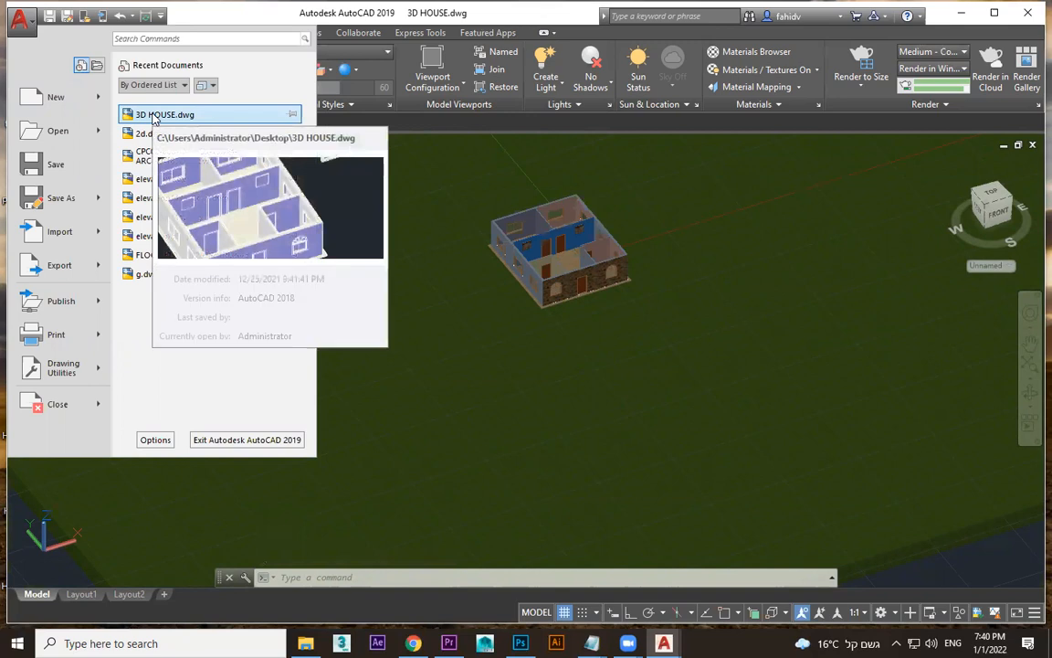
left_click(709, 353)
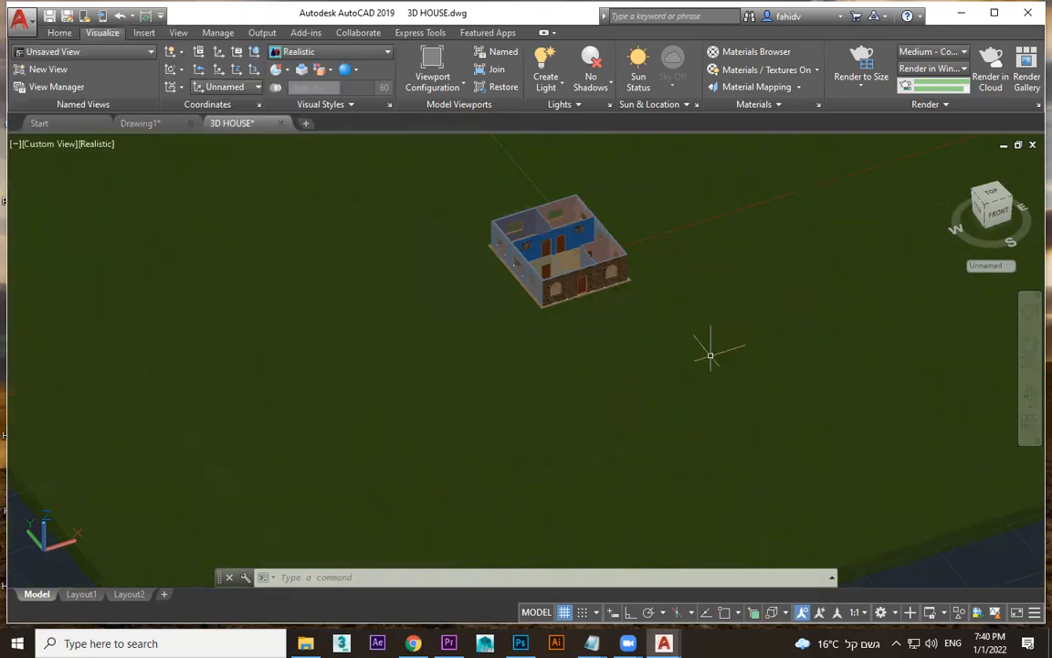
- Turn on the sun status, turning off the default lighting and adjusting the exposure settings
left_click(641, 71)
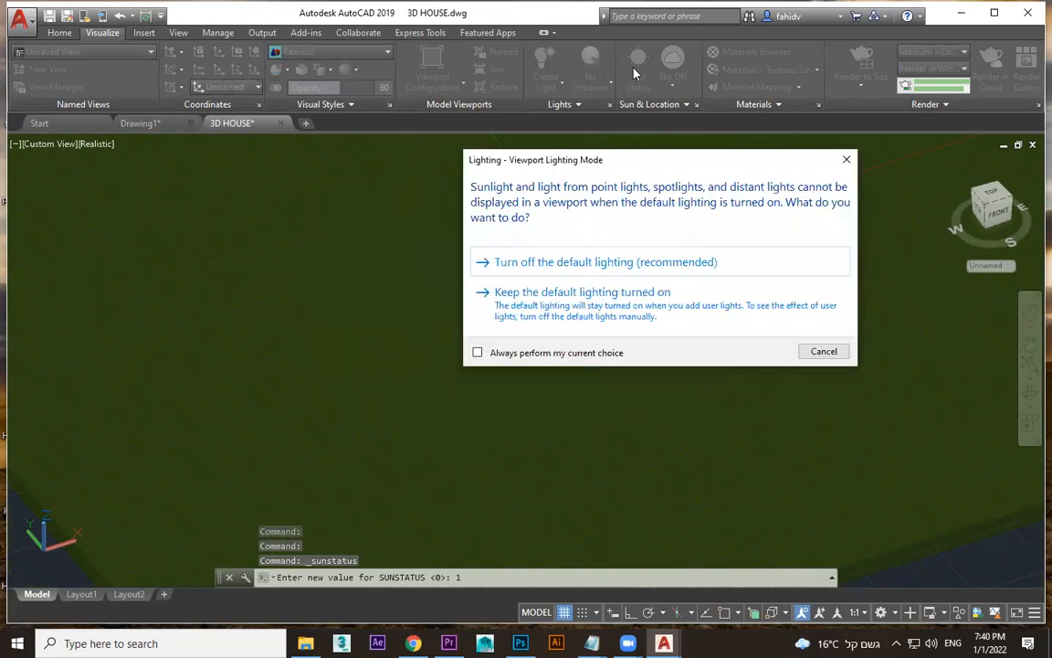
left_click_drag(595, 172, 528, 174)
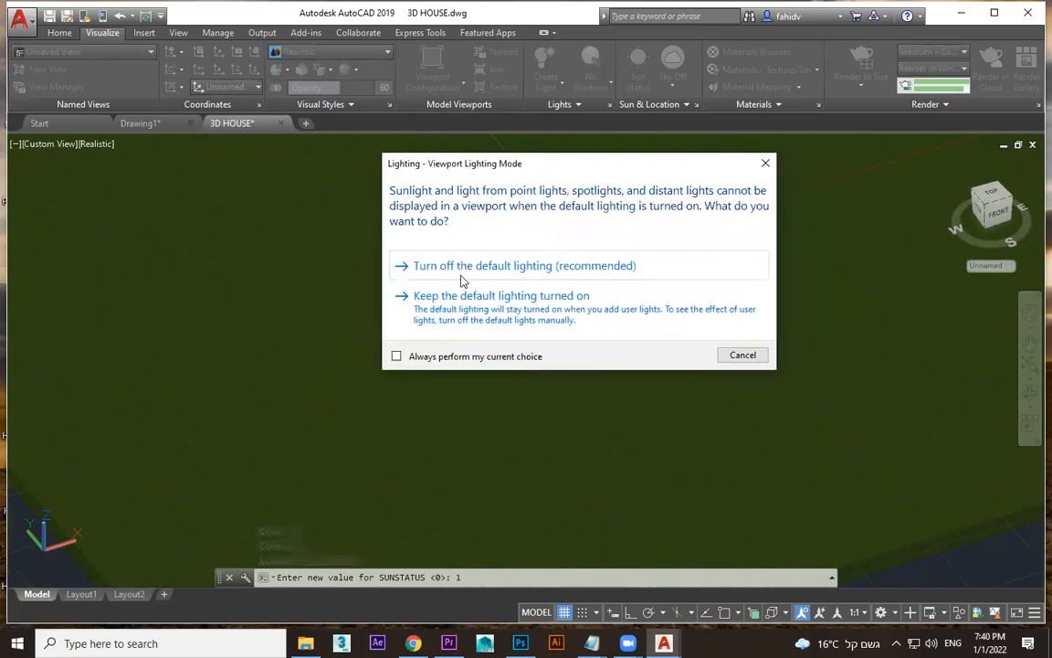
left_click(599, 267)
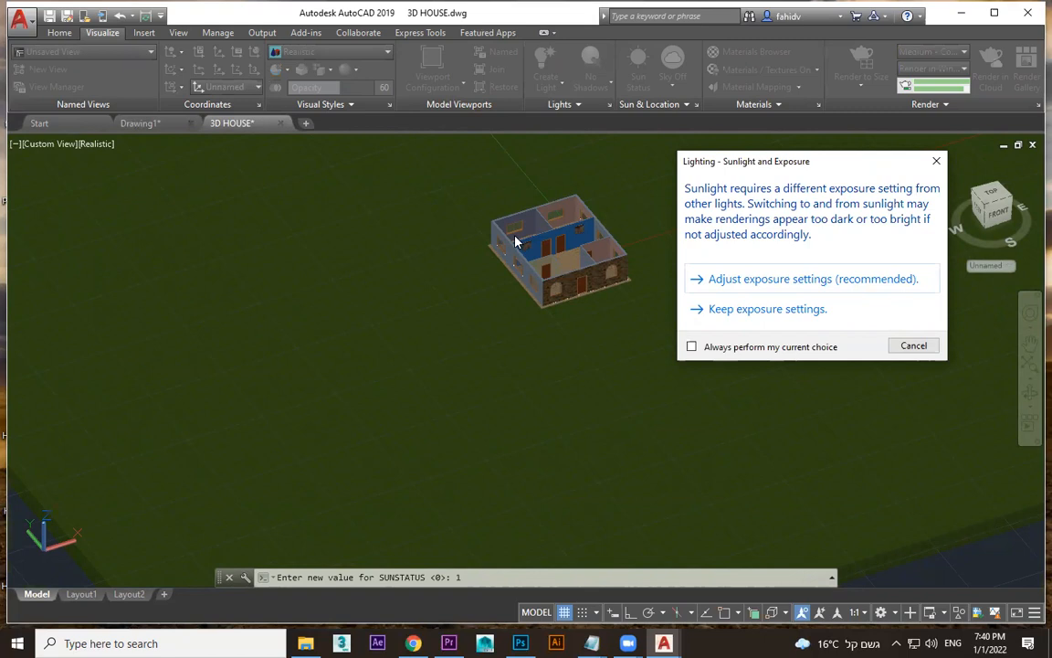
left_click(849, 277)
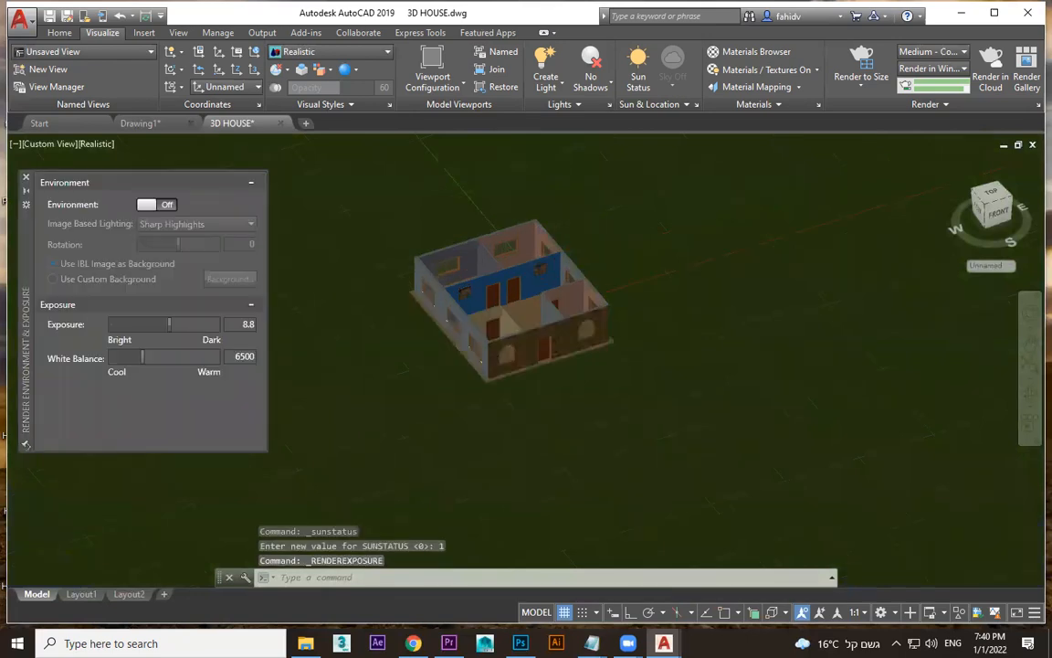
- Render the whole sunlit house from above in a render window using the Render Presets Manager
left_click(41, 145)
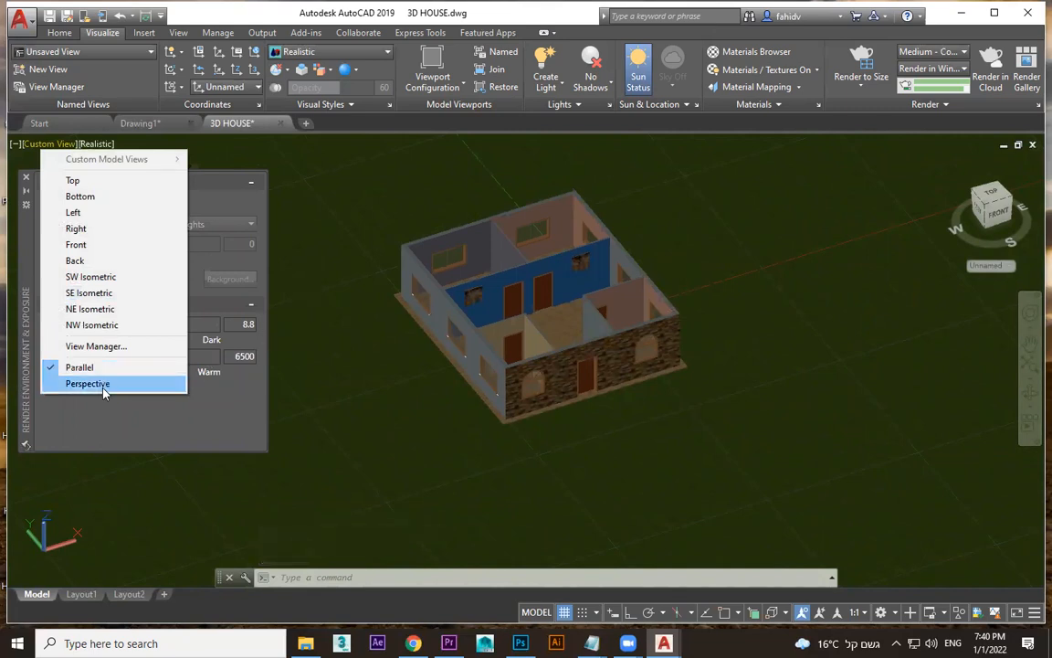
left_click(221, 407)
middle_click_drag(688, 350, 792, 321)
middle_click_drag(835, 244, 806, 403, "shift")
scroll(787, 368, "up", 2)
scroll(858, 380, "down", 3)
left_click(1033, 105)
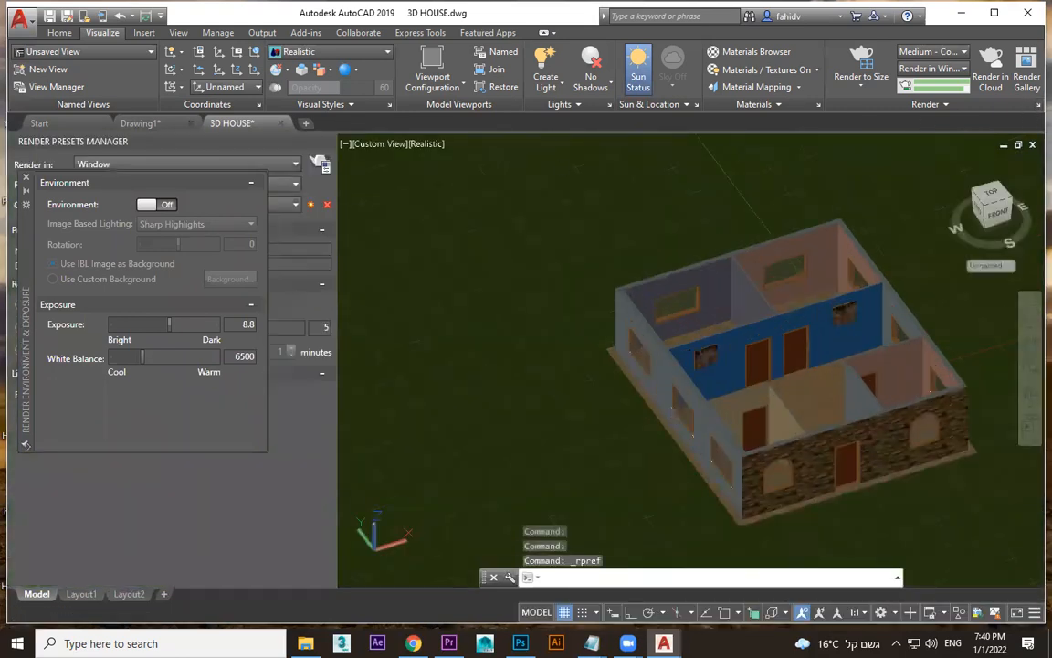
left_click(320, 165)
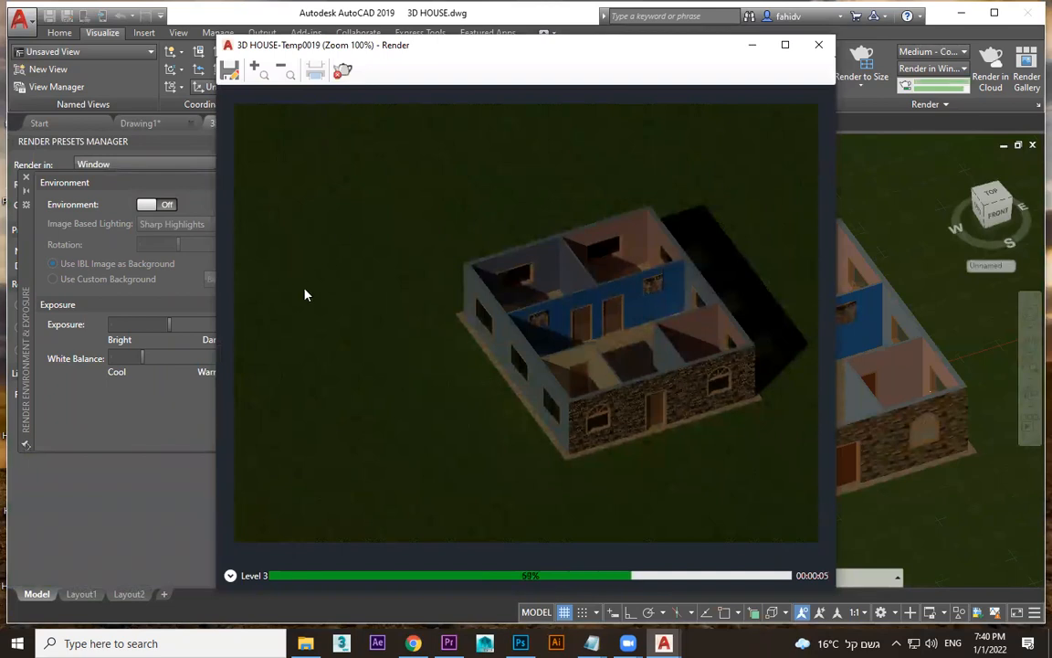
- Close the render output, the Render Environment & Exposure palette and the Render Presets Manager
left_click(818, 45)
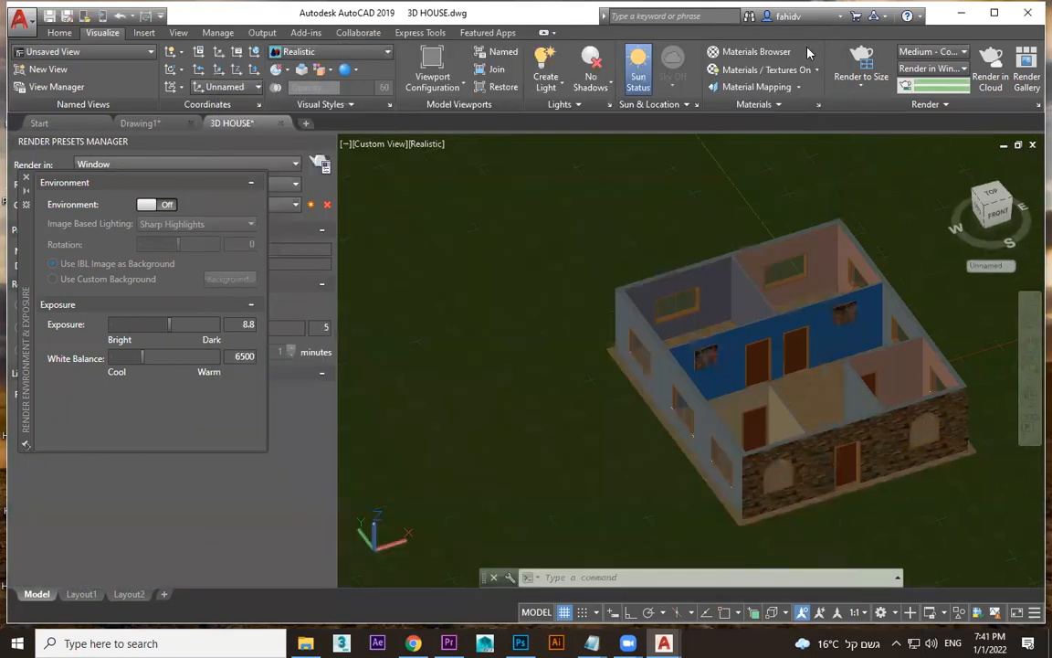
left_click(26, 177)
left_click(326, 142)
- Switch the viewport to Perspective projection, with the house seen from a low front angle
scroll(593, 356, "down", 3)
middle_click_drag(599, 362, 576, 270, "shift")
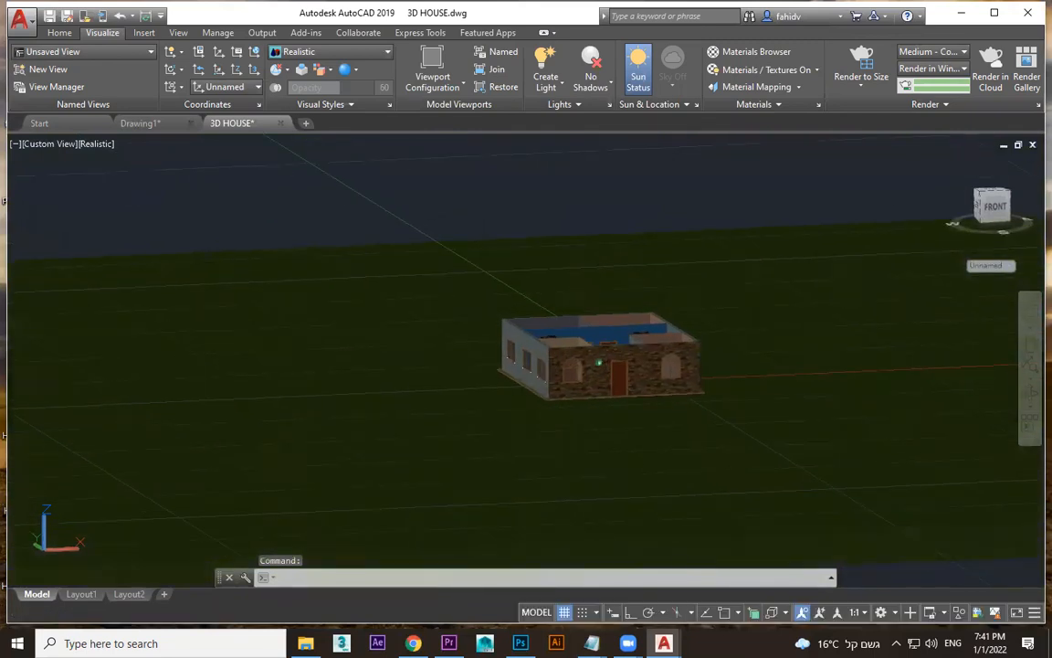
left_click(43, 144)
left_click(89, 383)
middle_click_drag(552, 285, 494, 395)
middle_click_drag(561, 391, 564, 367, "shift")
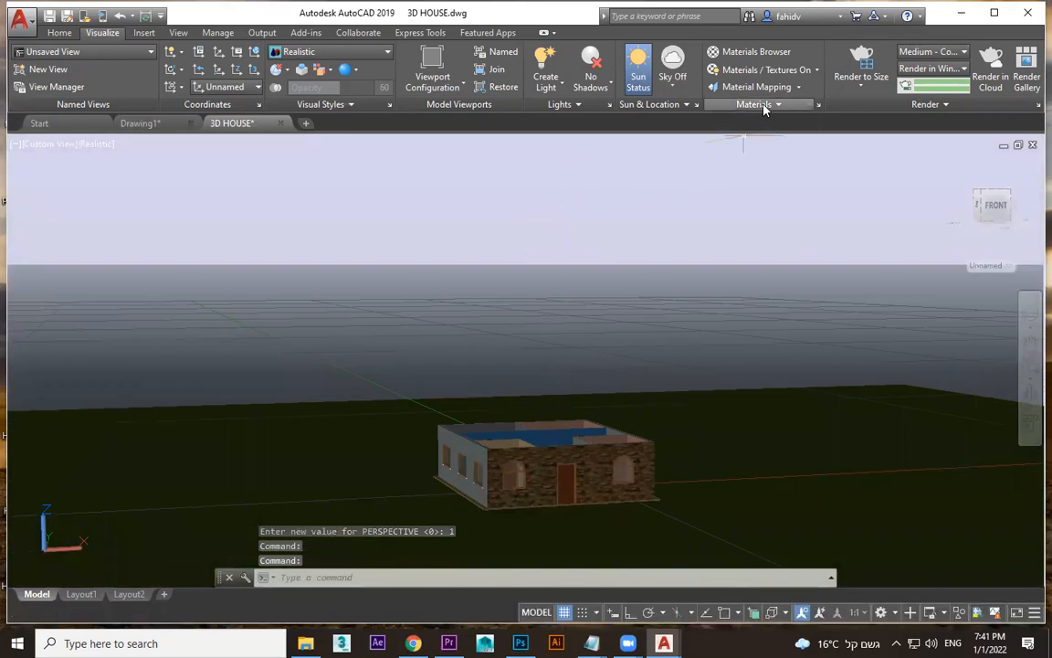
- Check the available sky status options in the sun properties without changing the setting
left_click(697, 106)
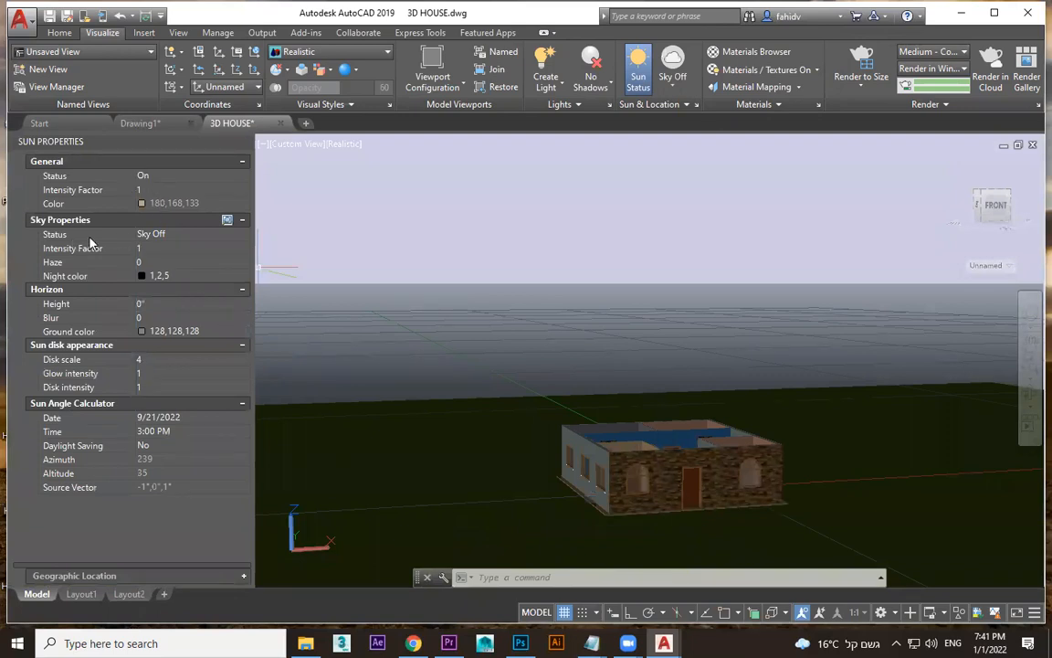
left_click(155, 235)
left_click(194, 237)
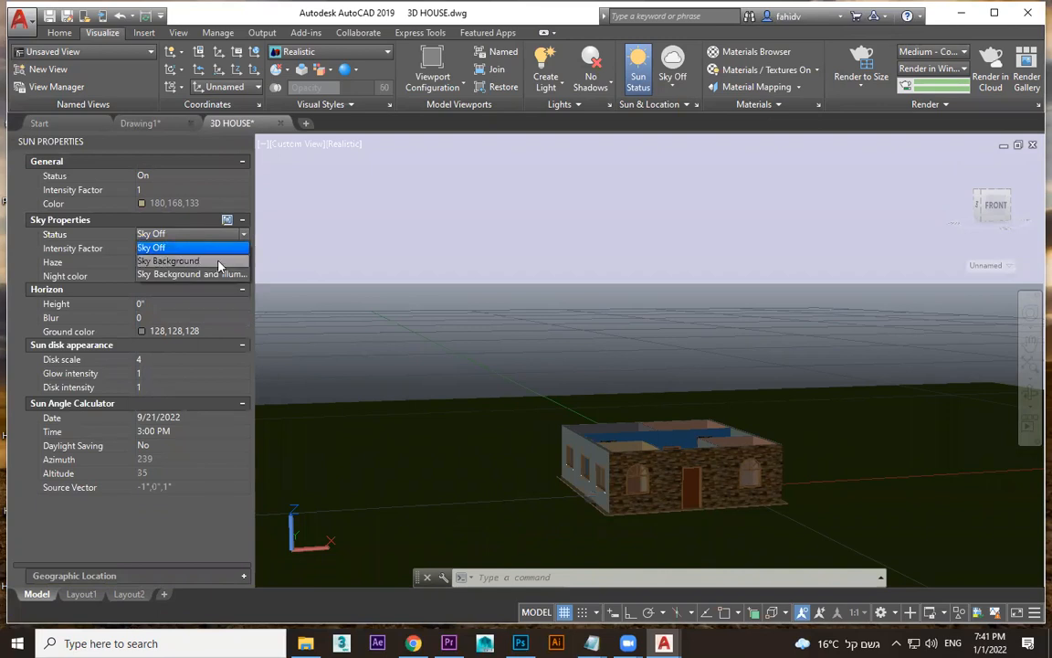
left_click(366, 199)
left_click(242, 143)
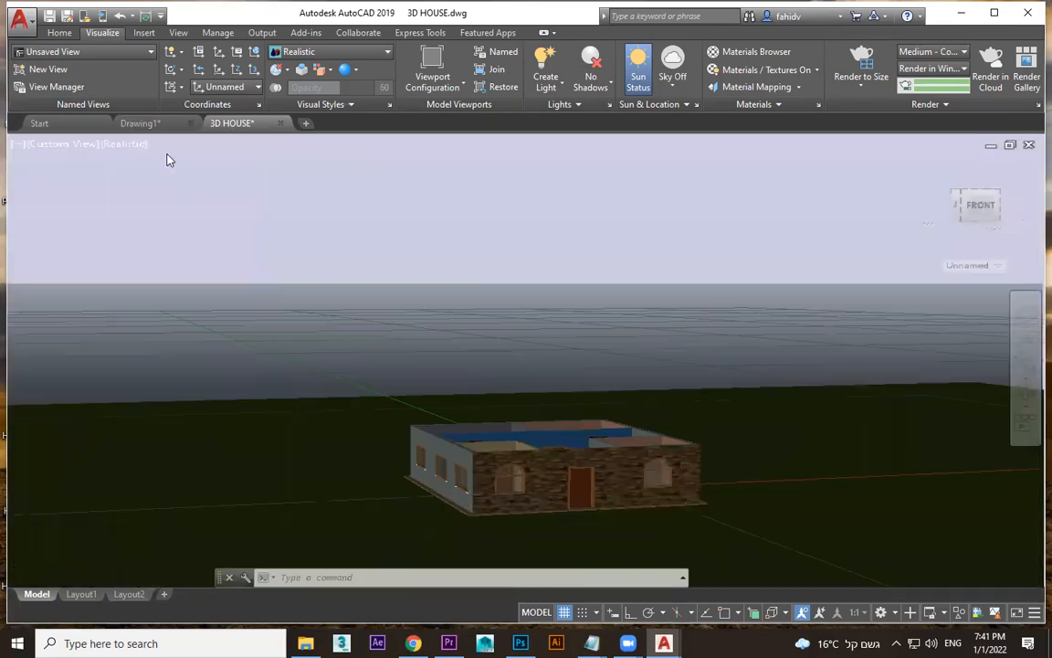
- Switch the viewport to Parallel projection and check the sky status in the sun properties
left_click(50, 144)
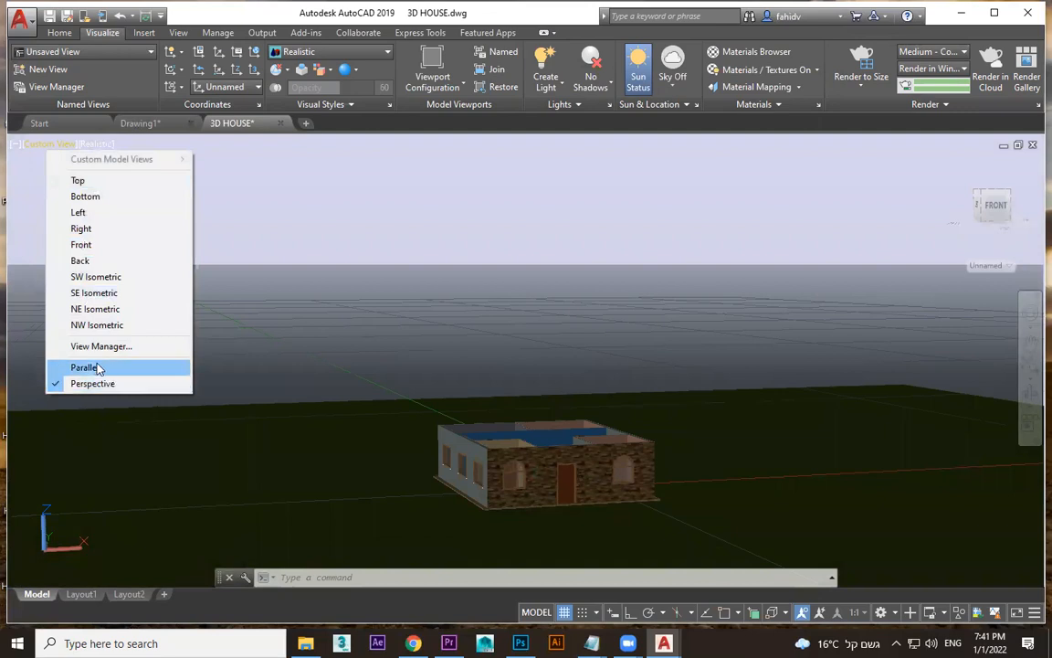
left_click(94, 366)
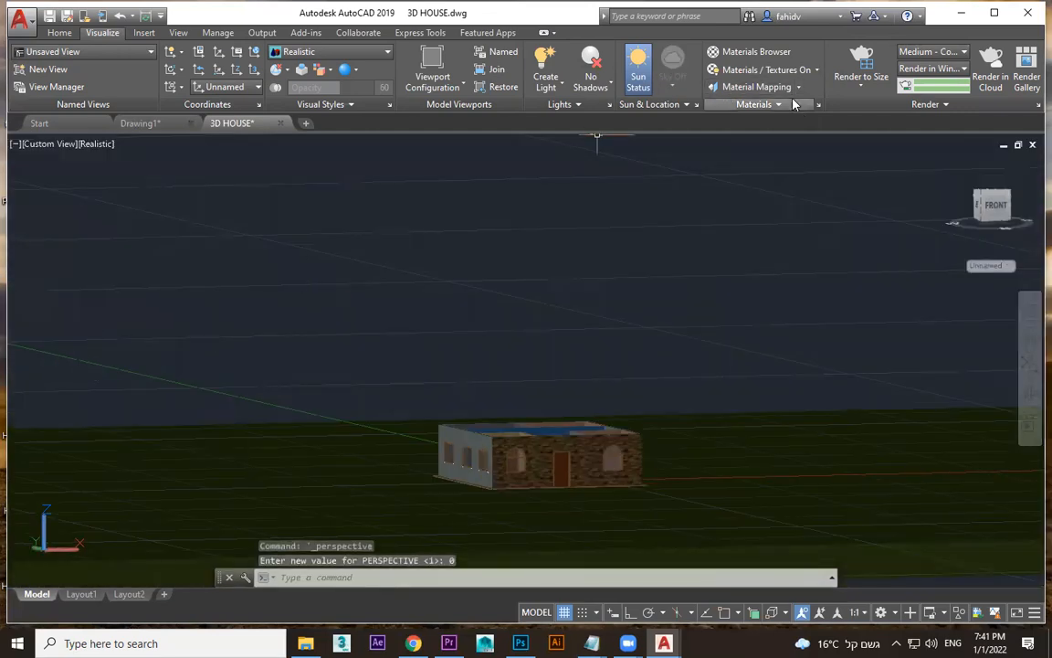
left_click(697, 104)
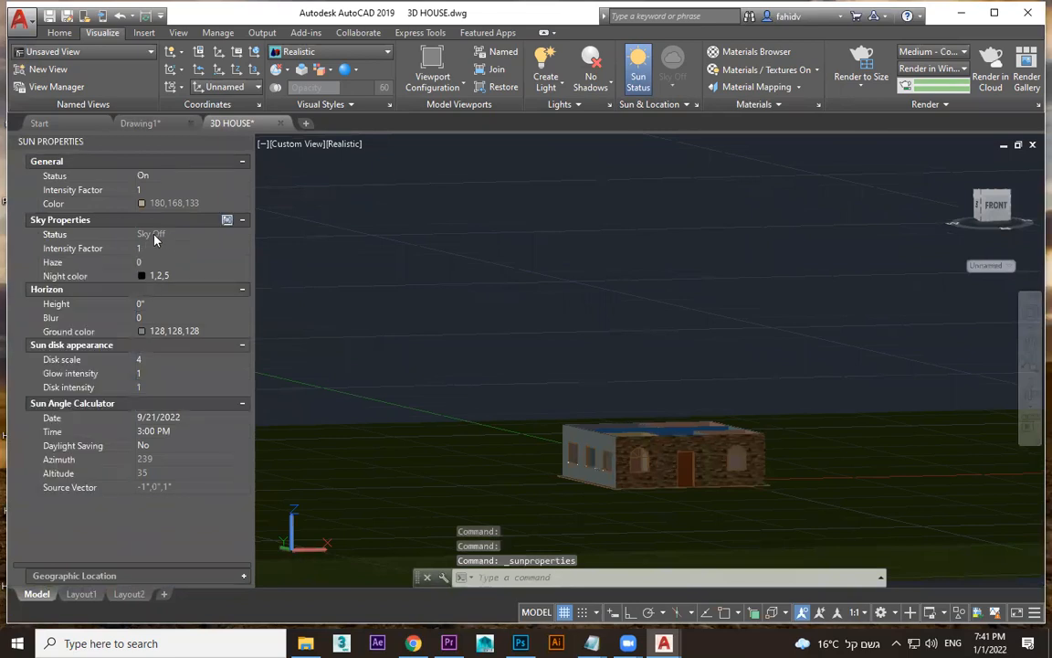
left_click(244, 143)
- Return the viewport to Perspective projection and frame the house at a lower angle
left_click(45, 144)
left_click(97, 383)
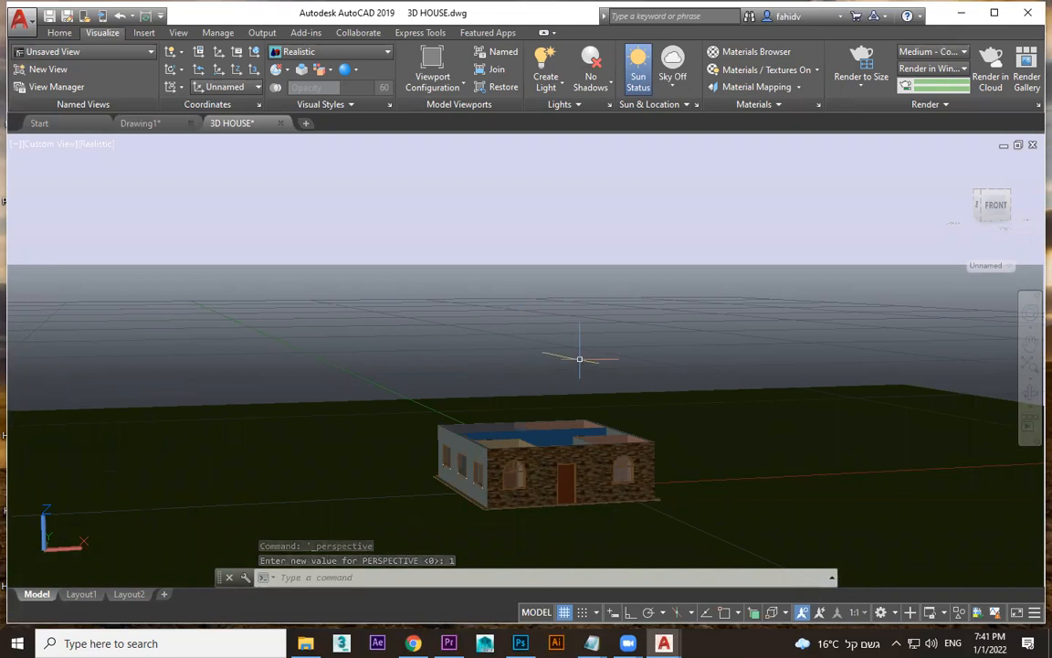
middle_click_drag(605, 372, 580, 299, "shift")
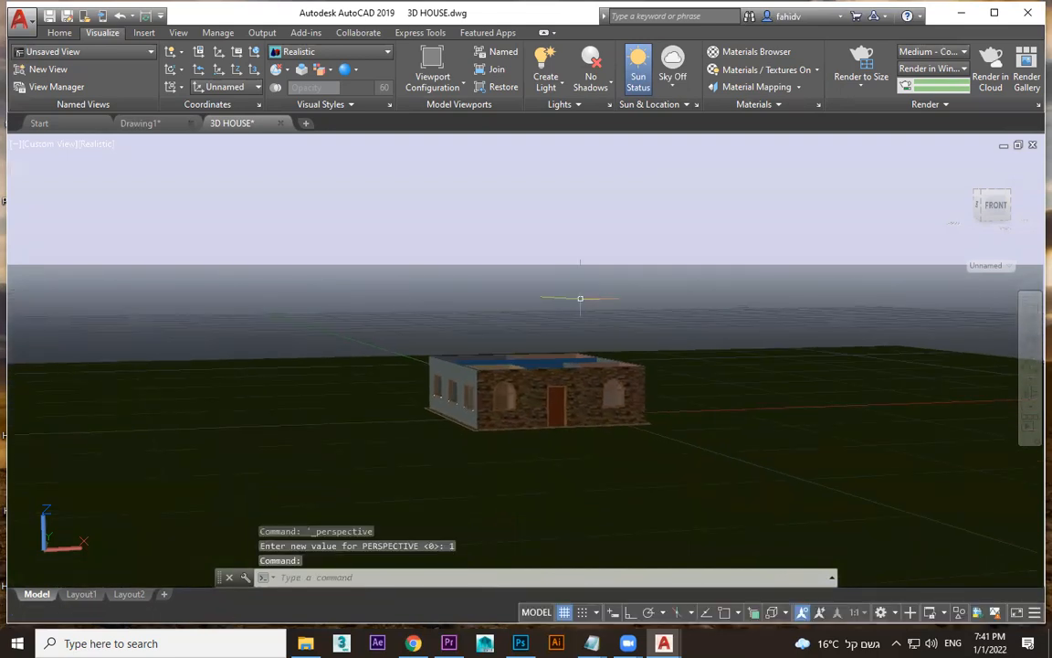
left_click(43, 144)
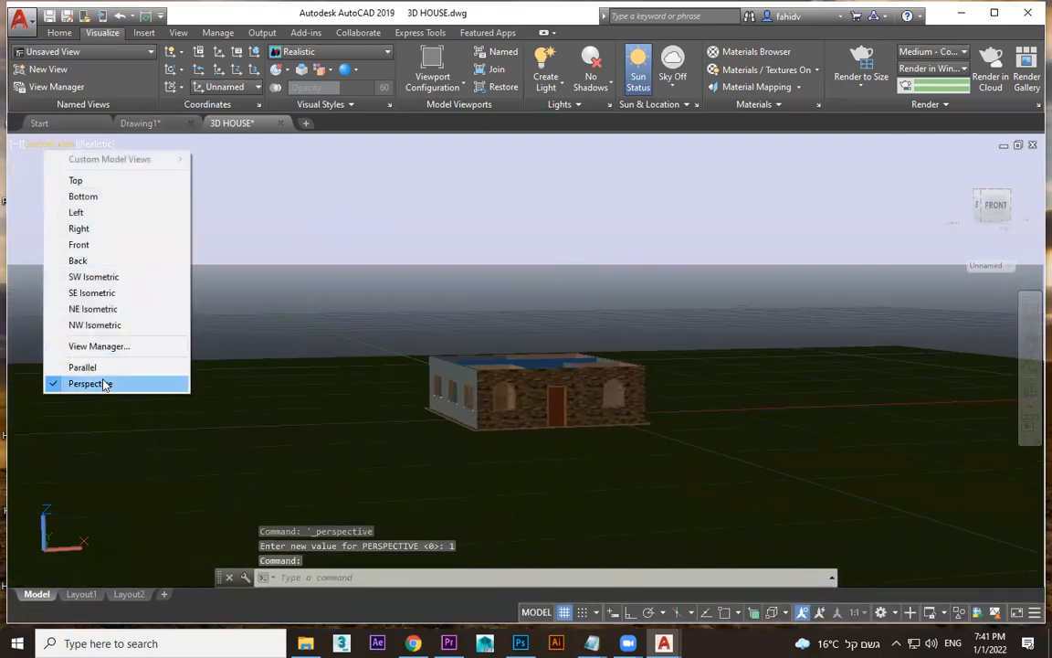
left_click(469, 224)
left_click(797, 164)
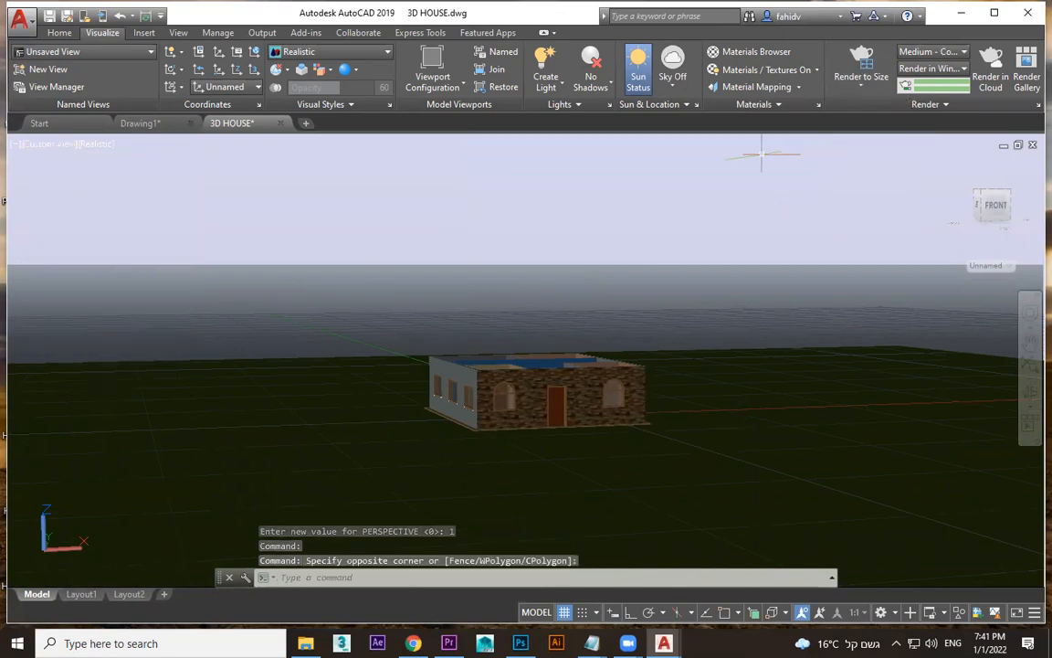
- Set the sky status to Sky Background in the sun properties
left_click(696, 105)
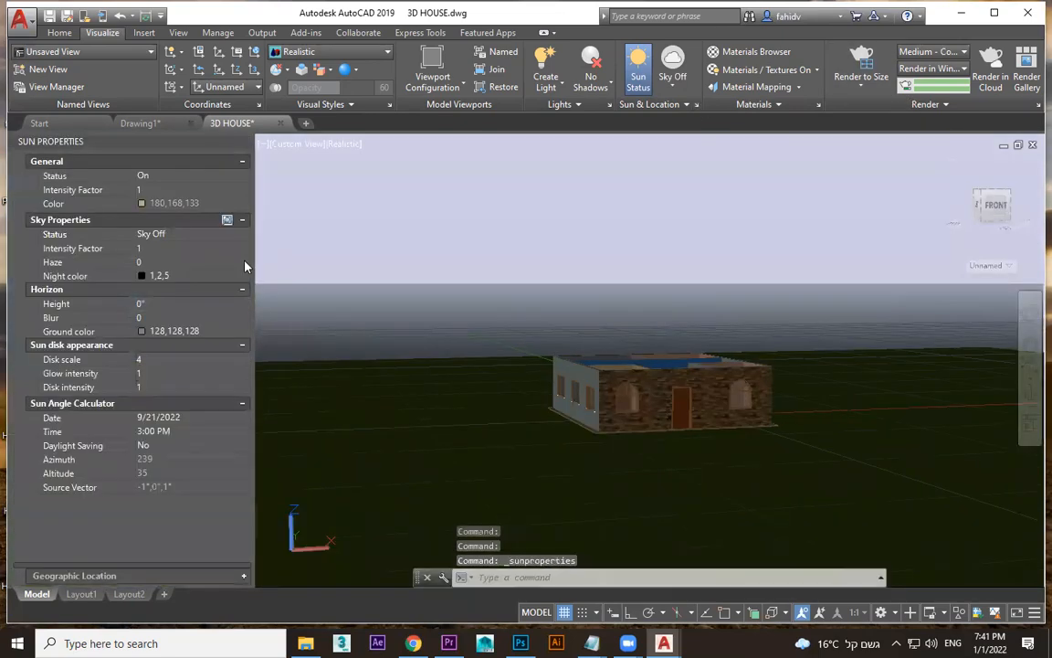
left_click(201, 239)
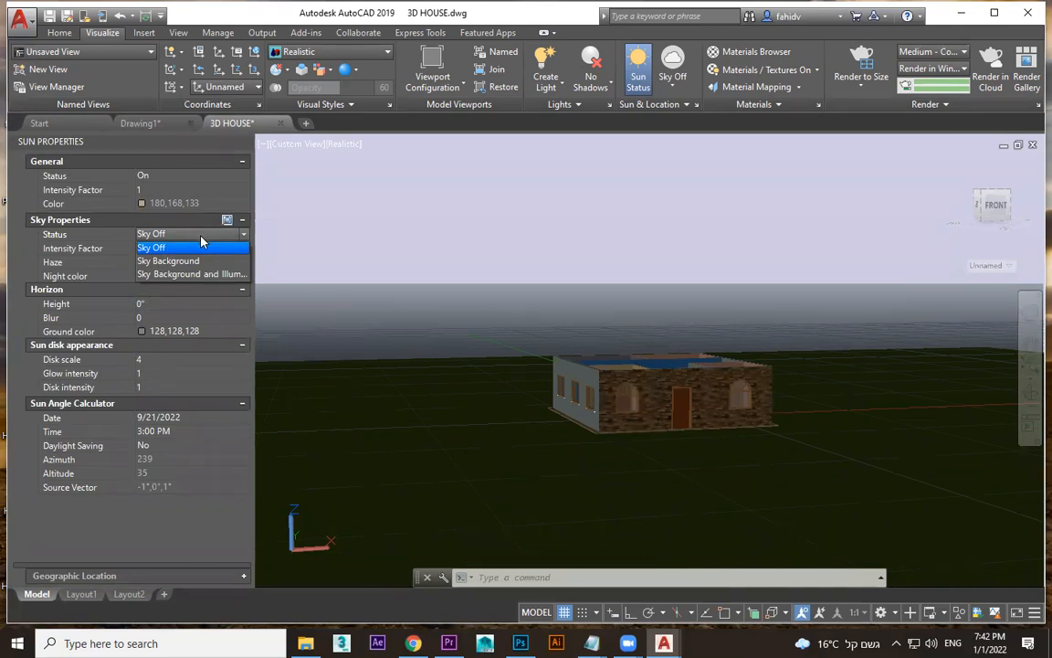
left_click(228, 286)
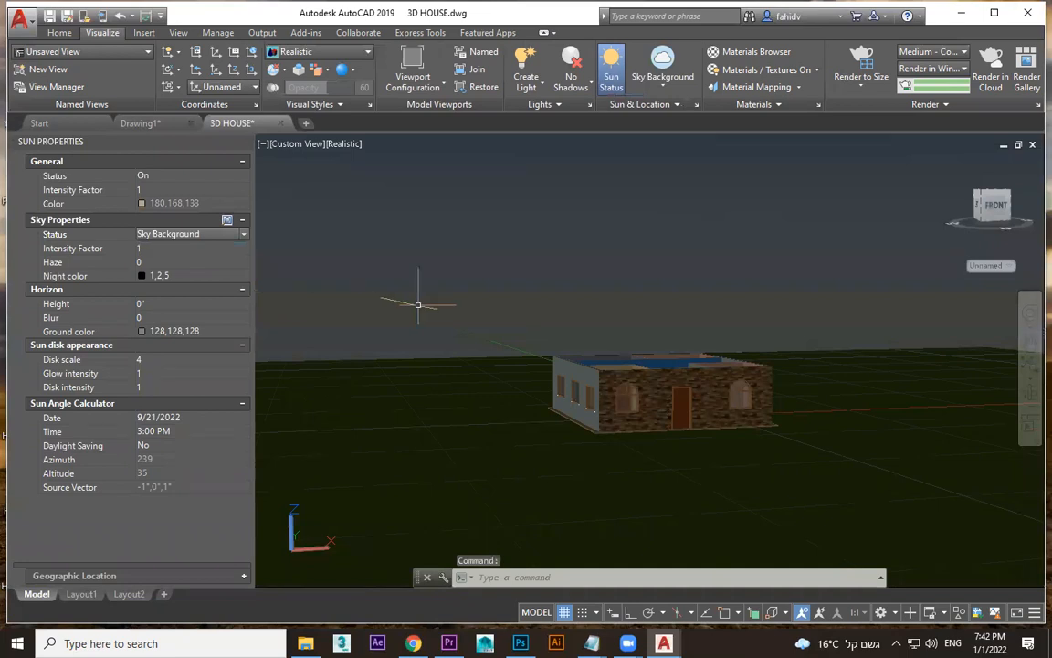
- Set the sky status to Sky Background and Illumination and view the house from above its front right corner
left_click(201, 235)
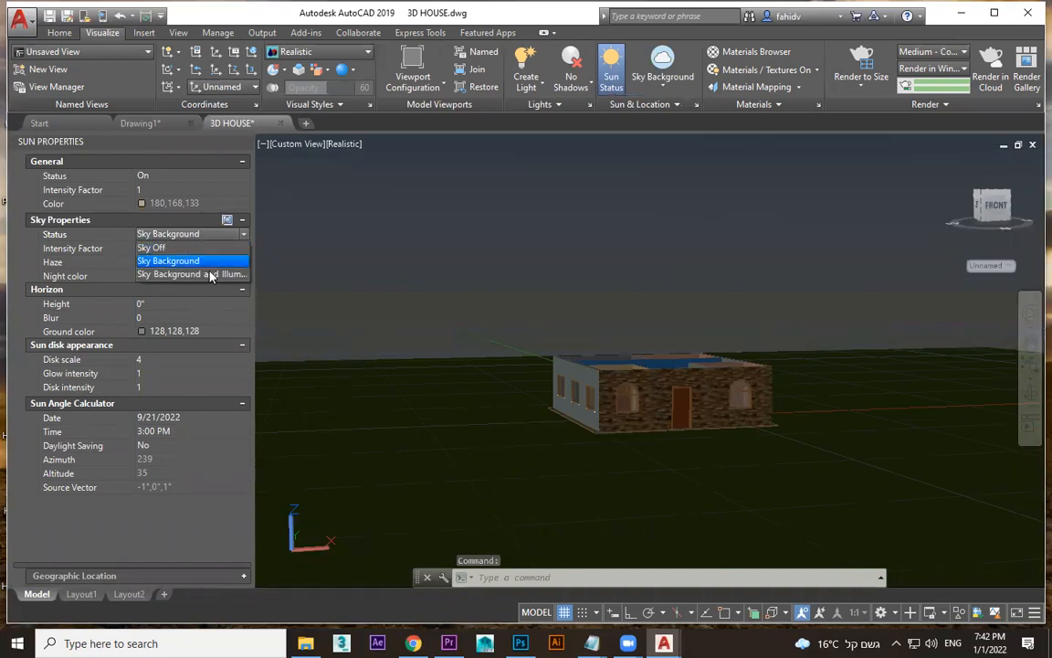
left_click(210, 274)
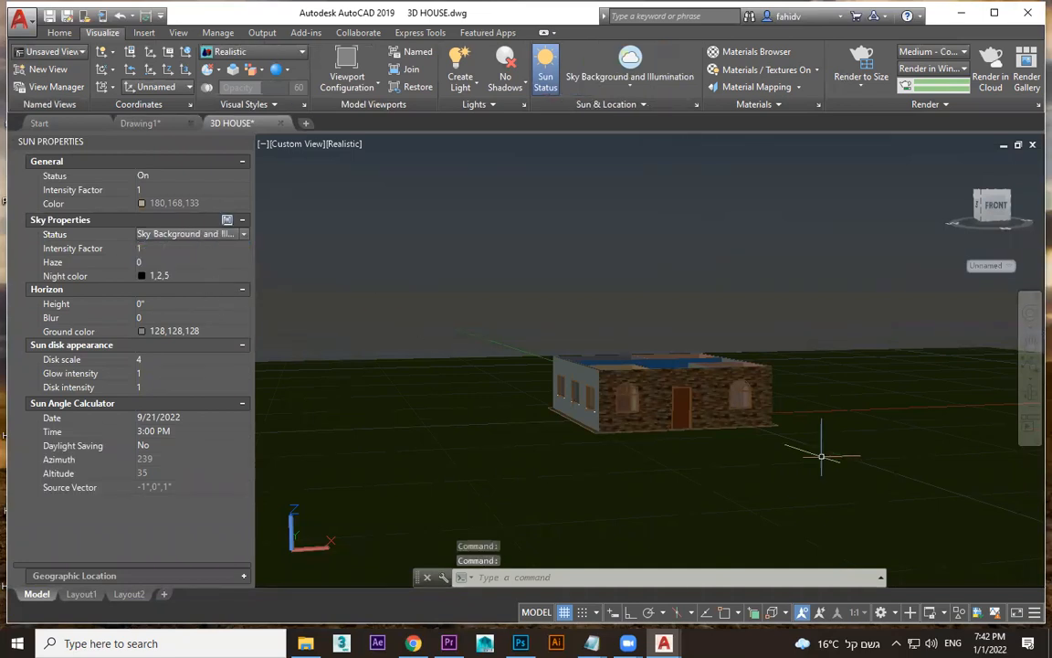
scroll(689, 395, "up", 3)
scroll(688, 395, "up", 2)
middle_click_drag(688, 395, 658, 443, "shift")
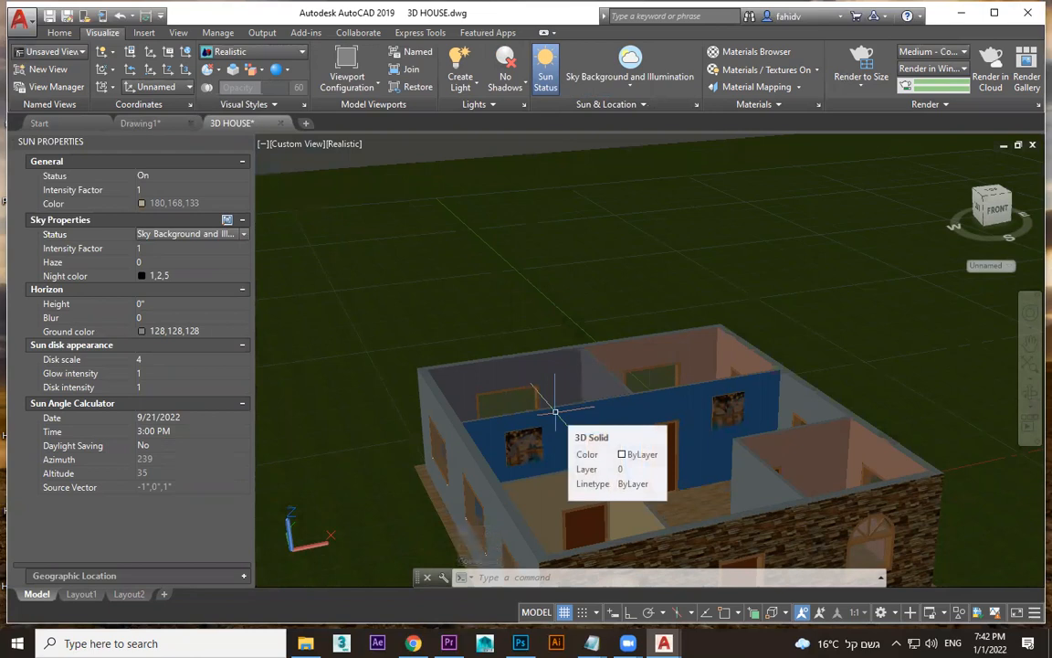
middle_click_drag(646, 429, 817, 408, "shift")
scroll(685, 363, "down", 2)
scroll(752, 358, "up", 3)
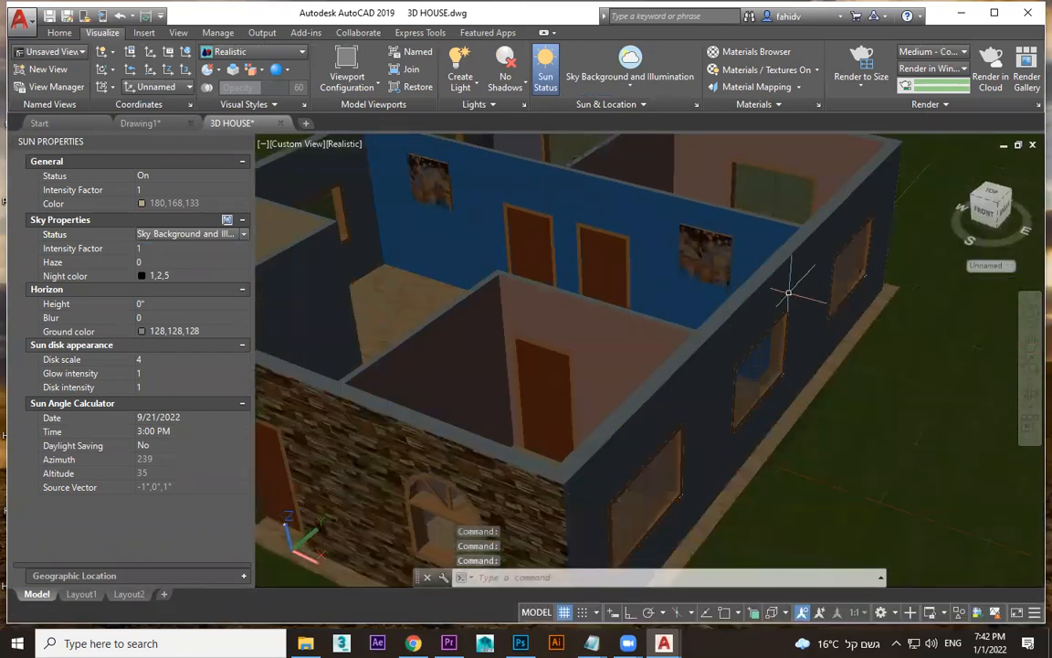
- Recheck the Sky Background and Illumination option, and set the sky status back to Sky Background
left_click(206, 235)
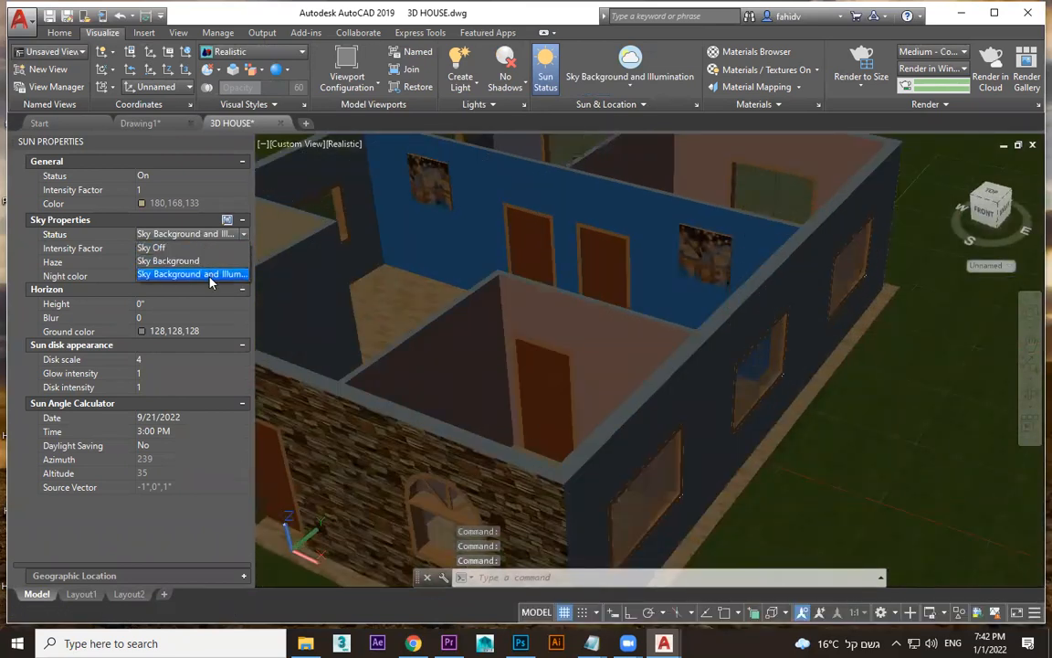
left_click(211, 275)
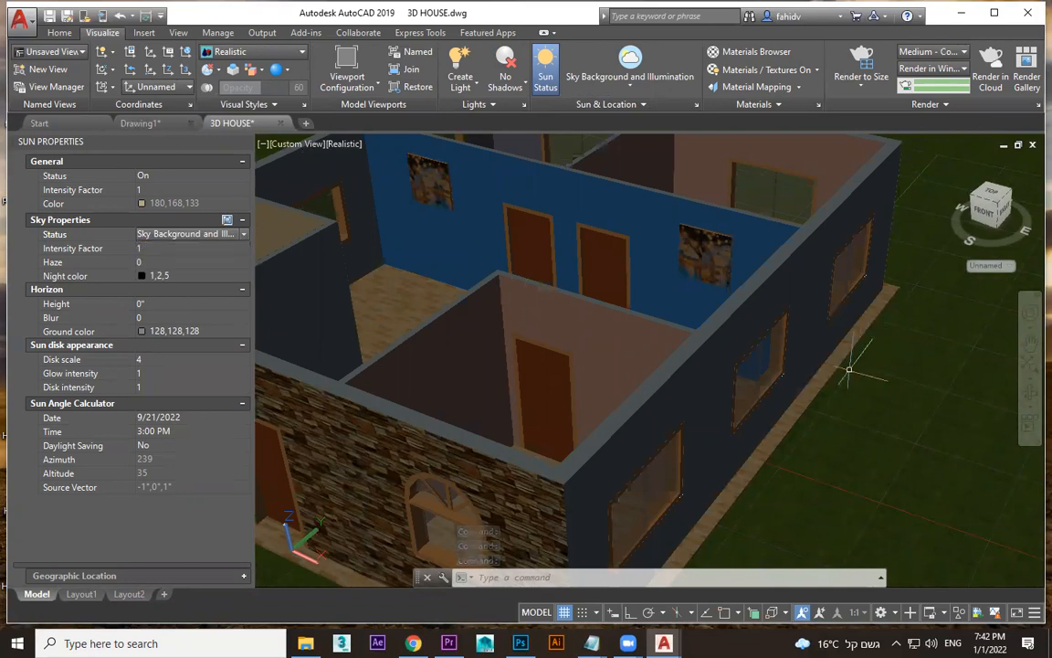
scroll(695, 345, "up", 2)
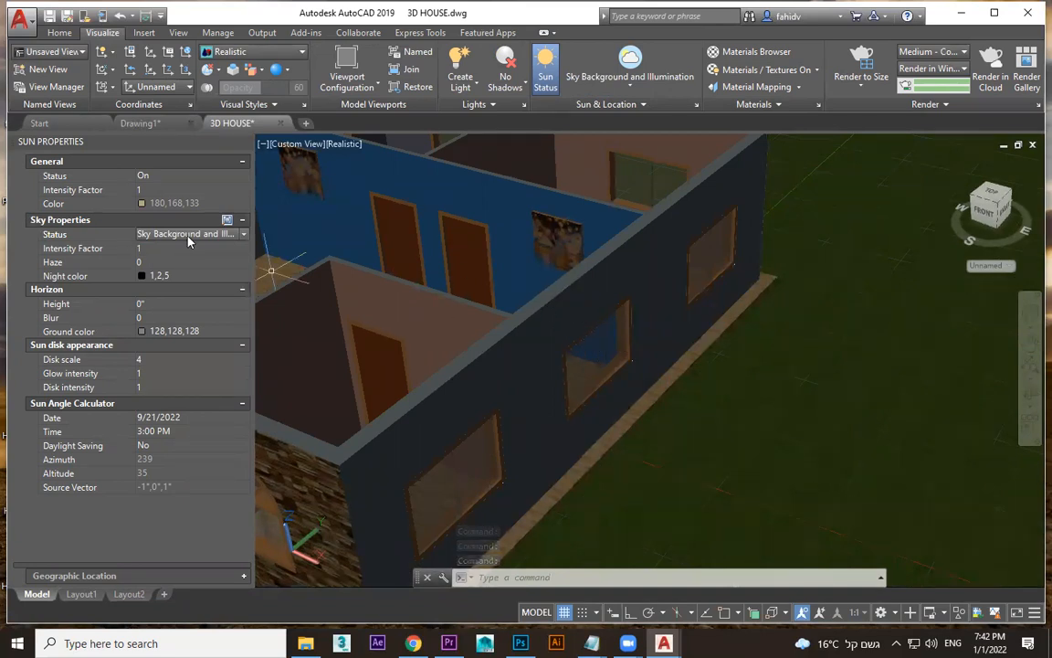
left_click(142, 234)
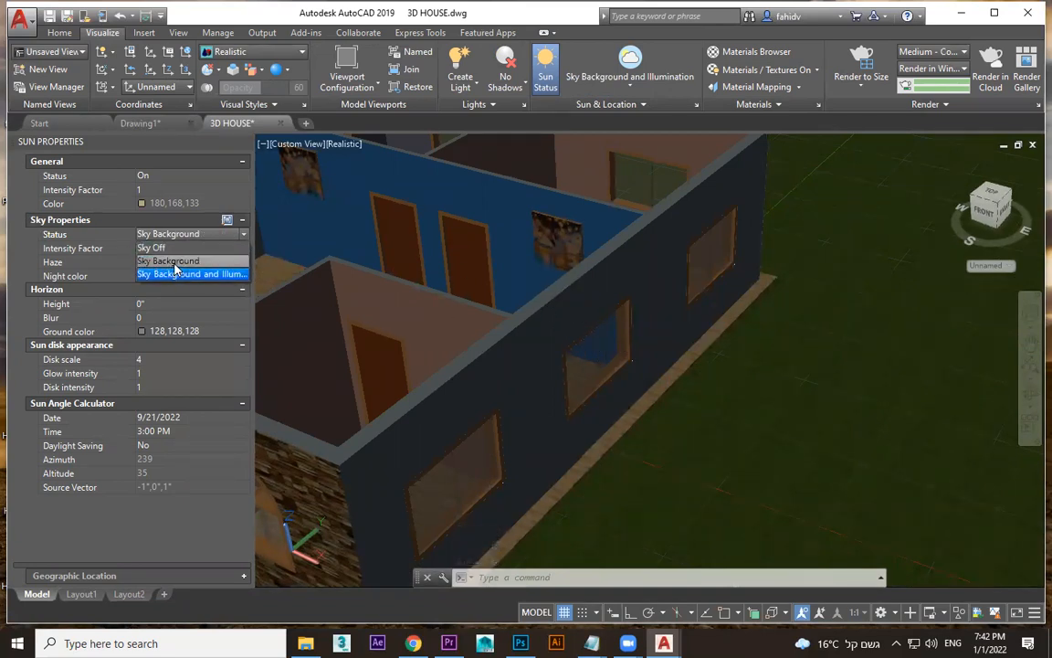
left_click(175, 264)
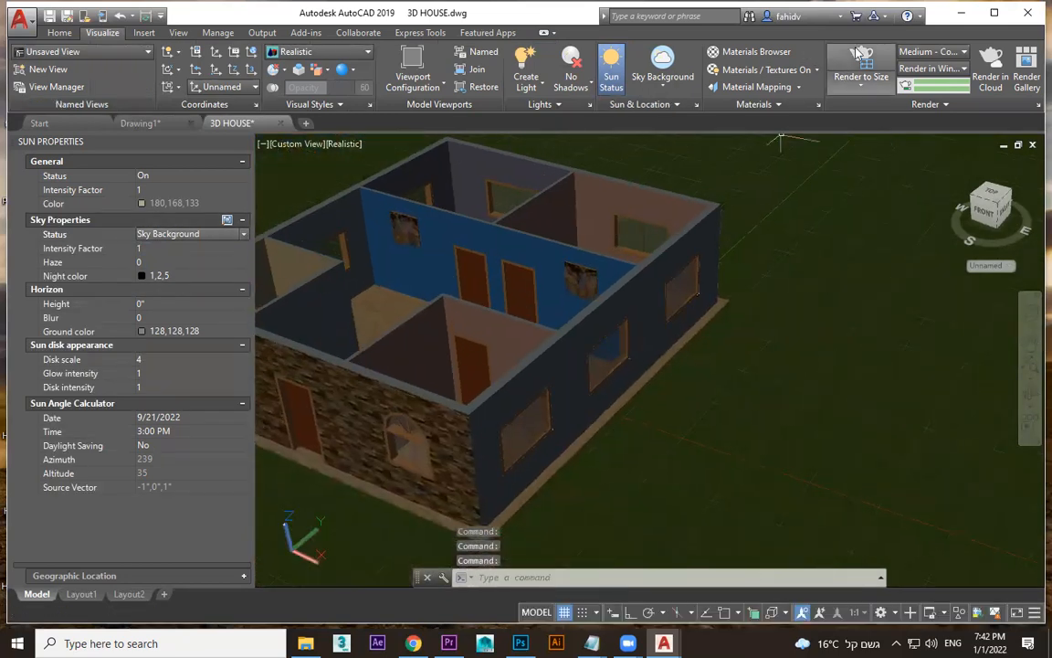
- Open the render presets manager and test-render the house with the Medium - Copy 1 preset, closing the render window
left_click(1037, 105)
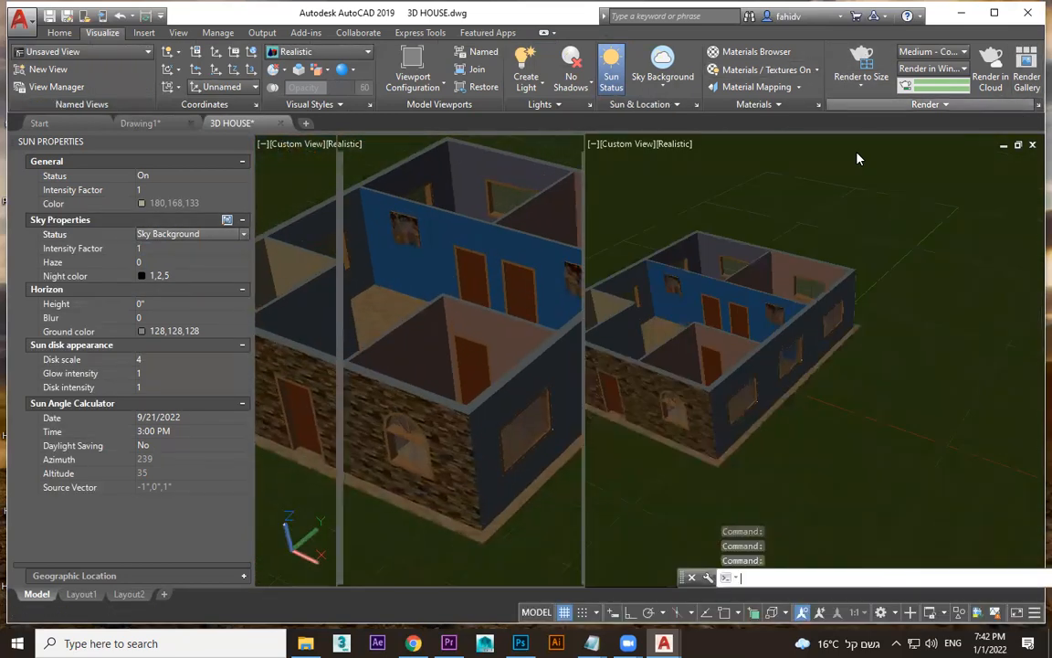
left_click(320, 162)
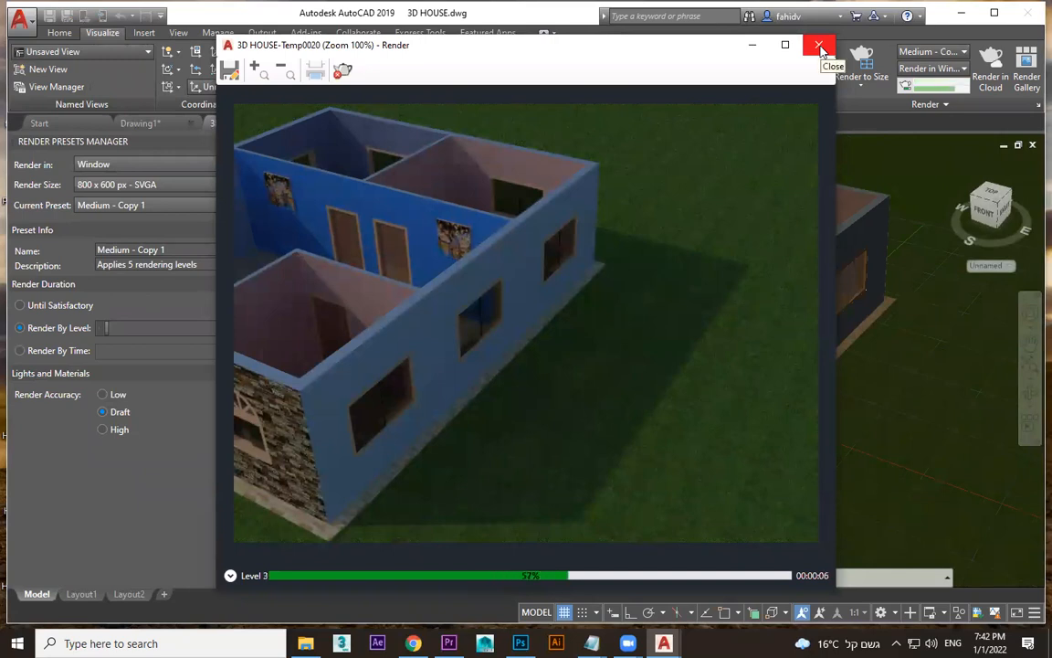
left_click(820, 46)
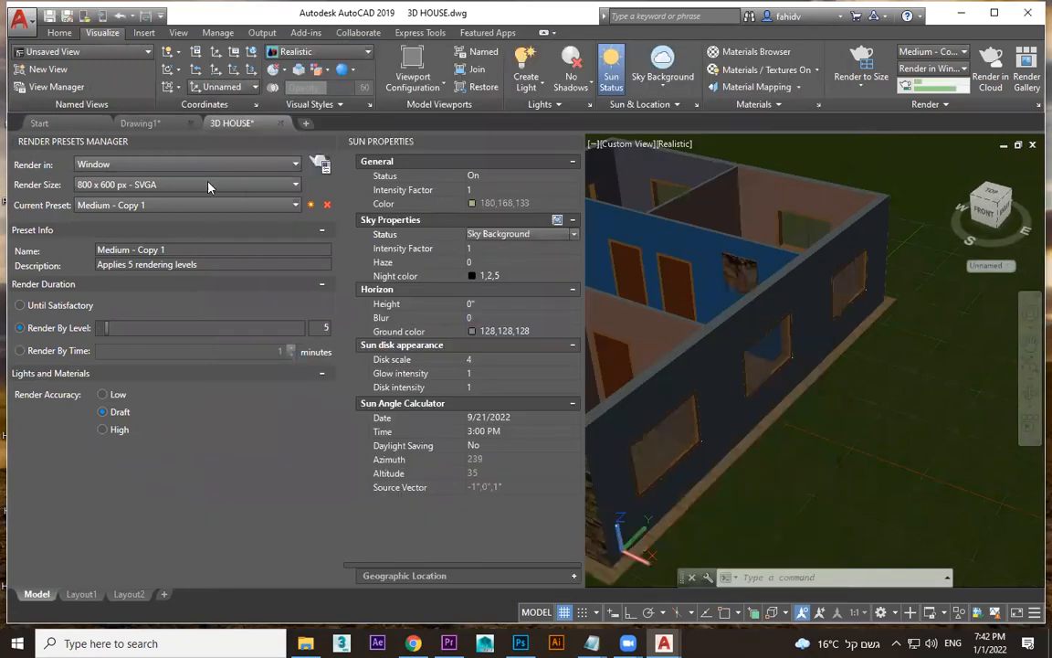
- Set the sky status to Sky Background and Illumination, test-render the house and close the render window
left_click(498, 233)
left_click(475, 271)
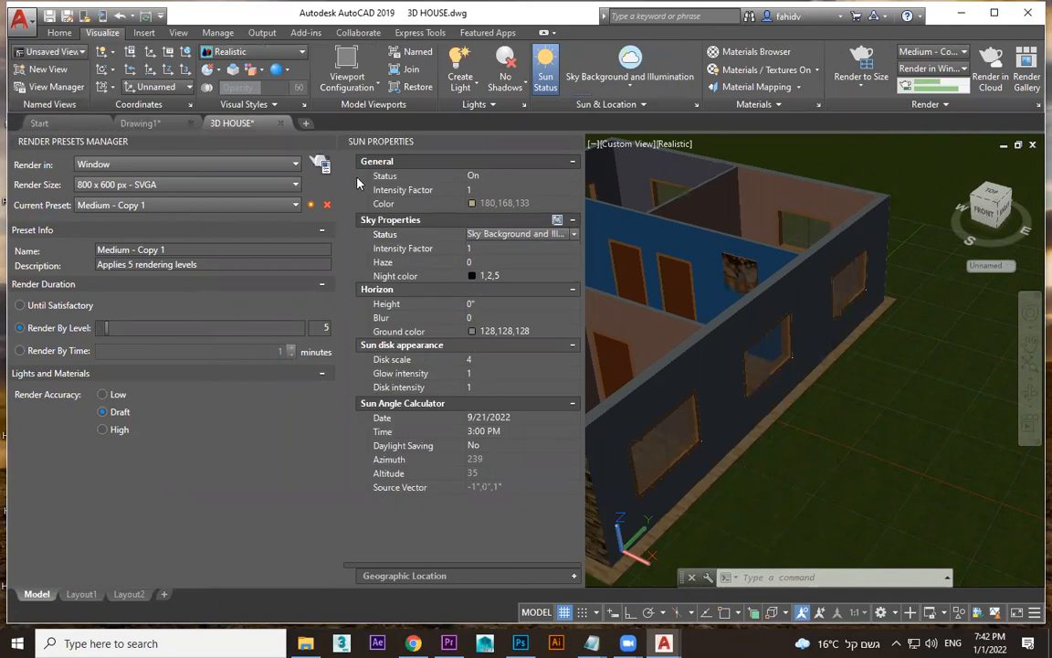
left_click(320, 163)
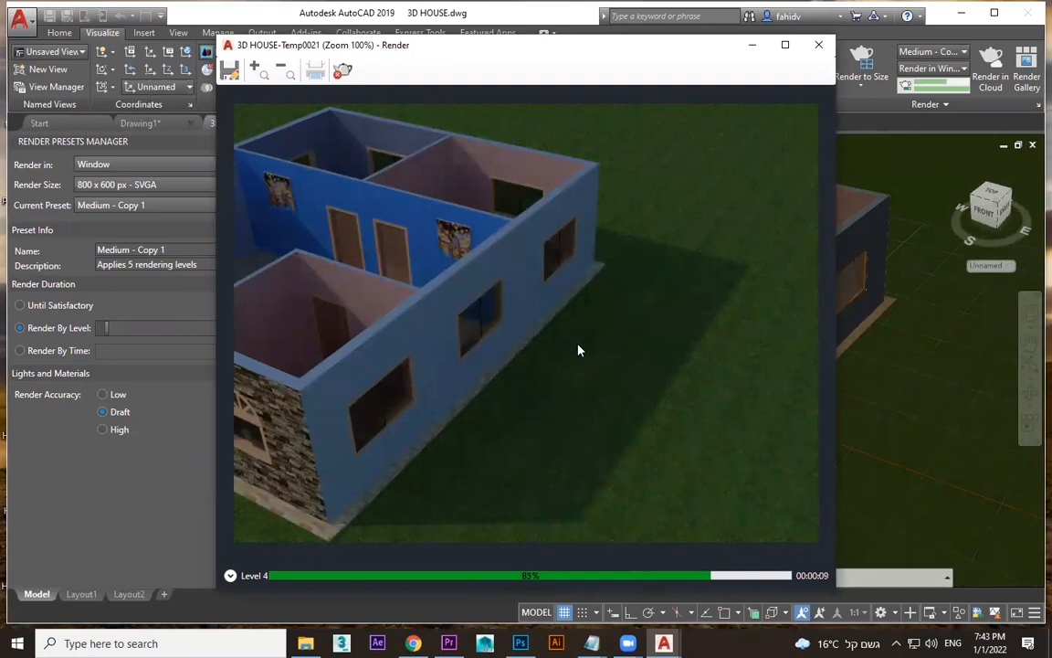
left_click(817, 44)
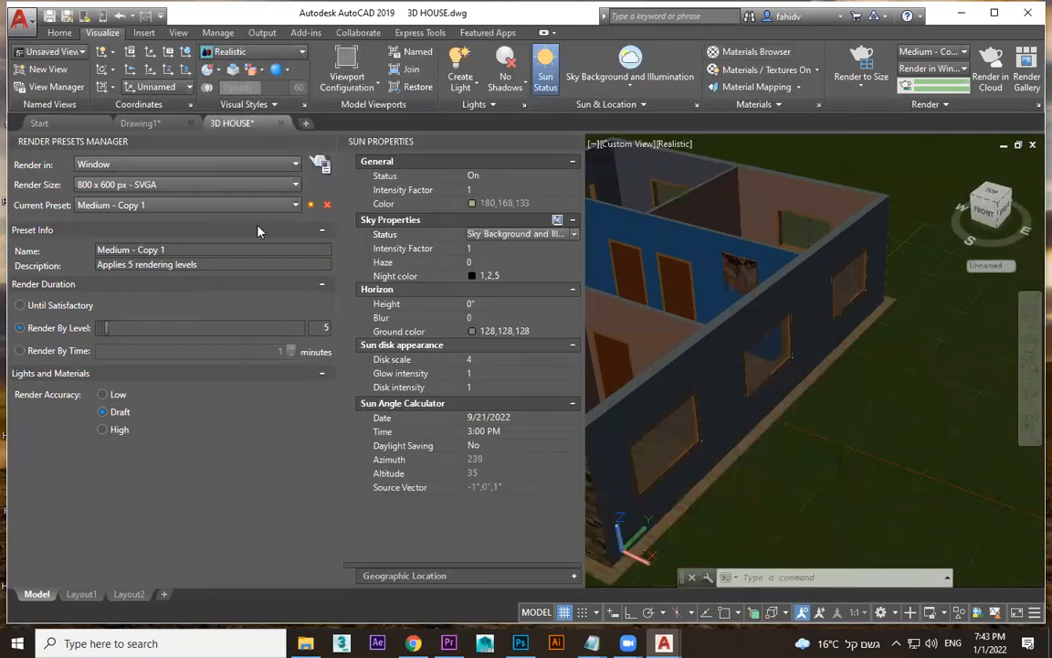
- Review the sky status options and the sun date calendar without changing either setting
left_click(516, 234)
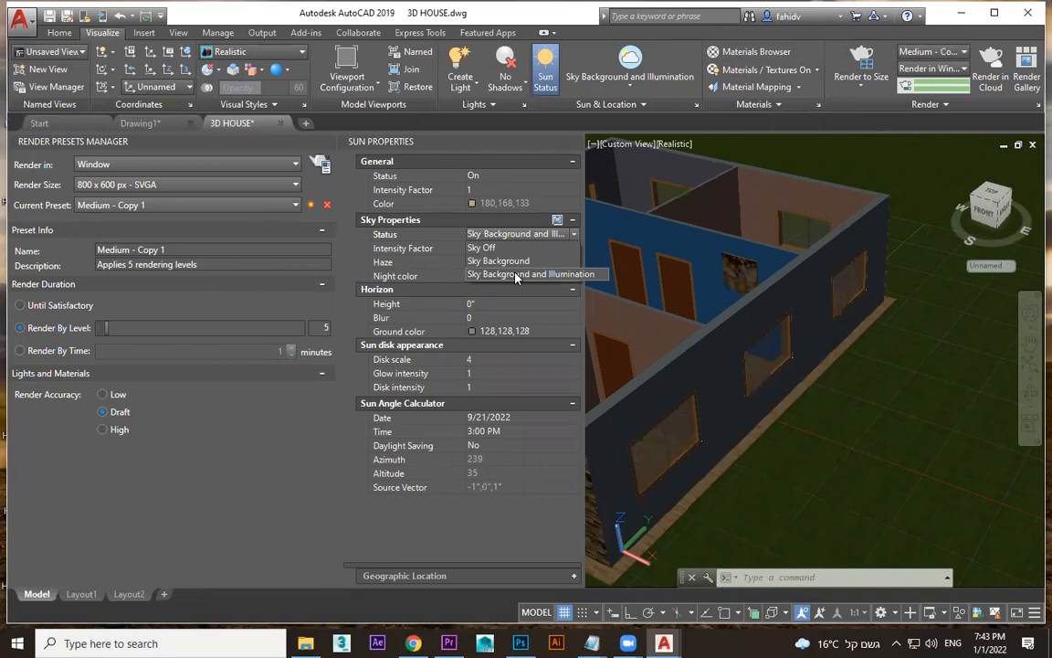
left_click(523, 275)
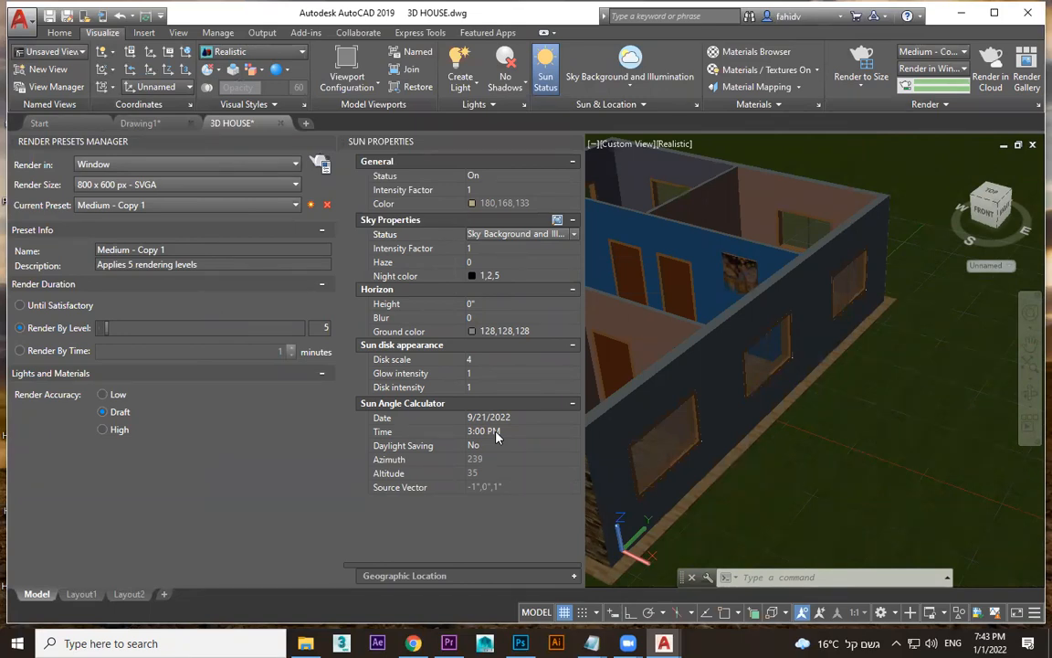
left_click(519, 419)
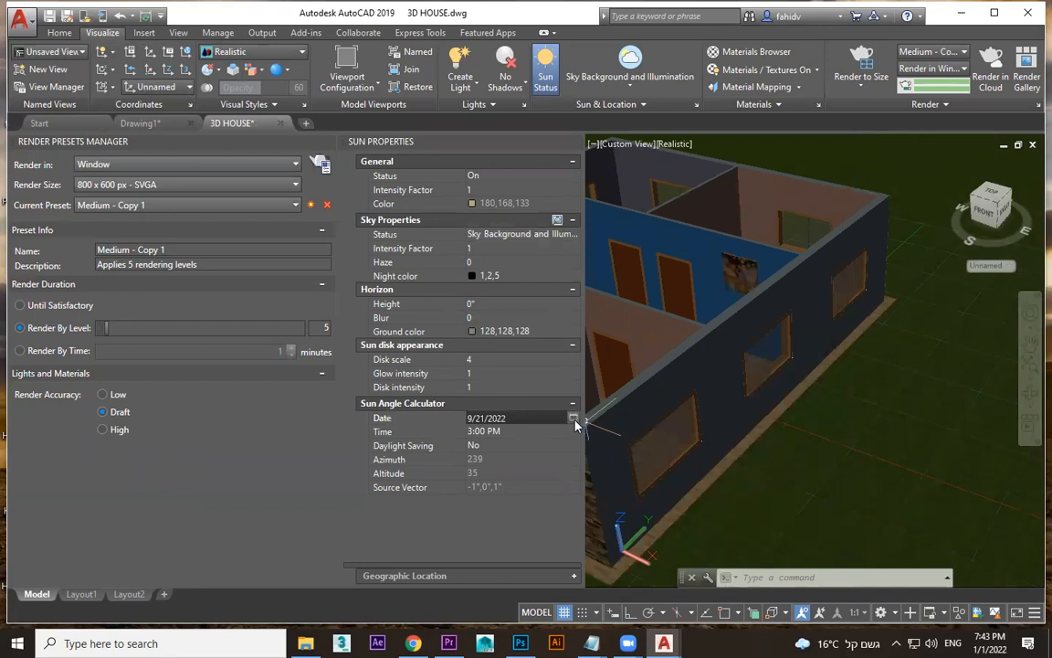
left_click(573, 417)
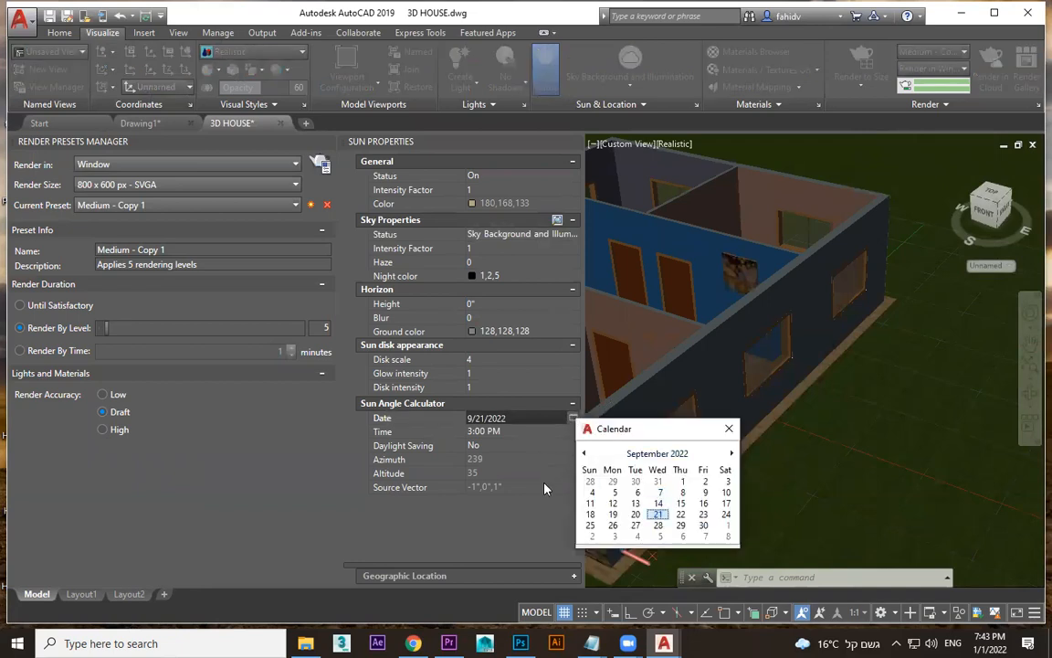
left_click(729, 428)
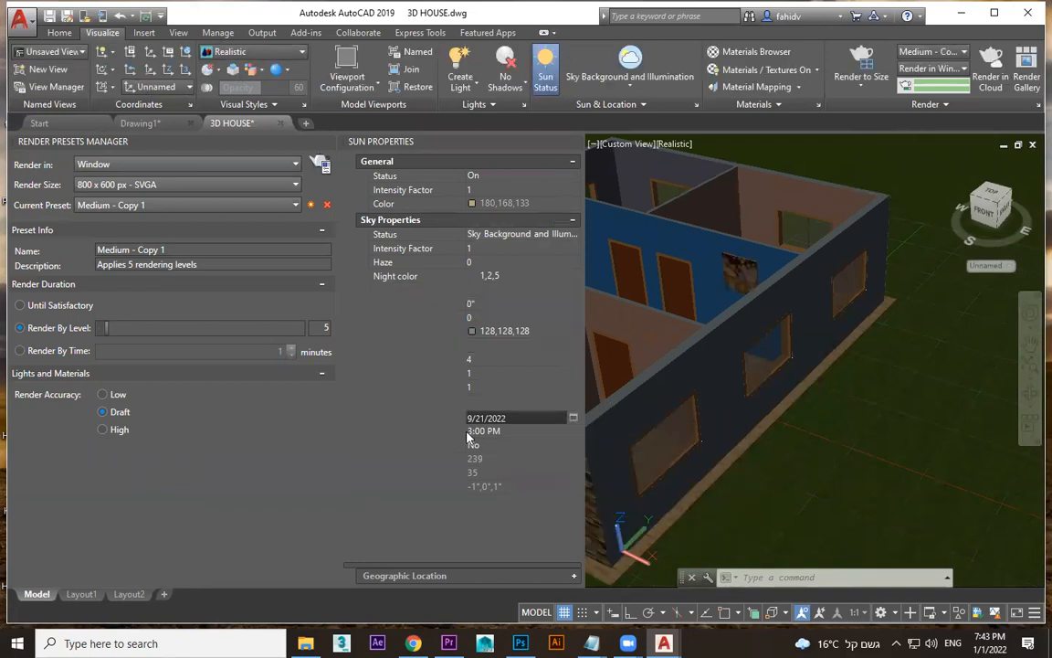
- Set the time in the sun angle calculator to 12:00 PM
left_click(523, 433)
left_click(522, 433)
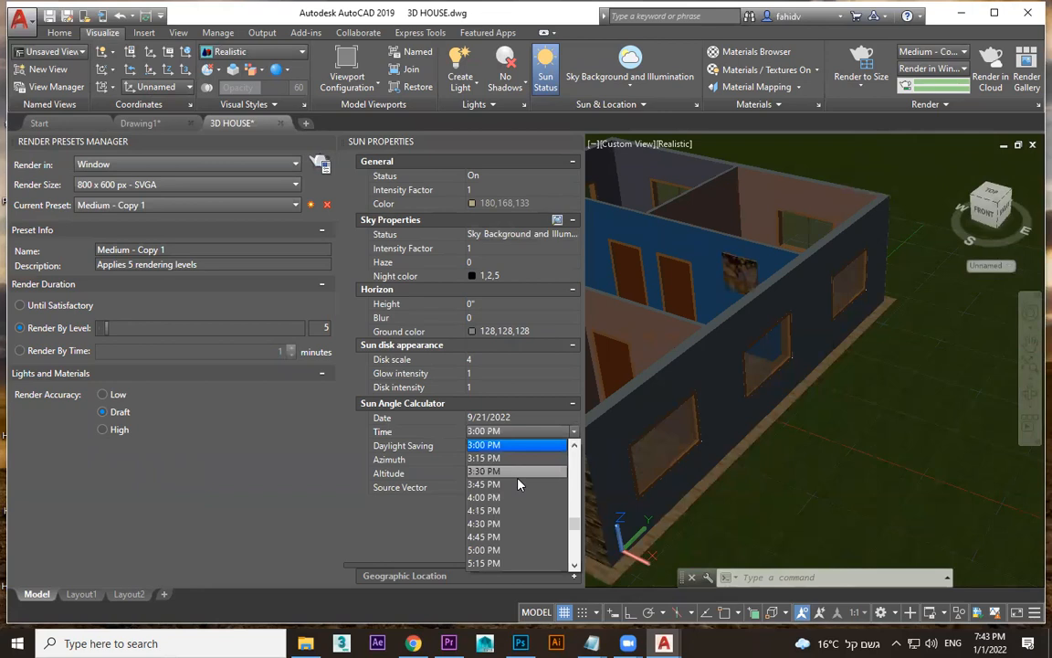
scroll(514, 485, "up", 5)
scroll(514, 484, "up", 3)
scroll(498, 512, "down", 3)
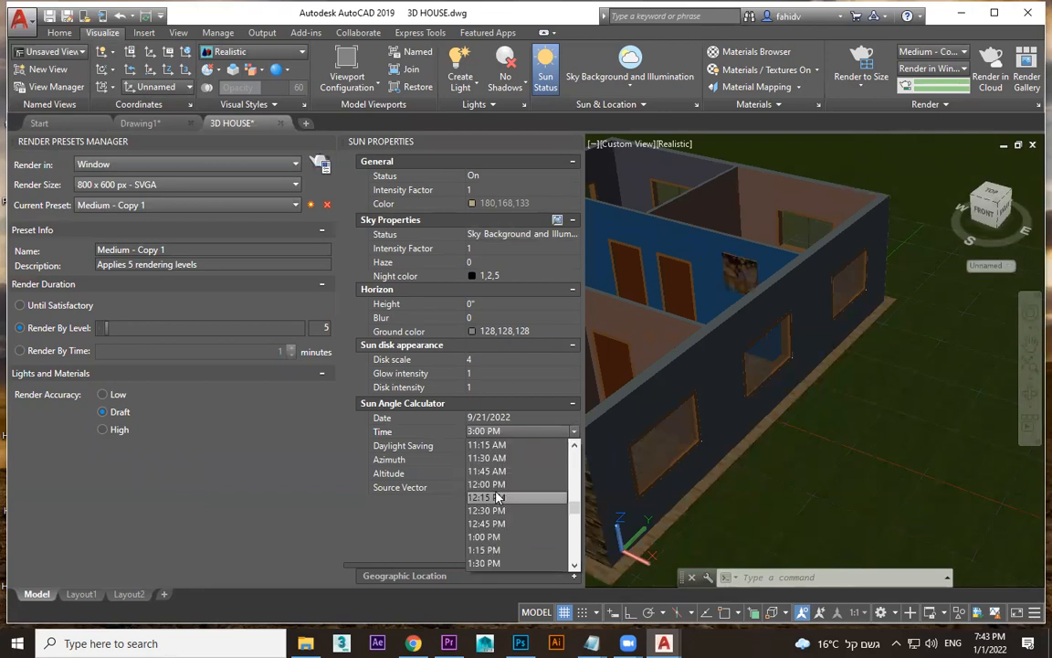
left_click(487, 484)
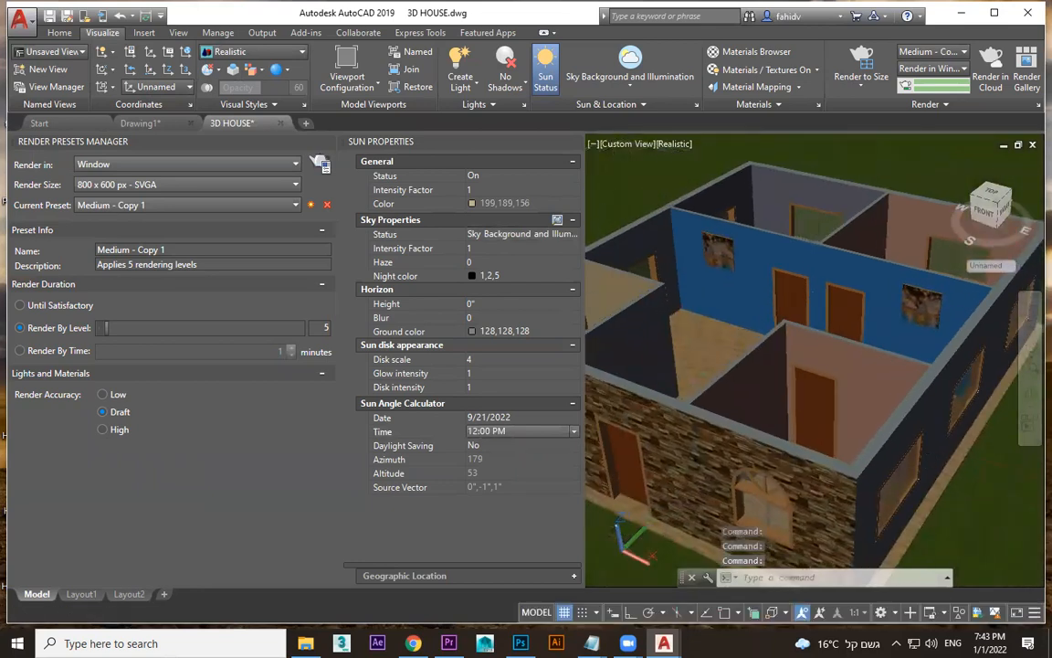
- Test-render the house interior from a higher angle under the noon sun and close the render window
middle_click_drag(817, 346, 809, 375, "shift")
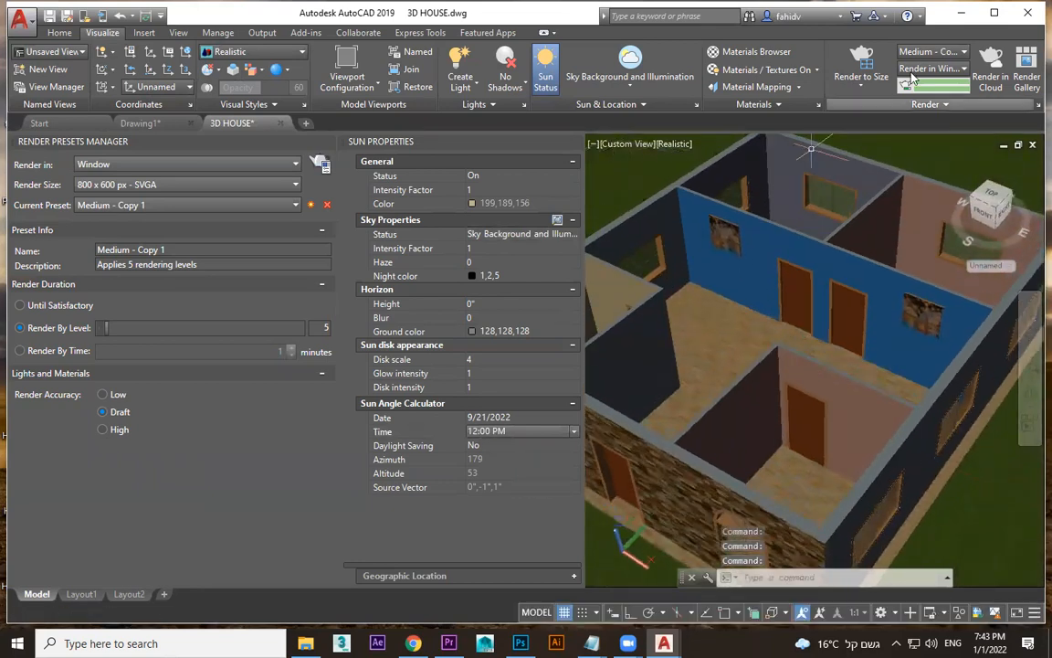
left_click(322, 166)
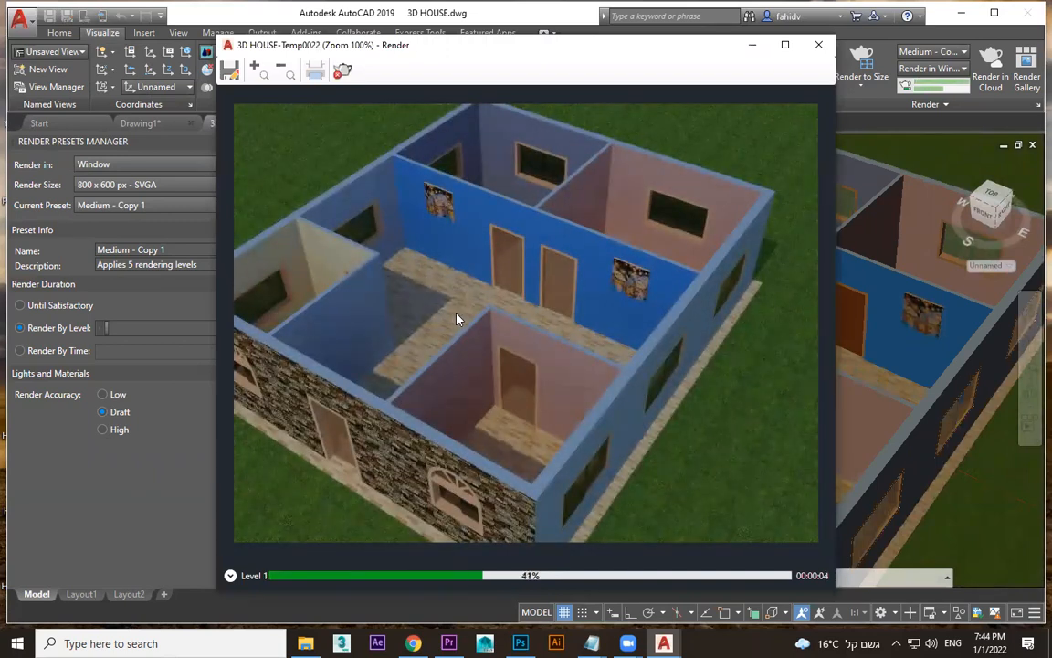
left_click(819, 48)
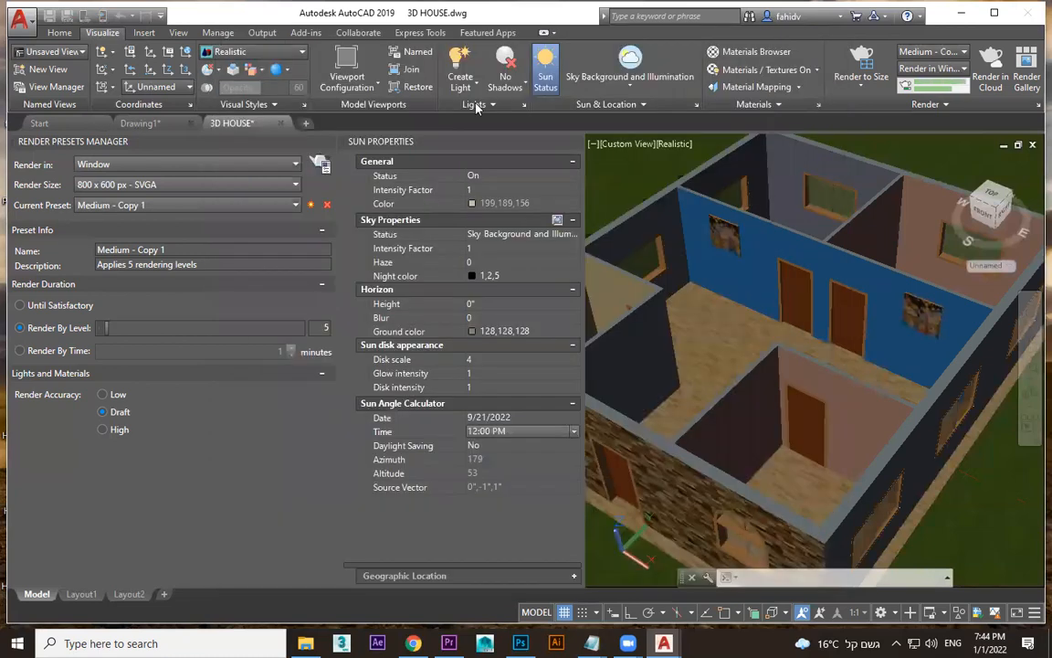
- Set the sun's time to 7:45 AM, test-render the house and close the render window
left_click(508, 431)
scroll(493, 461, "up", 4)
scroll(494, 461, "up", 2)
left_click(490, 460)
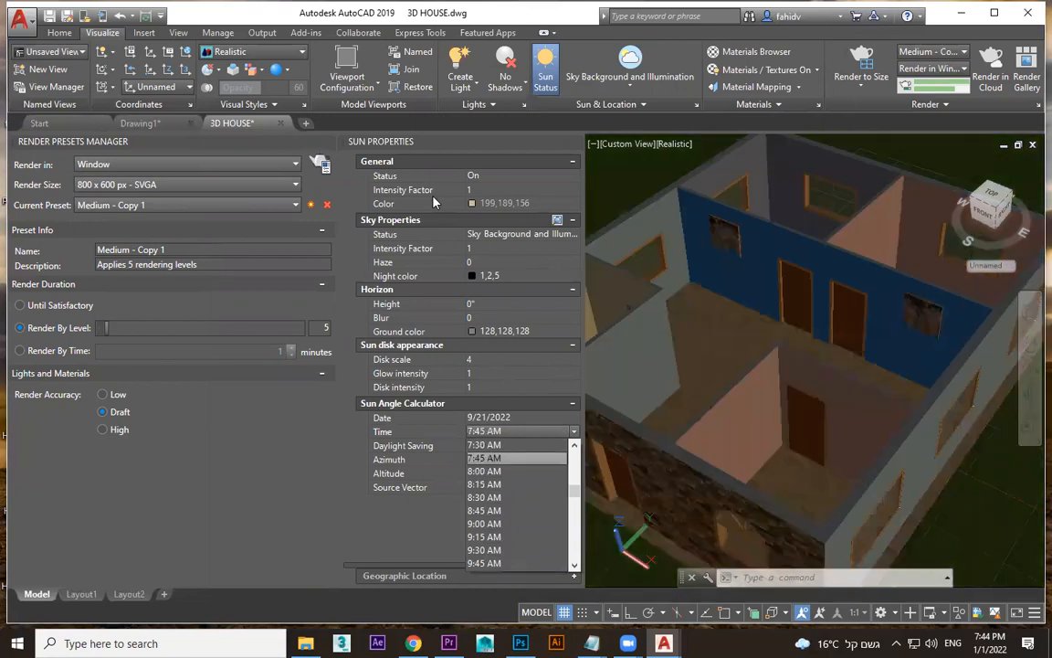
left_click(320, 163)
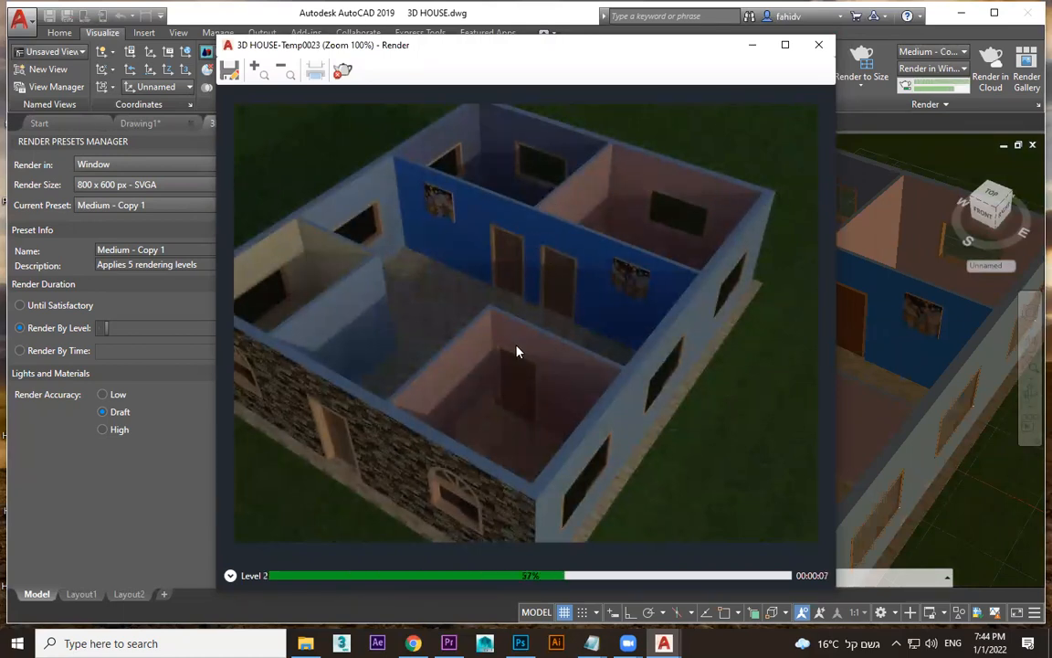
left_click(819, 44)
- Set the sun's time to 6:00 AM, test-render the house and close the render window
left_click(512, 240)
left_click(509, 436)
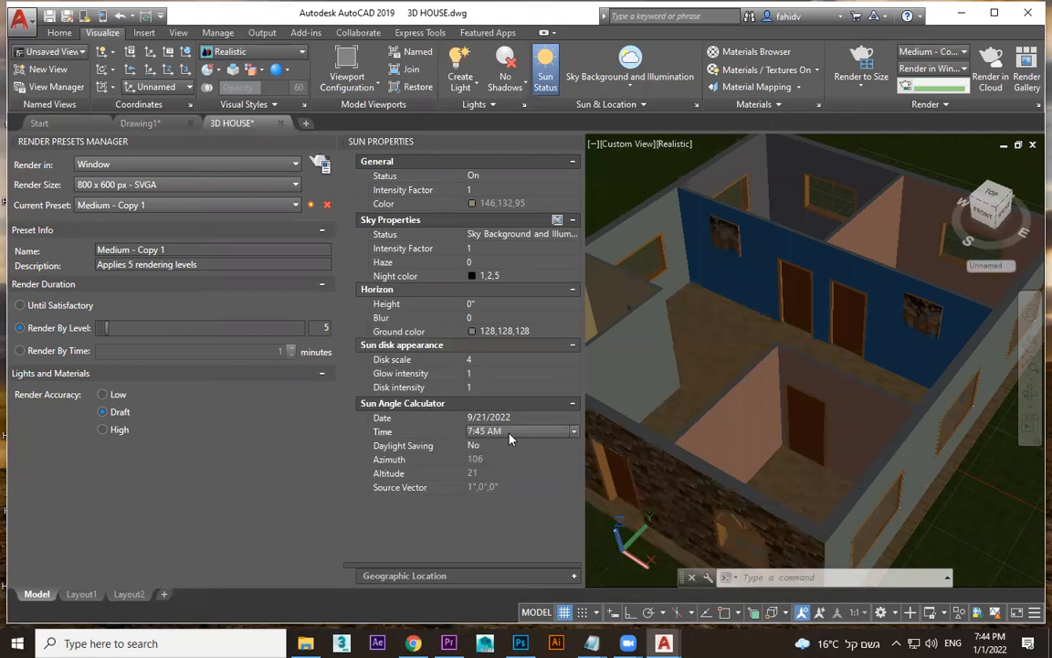
left_click(510, 433)
scroll(498, 494, "up", 3)
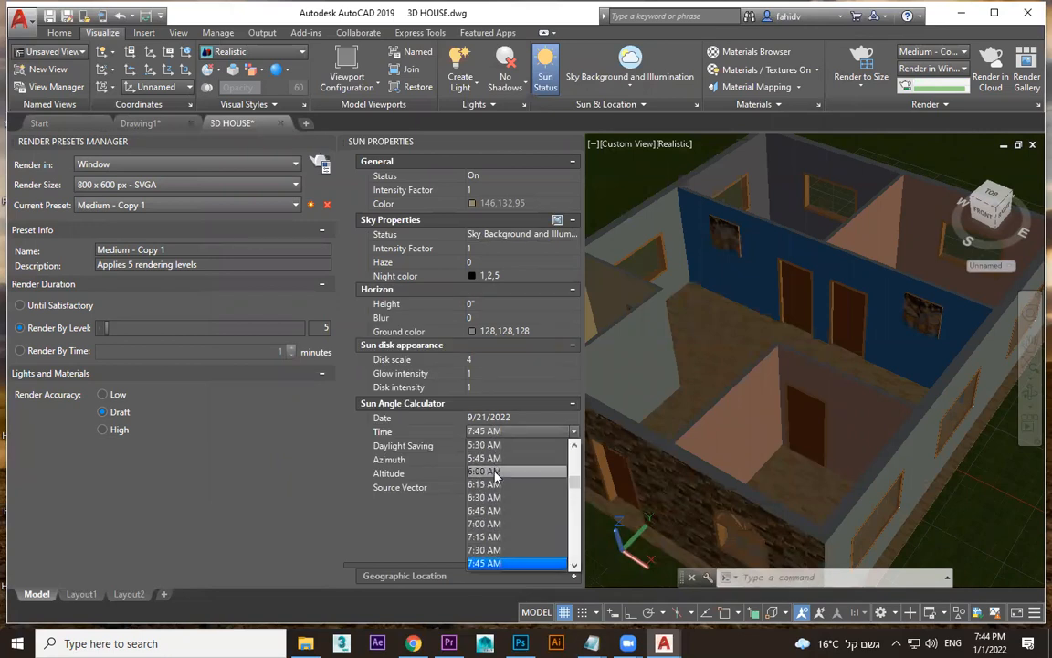
left_click(485, 471)
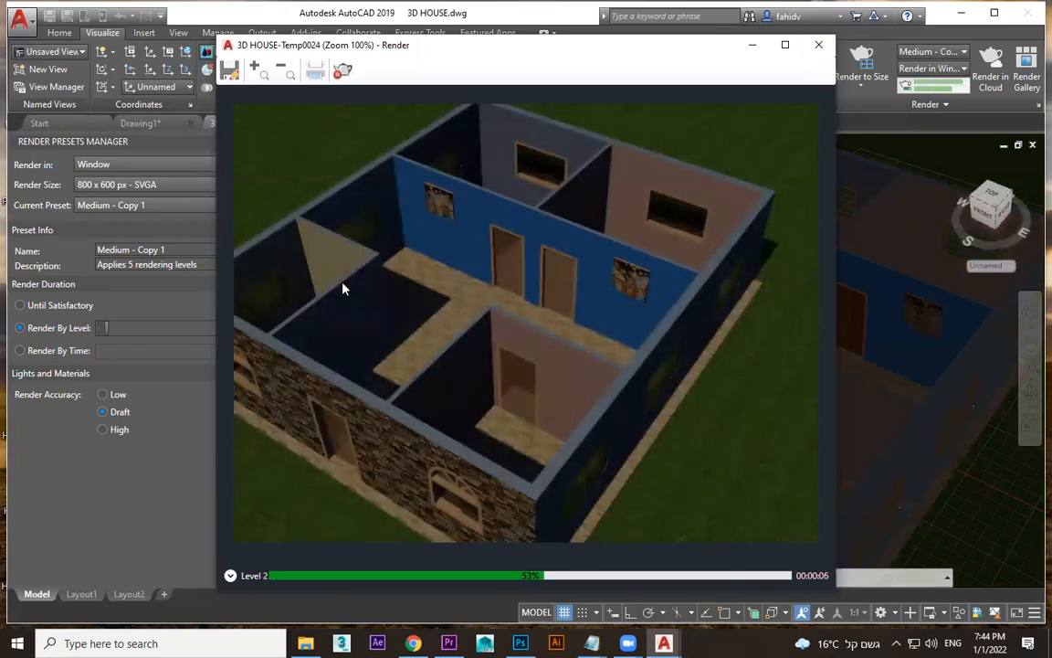
left_click(819, 44)
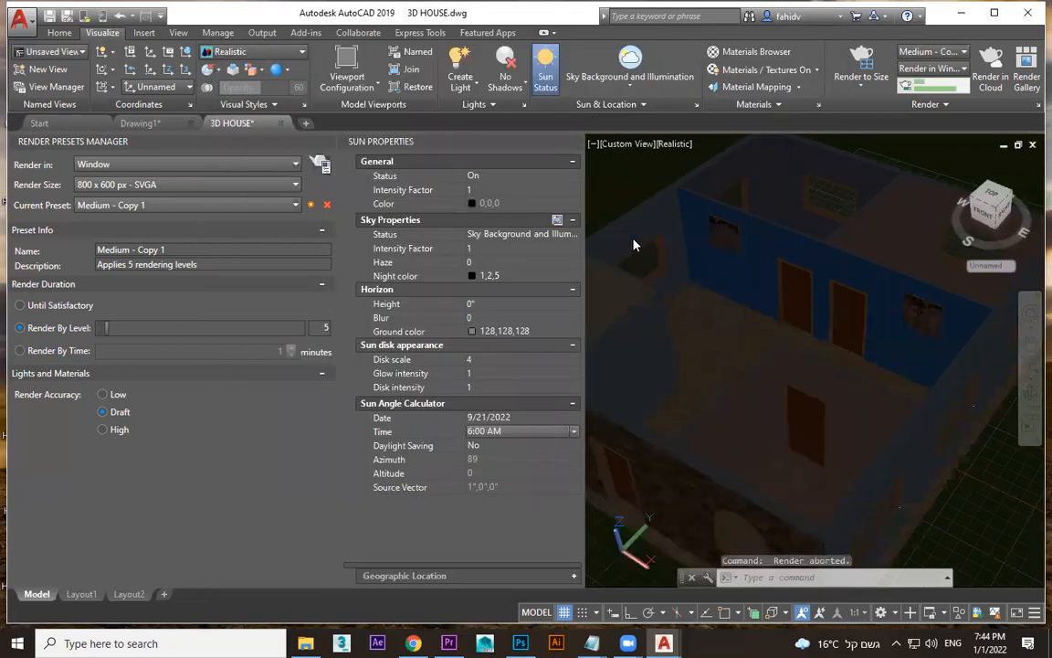
- Test-render the house from a low view of its left side facing the horizon, closing the render window
middle_click_drag(765, 348, 779, 367, "shift")
left_click(325, 163)
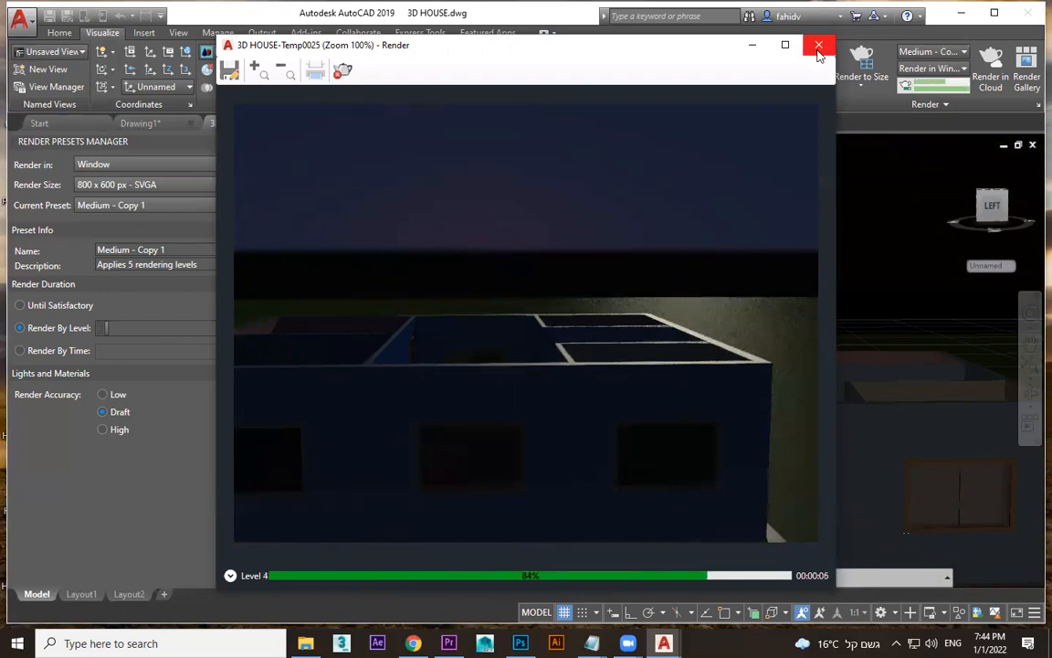
left_click(818, 44)
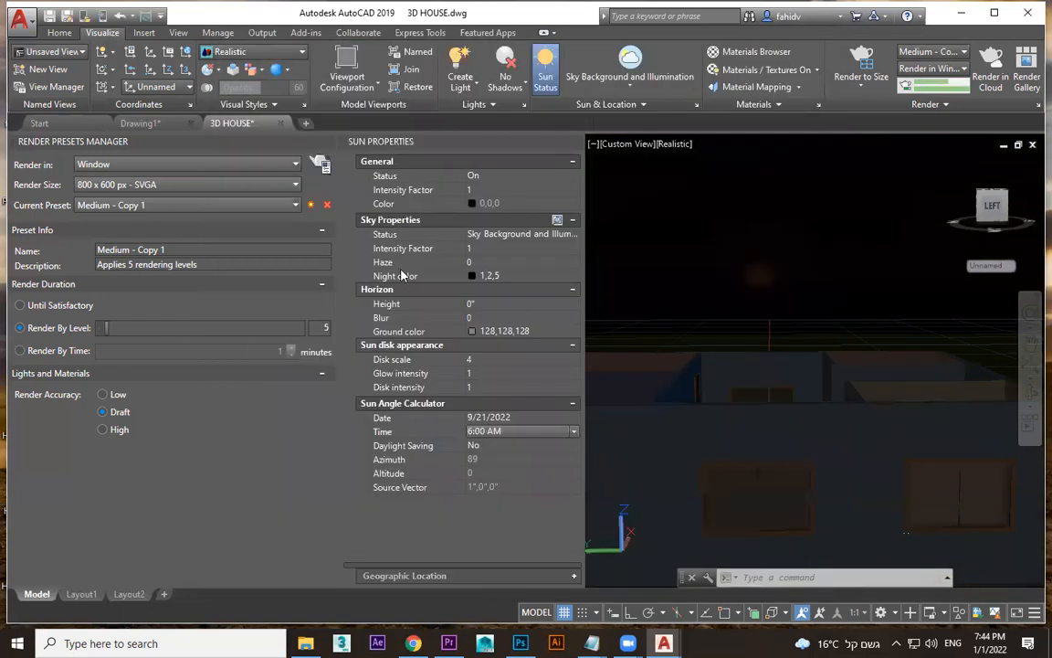
- Set the time in the sun angle calculator to 6:30 AM
left_click(499, 431)
left_click(485, 470)
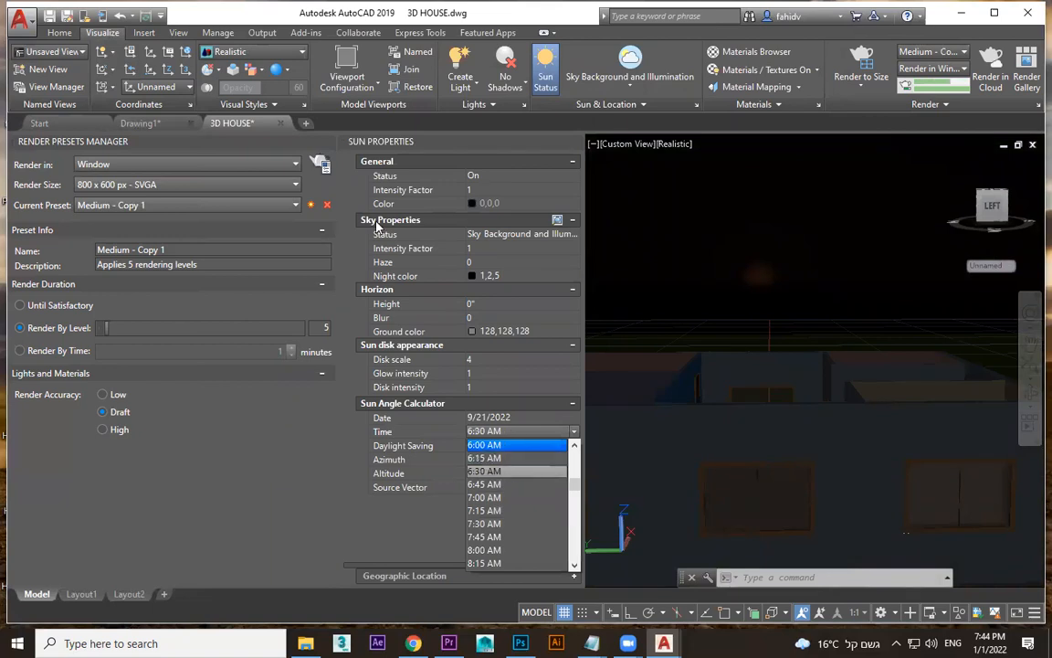
- Set the time in the sun angle calculator to 6:15 AM
left_click(513, 433)
scroll(500, 471, "up", 1)
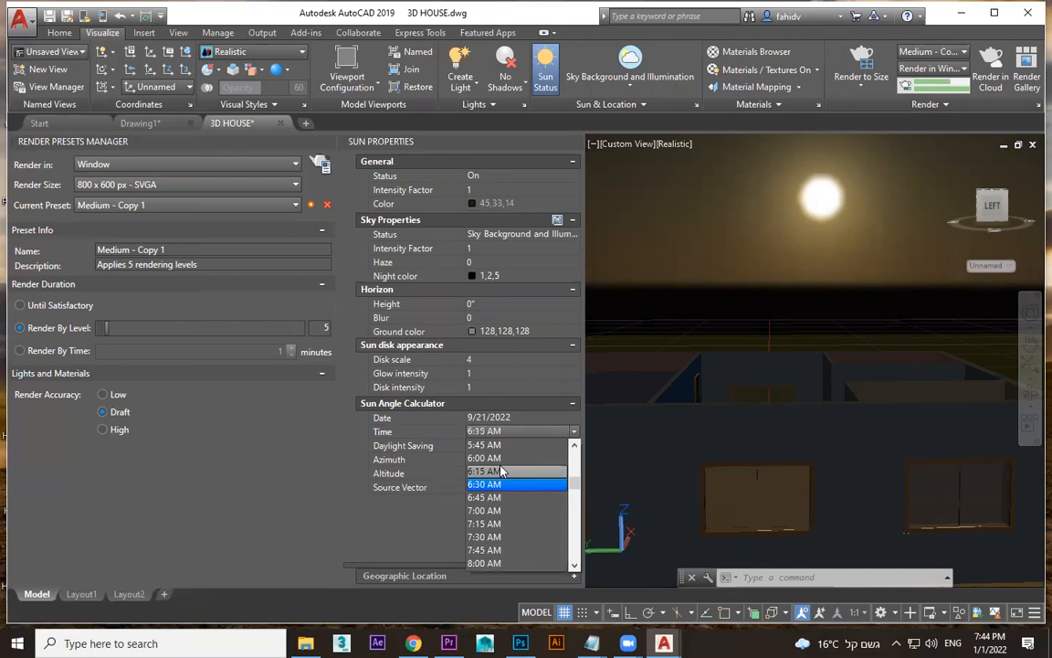
left_click(500, 470)
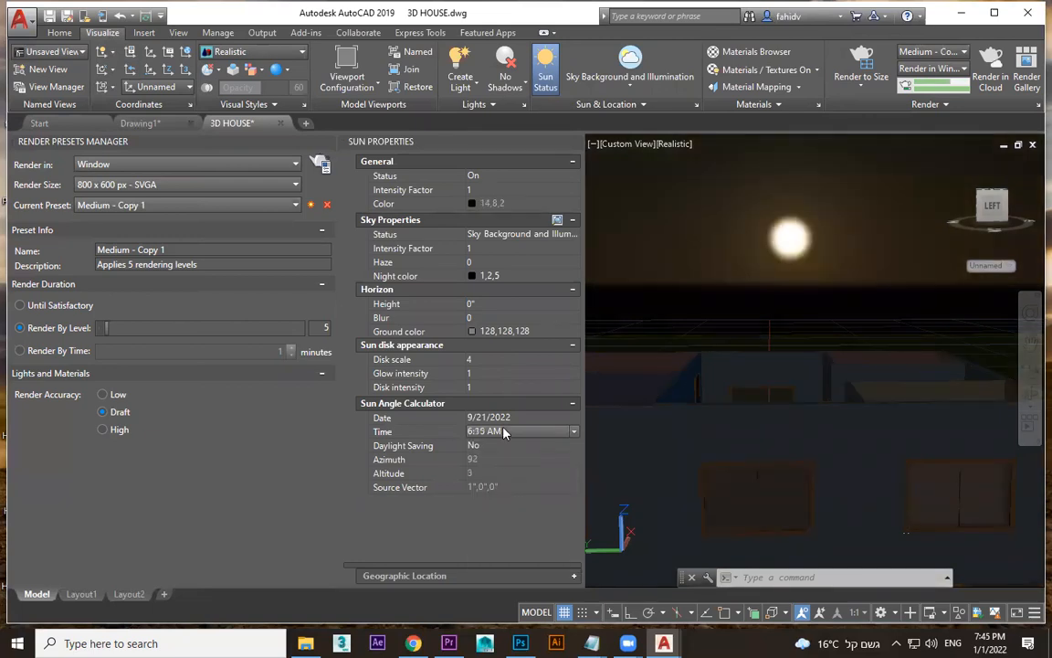
- Set the sun's time to 6:45 AM, test-render the house from its left side and close the render window
left_click(505, 431)
left_click(509, 472)
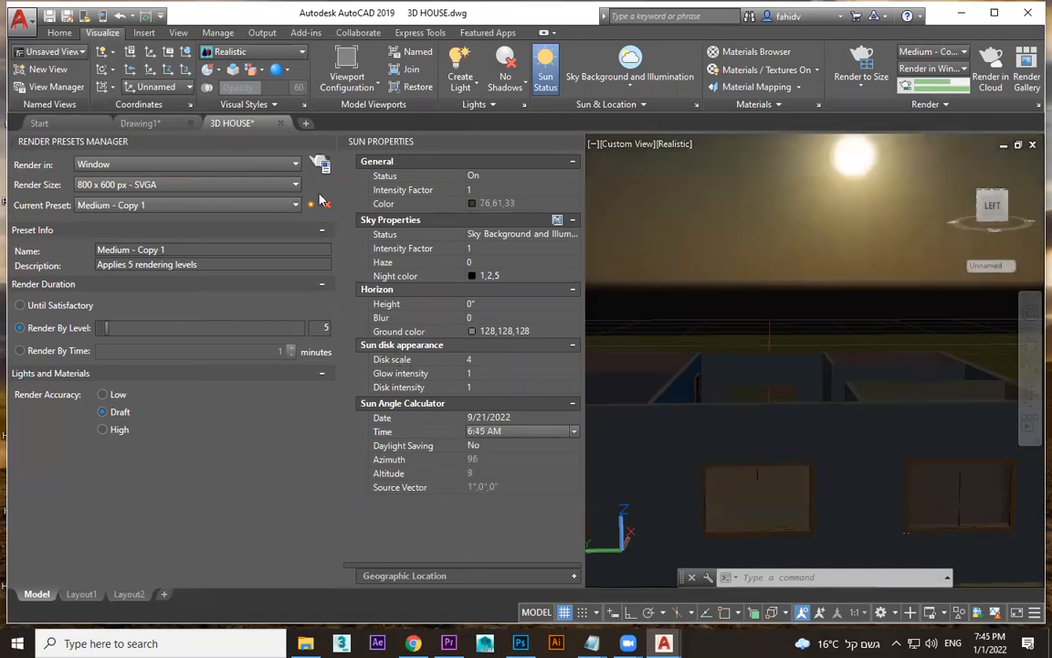
middle_click_drag(821, 353, 757, 387)
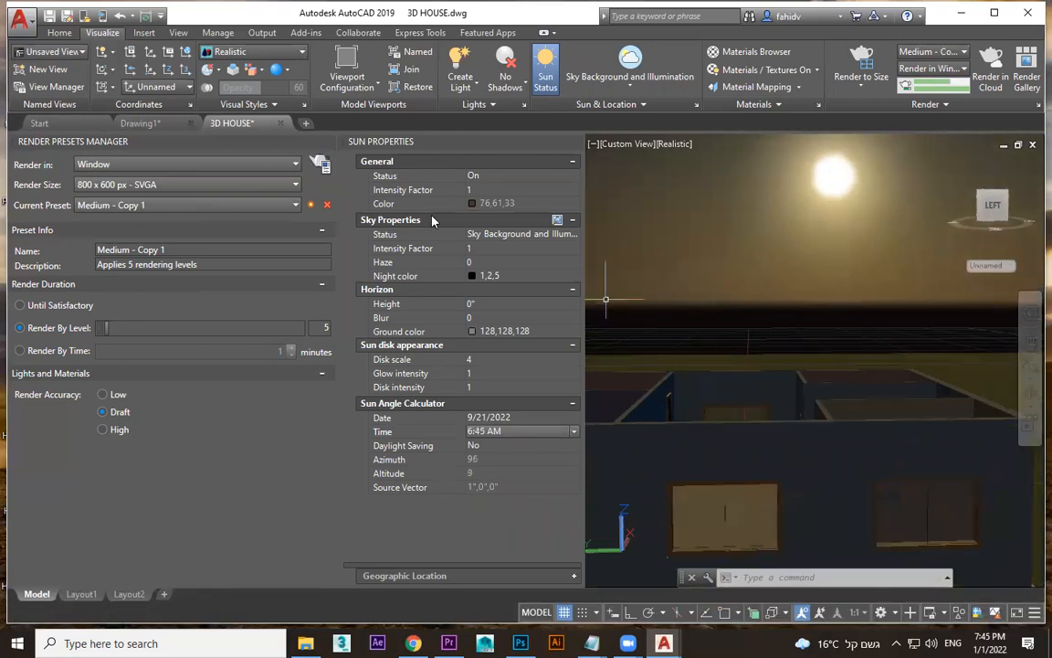
left_click(320, 162)
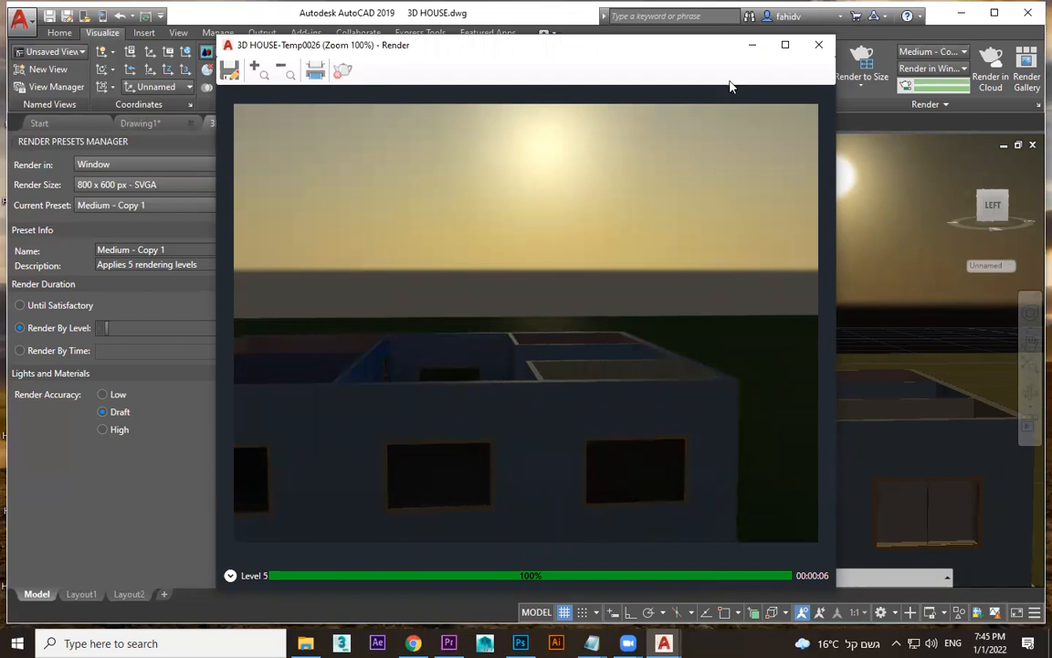
left_click(818, 44)
- Set the sun's time to 8:00 AM and view the sun above the house from a low angle on its left side
scroll(620, 265, "down", 3)
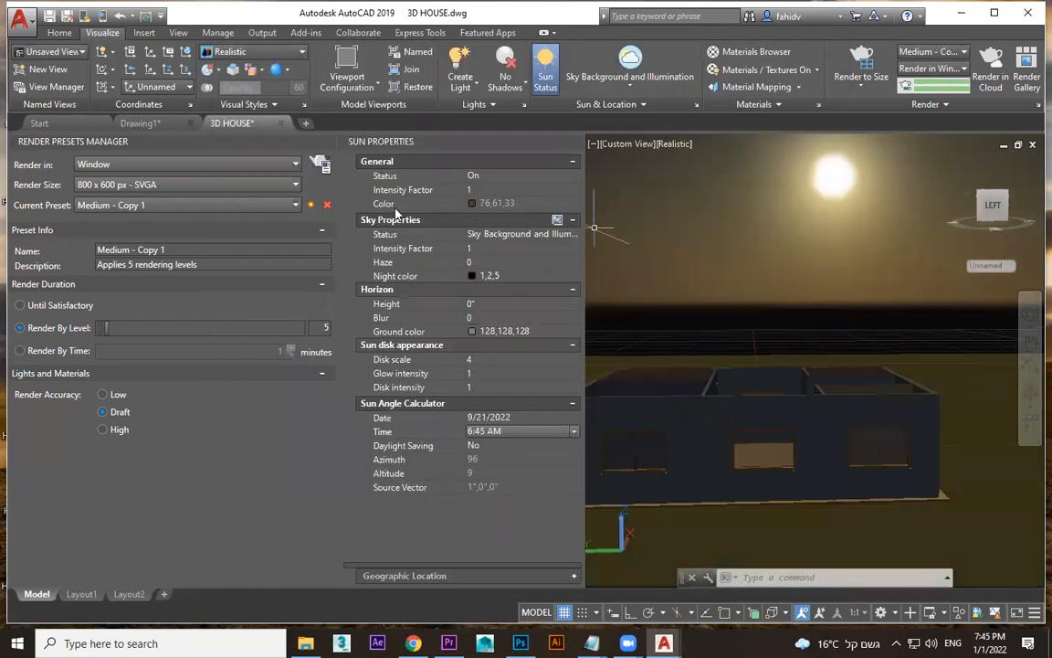
left_click(502, 431)
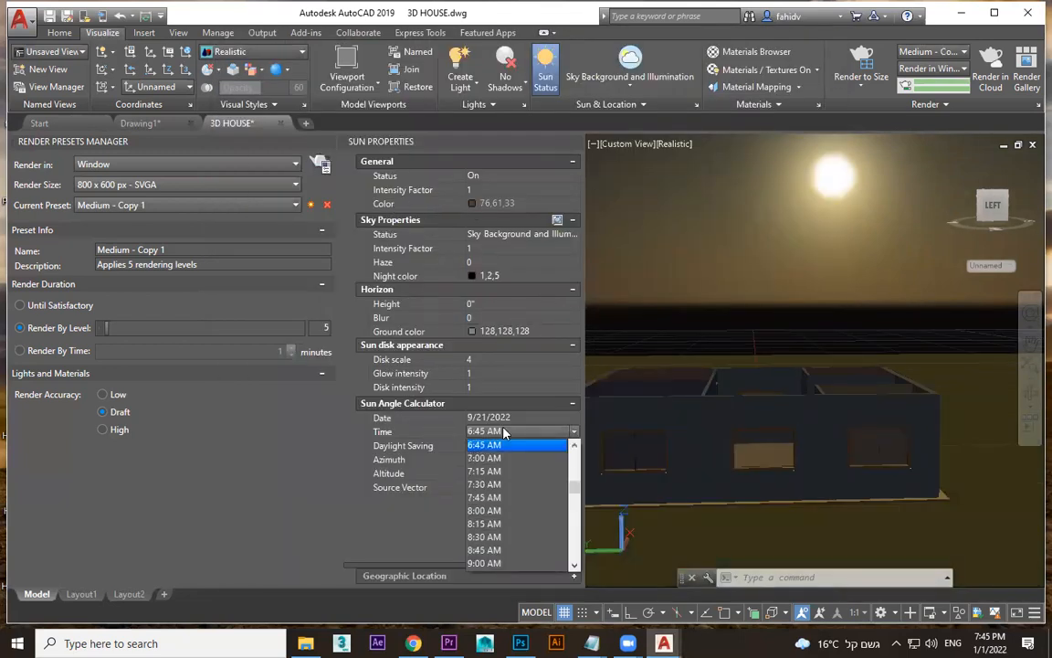
left_click(481, 469)
scroll(863, 375, "down", 3)
middle_click_drag(863, 375, 873, 444, "shift")
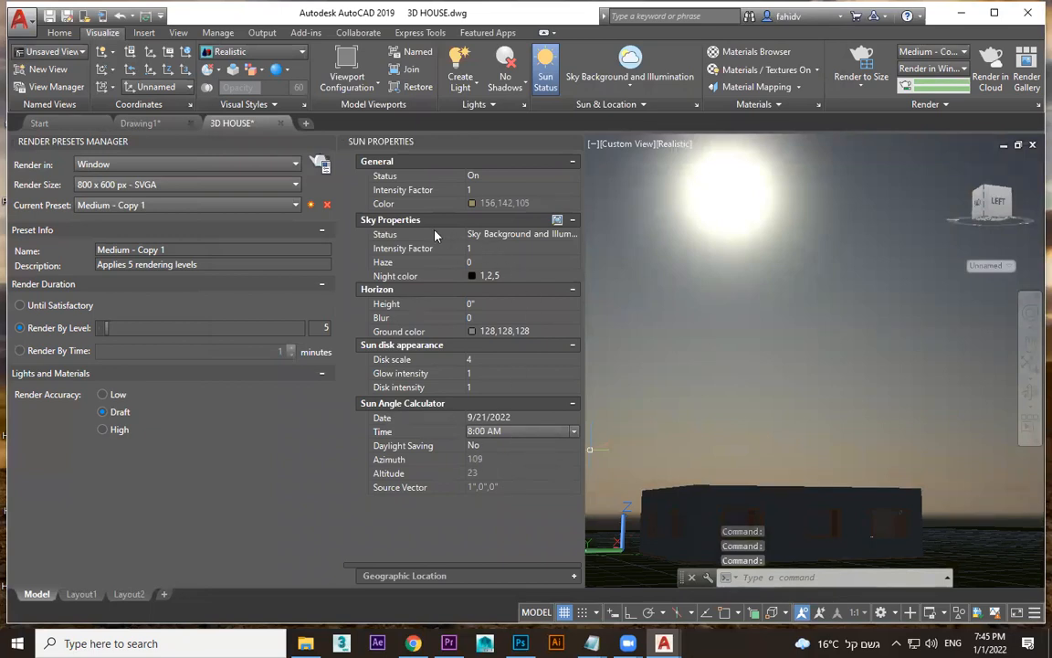
- Set the sun's time to 8:45 AM, change it to 2:15 PM and view the house from its front
left_click(511, 431)
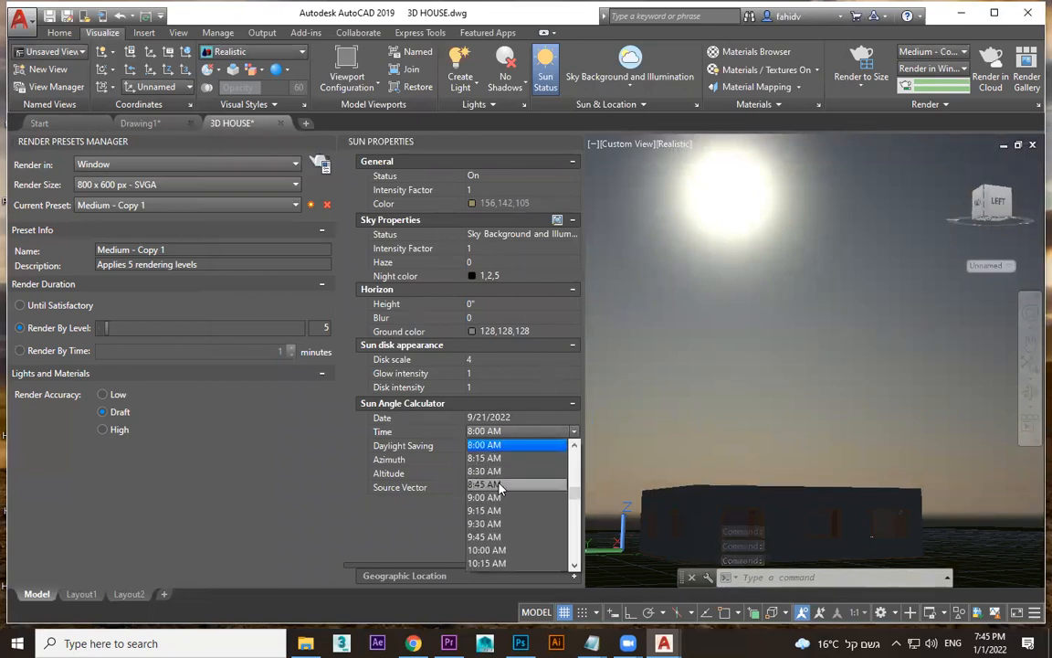
left_click(501, 484)
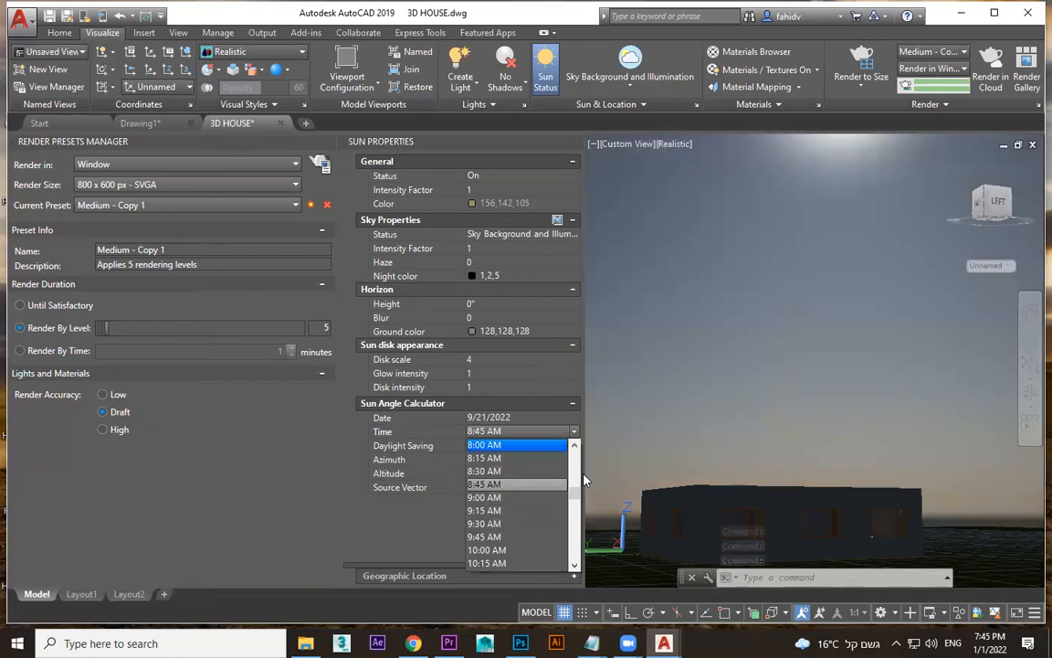
scroll(498, 498, "down", 2)
scroll(494, 549, "down", 2)
left_click(494, 549)
middle_click_drag(802, 401, 760, 396, "shift")
- Set the sun's time to 3:15 PM, view the house from its right side and change the time to 4:15 PM
left_click(515, 431)
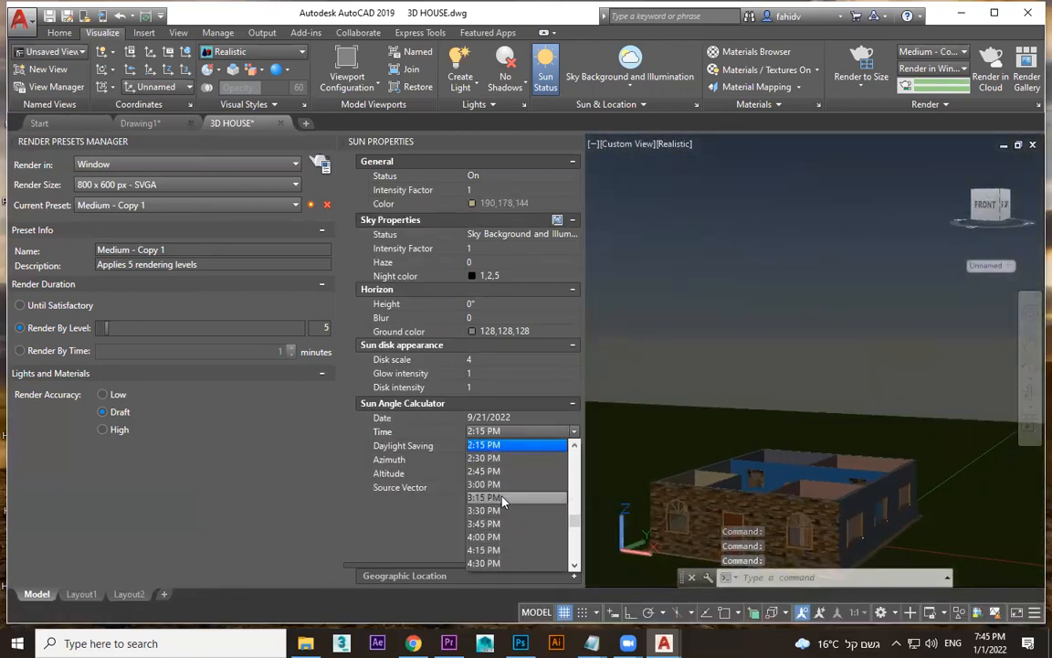
left_click(503, 499)
middle_click_drag(803, 337, 734, 373, "shift")
left_click(493, 431)
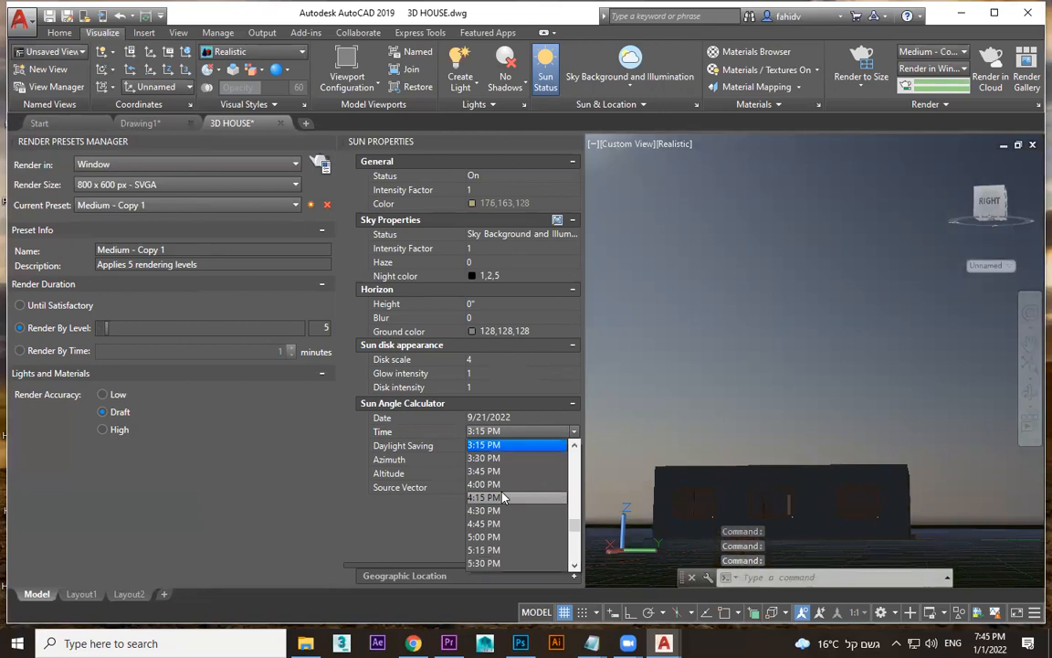
left_click(503, 497)
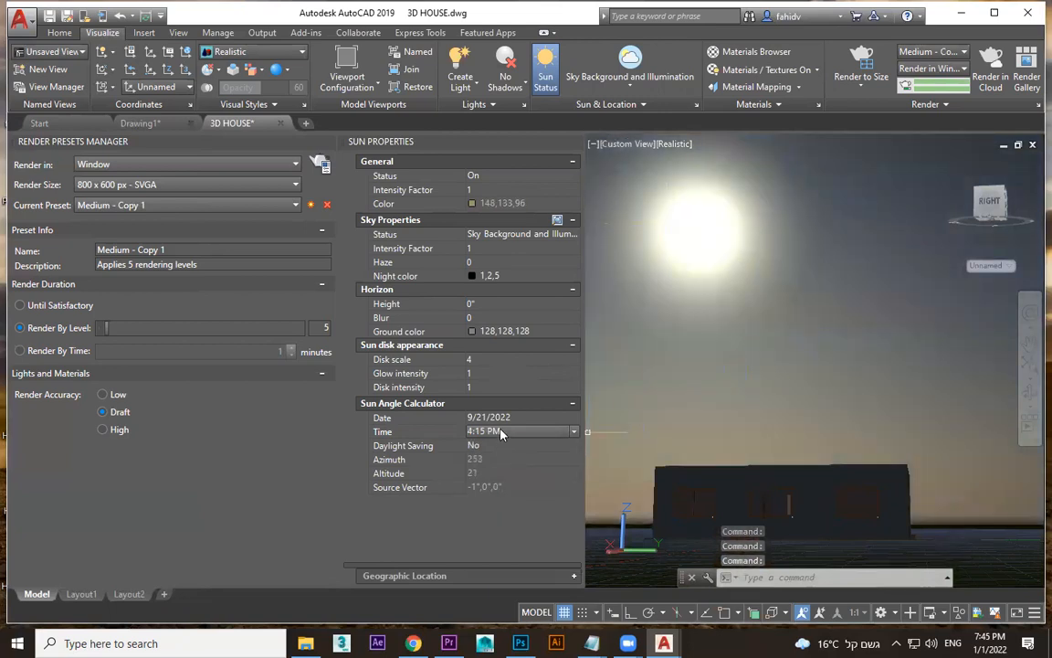
- Advance the time in the sun angle calculator to 5:15 PM
left_click(501, 435)
left_click(491, 470)
left_click(539, 432)
left_click(508, 471)
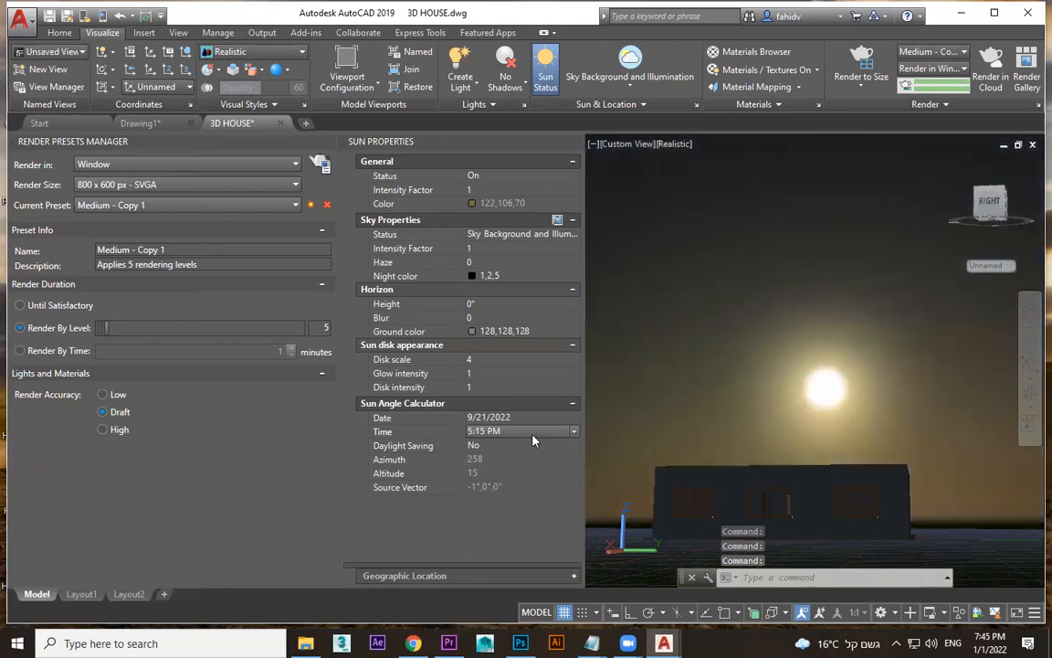
- Try the sun's time at 6:30 PM and change it to 6:15 PM
left_click(516, 432)
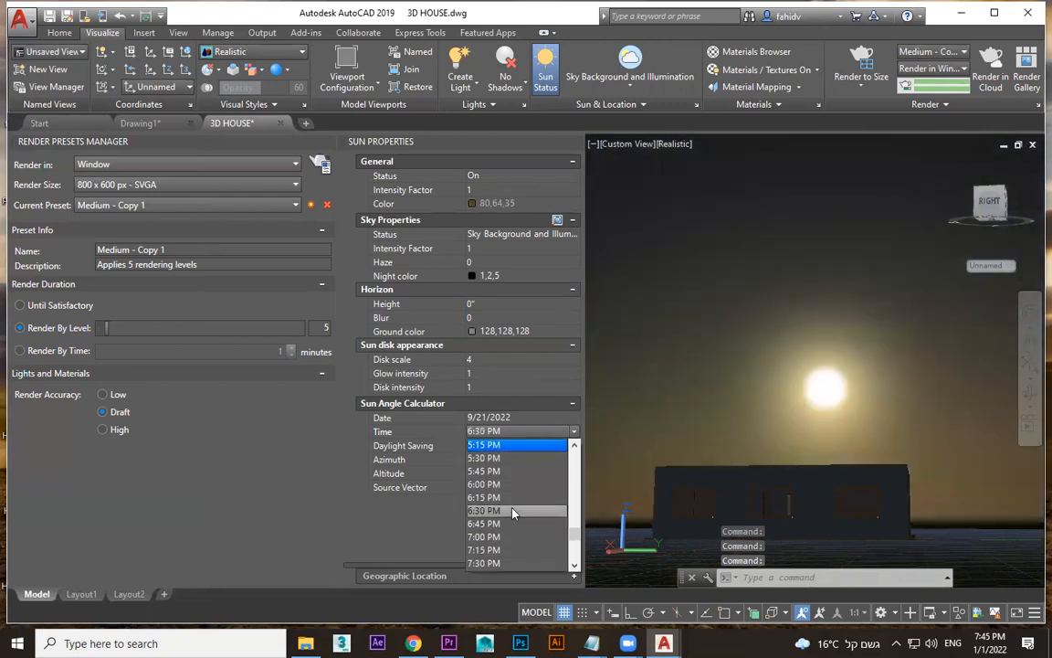
left_click(513, 514)
left_click(539, 435)
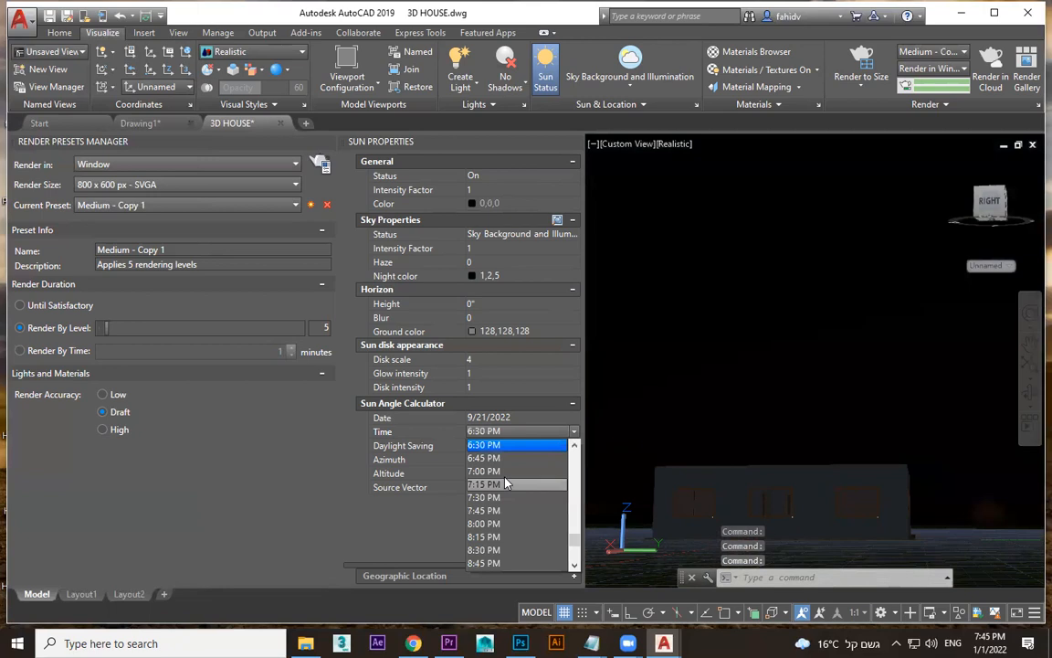
left_click(499, 473)
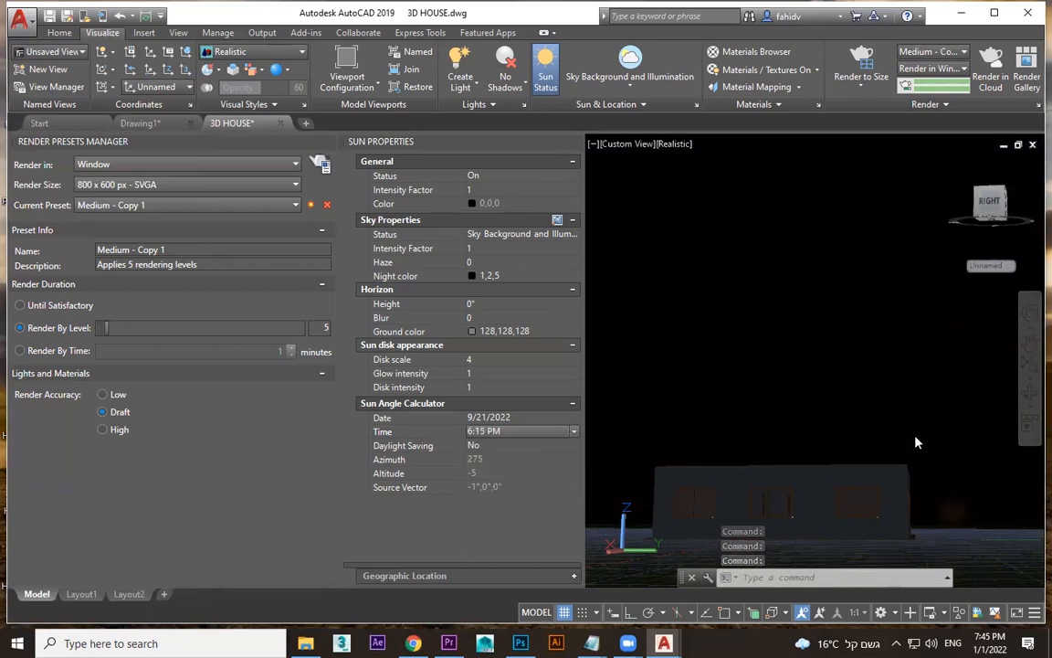
- Set the sun's time to 5:45 PM and view the low sun from the house's right side
left_click(521, 431)
scroll(522, 461, "up", 1)
left_click(521, 460)
middle_click_drag(829, 460, 855, 478, "shift")
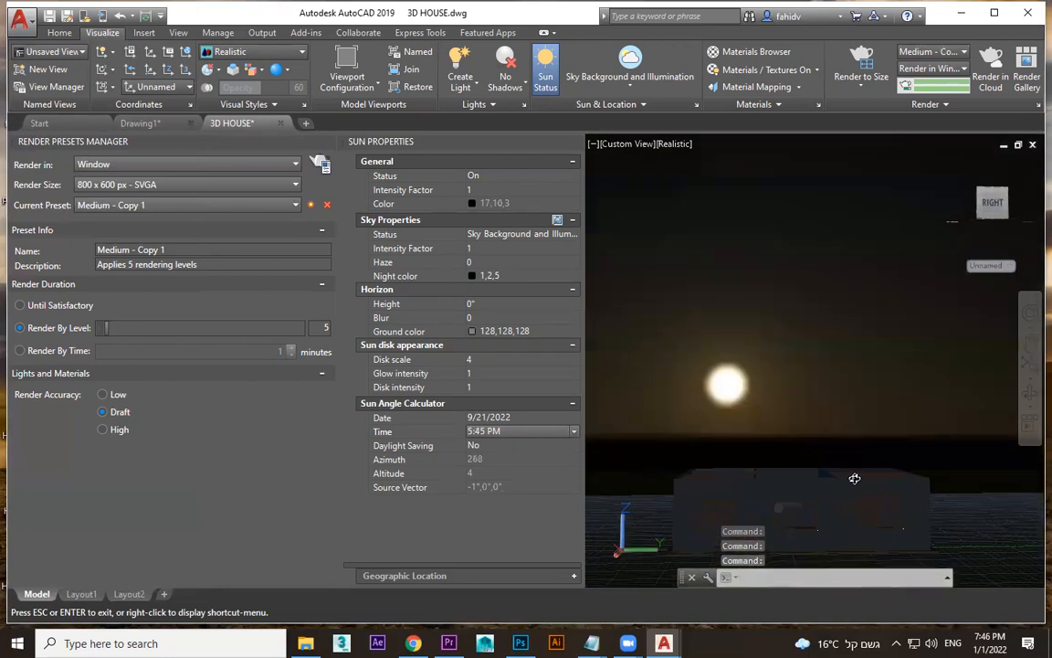
- Set the sun's time to a late-morning 11:45 AM and adjust it to 11:15 AM
left_click(508, 433)
scroll(484, 551, "up", 6)
scroll(485, 551, "down", 5)
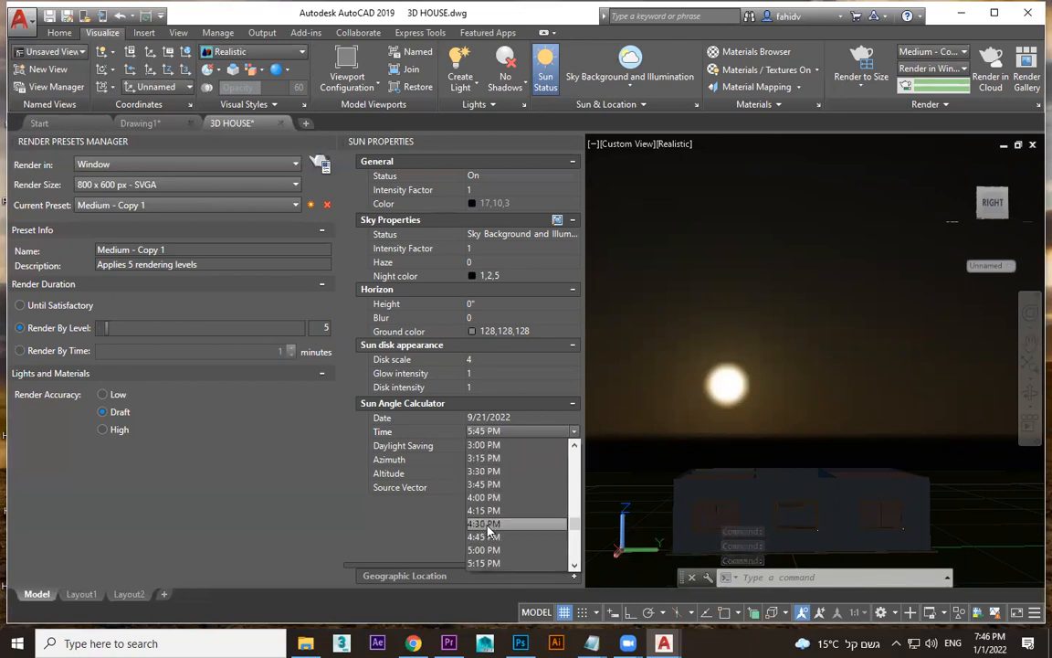
scroll(490, 517, "down", 2)
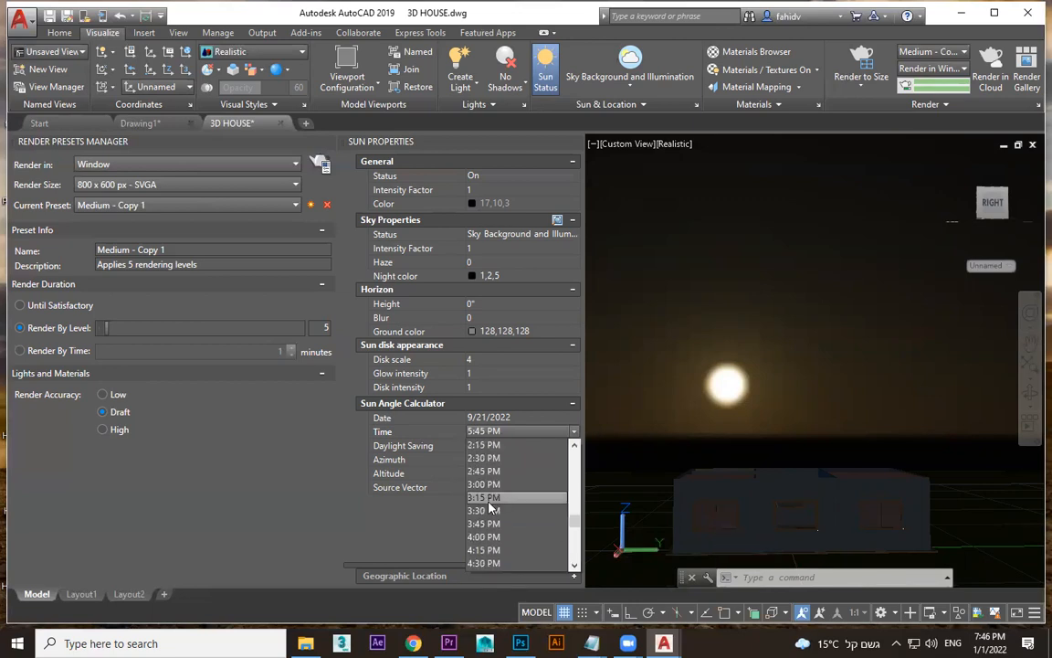
scroll(491, 505, "up", 15)
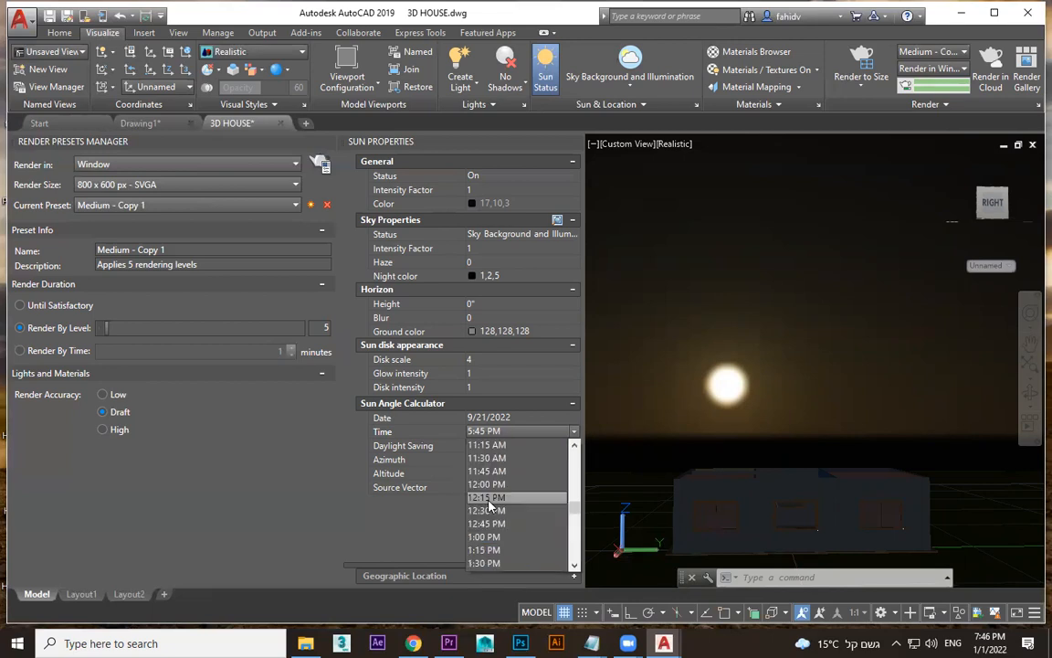
scroll(490, 506, "up", 6)
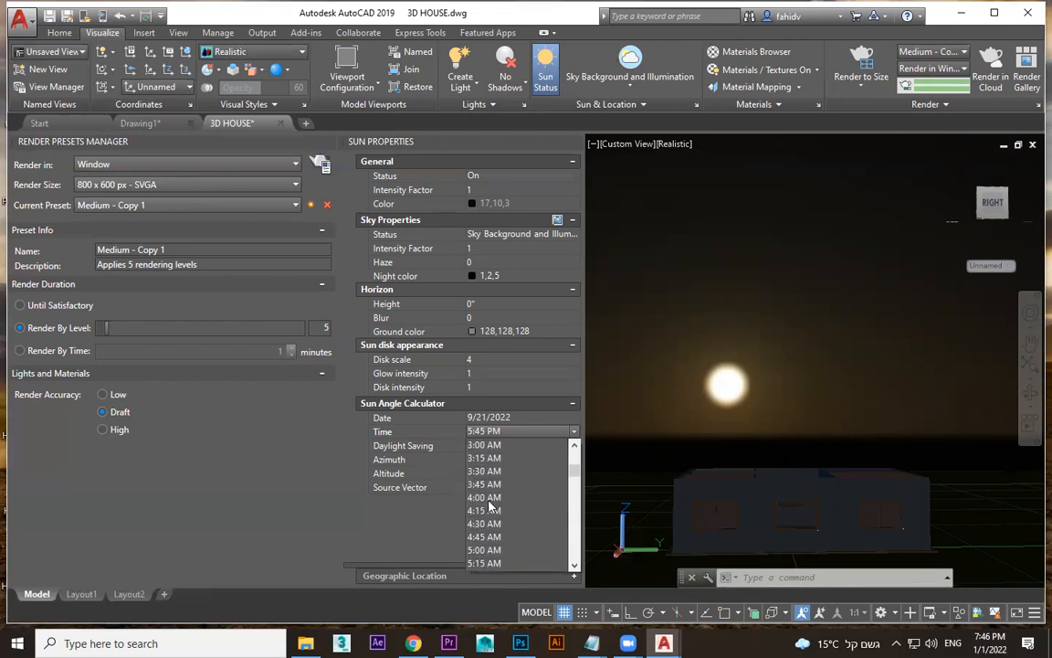
scroll(492, 491, "up", 1)
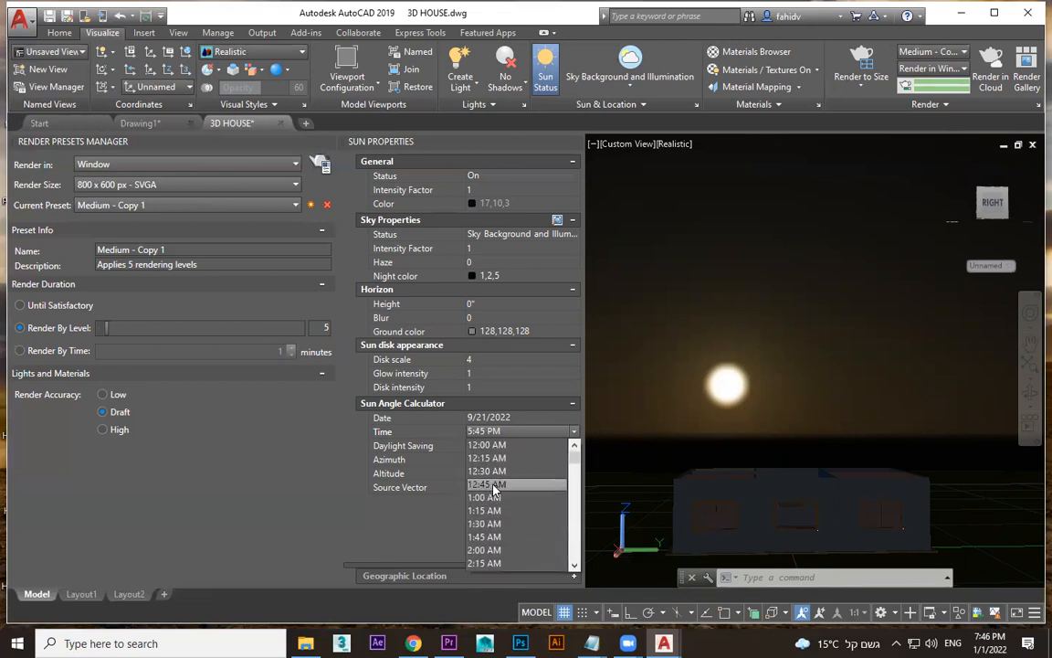
scroll(493, 491, "down", 8)
scroll(492, 497, "down", 9)
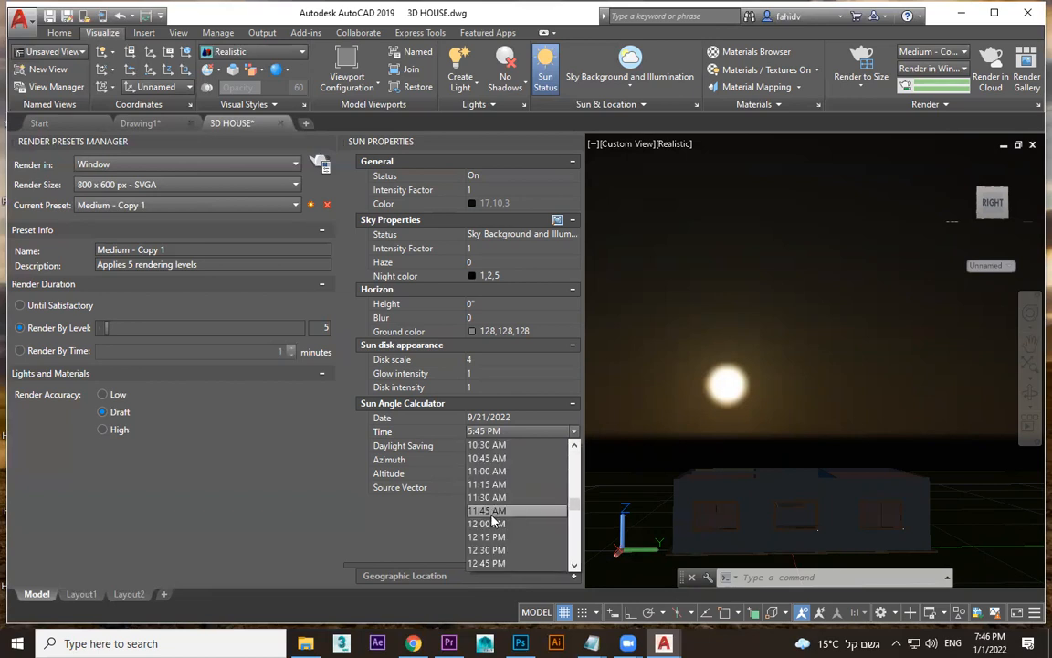
left_click(492, 513)
left_click(498, 431)
scroll(491, 454, "up", 1)
left_click(491, 458)
- Test-render the house from above its right side and close the render window
middle_click_drag(813, 482, 596, 290, "shift")
left_click(325, 162)
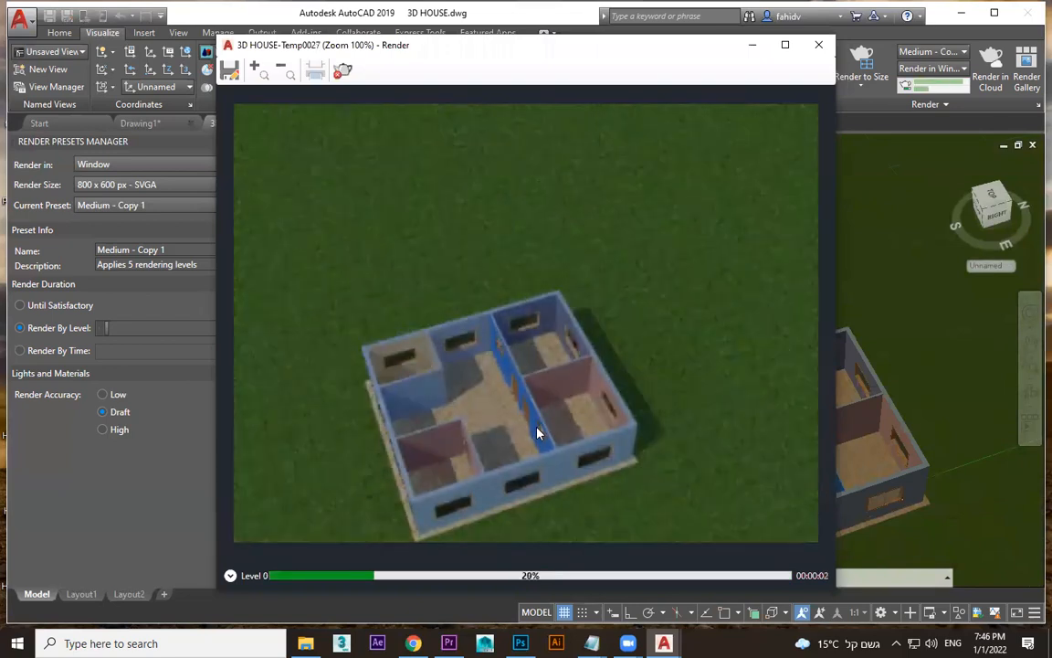
left_click(819, 45)
- Test-render a closer view of the house from above its front, closing the render window when complete
middle_click_drag(758, 430, 880, 420, "shift")
scroll(879, 419, "up", 1)
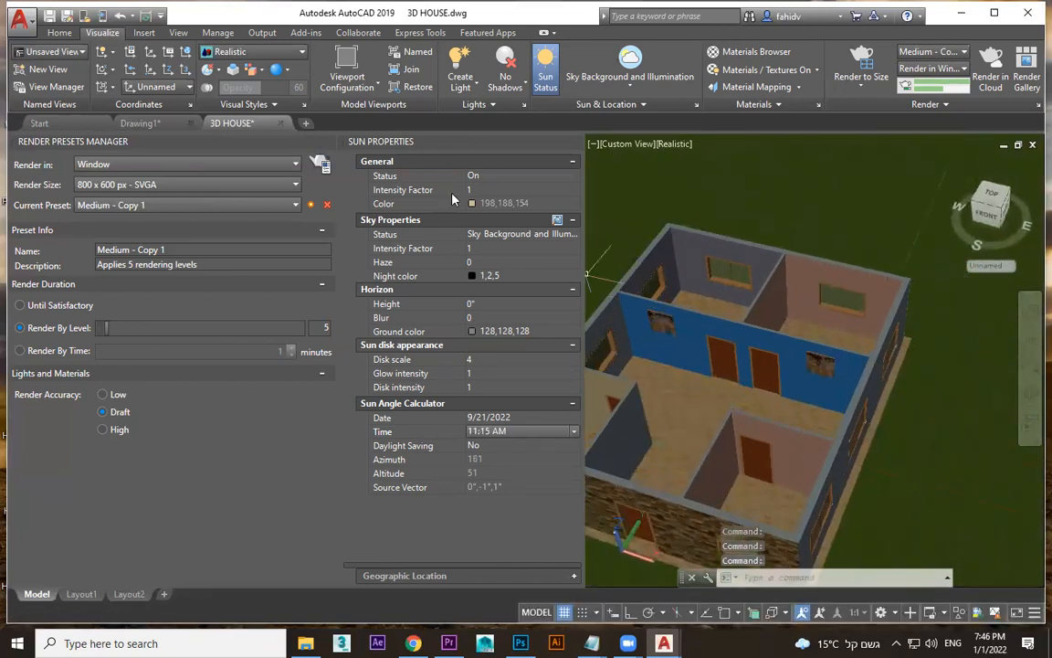
left_click(318, 163)
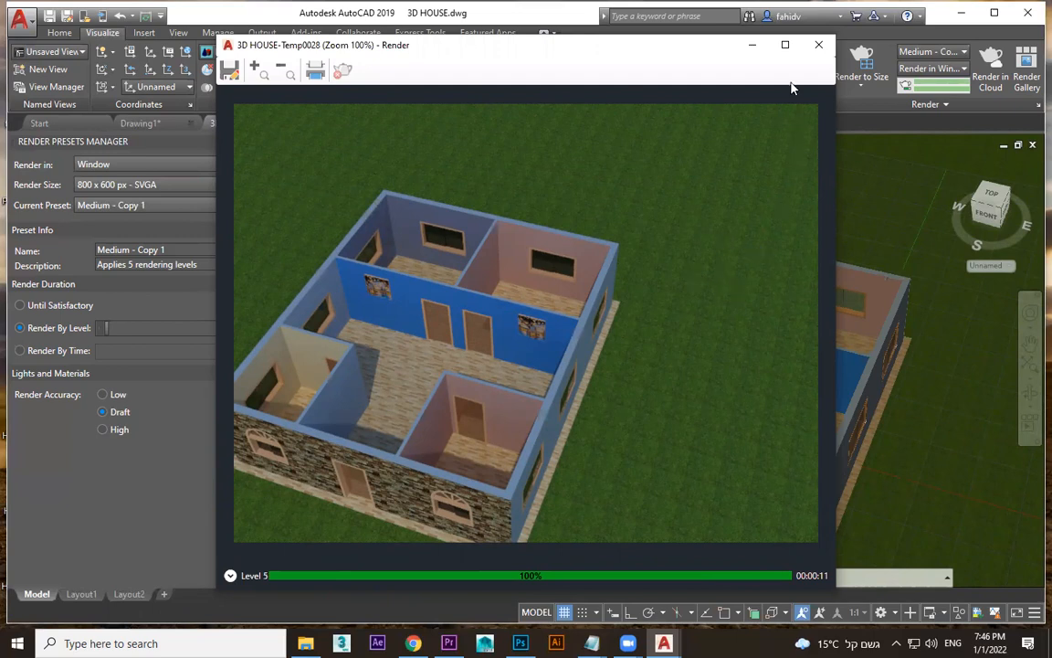
left_click(821, 43)
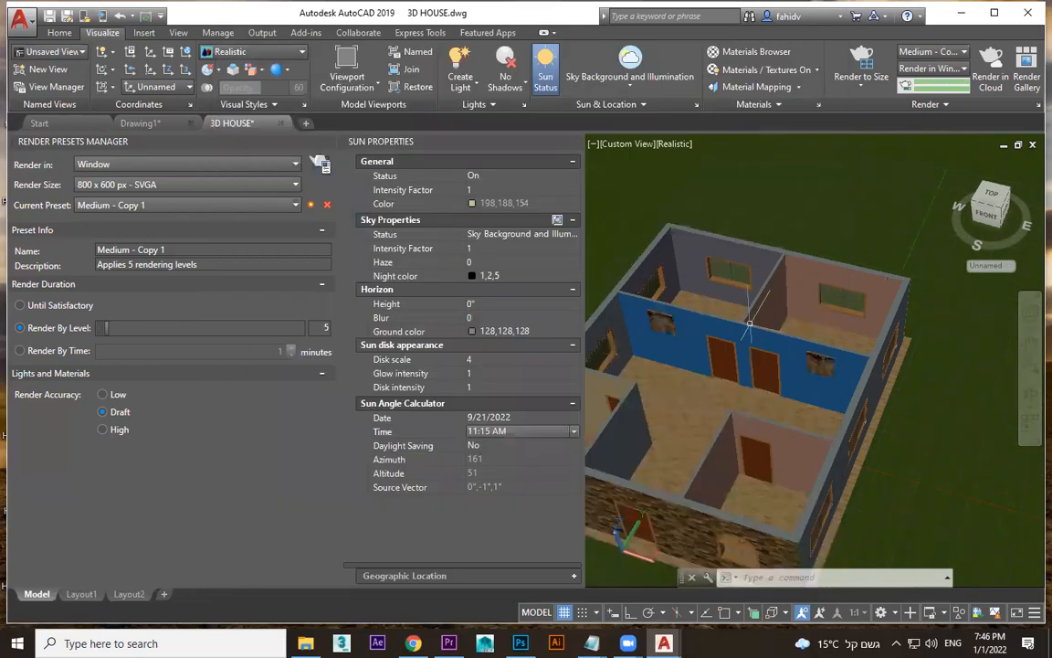
- Close the Sun Properties and Render Presets Manager palettes, and reopen the Sun Properties
left_click(576, 144)
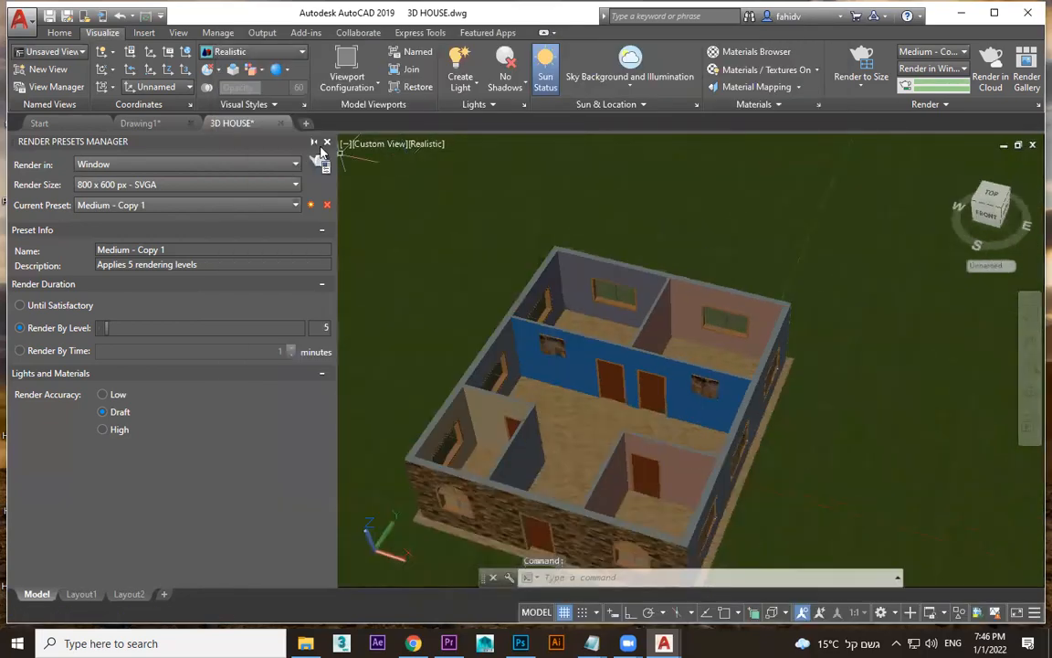
left_click(328, 144)
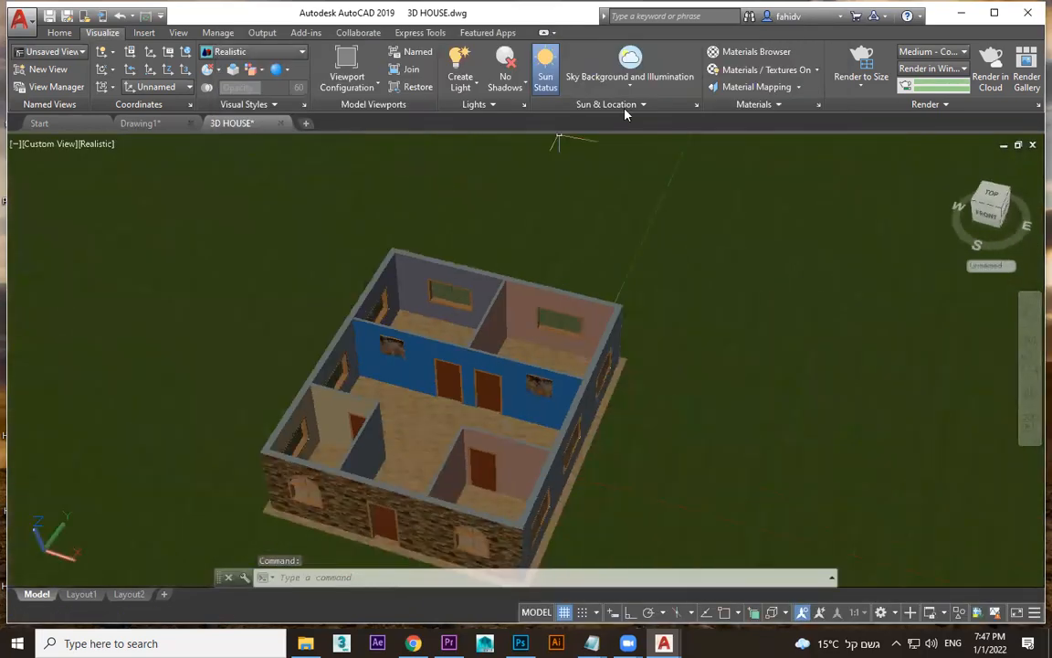
left_click(696, 105)
left_click(169, 233)
left_click(170, 234)
left_click(170, 239)
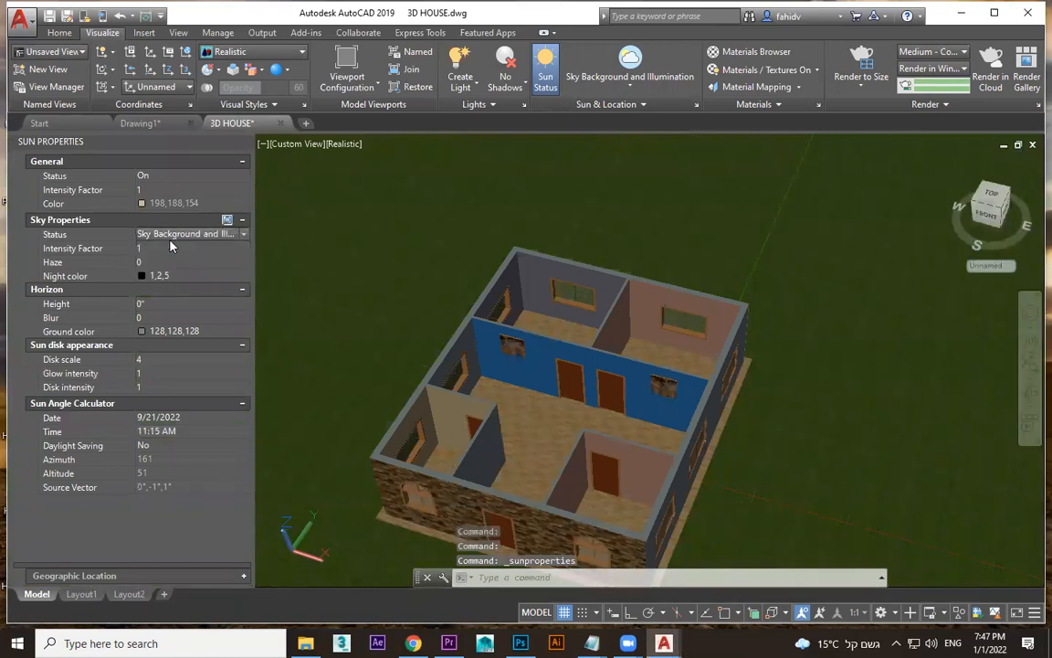
- Set the sun's time to 5:45 PM and view the house with the sun from its right side
left_click(167, 431)
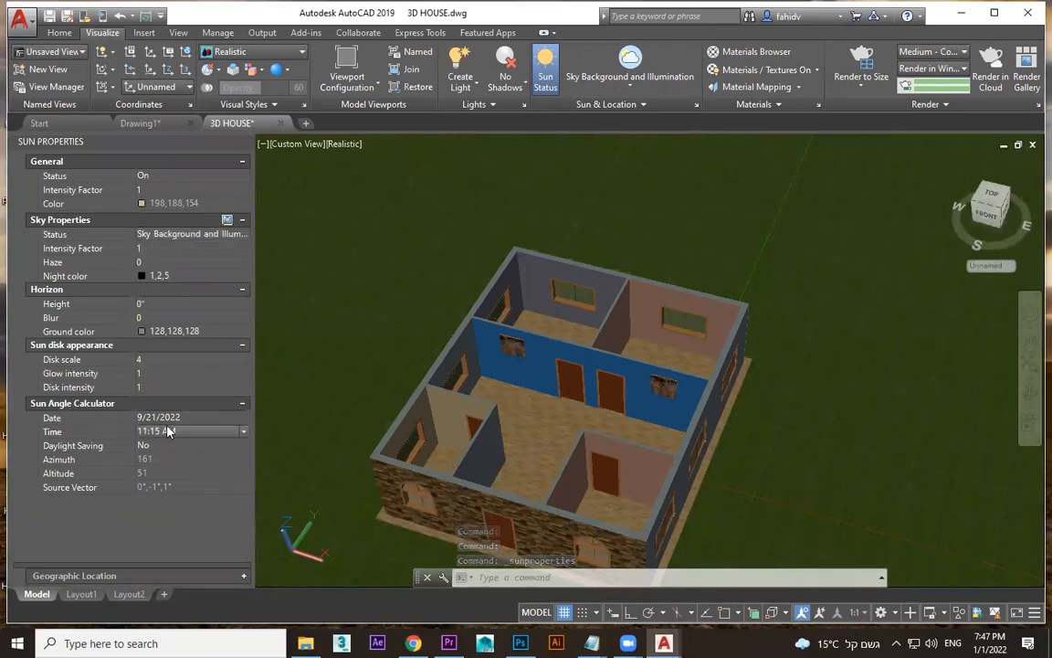
left_click(162, 432)
scroll(152, 469, "down", 6)
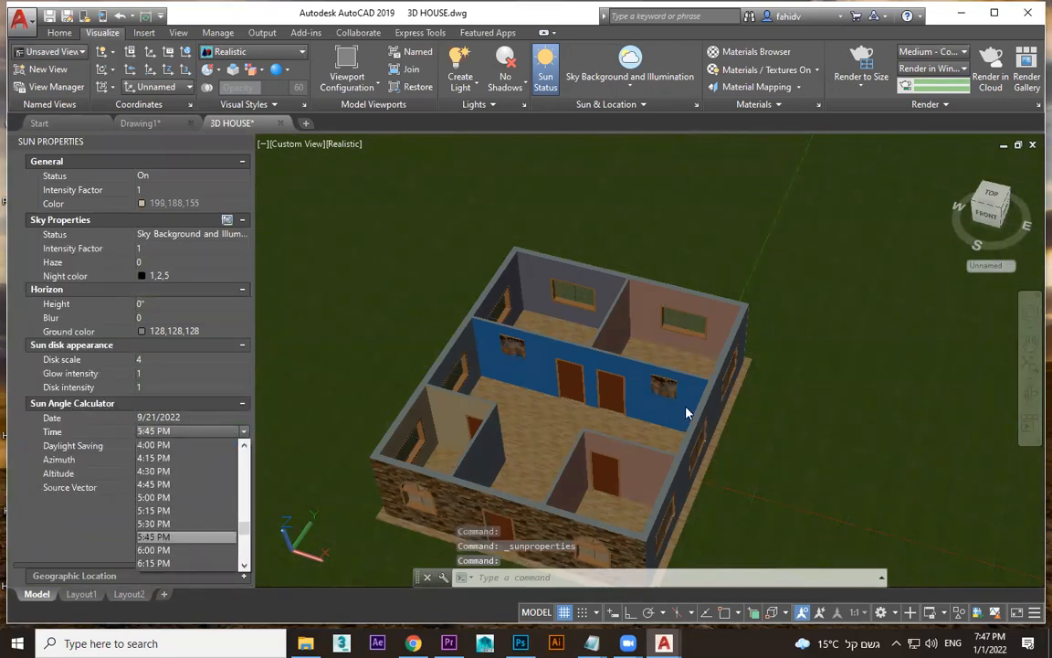
left_click(163, 537)
middle_click_drag(768, 399, 939, 345, "shift")
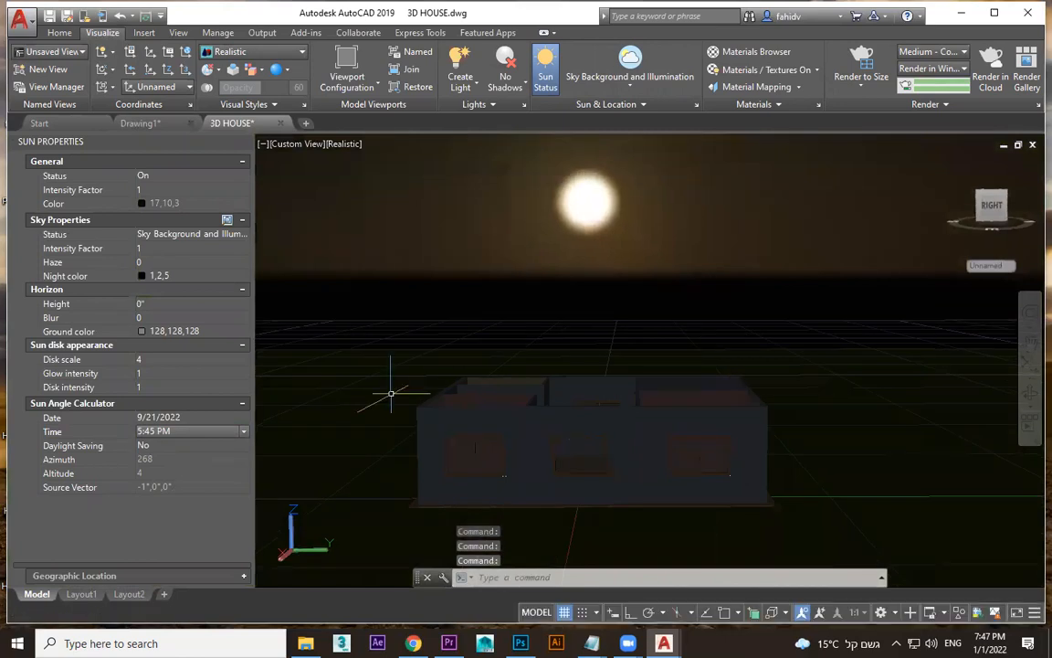
- Set the sun's date to April 6, 2022
left_click(242, 417)
scroll(331, 485, "up", 4)
scroll(332, 485, "up", 1)
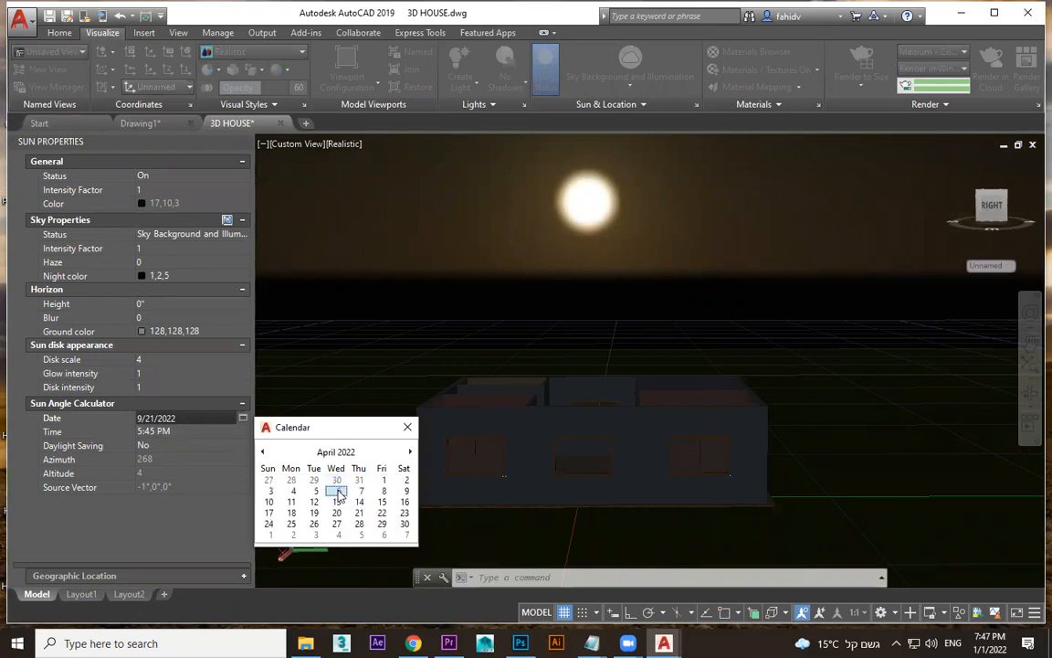
left_click(338, 492)
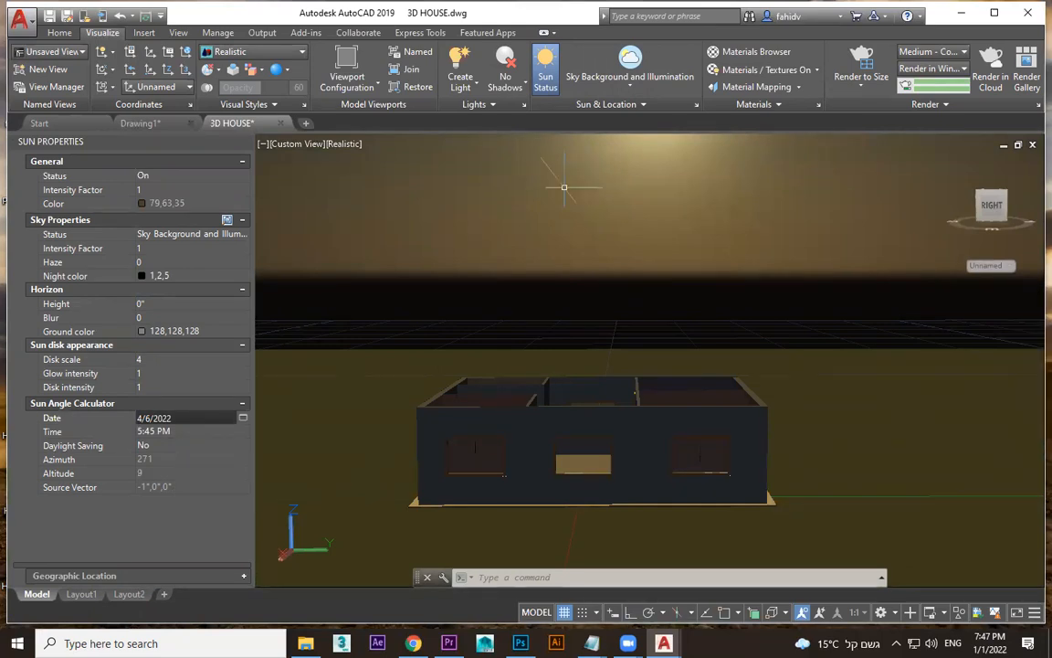
- Set the sun's date to October 13, 2021
left_click(243, 417)
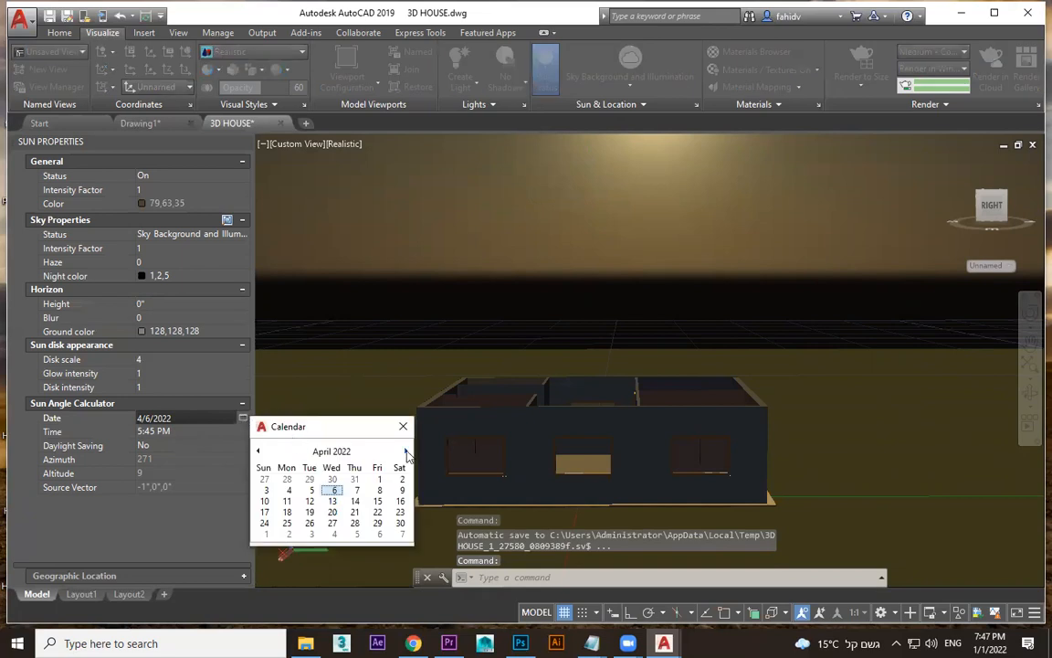
left_click(258, 451)
left_click(258, 451)
left_click(257, 451)
left_click(257, 451)
left_click(257, 451)
left_click(257, 451)
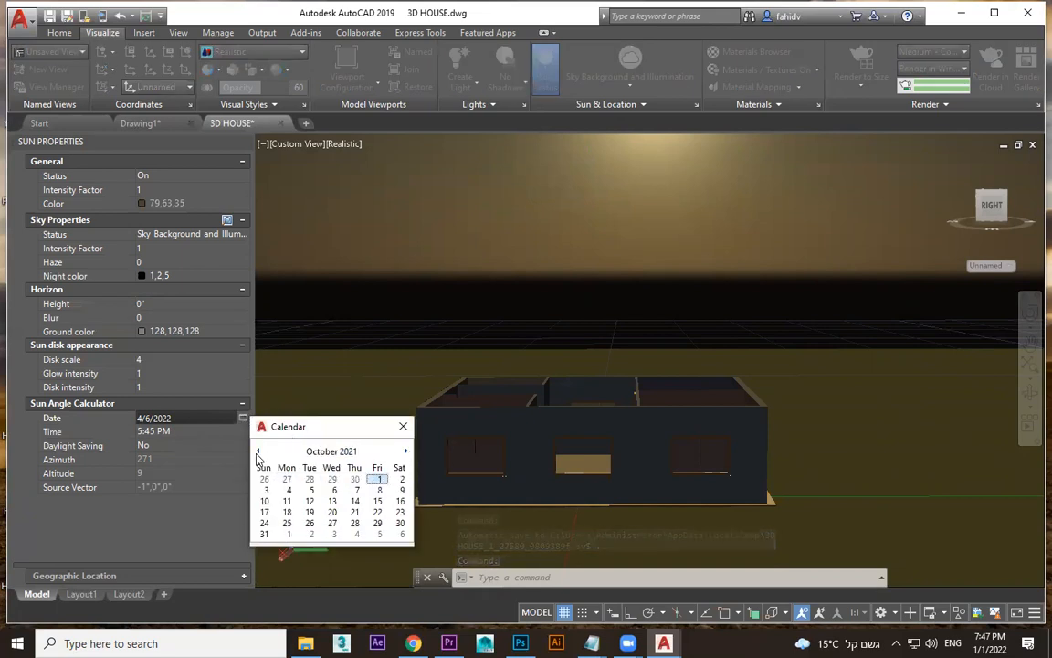
left_click(332, 501)
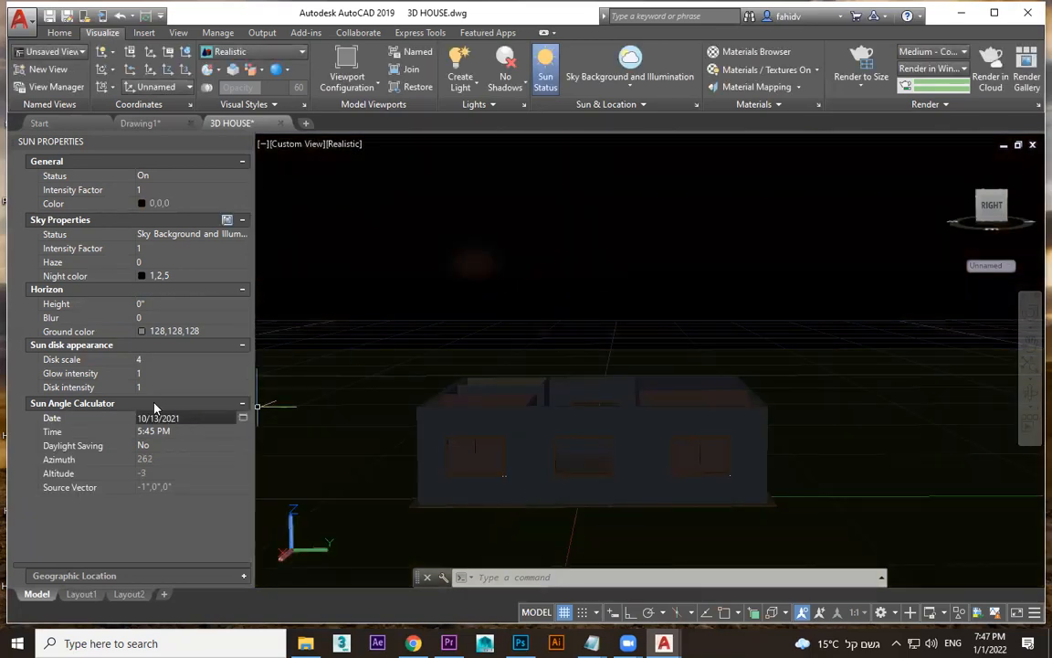
left_click(170, 433)
left_click(170, 433)
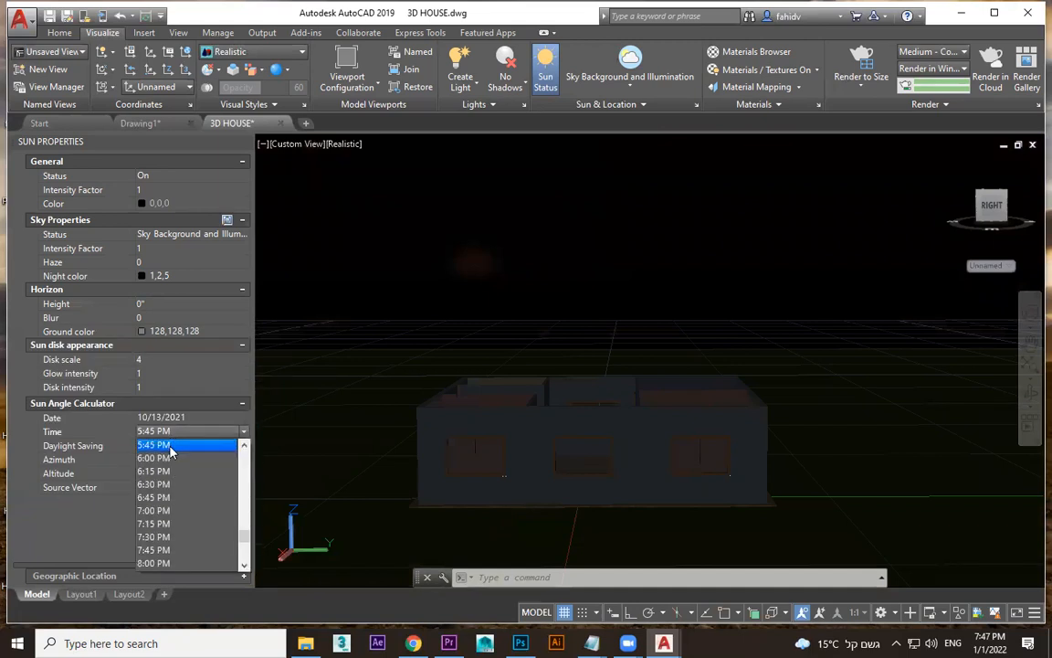
scroll(178, 478, "up", 1)
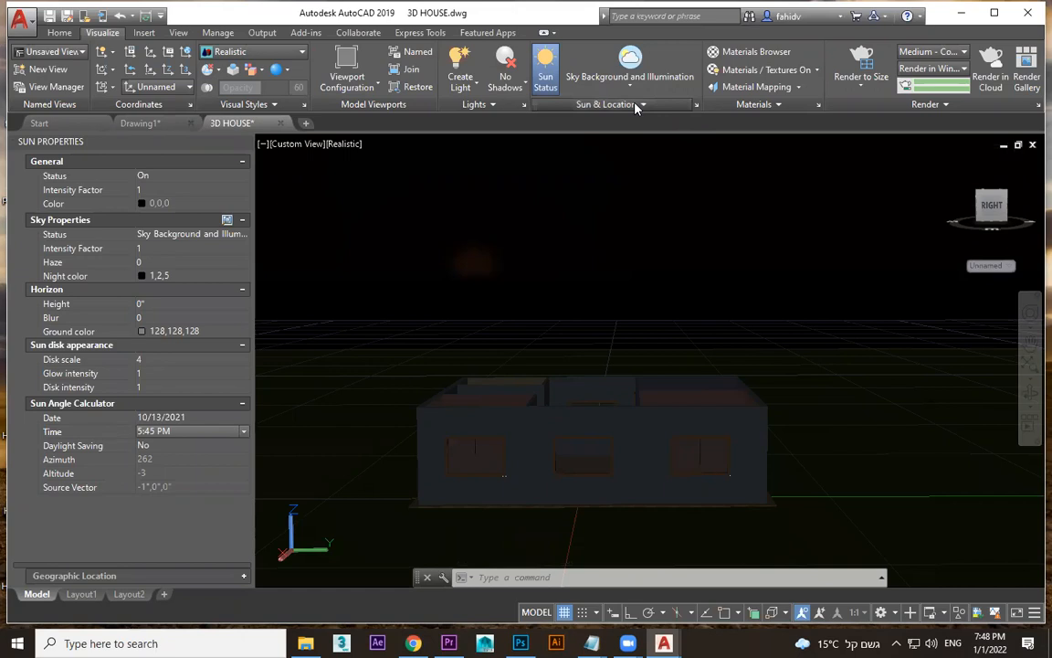
- Start setting the drawing's geographic location from the map and reposition the location dialog over the viewport
left_click(641, 106)
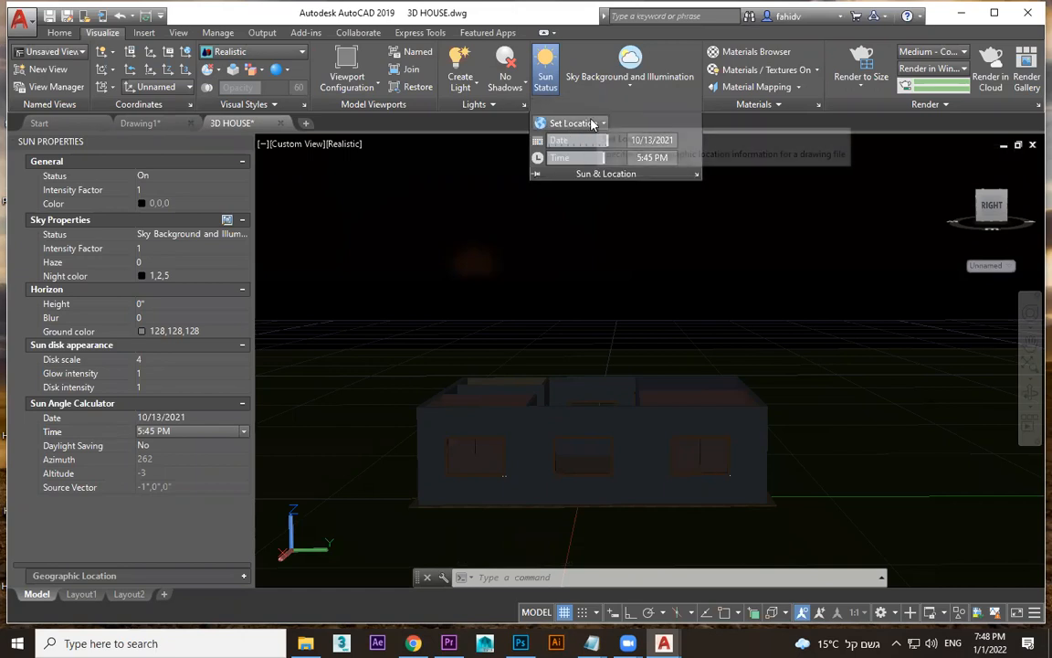
left_click(579, 126)
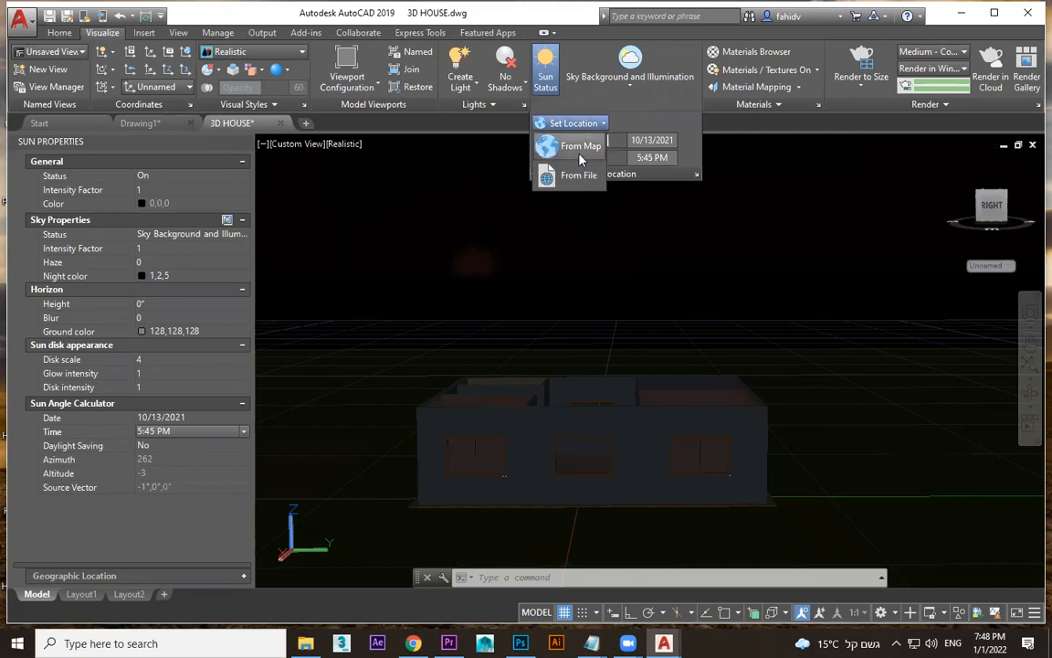
left_click(584, 153)
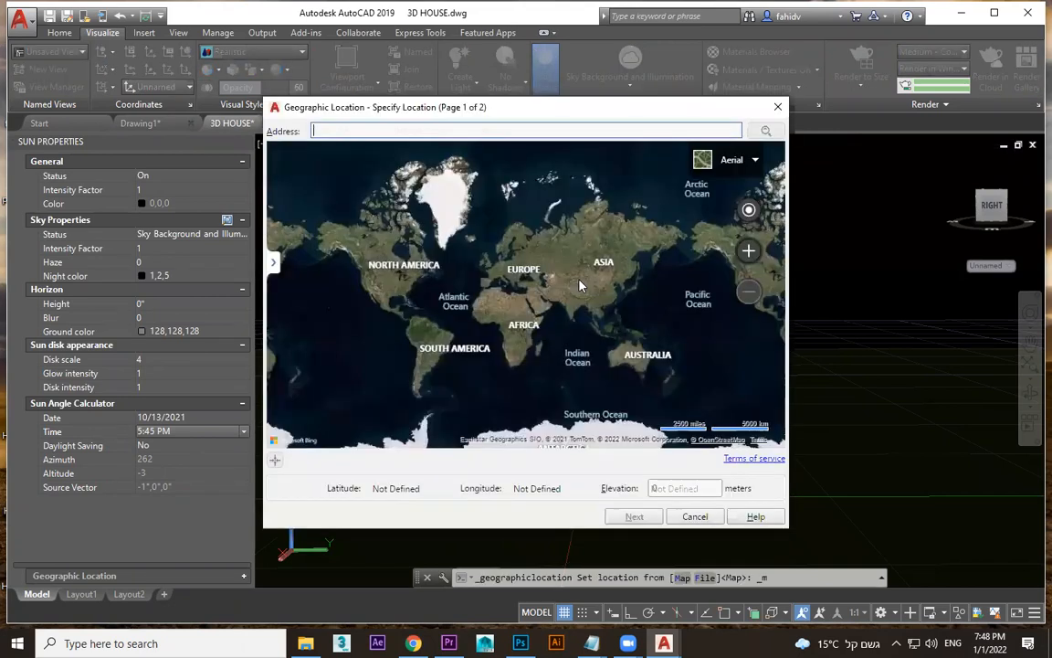
left_click_drag(576, 112, 600, 171)
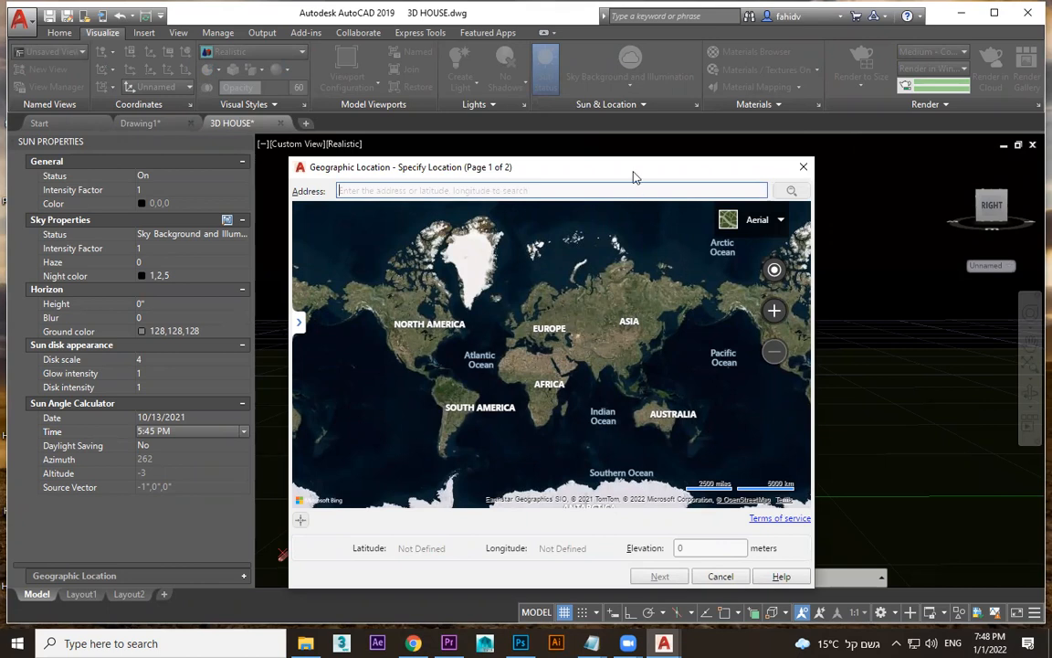
left_click_drag(635, 177, 622, 345)
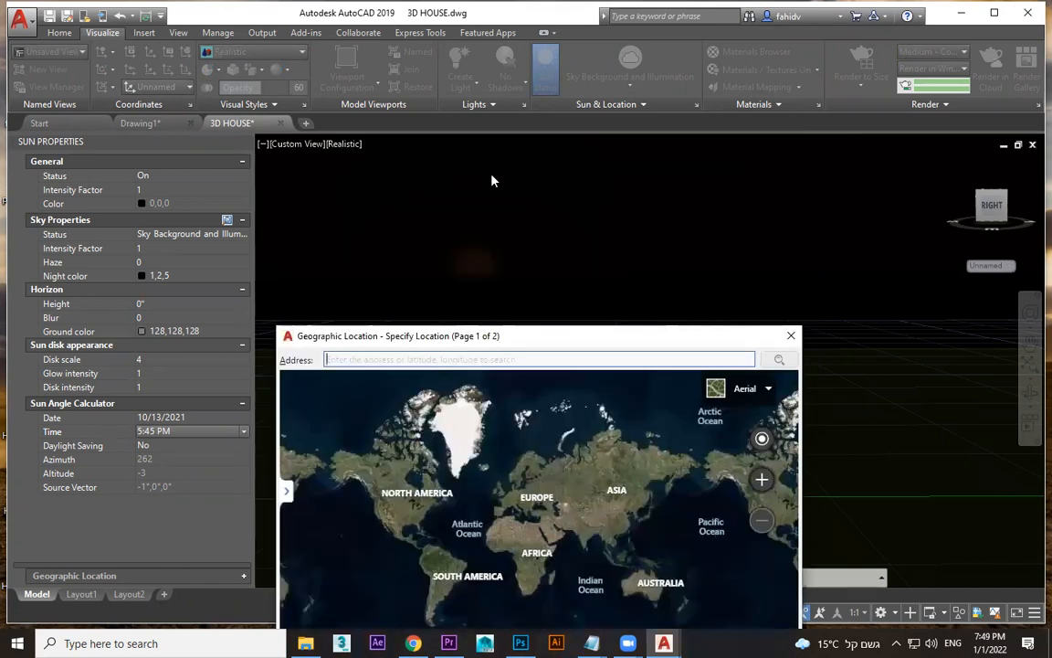
left_click_drag(628, 338, 695, 31)
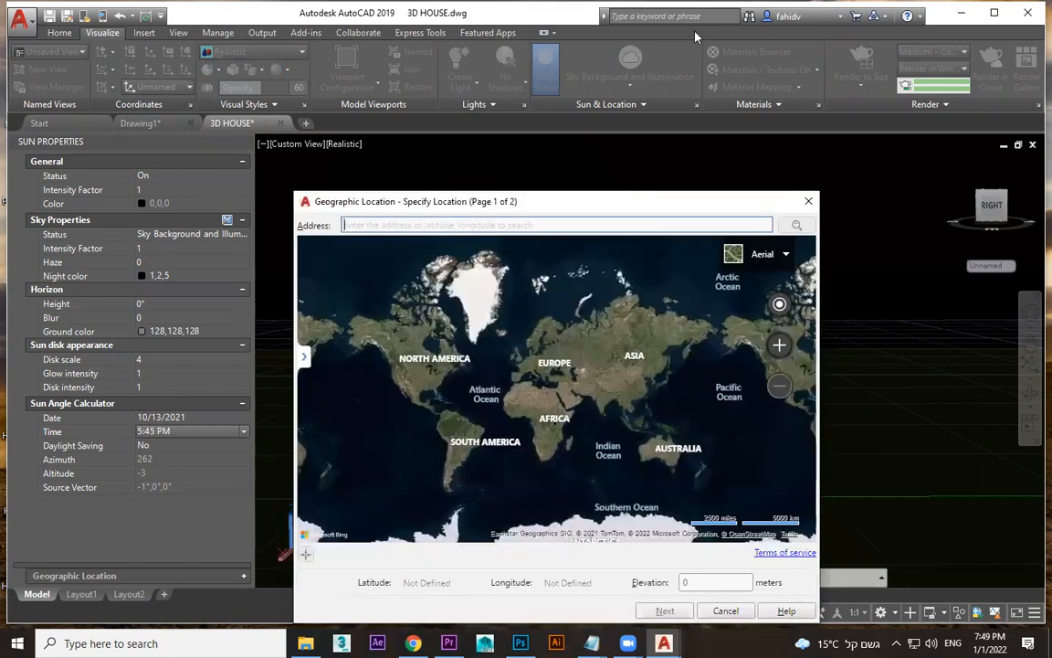
left_click(813, 25)
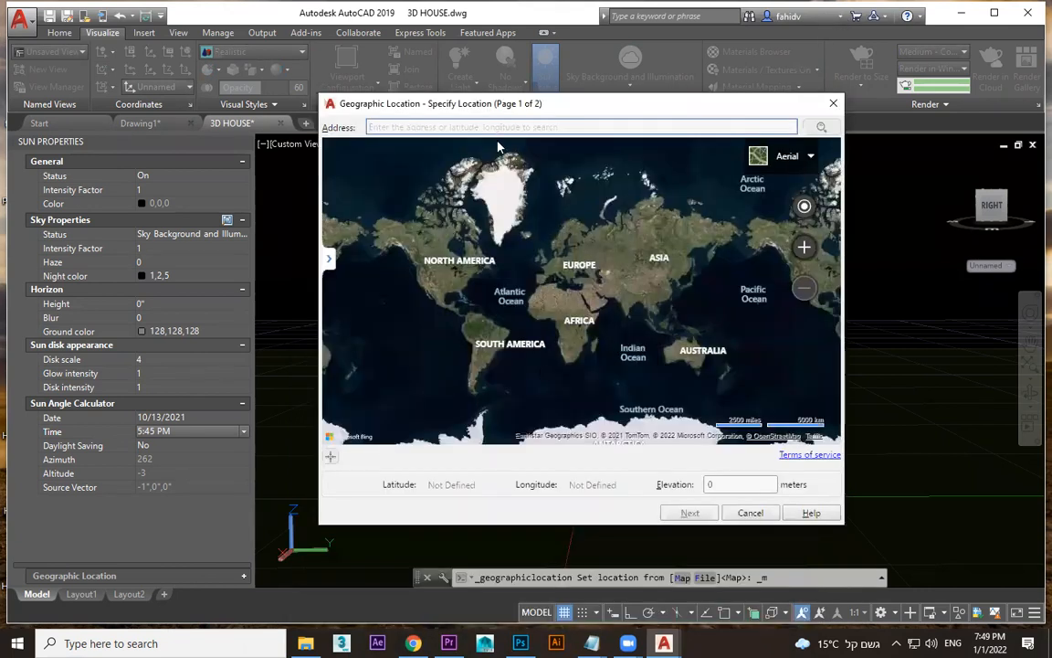
- Search the map for "doha", drop the location marker in Doha, Qatar, and continue to the coordinate system settings
type("doha")
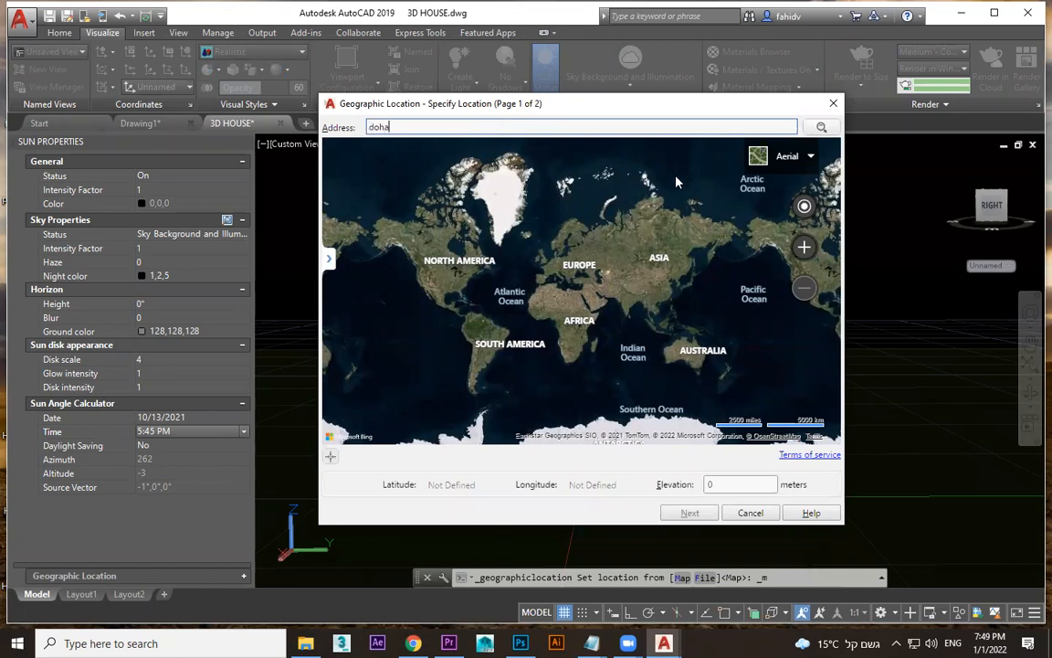
left_click(821, 127)
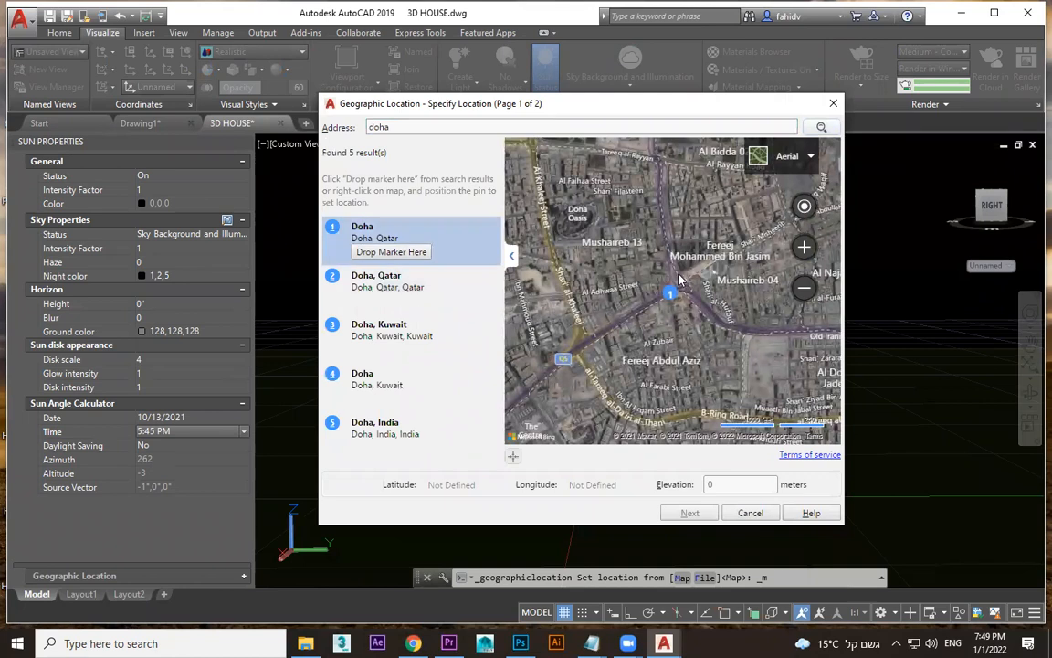
right_click(659, 235)
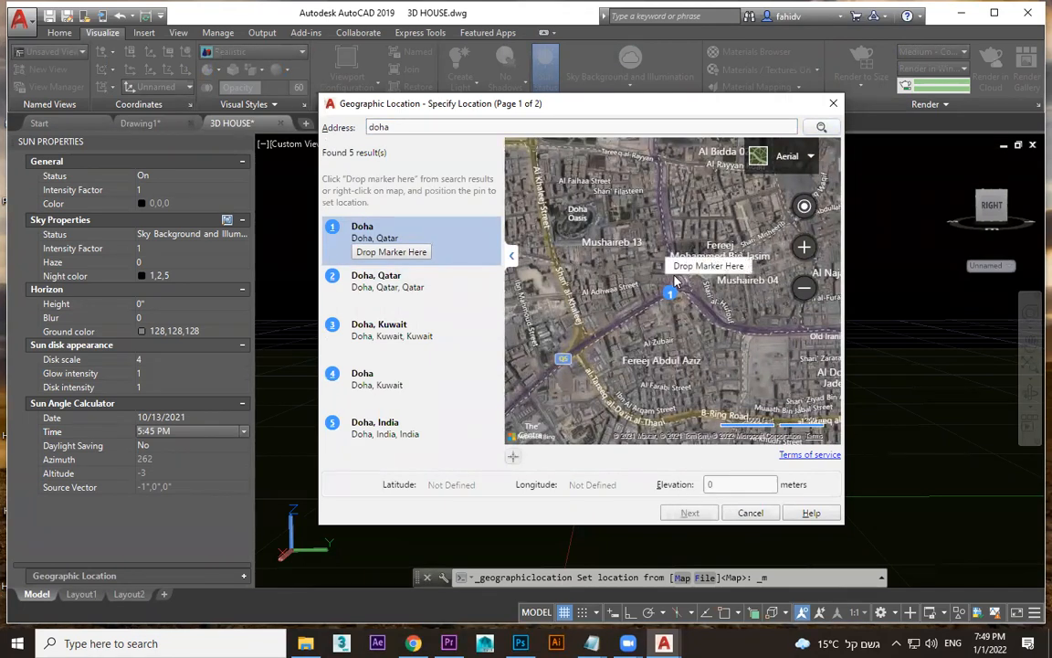
left_click(640, 243)
left_click(691, 513)
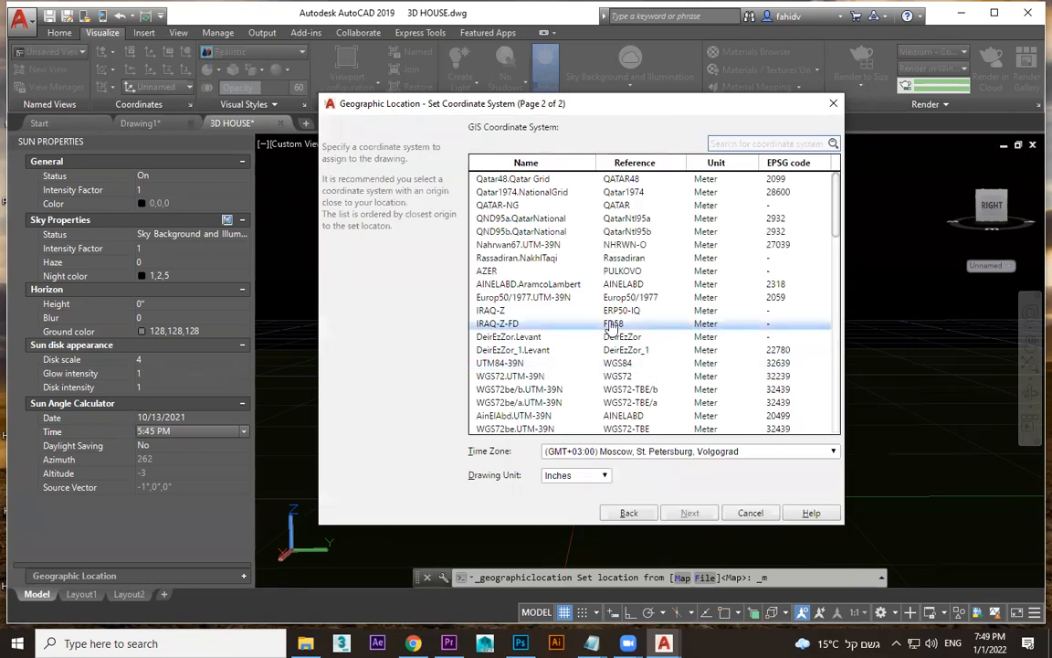
- Browse the GIS coordinate systems and select QND95.QatarNational for the drawing
scroll(590, 319, "down", 4)
scroll(584, 313, "down", 10)
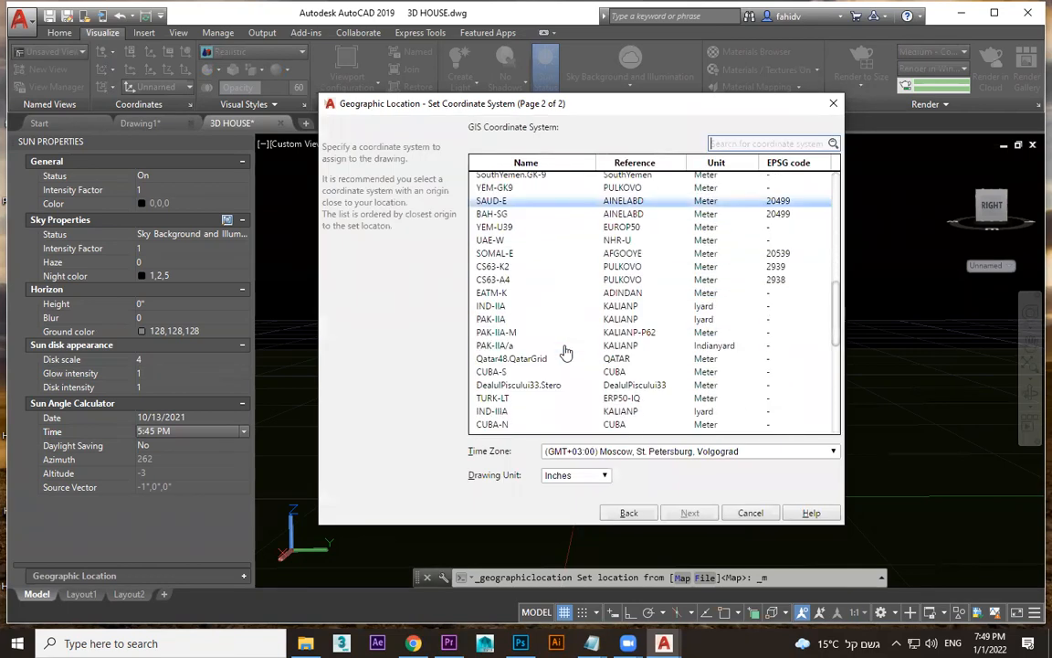
left_click(528, 286)
left_click(525, 311)
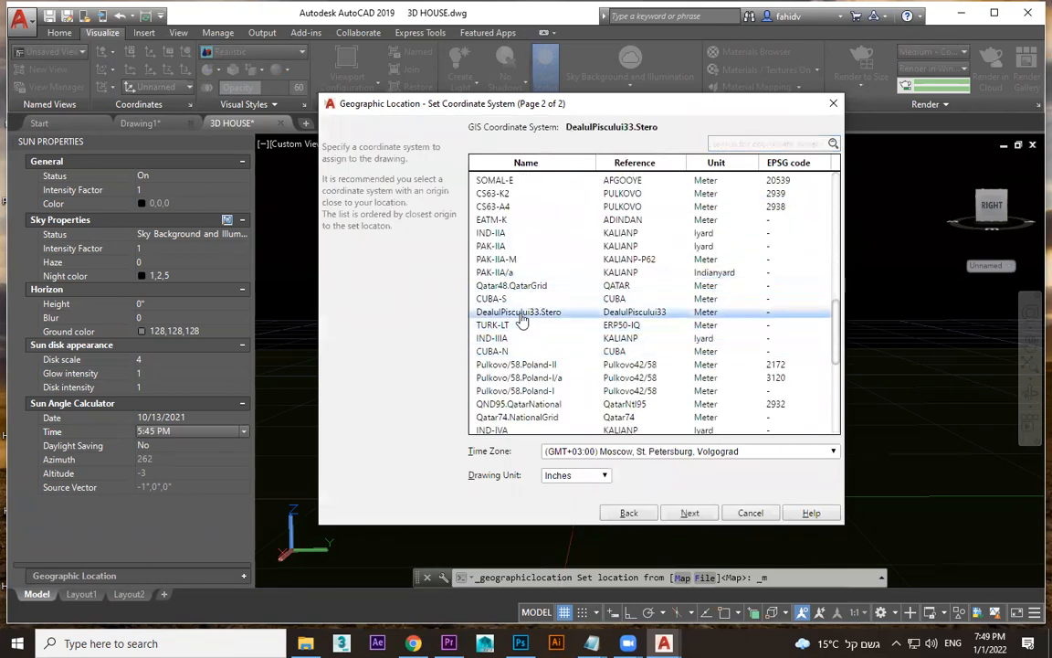
scroll(528, 328, "down", 6)
scroll(531, 381, "up", 7)
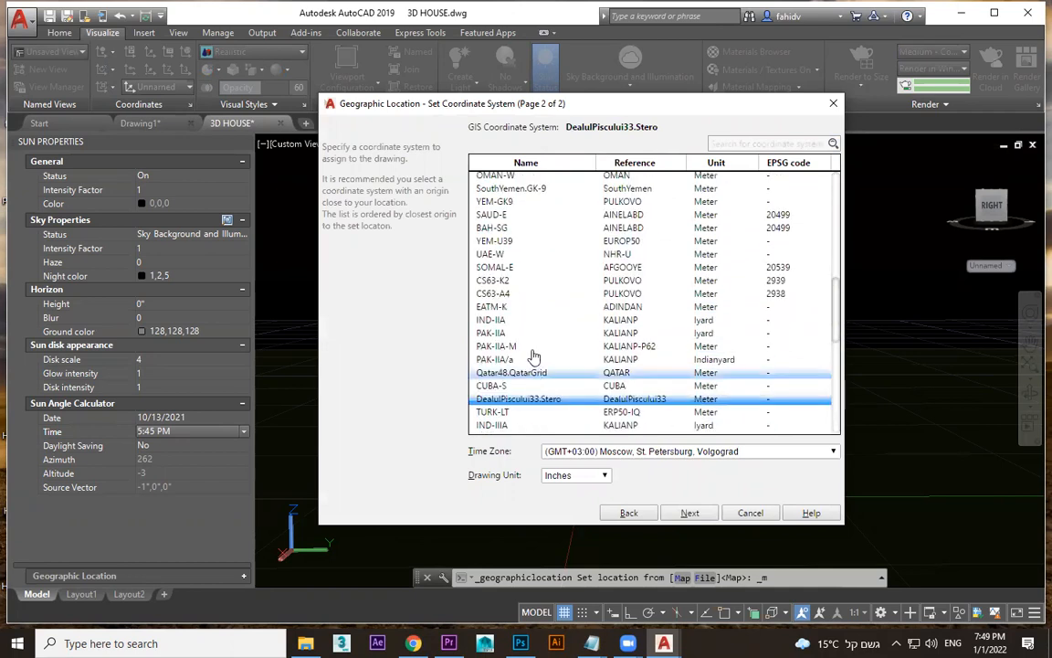
scroll(527, 374, "down", 7)
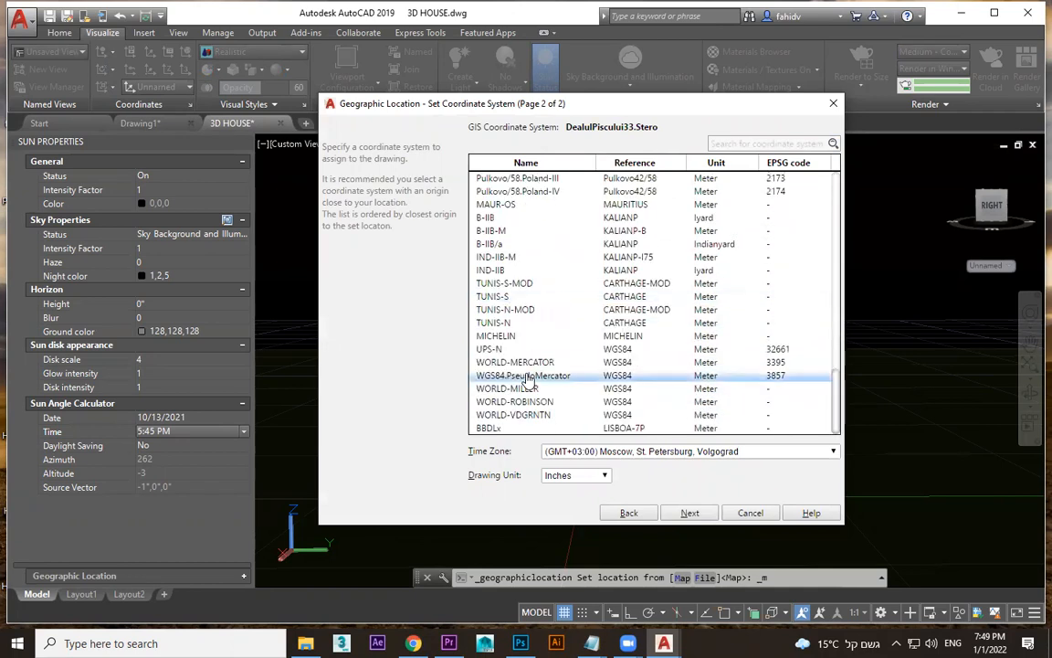
scroll(527, 381, "up", 6)
left_click(516, 348)
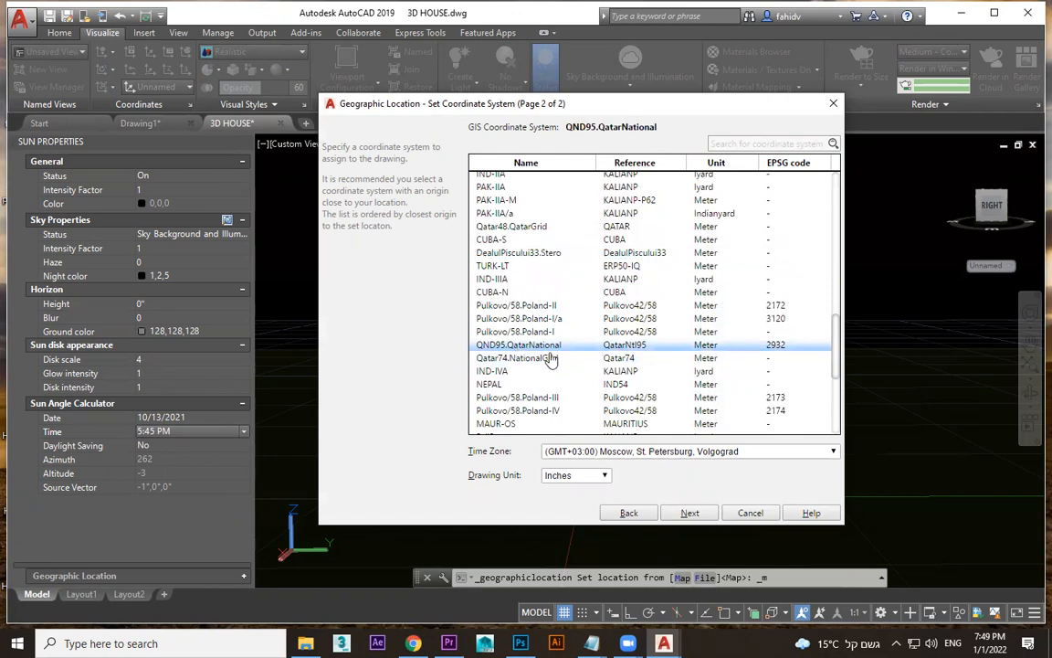
scroll(575, 402, "down", 6)
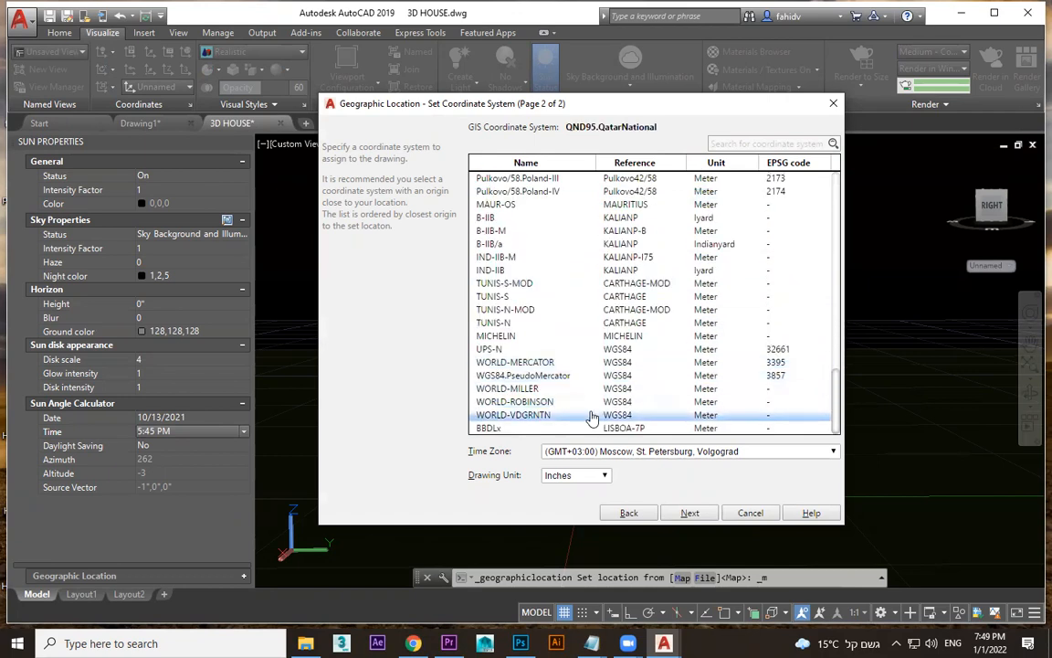
scroll(585, 408, "up", 8)
scroll(535, 418, "up", 10)
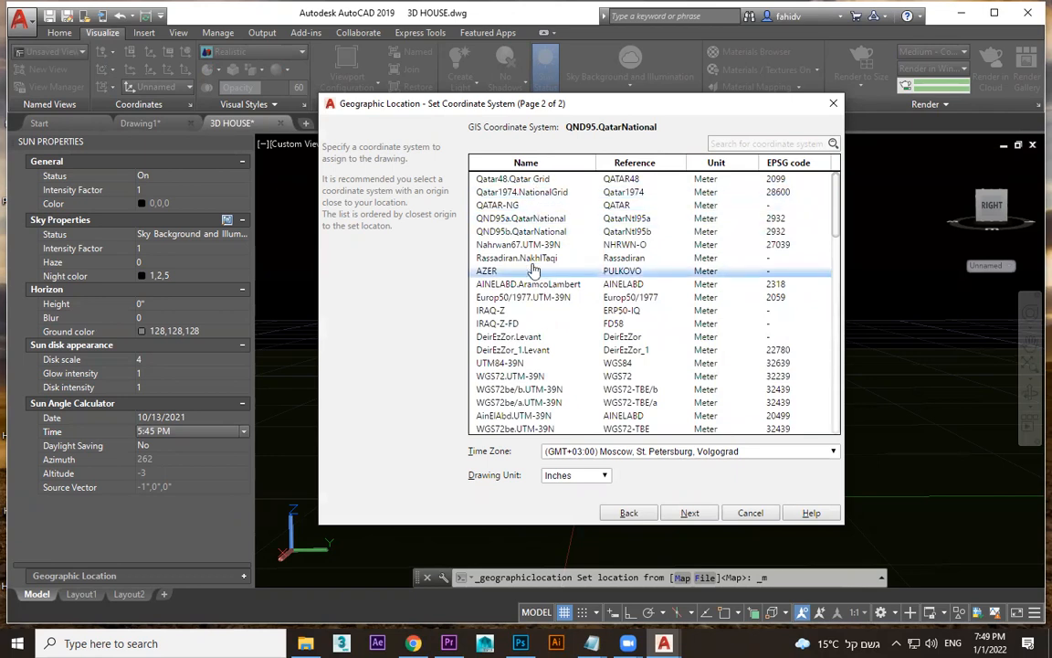
scroll(534, 271, "down", 10)
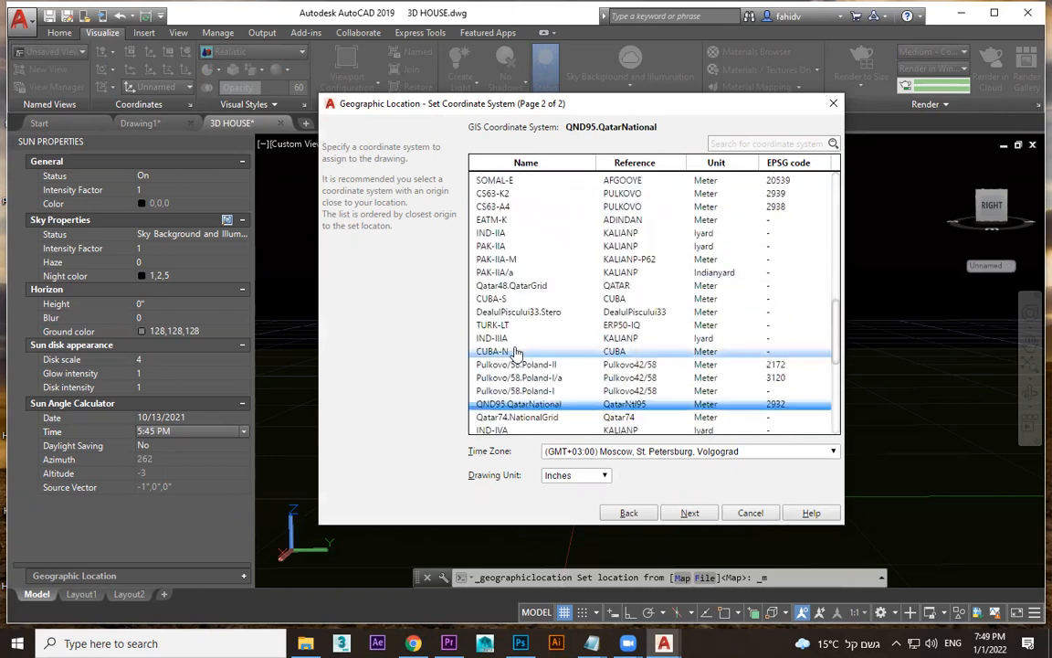
left_click(504, 405)
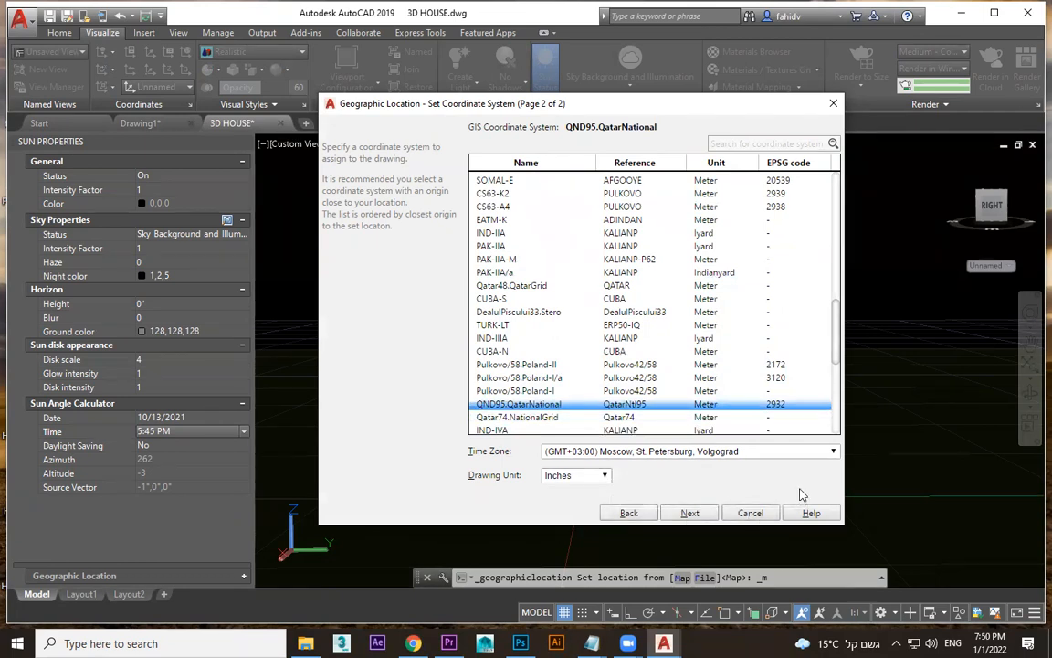
- Set the time zone to (GMT+03:00) Kuwait, Riyadh and proceed to placing the location point in the drawing
left_click(834, 452)
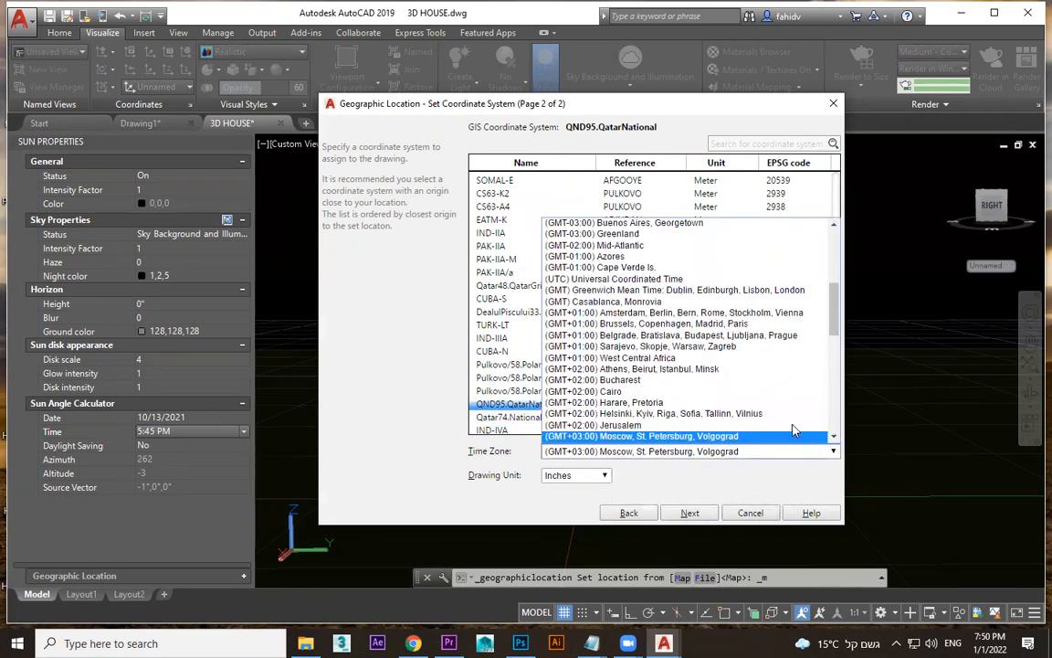
scroll(793, 429, "down", 4)
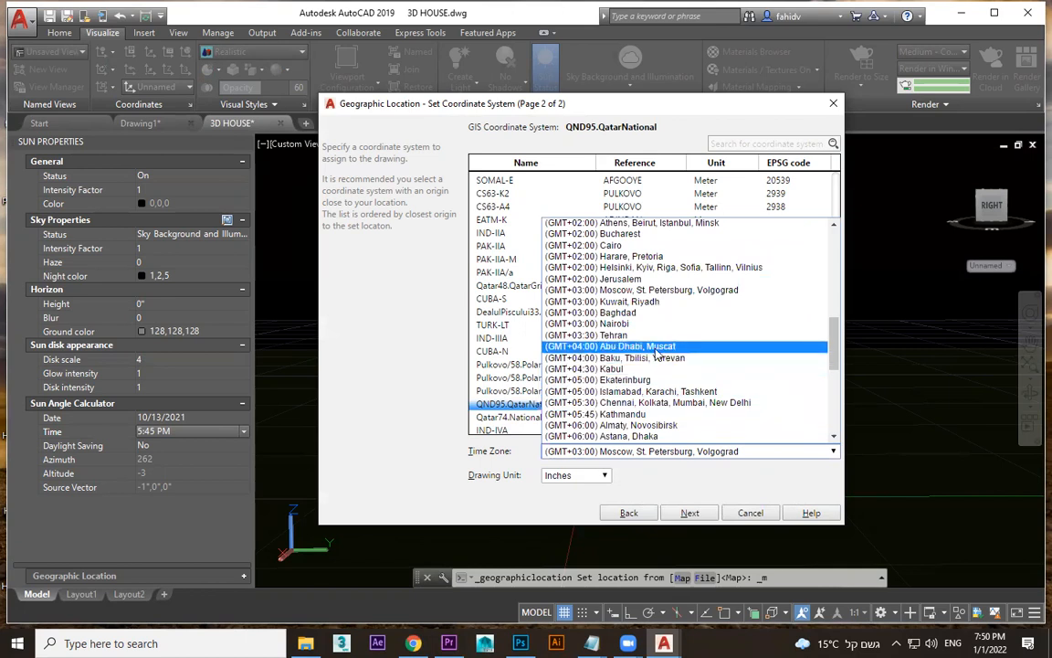
left_click(654, 301)
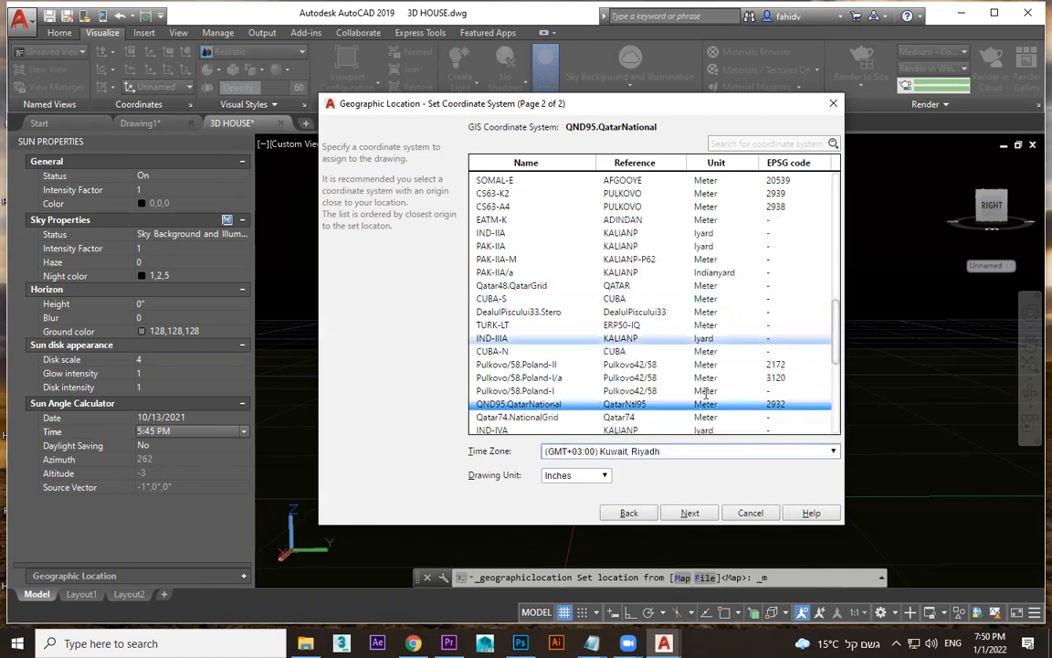
left_click(692, 513)
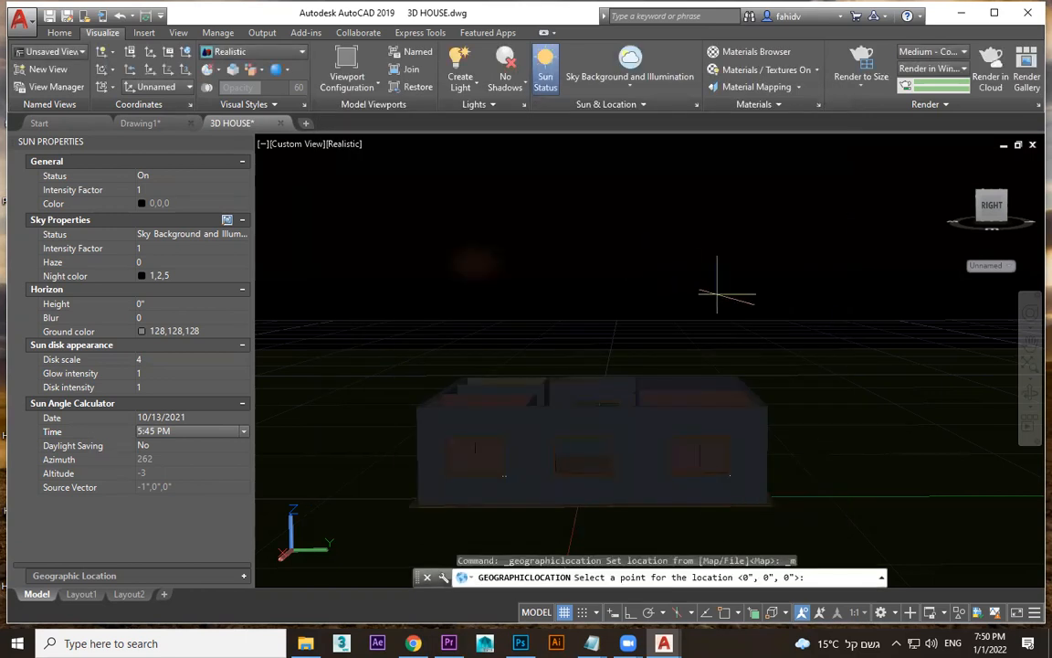
left_click(183, 432)
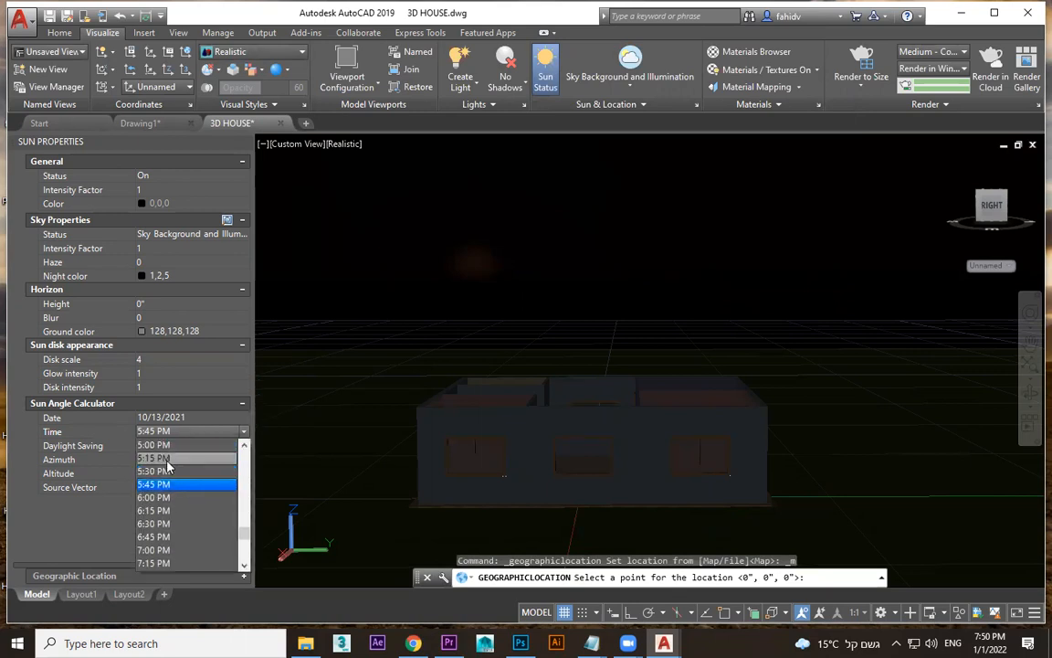
left_click(989, 643)
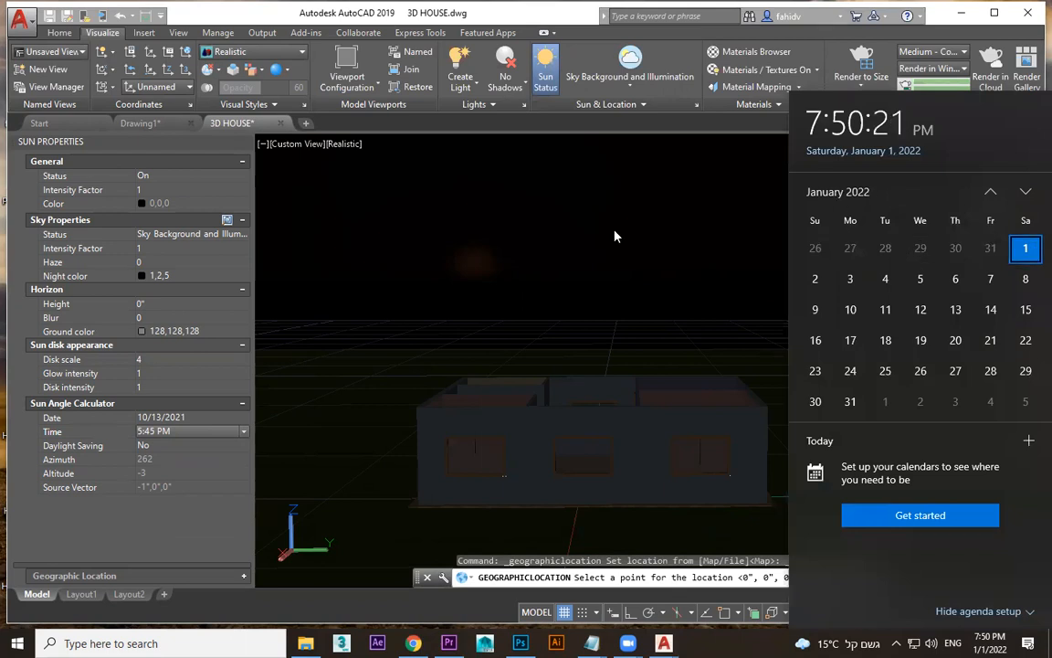
left_click(179, 433)
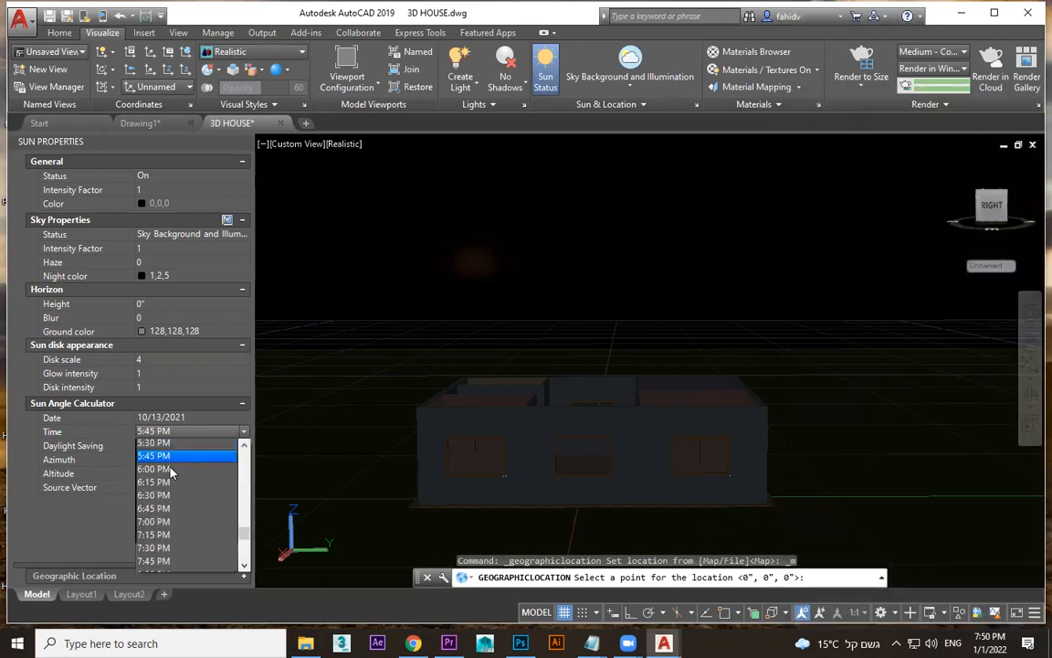
left_click(197, 423)
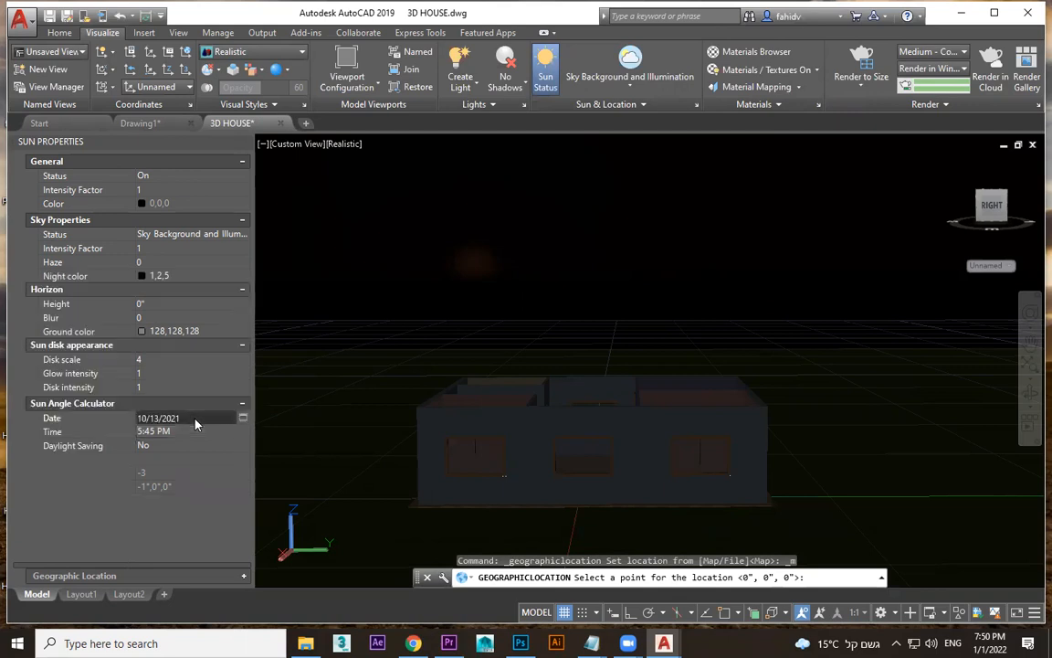
left_click(243, 419)
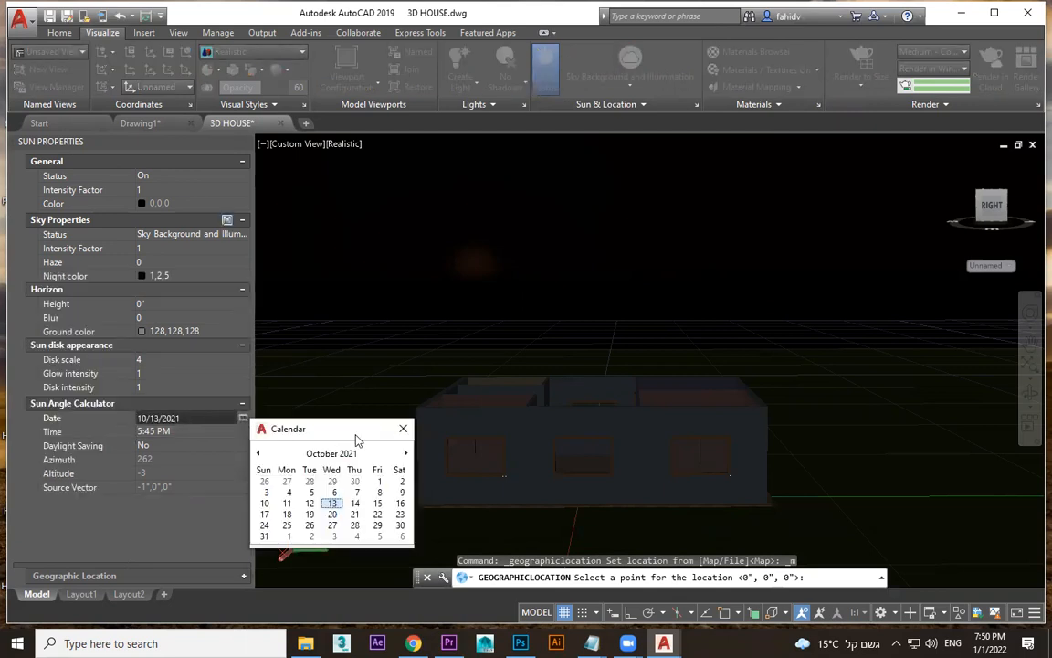
double_click(406, 454)
left_click(407, 454)
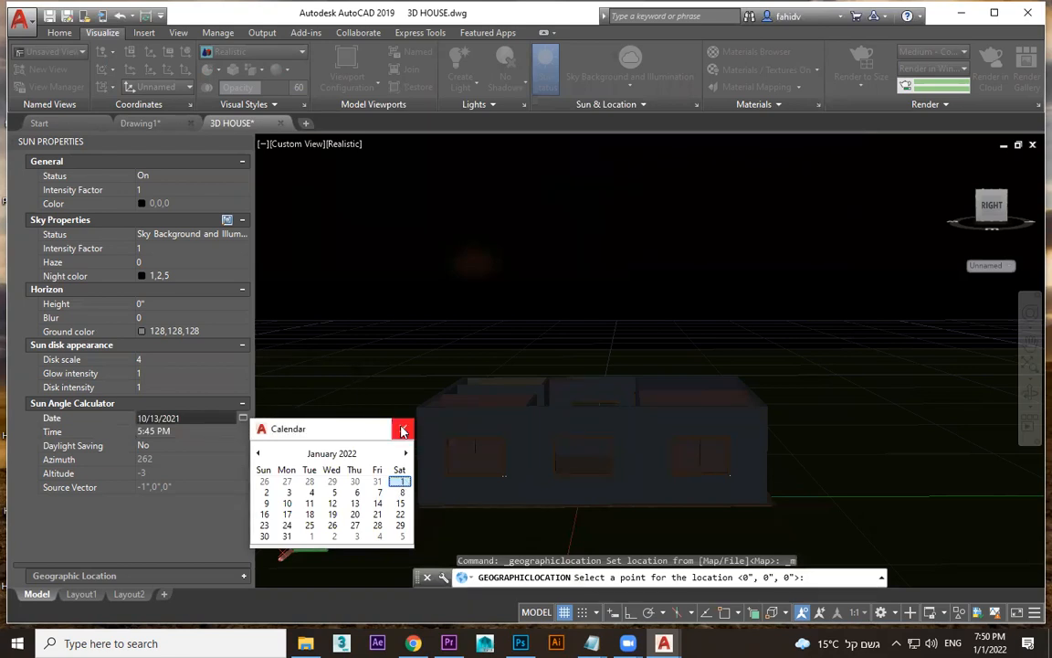
left_click(403, 428)
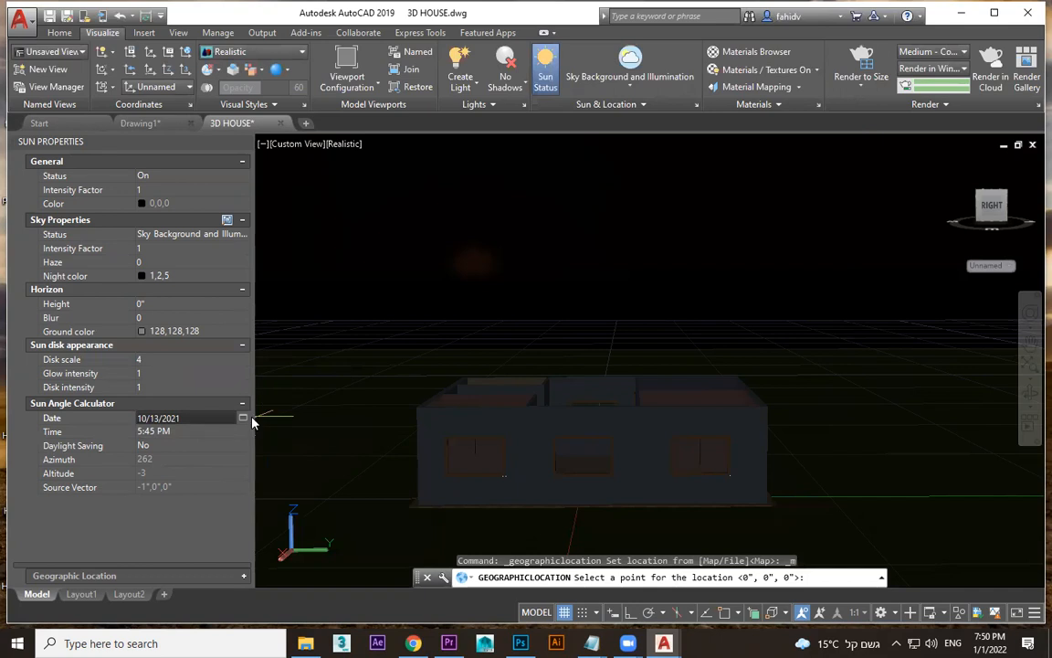
- Set the sun date to 1/1/2022 in the Sun Angle Calculator using the calendar
left_click(242, 420)
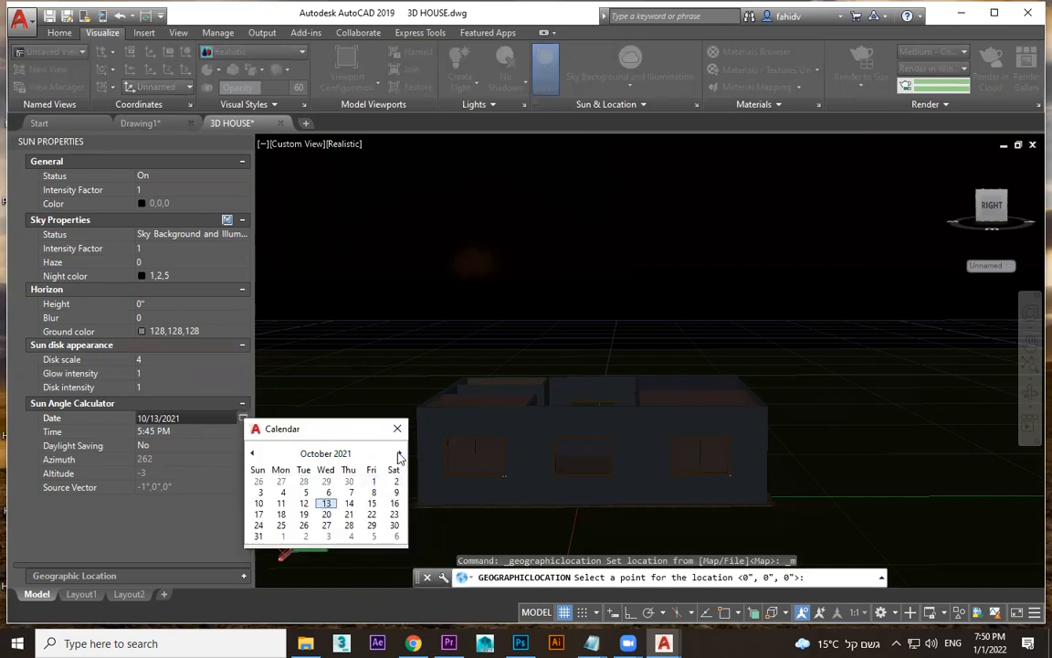
left_click(399, 454)
left_click(399, 454)
left_click(399, 454)
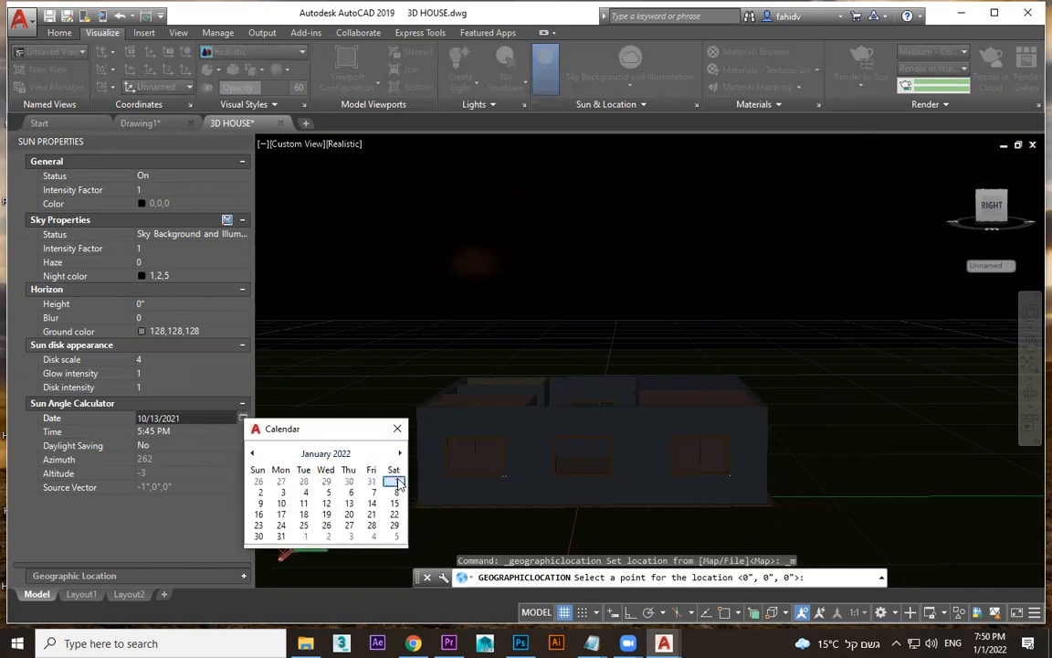
left_click(395, 482)
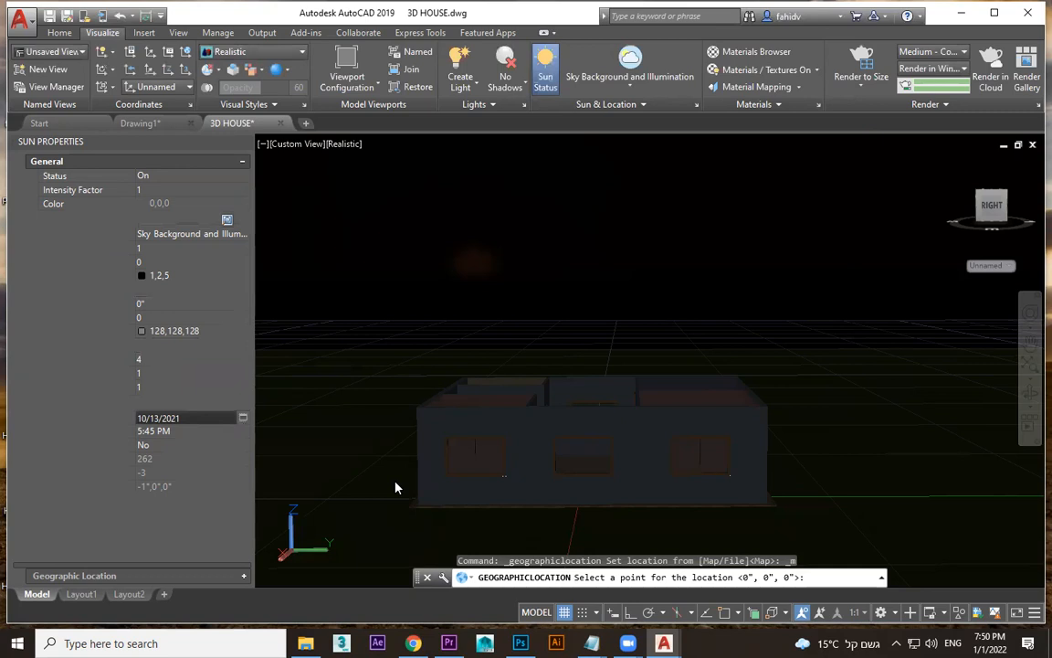
- Set the sun time to 4:45 PM in the Sun Angle Calculator
left_click(174, 432)
left_click(174, 431)
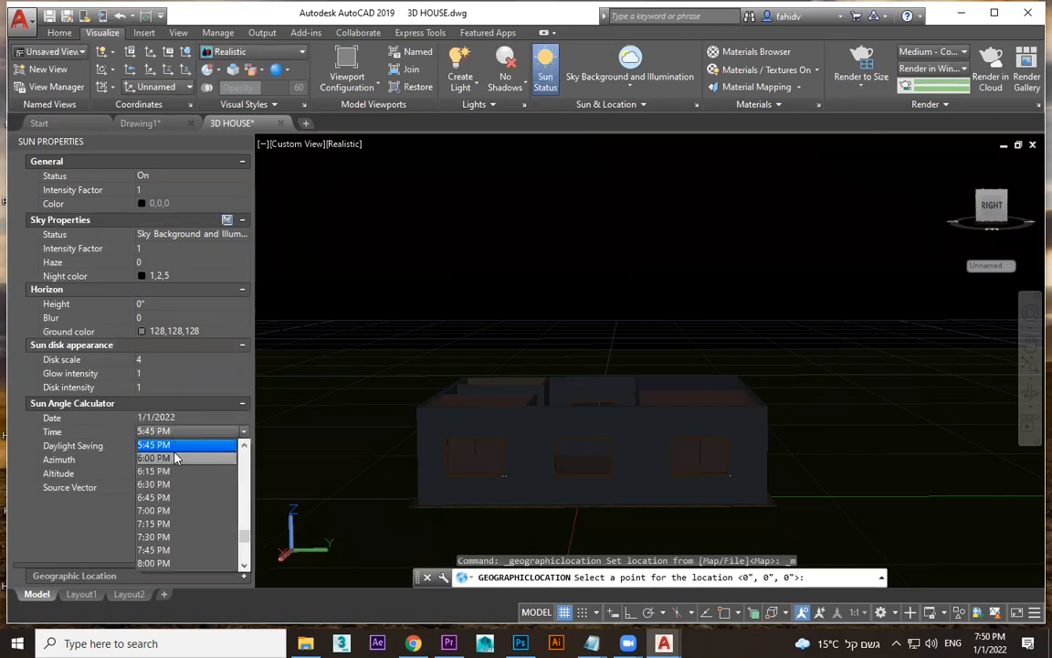
scroll(172, 475, "up", 2)
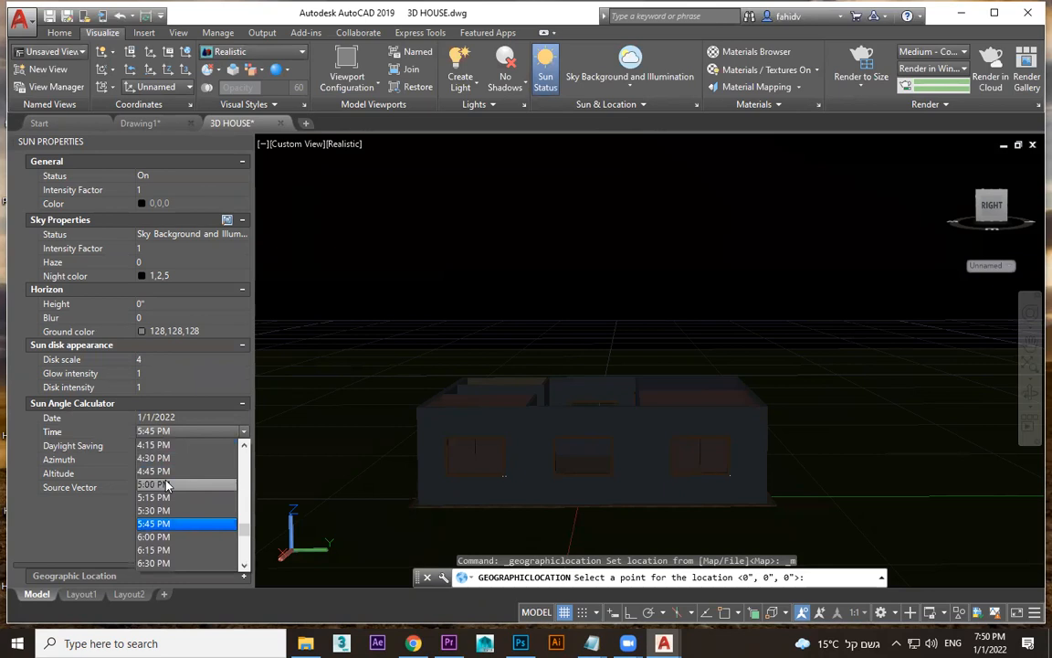
left_click(170, 471)
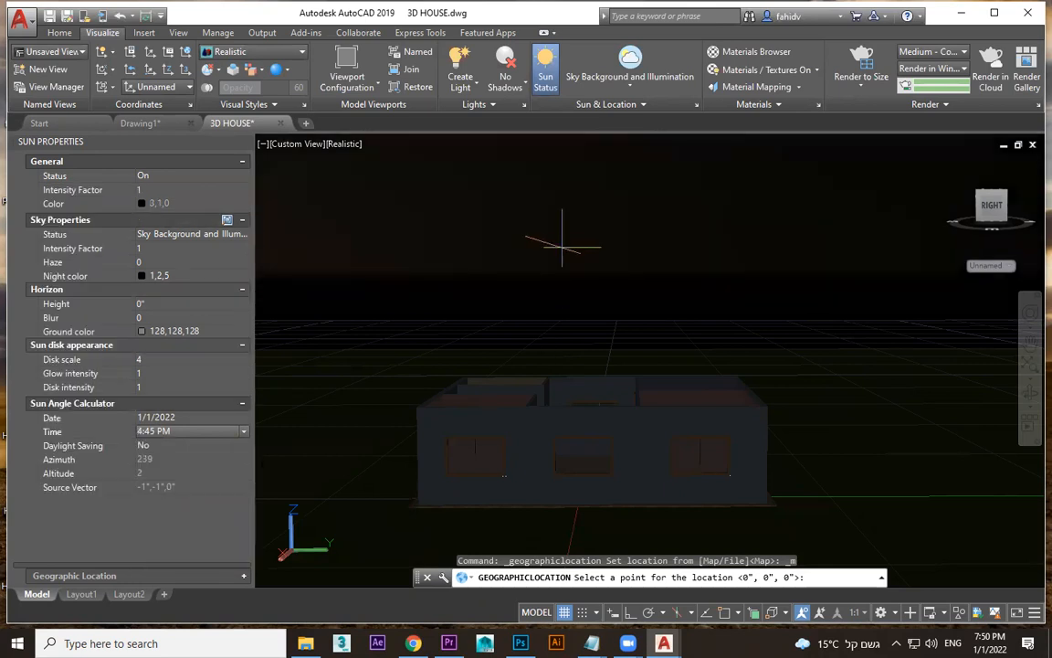
- Set the sun time to 4:15 PM and bring the sun disk behind the house into view
left_click(194, 435)
scroll(183, 461, "up", 1)
left_click(168, 462)
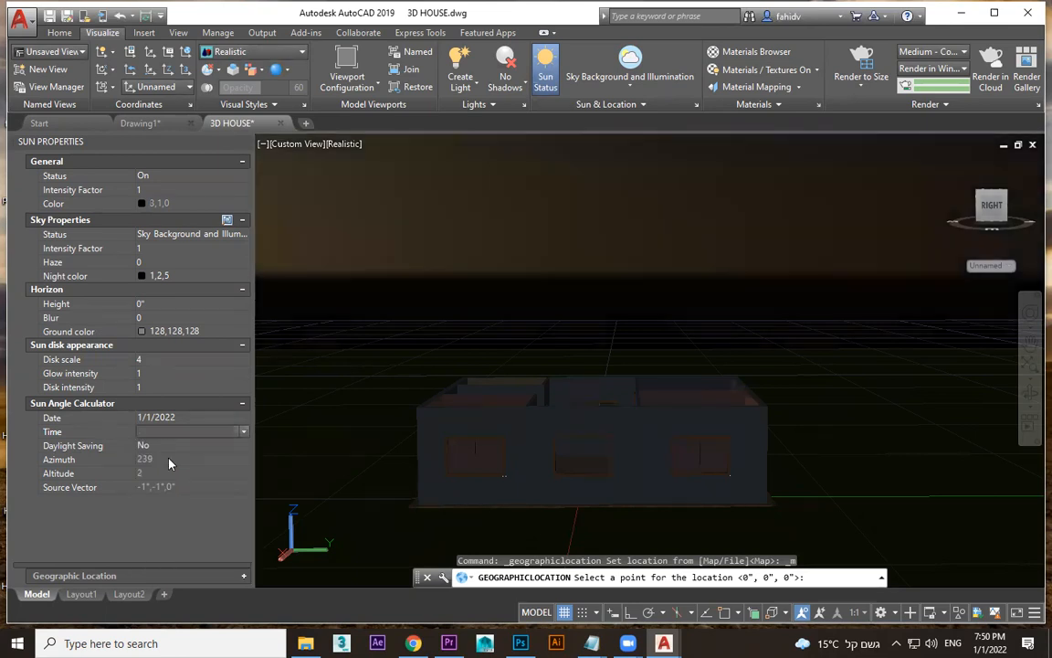
middle_click_drag(625, 277, 646, 343, "shift")
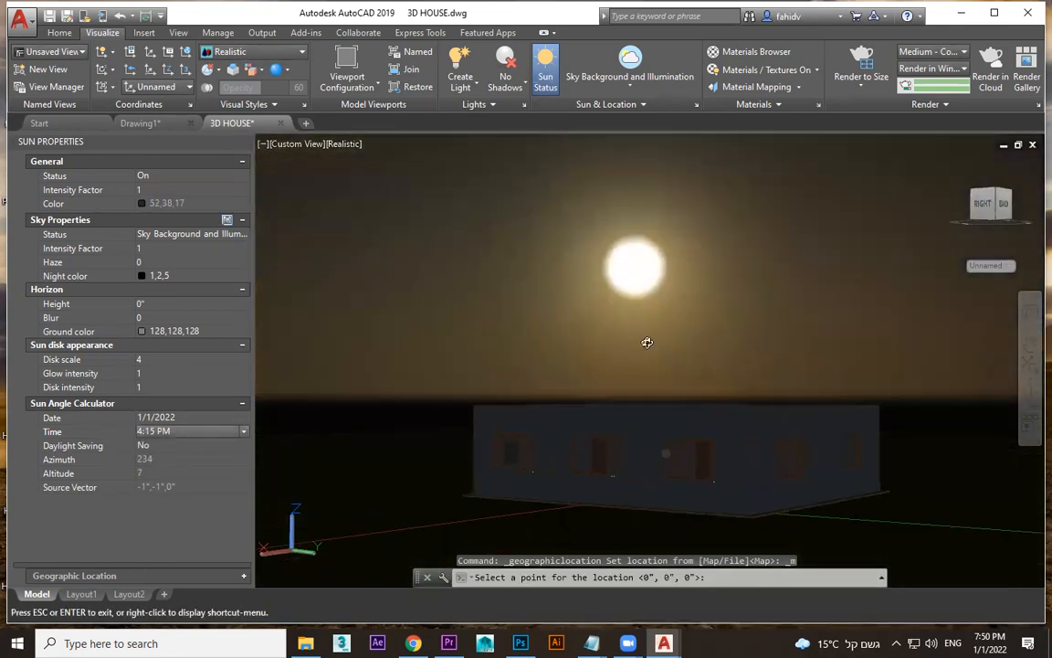
- Compare the sun's position over the house at 4:30 PM and 4:45 PM by changing the sun time
left_click(203, 431)
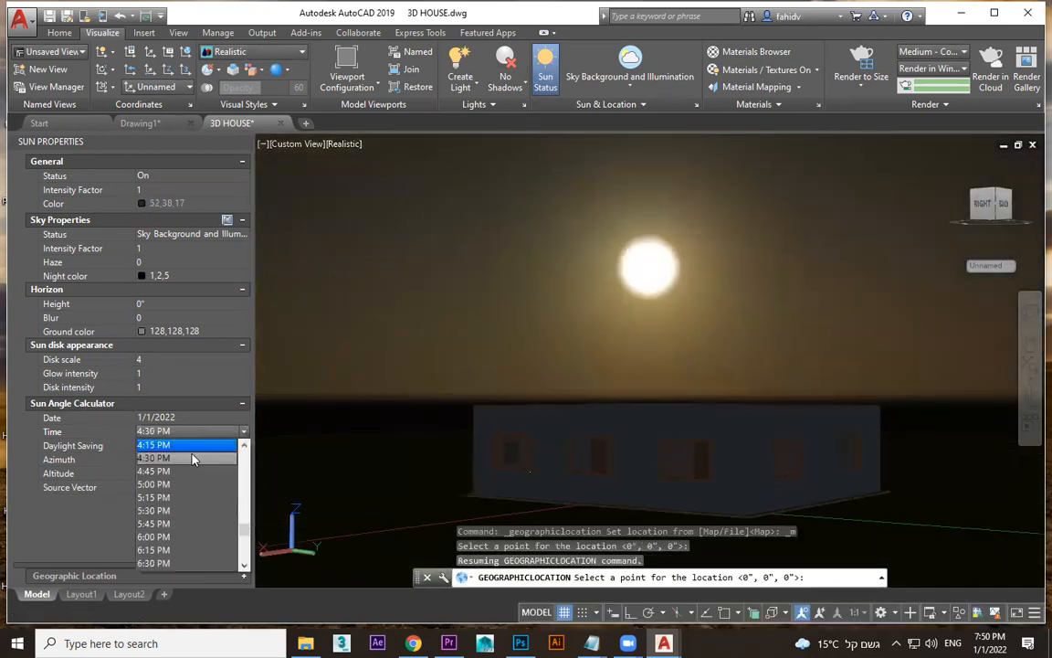
left_click(193, 459)
left_click(192, 431)
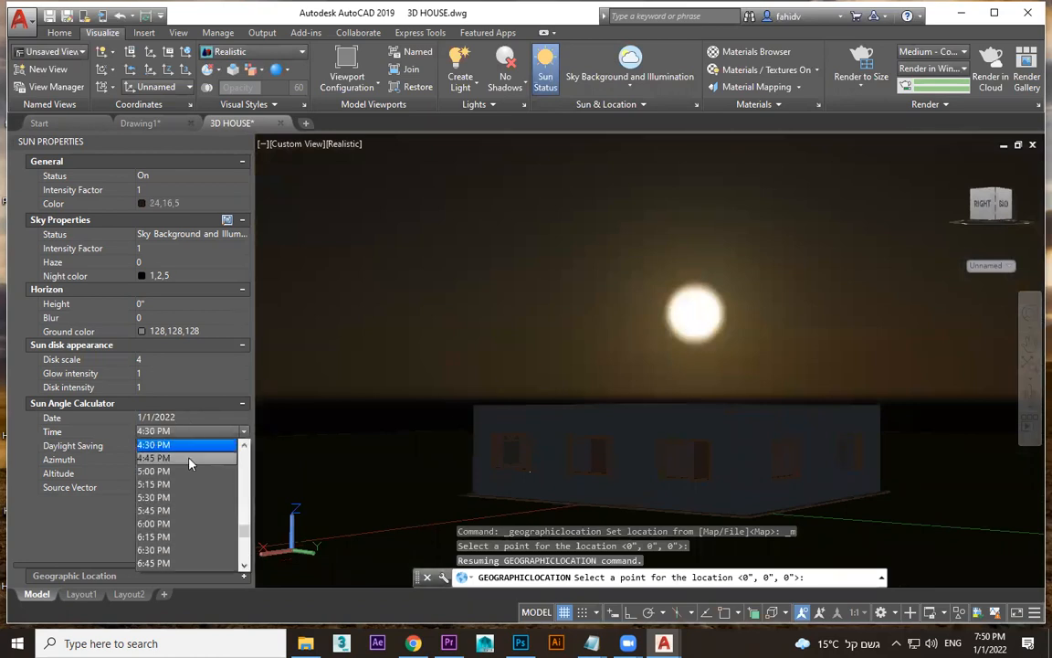
left_click(190, 459)
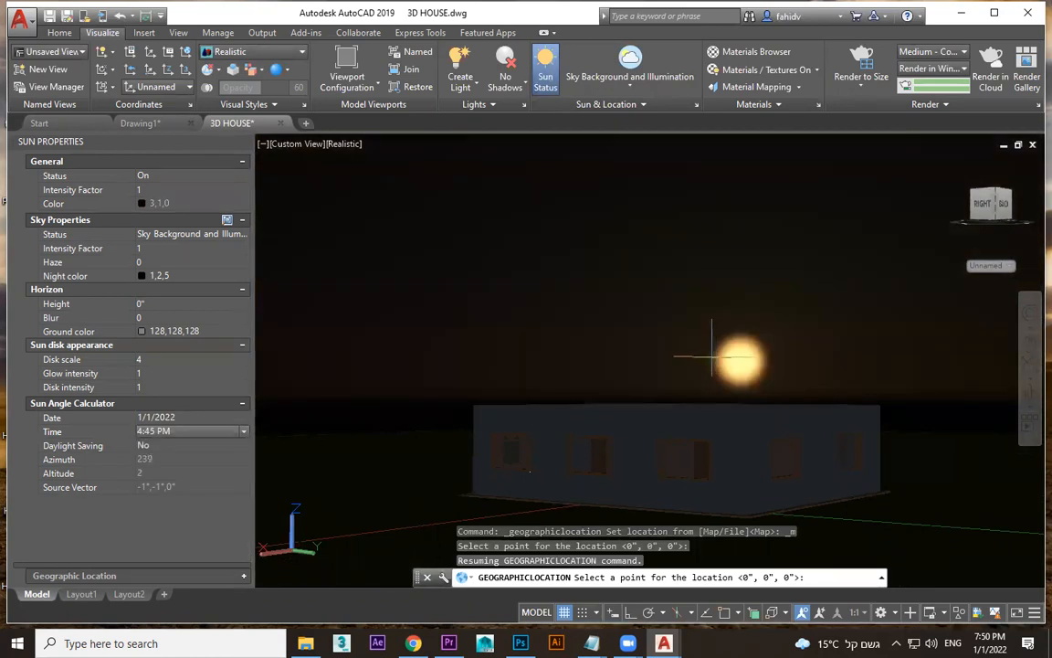
- Set the sun time to 11:30 AM for late-morning daylight on the house
left_click(639, 104)
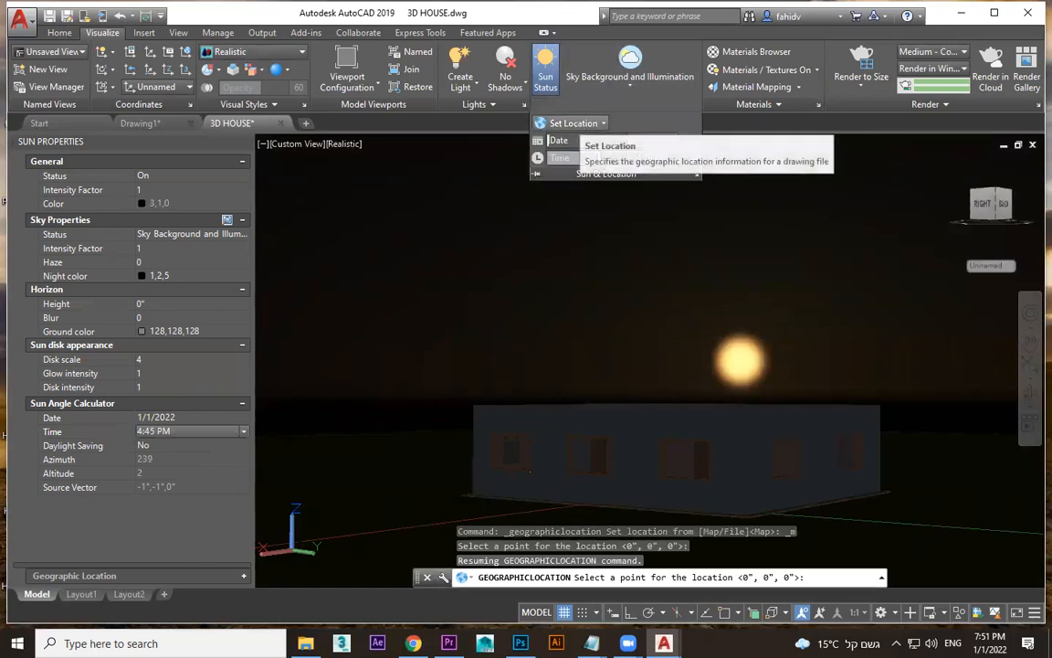
left_click(220, 432)
scroll(217, 475, "up", 4)
scroll(192, 478, "up", 3)
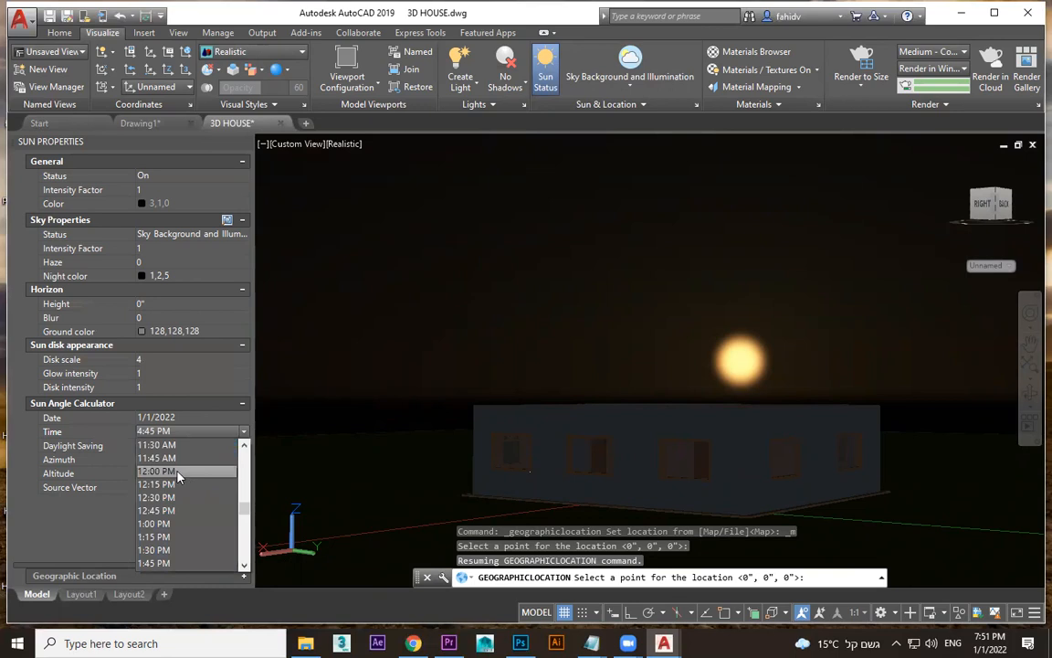
left_click(156, 445)
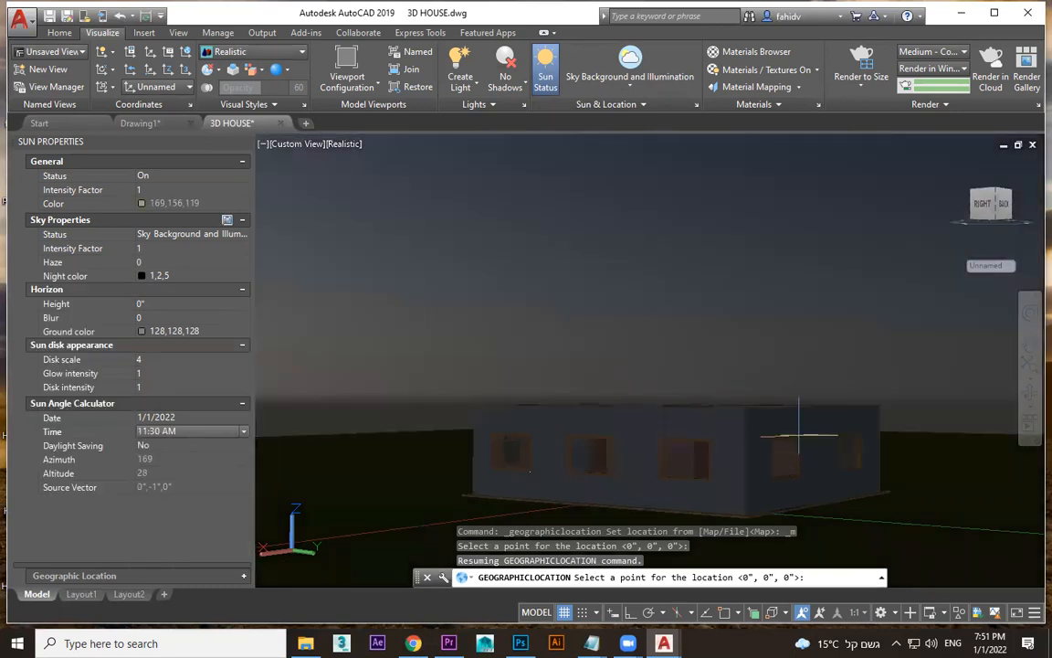
- Show the house interior from above, open the Render Presets Manager, and run a test render with the Medium - Copy 1 preset
middle_click_drag(791, 453, 802, 354, "shift")
scroll(715, 367, "up", 3)
middle_click_drag(714, 367, 723, 405, "shift")
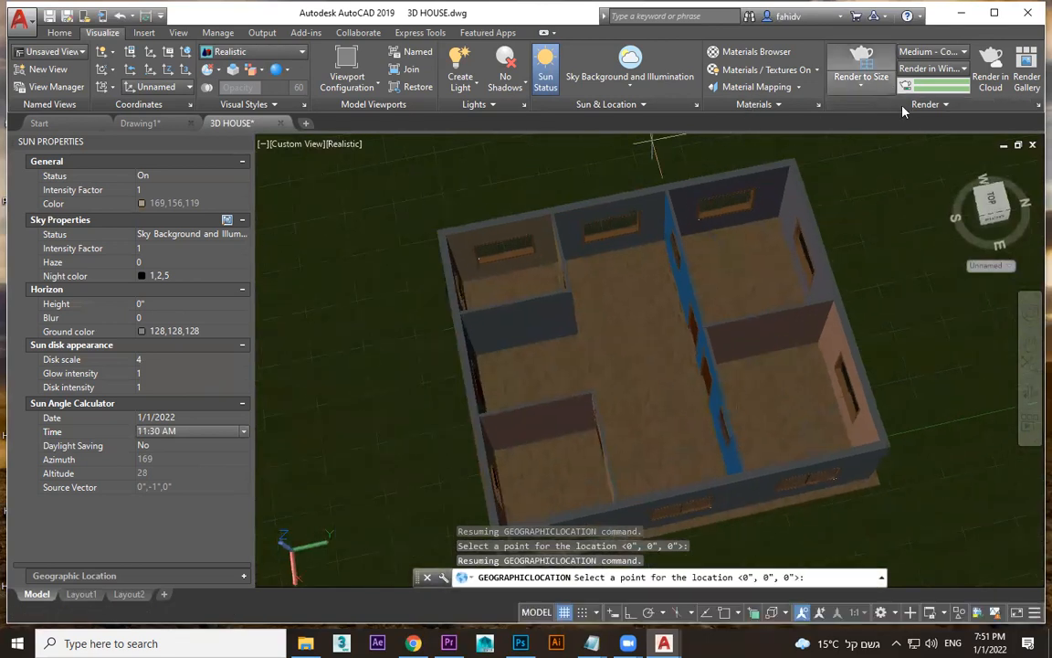
left_click(1036, 106)
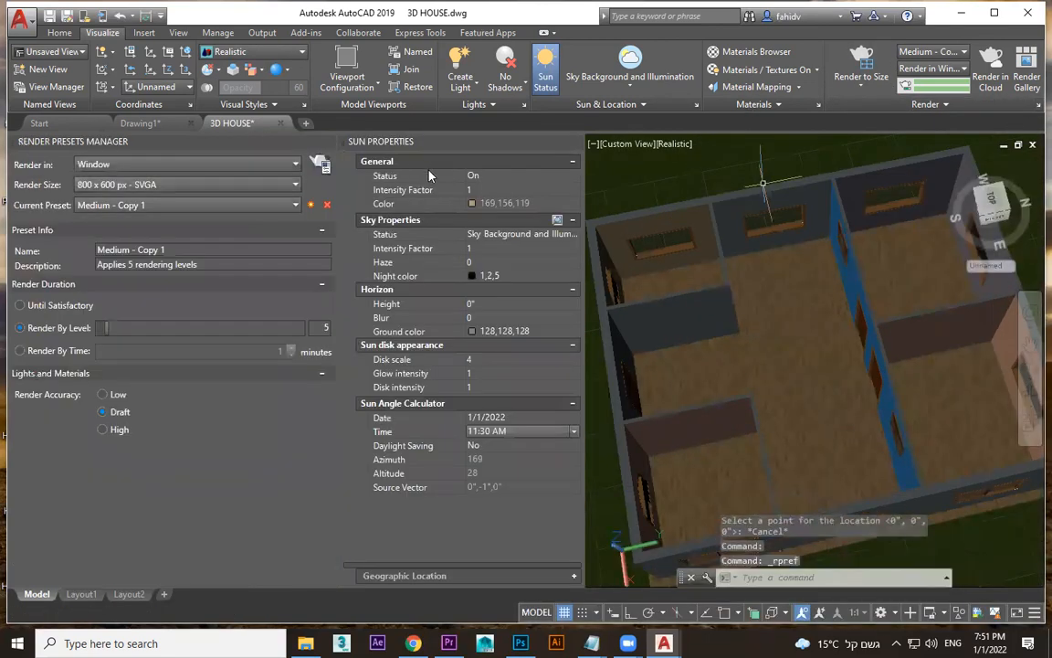
left_click(322, 165)
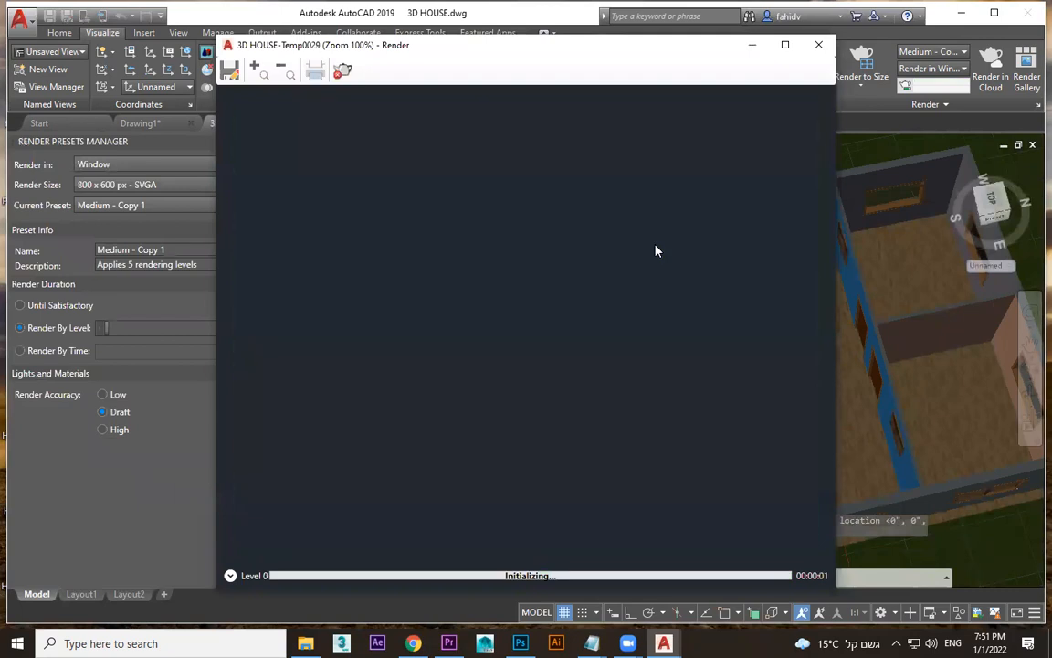
left_click(818, 48)
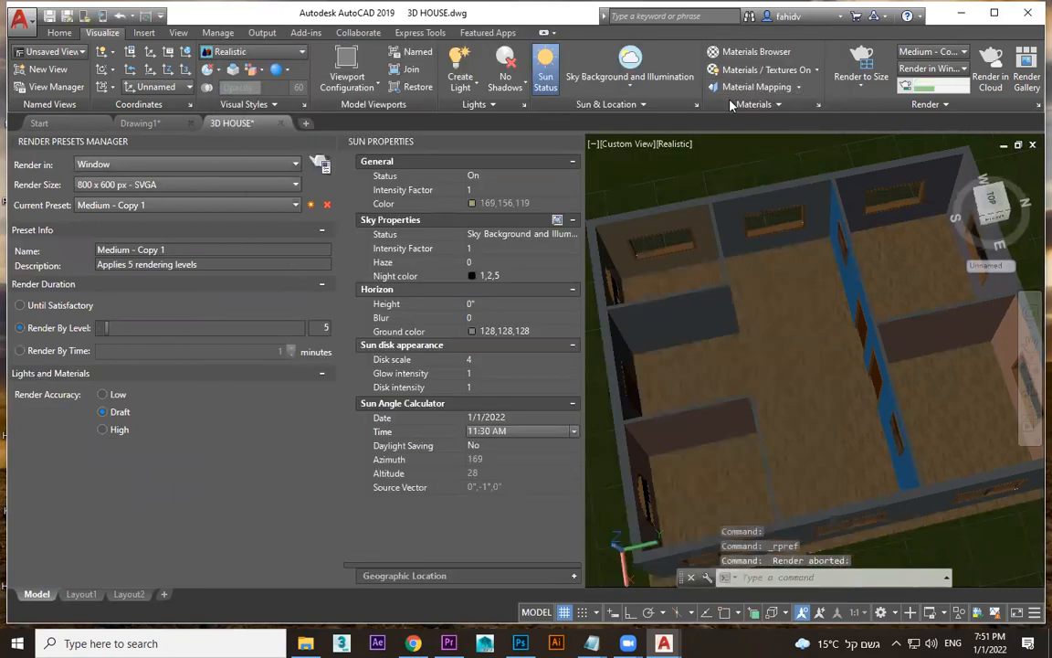
- Set the sun time to 12:00 PM, run another test render of the house and close its window
left_click(500, 433)
scroll(493, 498, "up", 2)
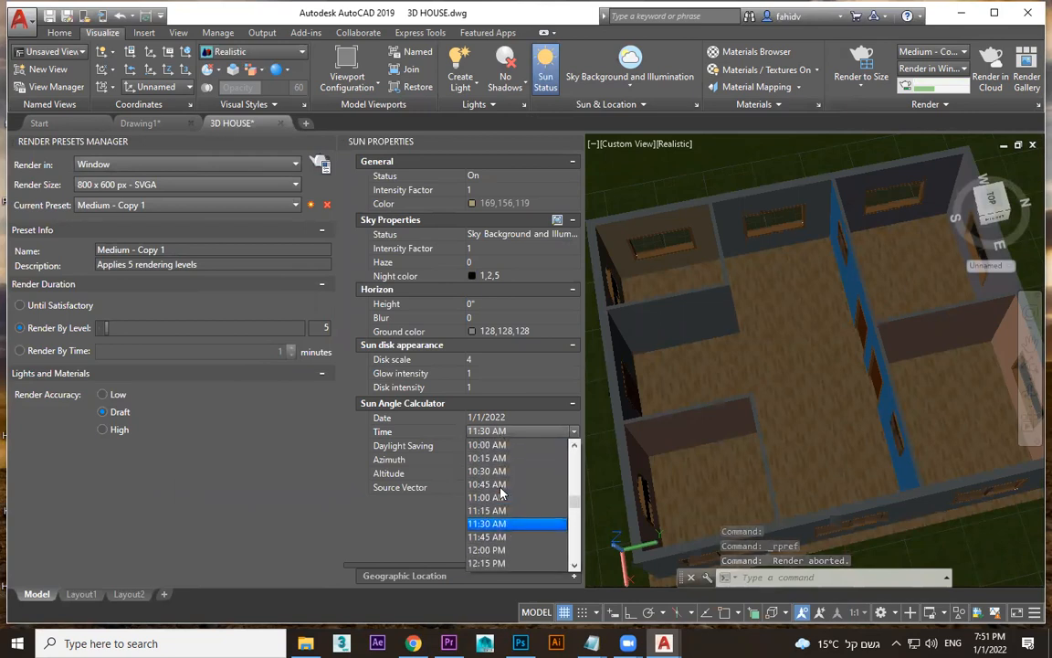
left_click(493, 551)
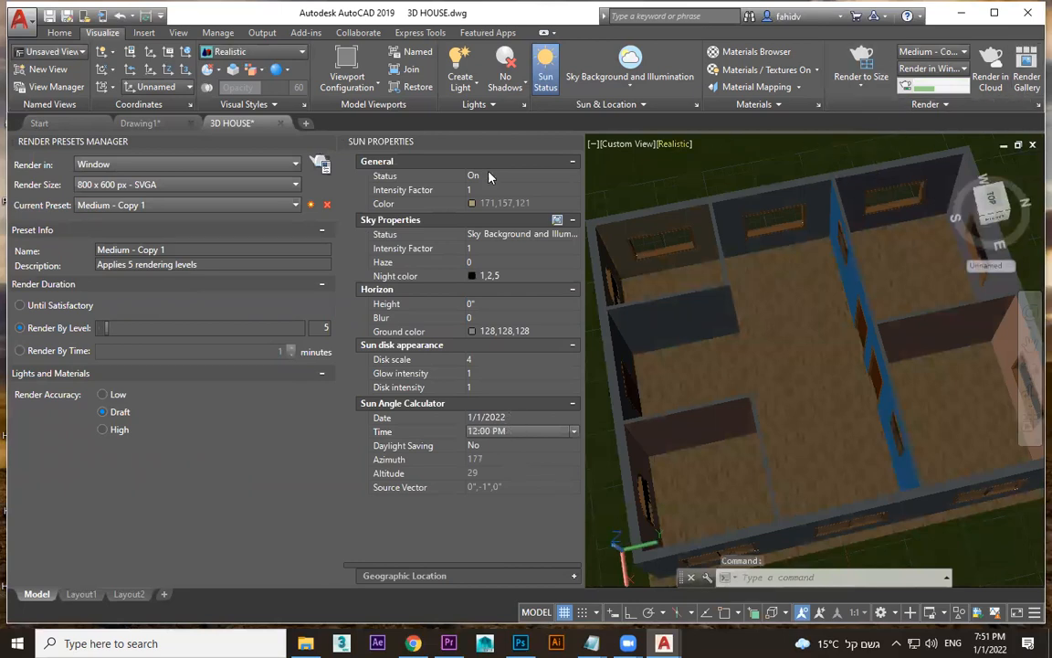
left_click(321, 161)
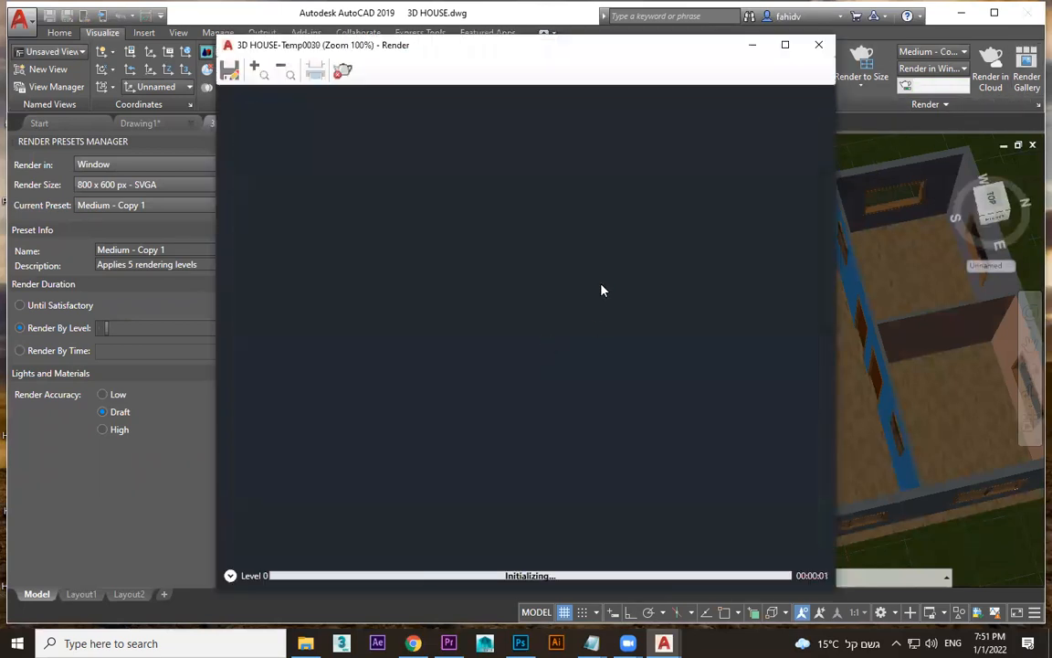
left_click(820, 46)
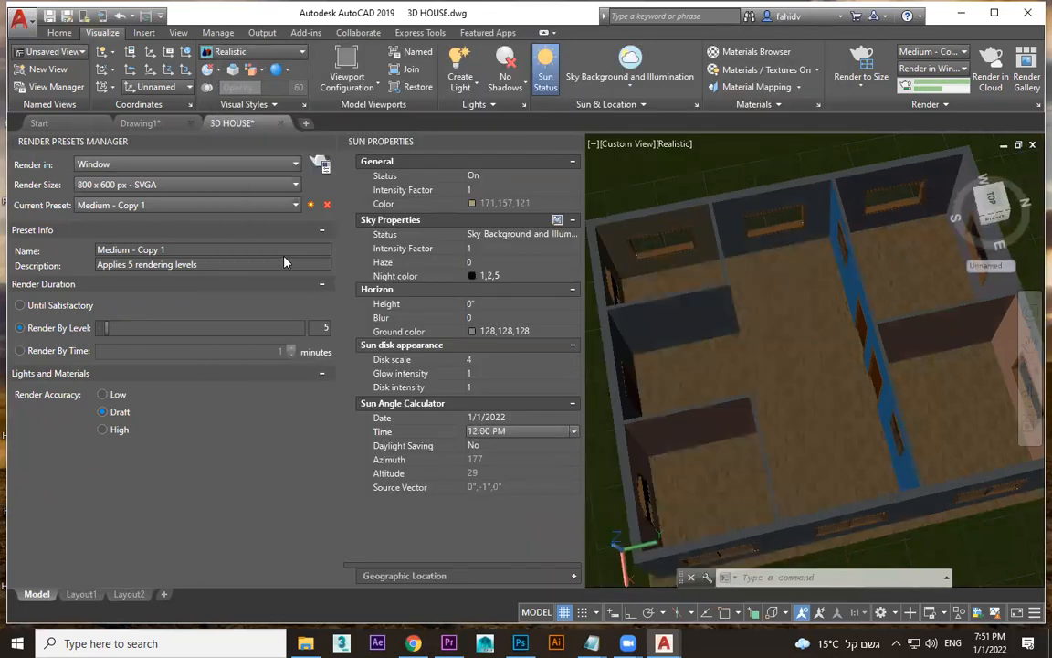
- Set the sun date to 7/13/2021 and render the house again, closing the render window once the shadows have been checked
left_click(514, 418)
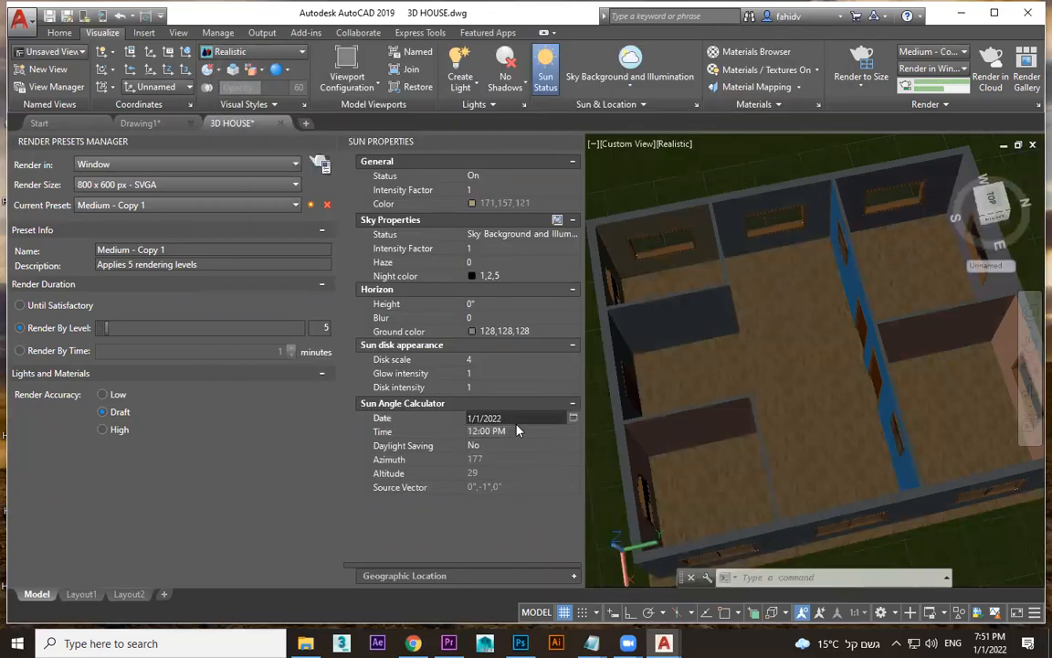
left_click(573, 417)
left_click(586, 453)
left_click(585, 453)
left_click(586, 454)
left_click(586, 453)
left_click(586, 453)
left_click(584, 454)
left_click(637, 503)
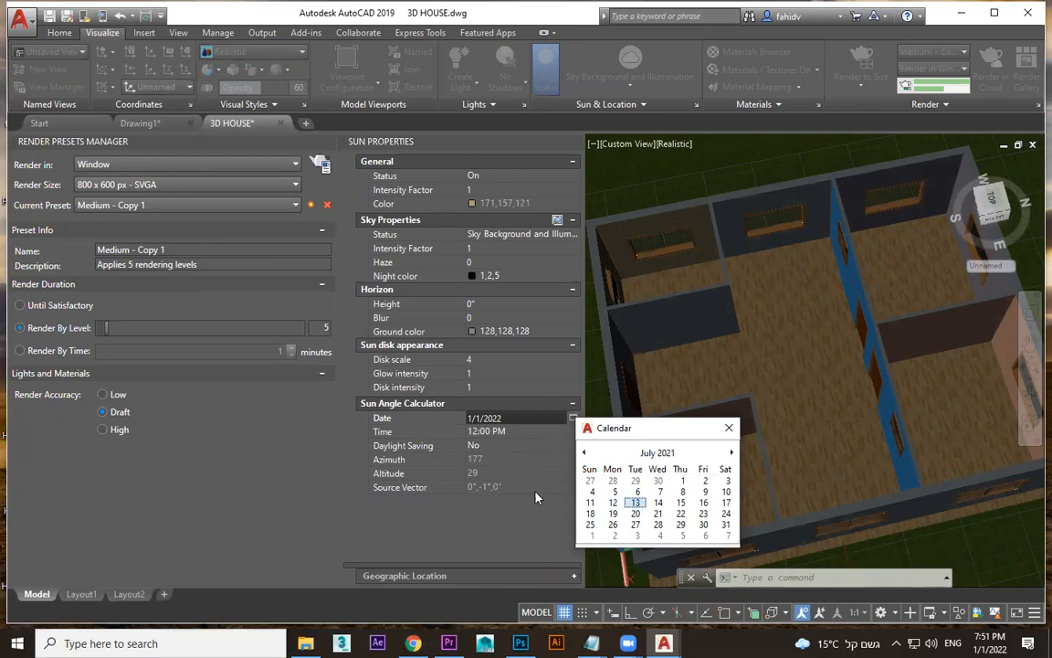
left_click(639, 504)
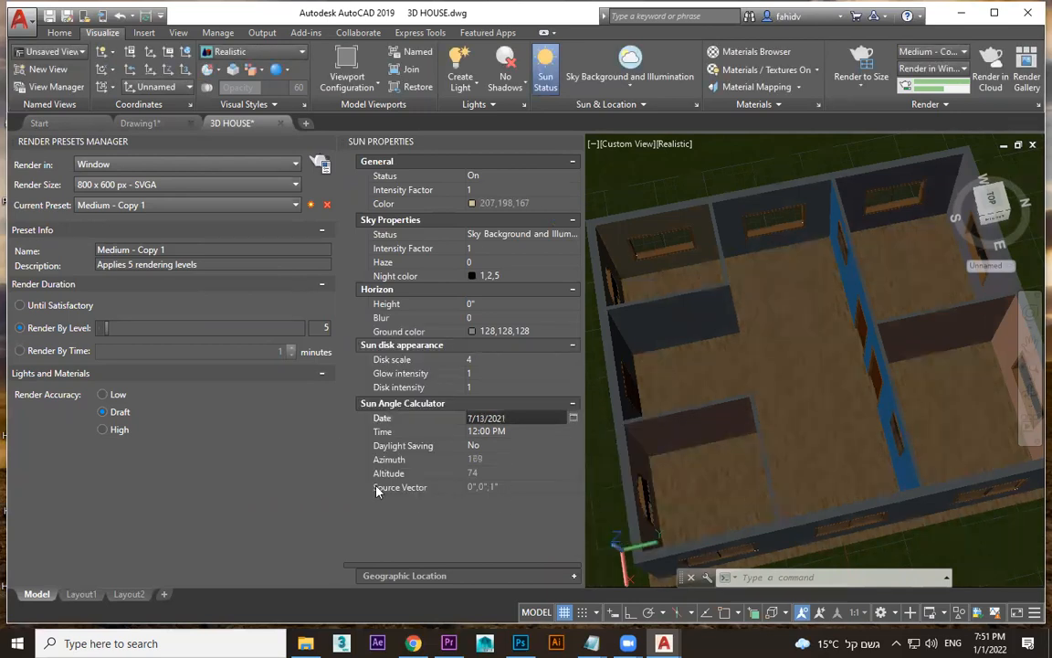
left_click(320, 160)
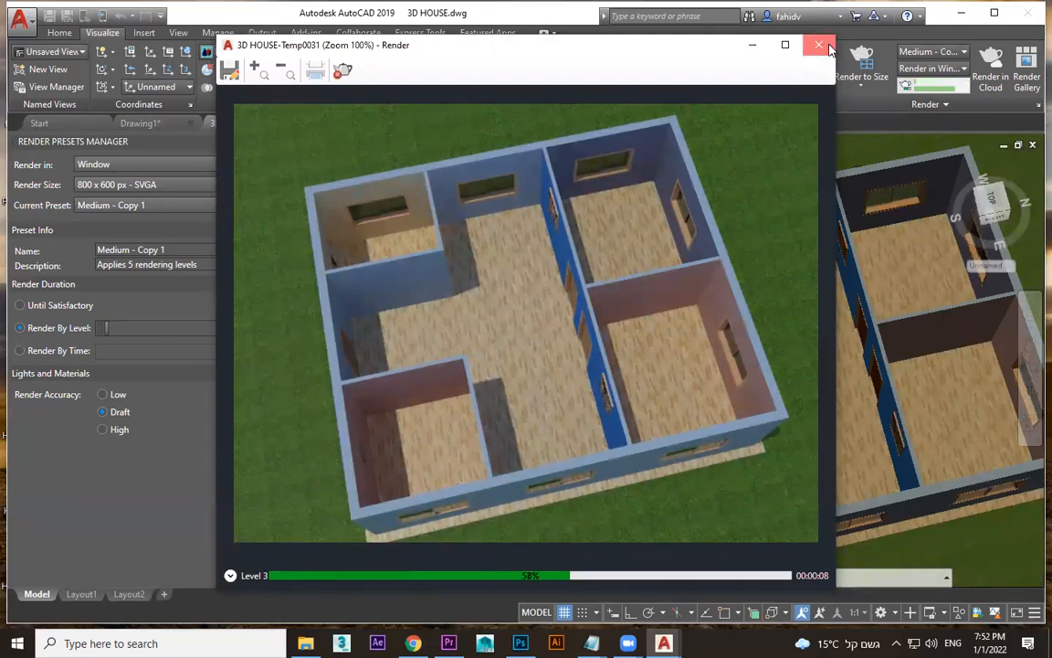
left_click(819, 45)
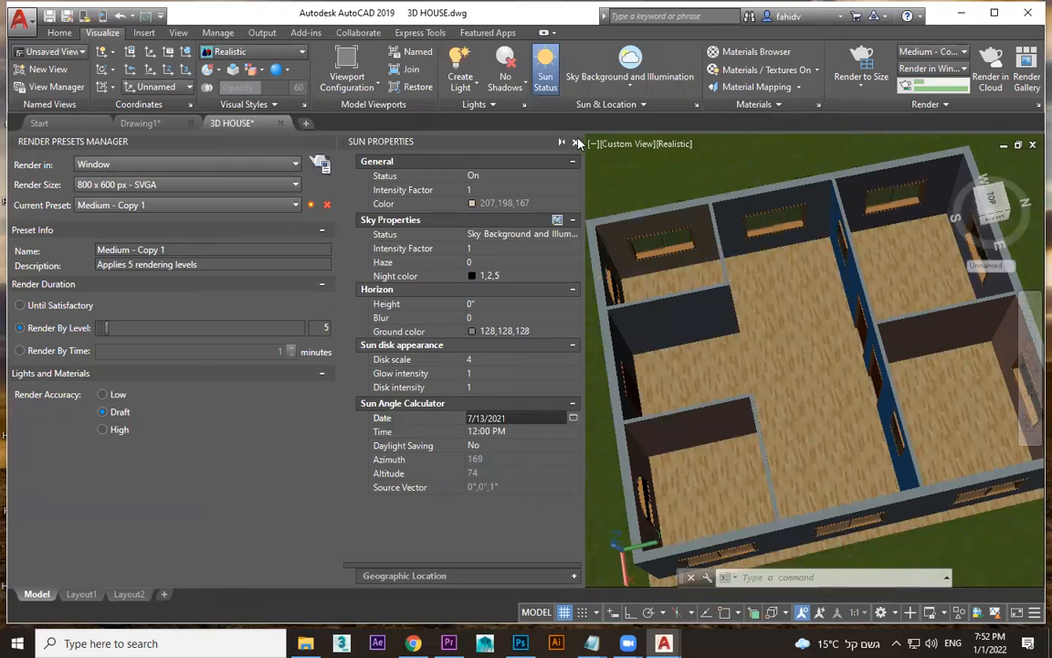
- Close the Sun Properties and Render Presets Manager palettes and show the house from its front side
left_click(576, 142)
left_click(326, 143)
middle_click_drag(553, 339, 763, 366, "shift")
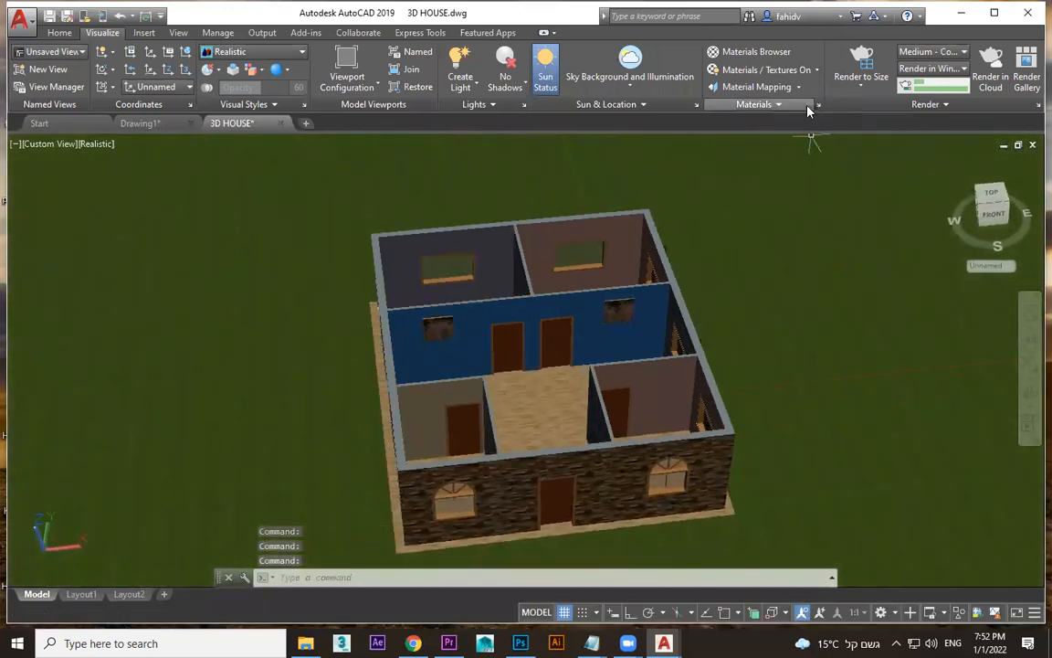
- Create a camera placed outside the front of the house, with its target beyond the back of the house
middle_click_drag(662, 352, 749, 347, "shift")
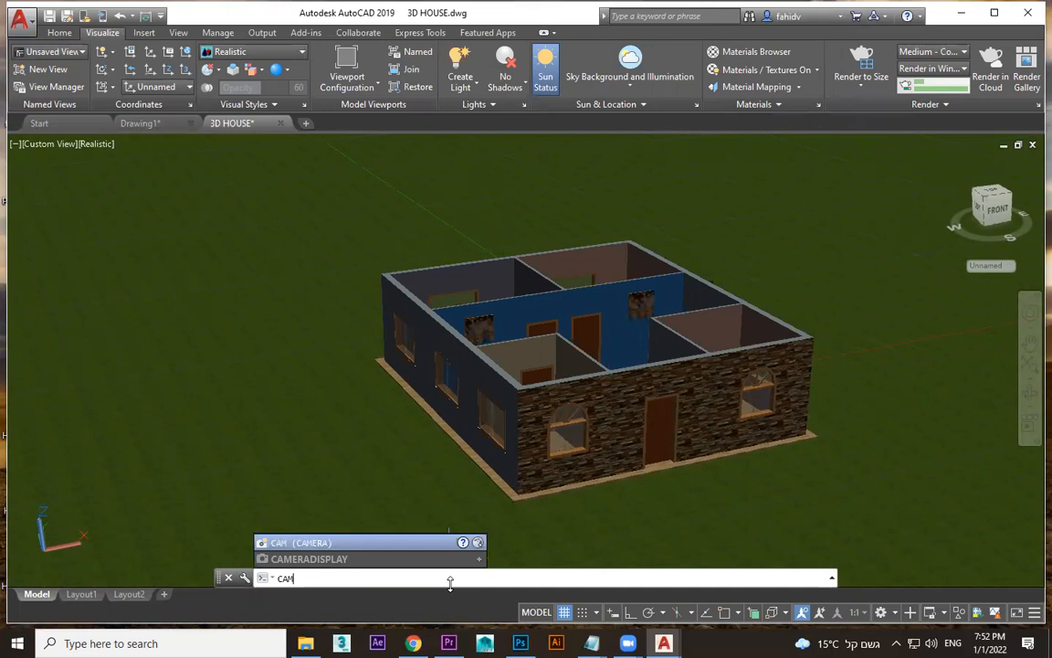
key("Return")
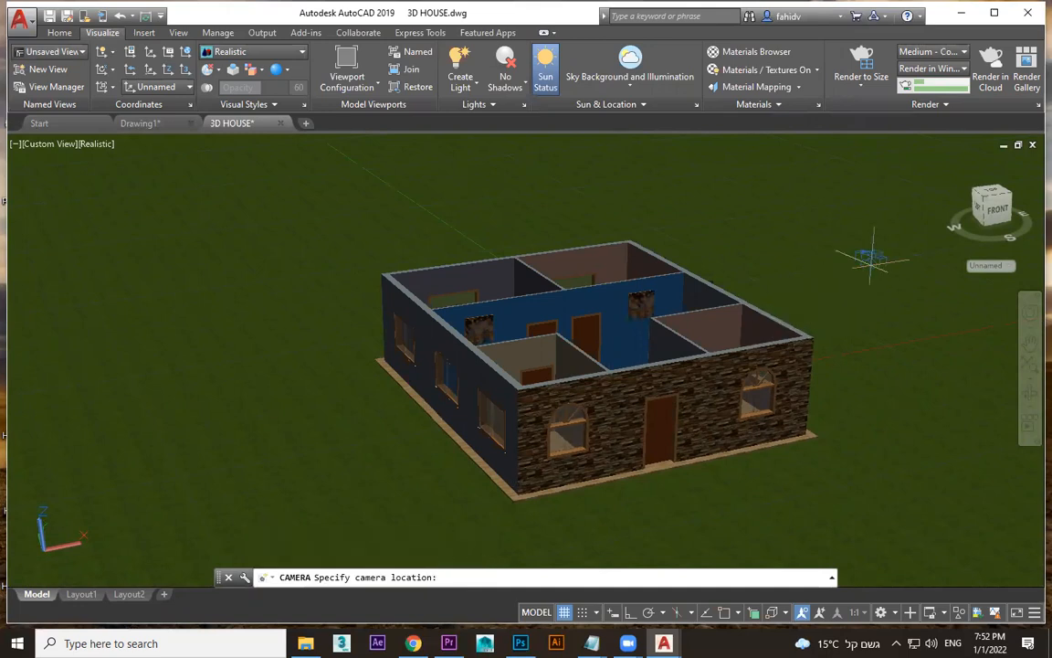
middle_click_drag(872, 258, 921, 322, "shift")
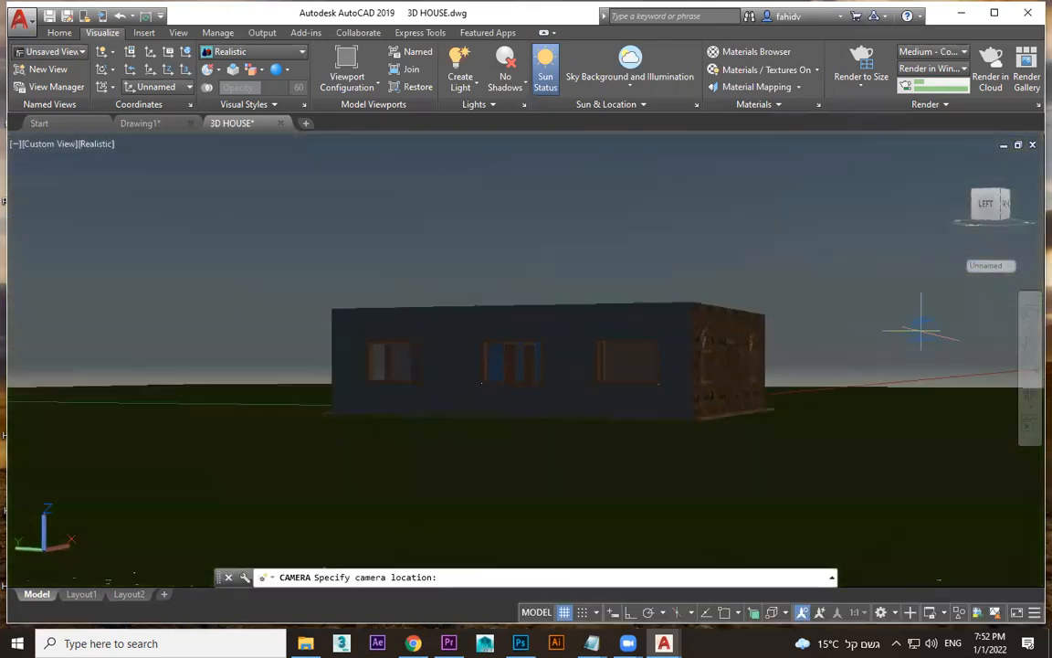
left_click(932, 286)
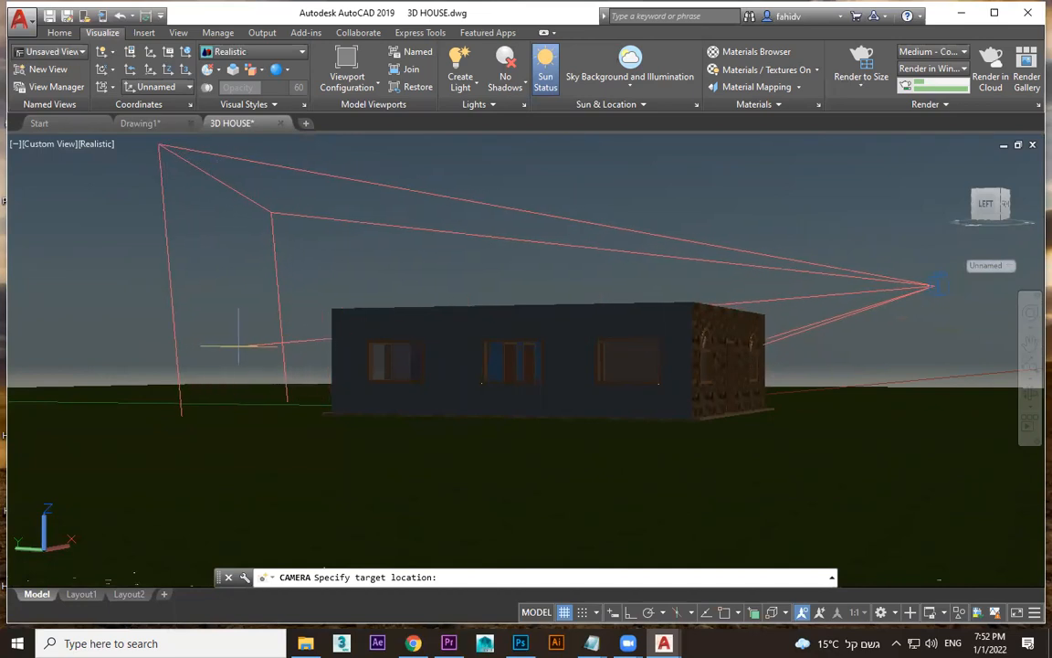
left_click(238, 346)
key("Return")
- Select the new camera, move it farther out in front of the stone facade and close the Camera Preview window
scroll(747, 347, "down", 3)
middle_click_drag(747, 348, 579, 412, "shift")
scroll(797, 281, "up", 5)
left_click(573, 402)
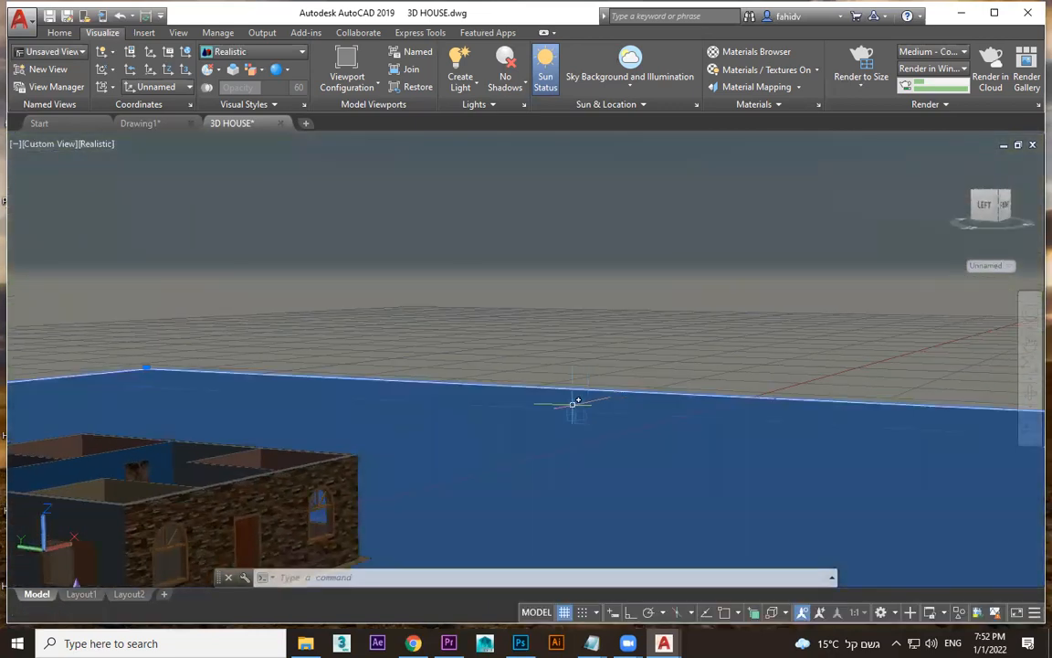
key("Escape")
left_click(573, 409)
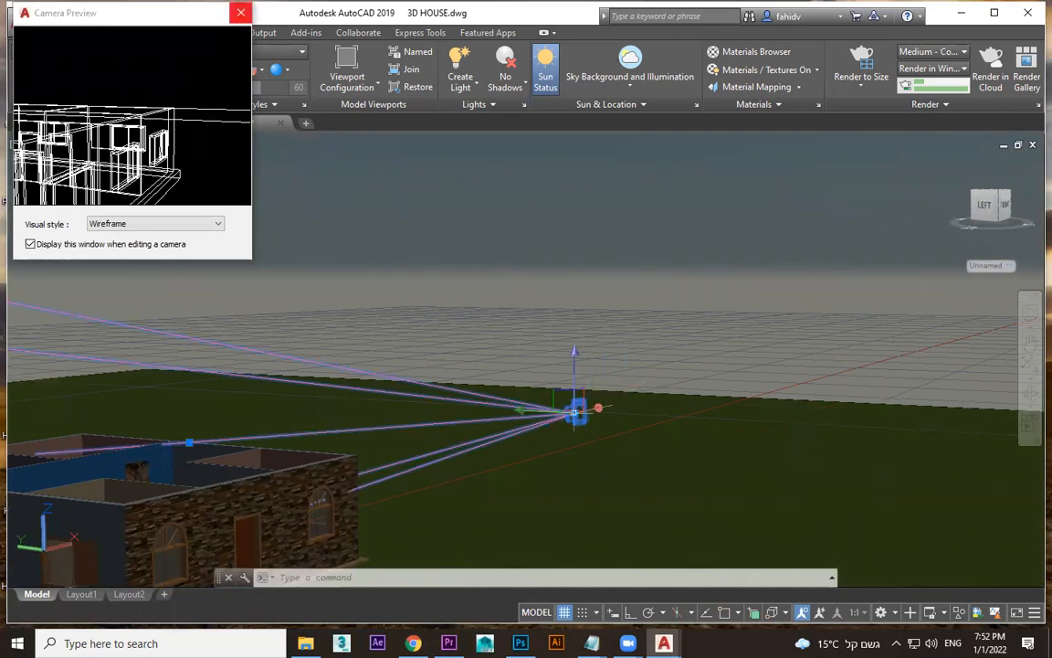
left_click(574, 411)
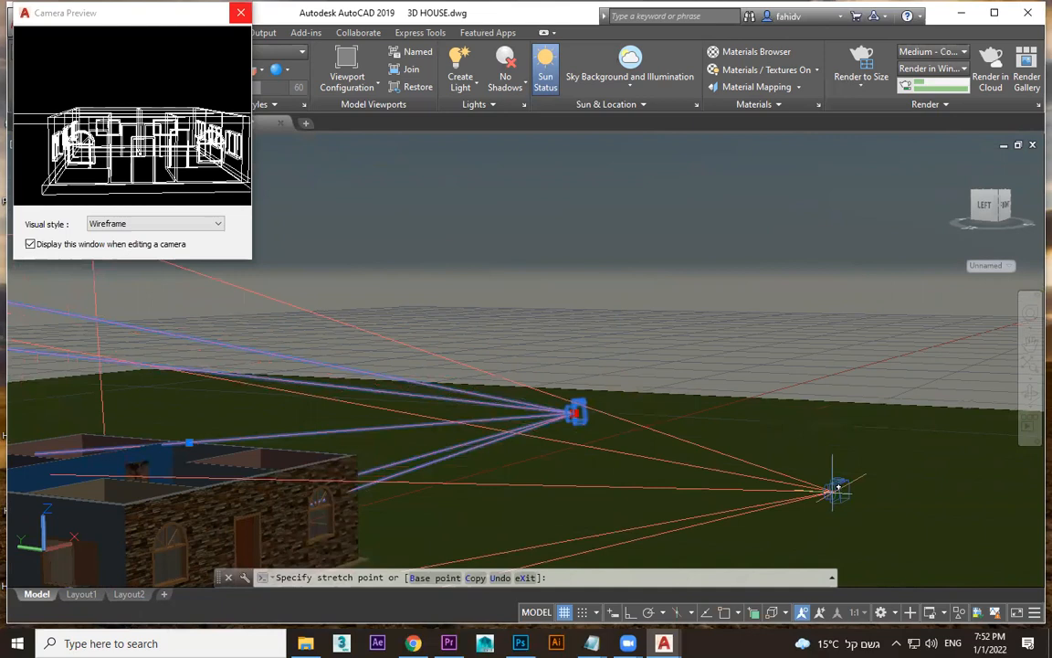
left_click(850, 462)
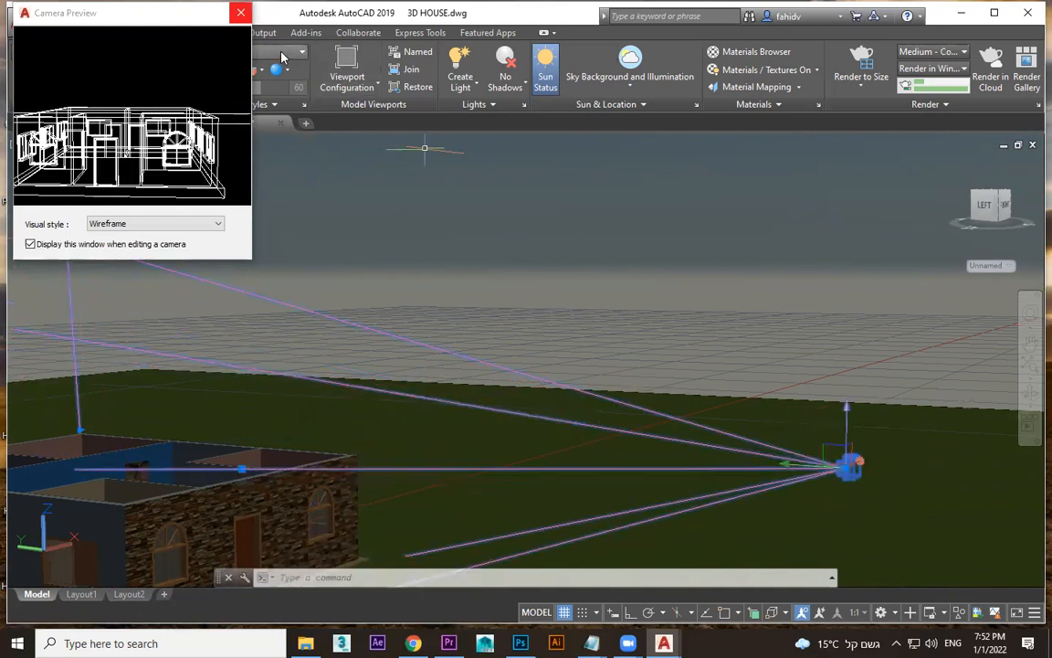
left_click(240, 12)
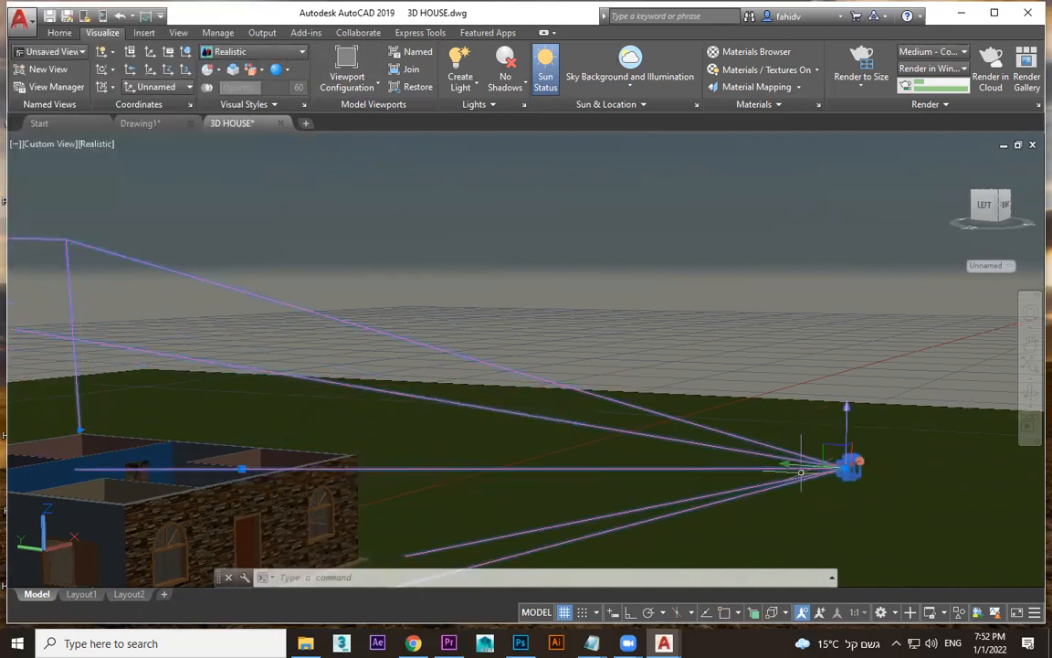
- Show the house through the Camera1 view, orbit around the house and restore Camera1 again to compare the views
left_click(38, 146)
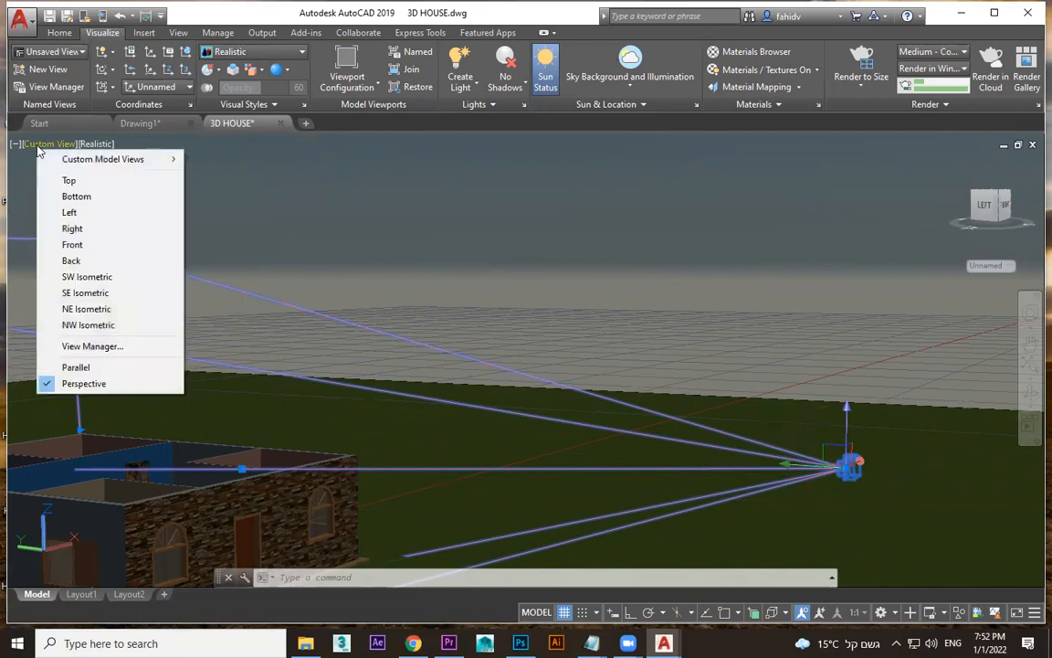
mouse_move(59, 160)
left_click(223, 158)
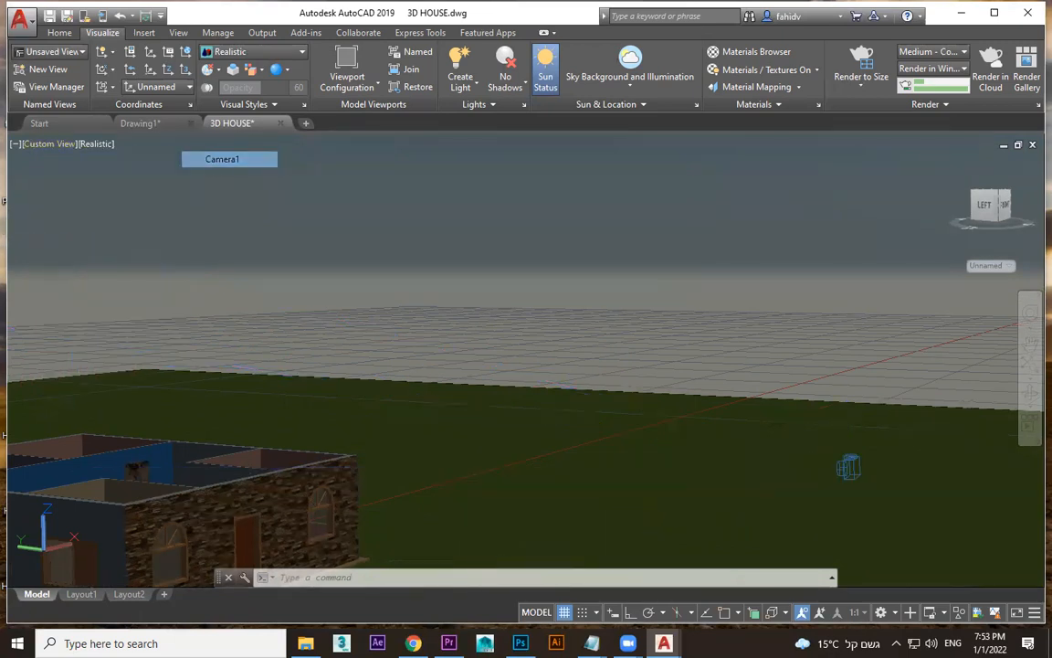
middle_click_drag(827, 429, 722, 503, "shift")
middle_click_drag(786, 359, 703, 397, "shift")
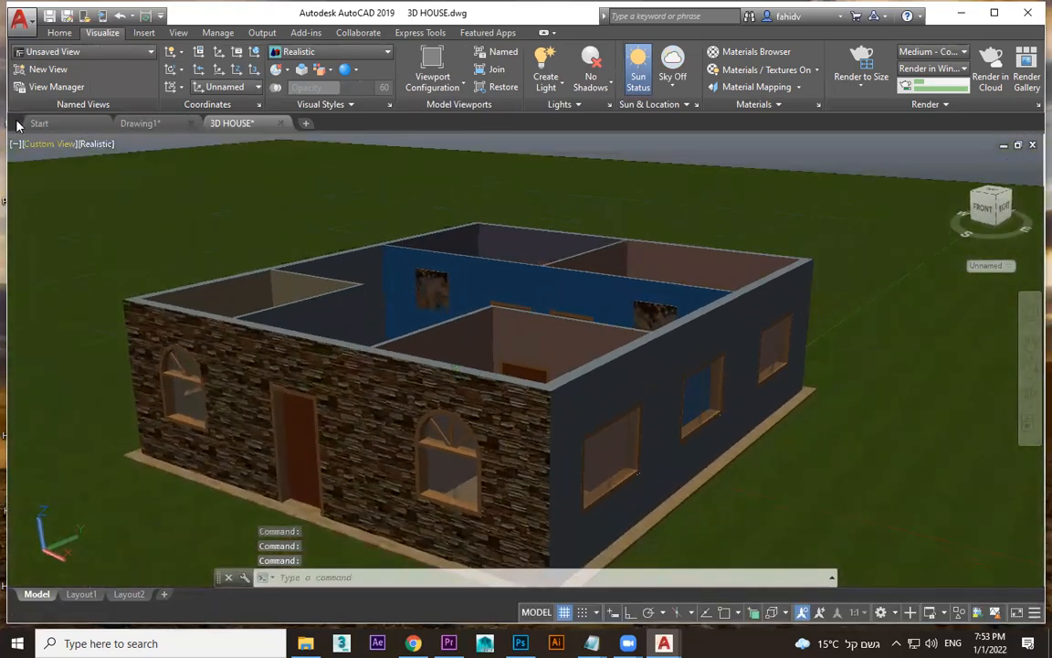
left_click(53, 148)
mouse_move(69, 143)
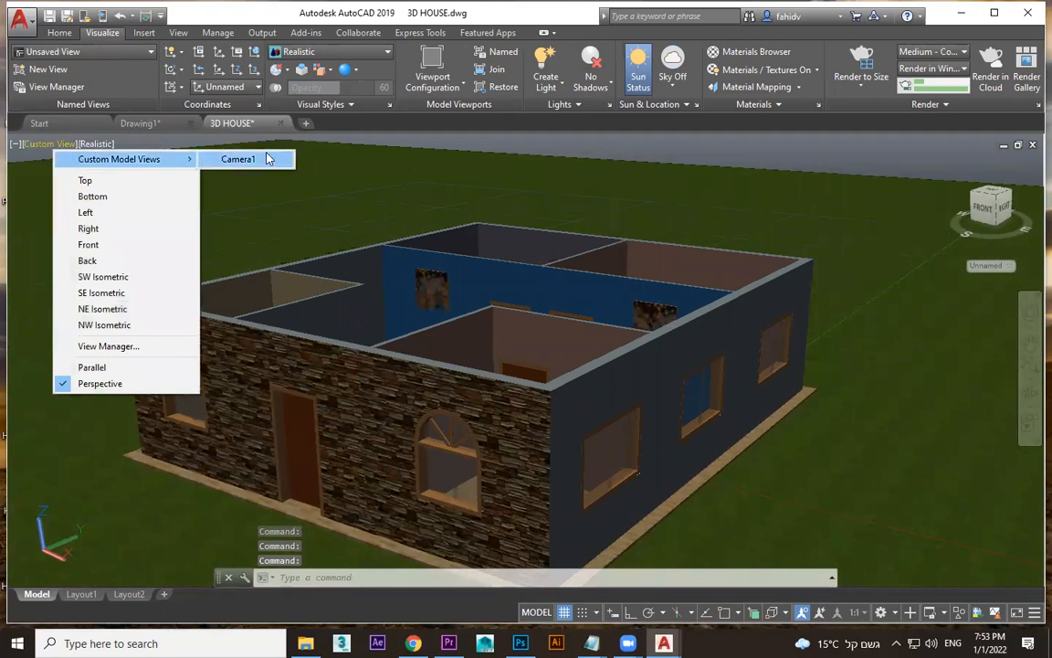
left_click(241, 142)
mouse_move(569, 344)
middle_mouse_down("shift")
mouse_move(554, 359)
mouse_move(538, 355)
mouse_move(566, 353)
middle_mouse_up("shift")
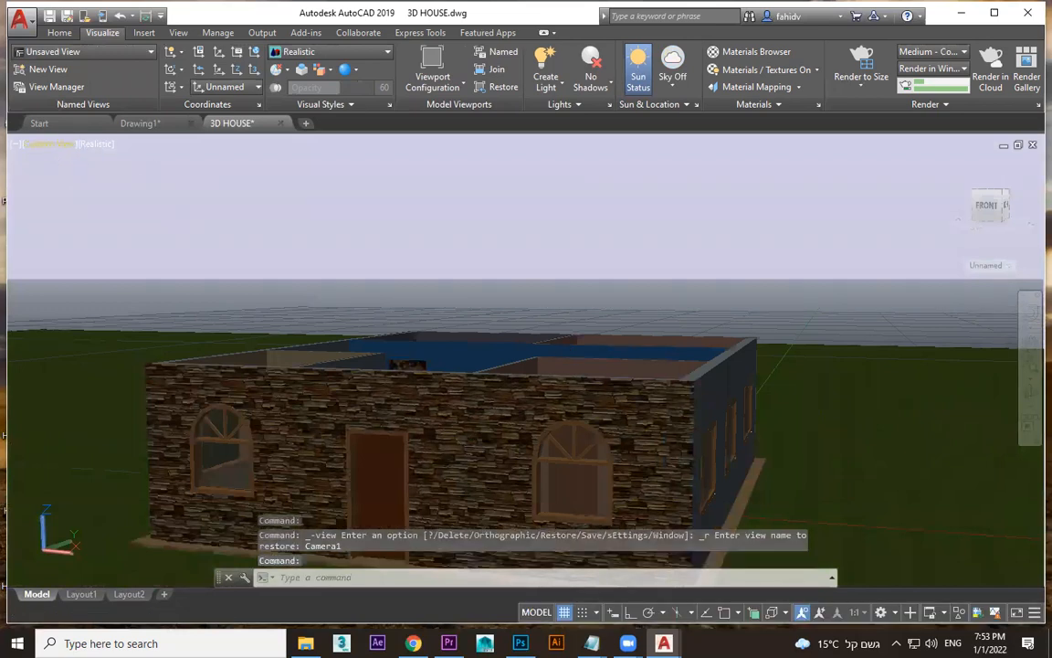
- Show the site in the SW Isometric view and move the camera sideways toward the house's east side for a corner view
left_click(53, 151)
mouse_move(69, 159)
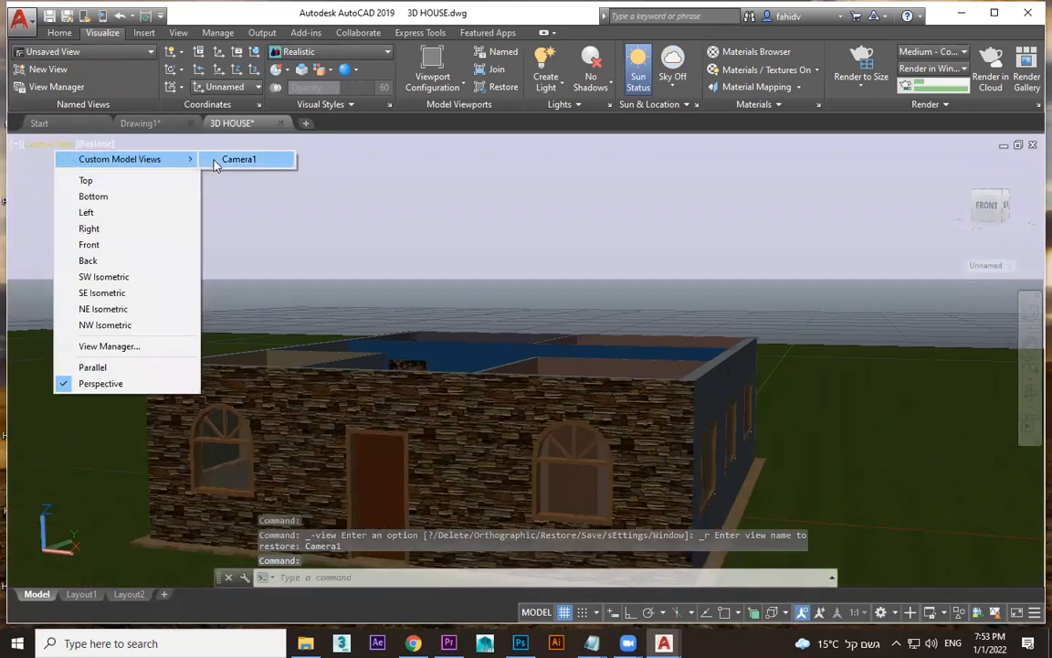
left_click(147, 276)
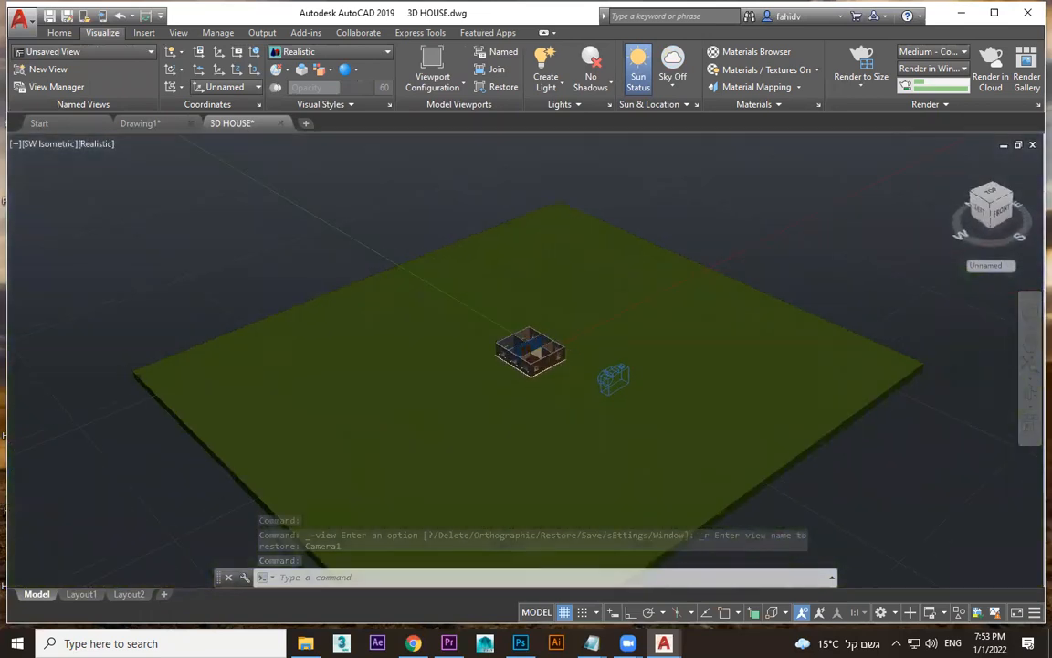
left_click(608, 320)
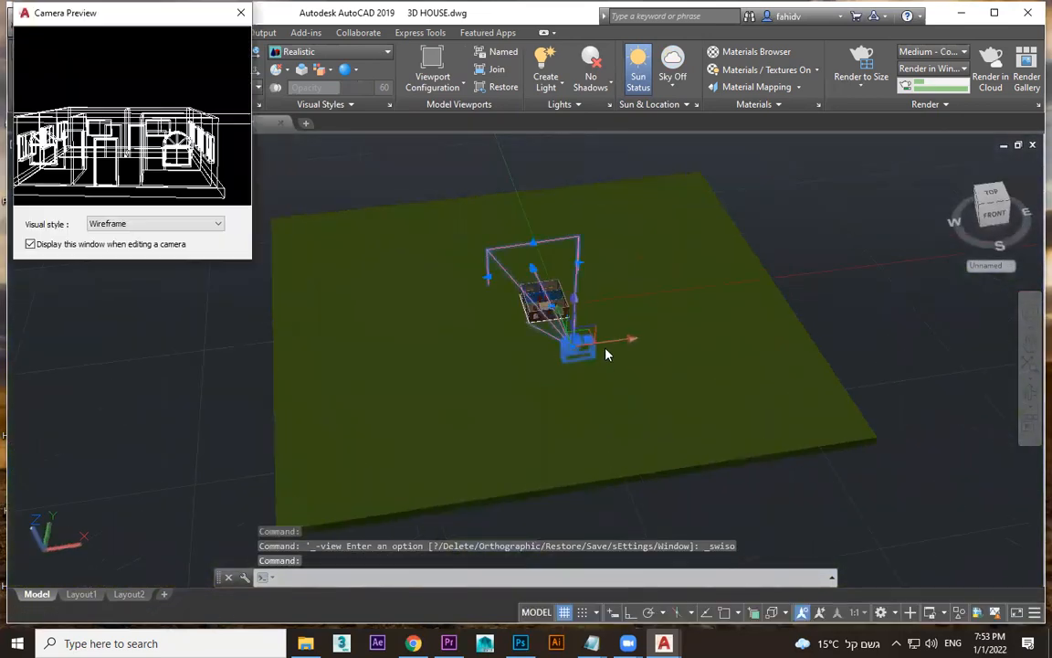
left_click(625, 342)
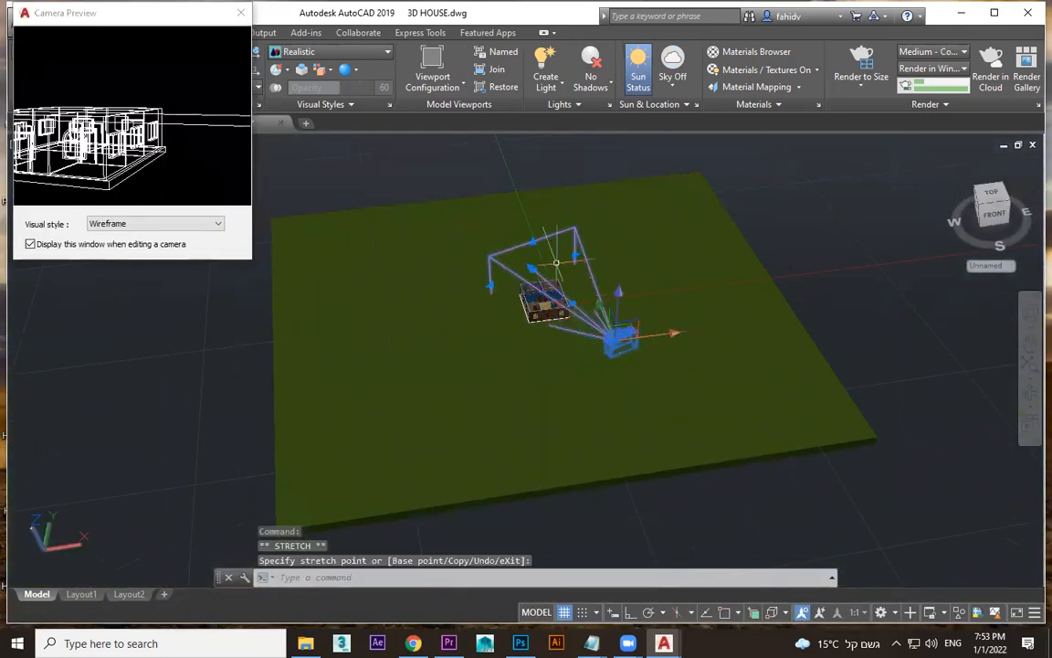
- Shift the camera's target toward the house's west side to frame the whole building, and close the Camera Preview window
left_click(529, 267)
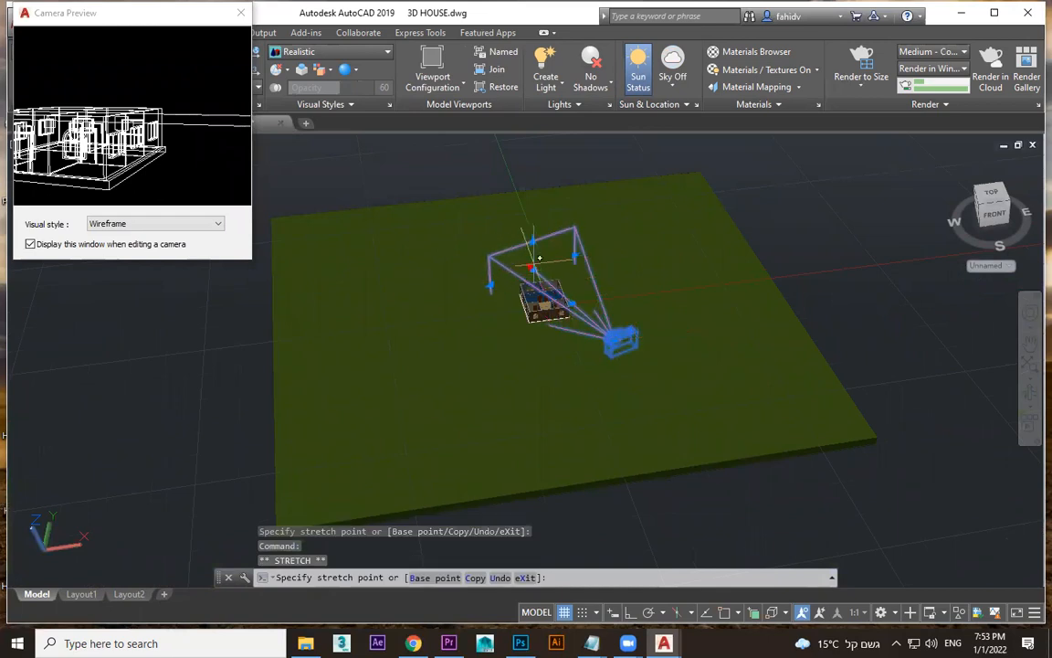
key("Escape")
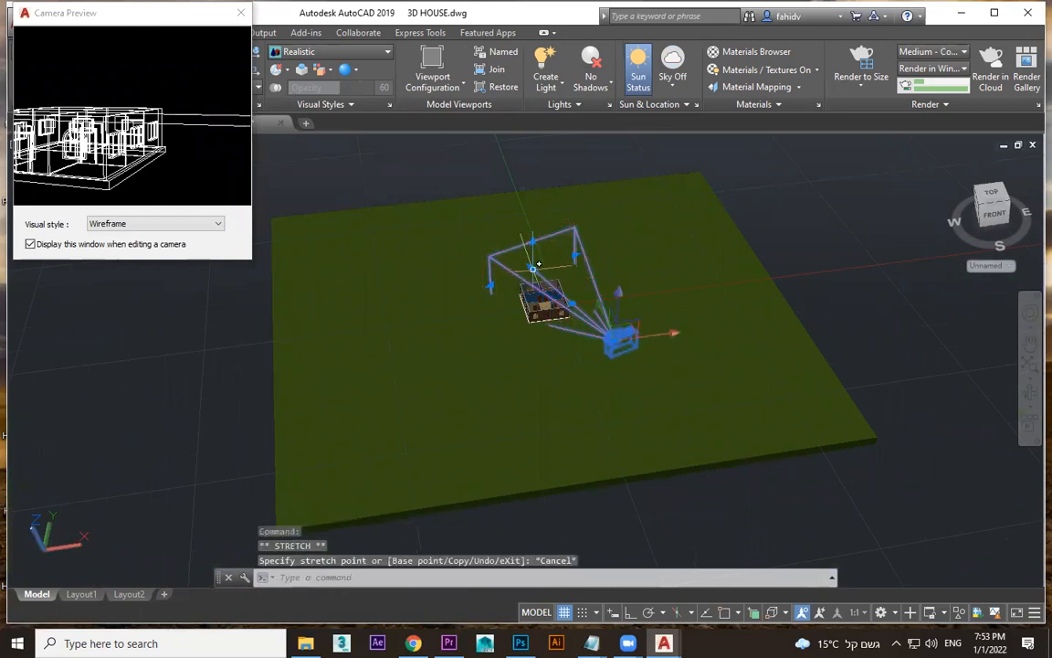
left_click(533, 268)
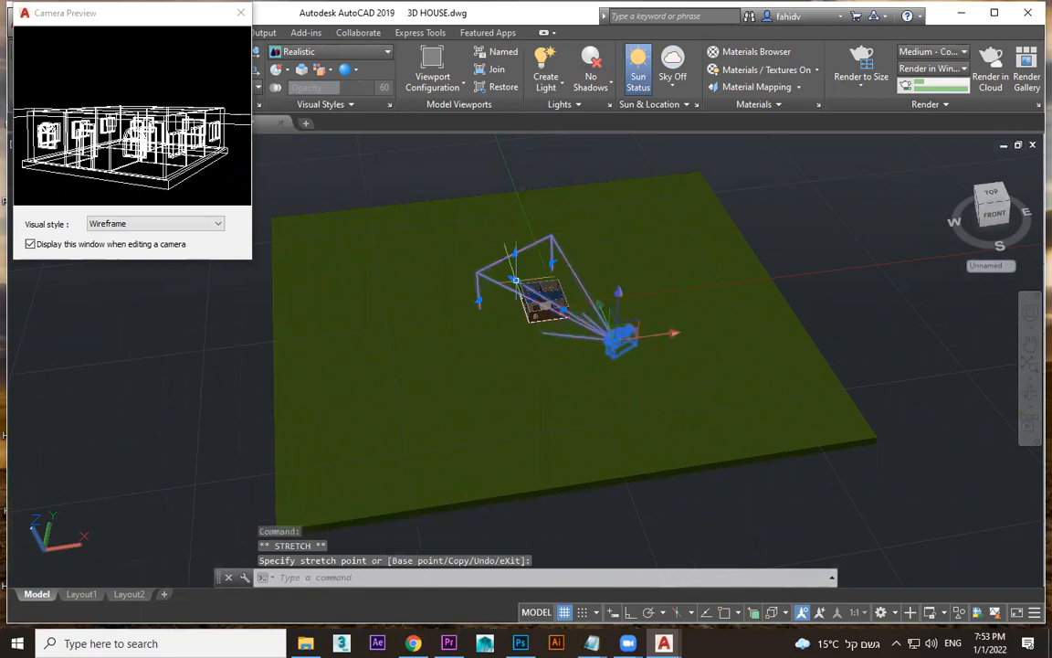
left_click(240, 13)
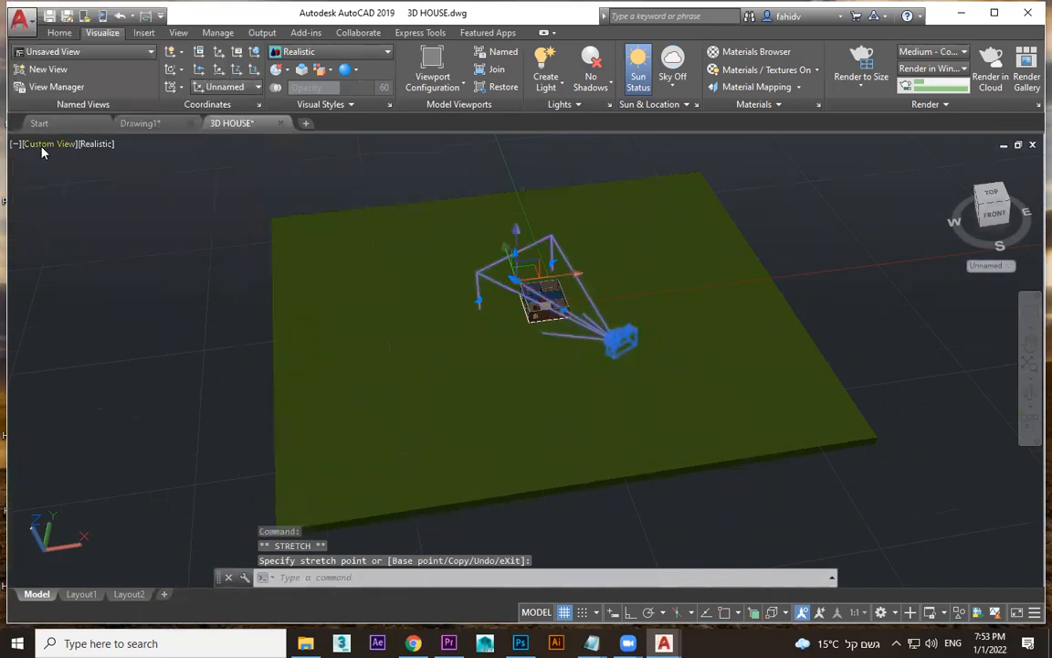
- Check the house through the adjusted Camera1 view and look down into its rooms from above
left_click(41, 143)
mouse_move(137, 159)
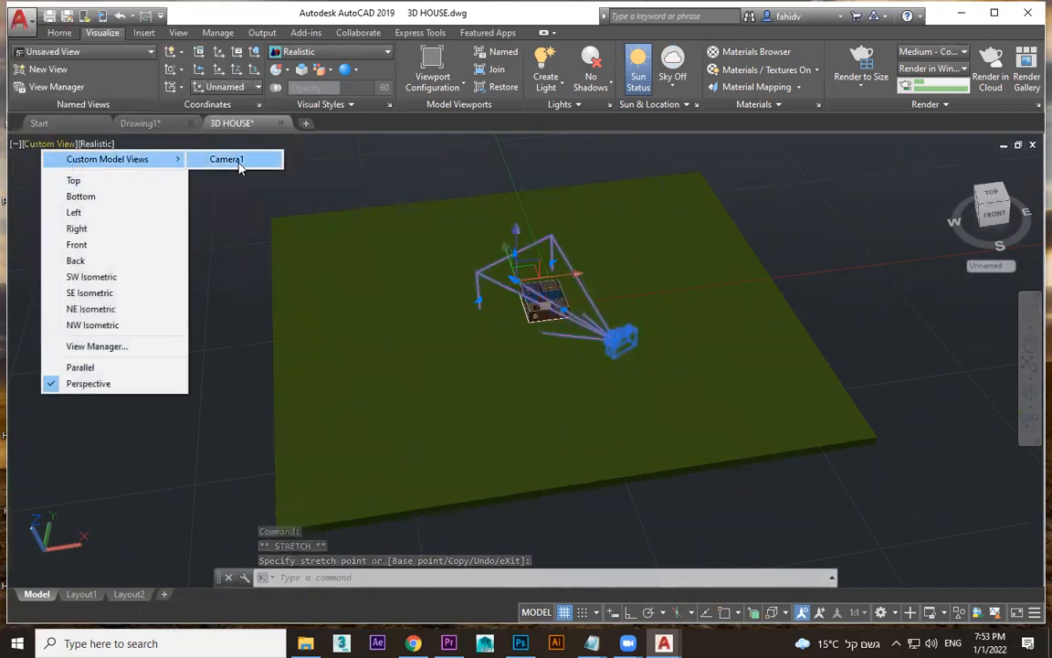
left_click(237, 161)
middle_click_drag(551, 340, 660, 368, "shift")
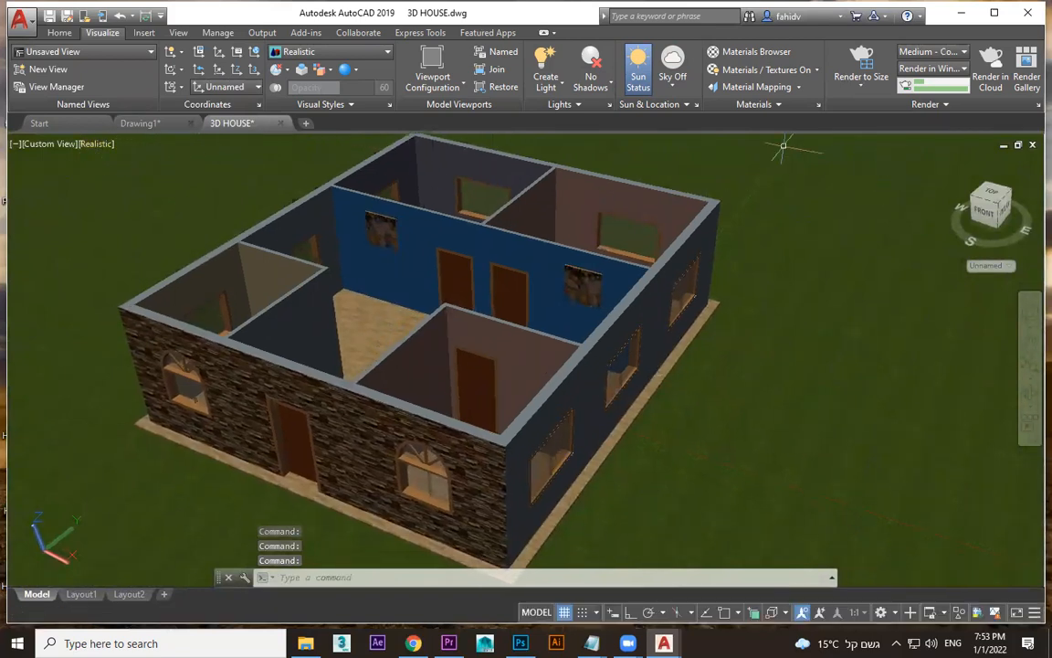
left_click(1036, 106)
left_click(288, 143)
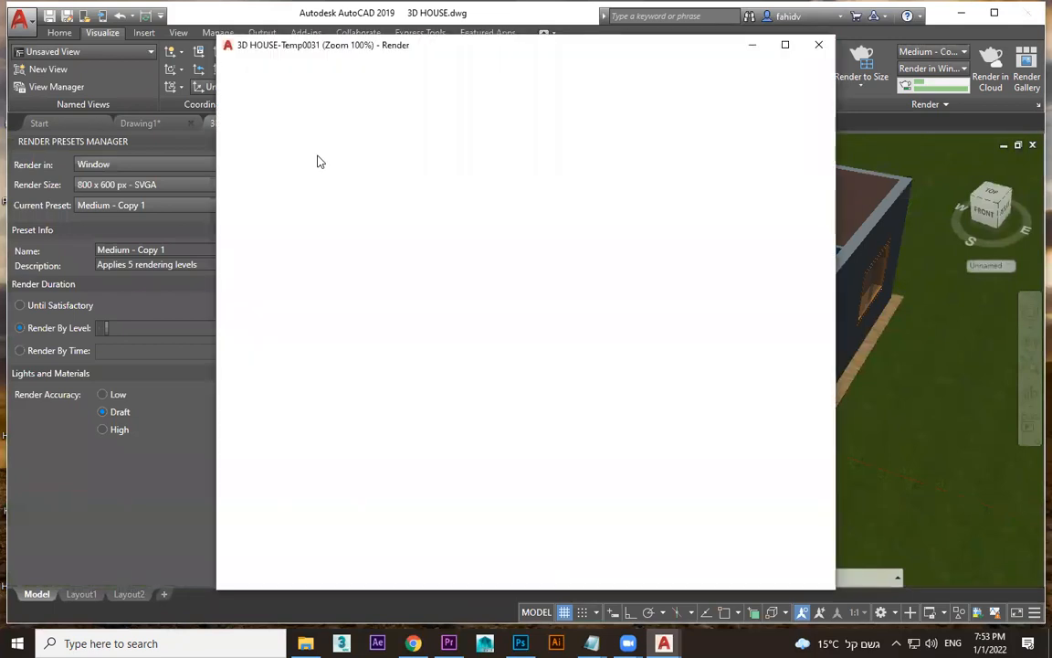
left_click(820, 46)
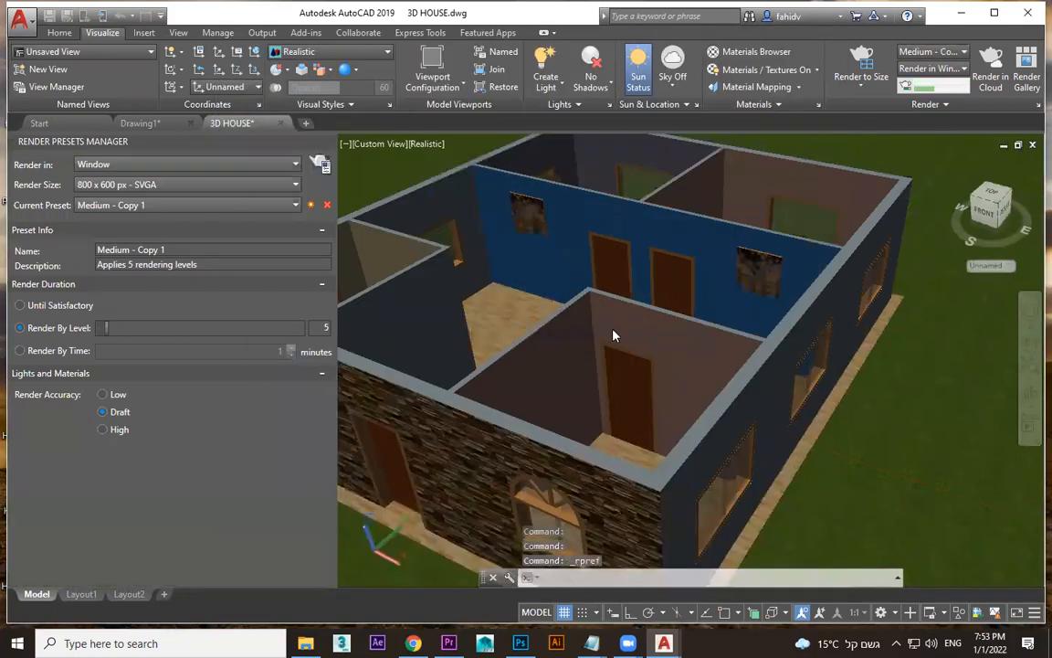
- Restore the Camera1 view and close the Render Presets Manager palette
left_click(378, 144)
mouse_move(509, 162)
left_click(564, 161)
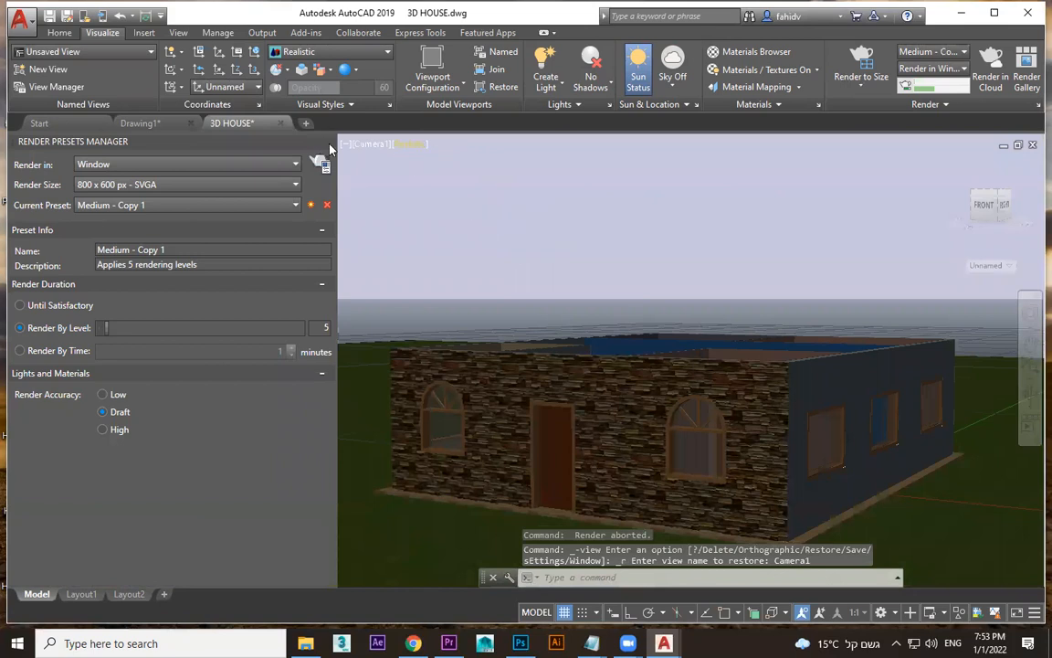
left_click(331, 146)
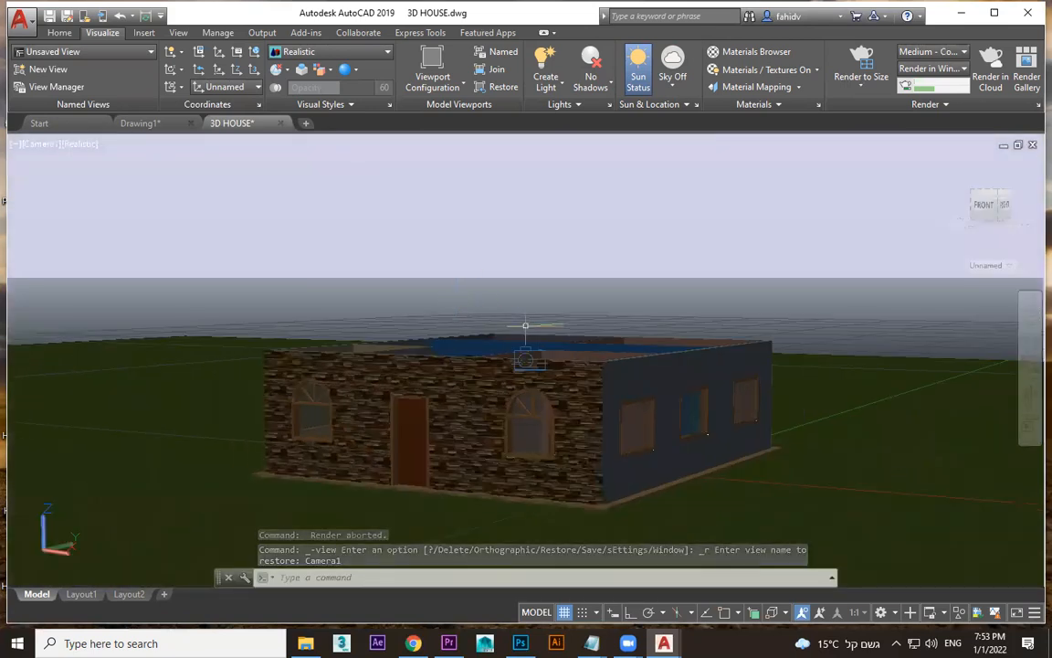
- Select the camera, shift its target slightly farther west behind the house and close the Camera Preview window
left_click(527, 357)
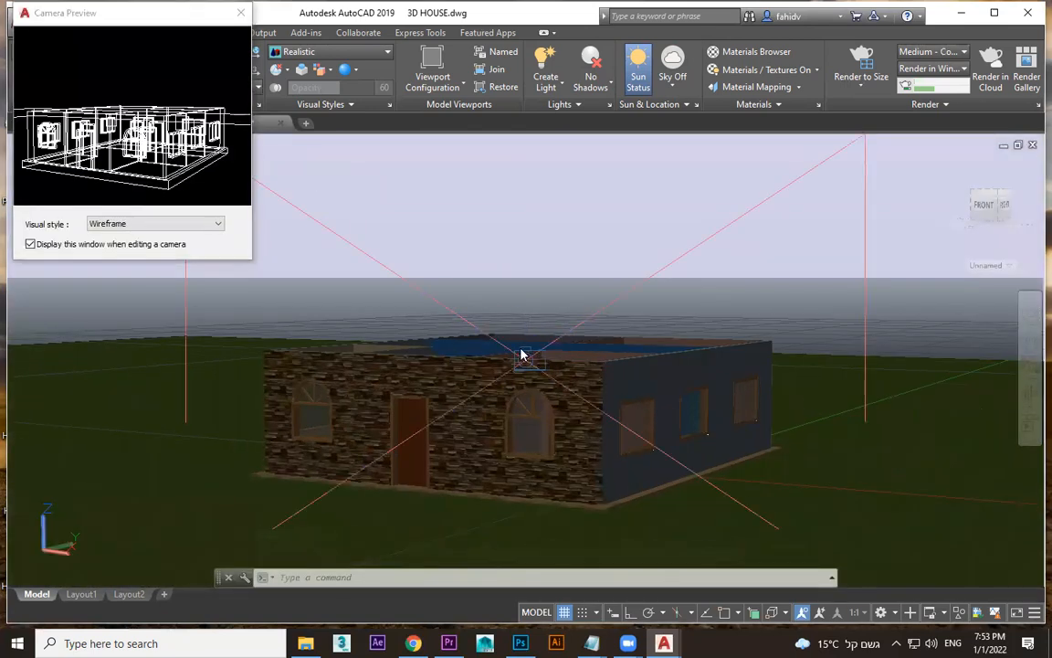
middle_click_drag(539, 311, 530, 386, "shift")
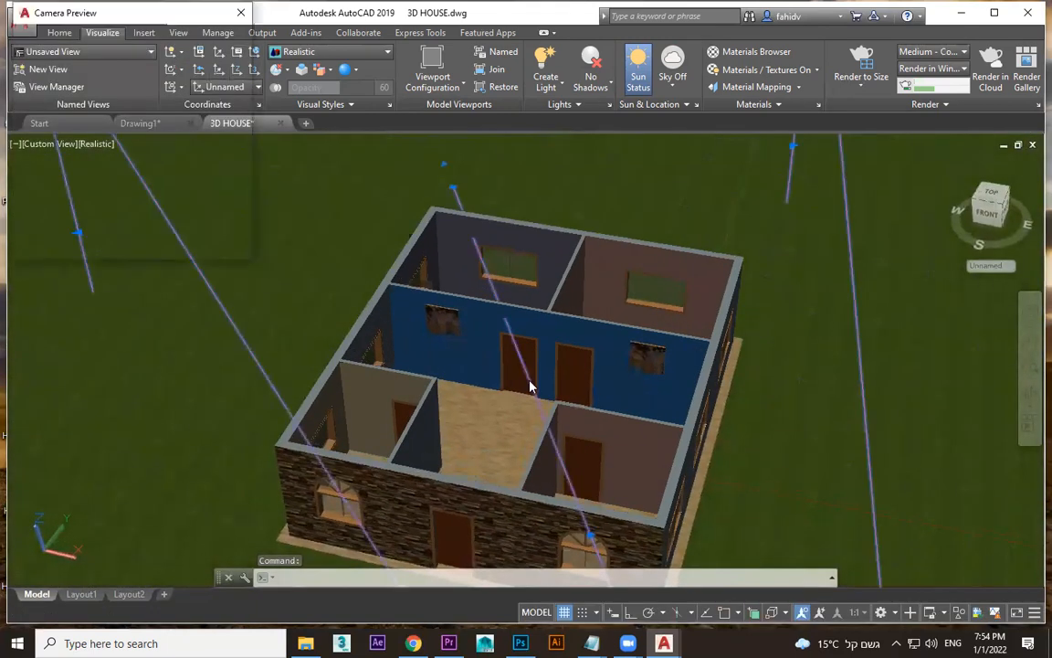
scroll(530, 386, "down", 2)
left_click(464, 214)
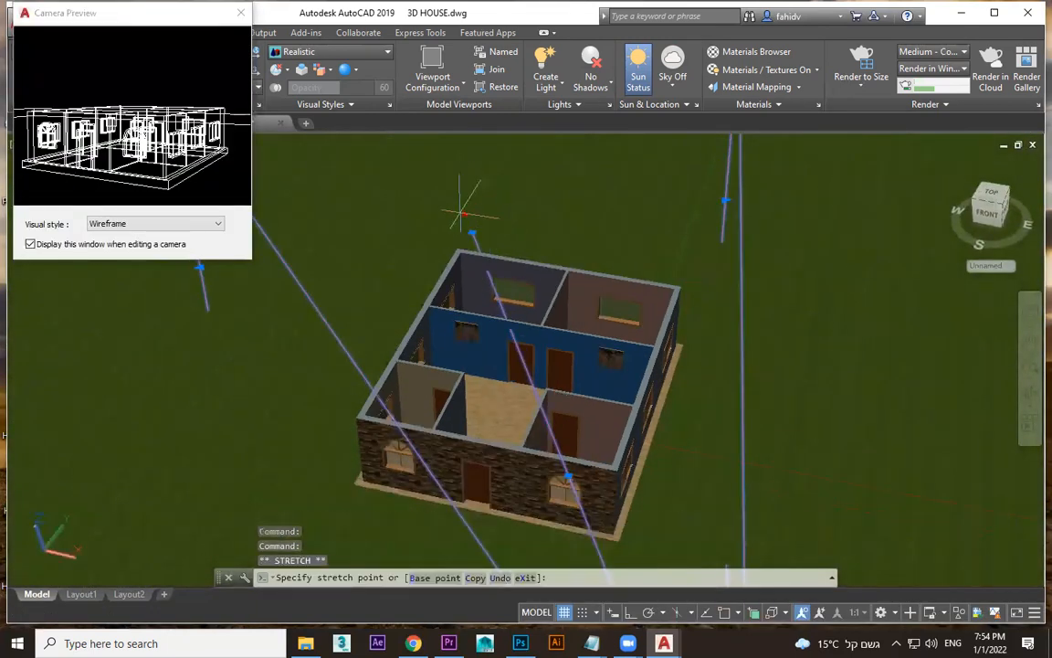
left_click(467, 221)
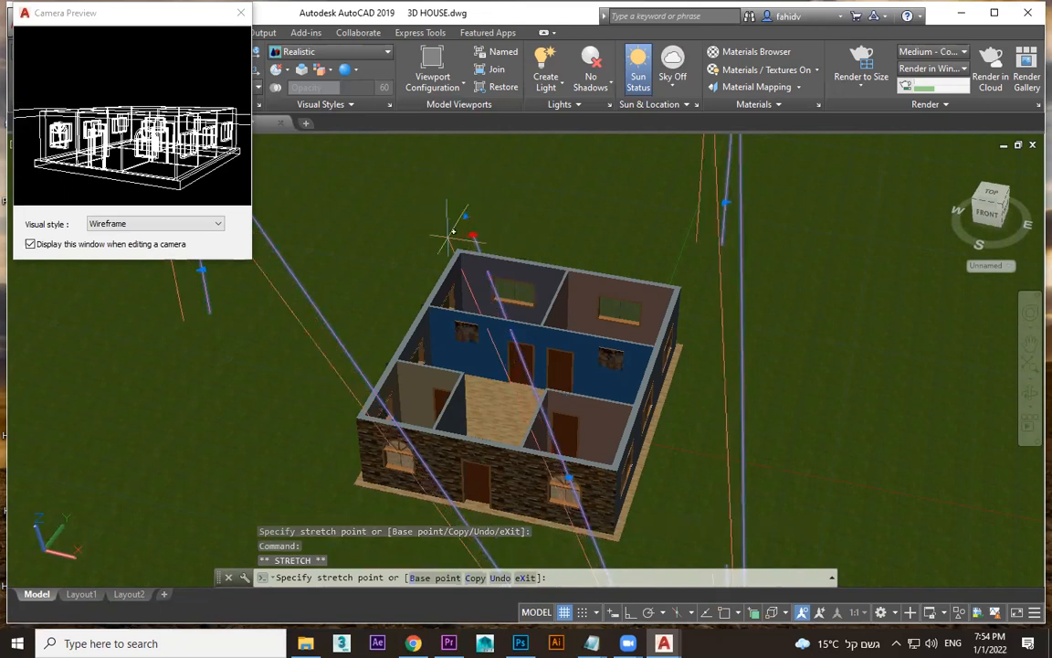
left_click(240, 13)
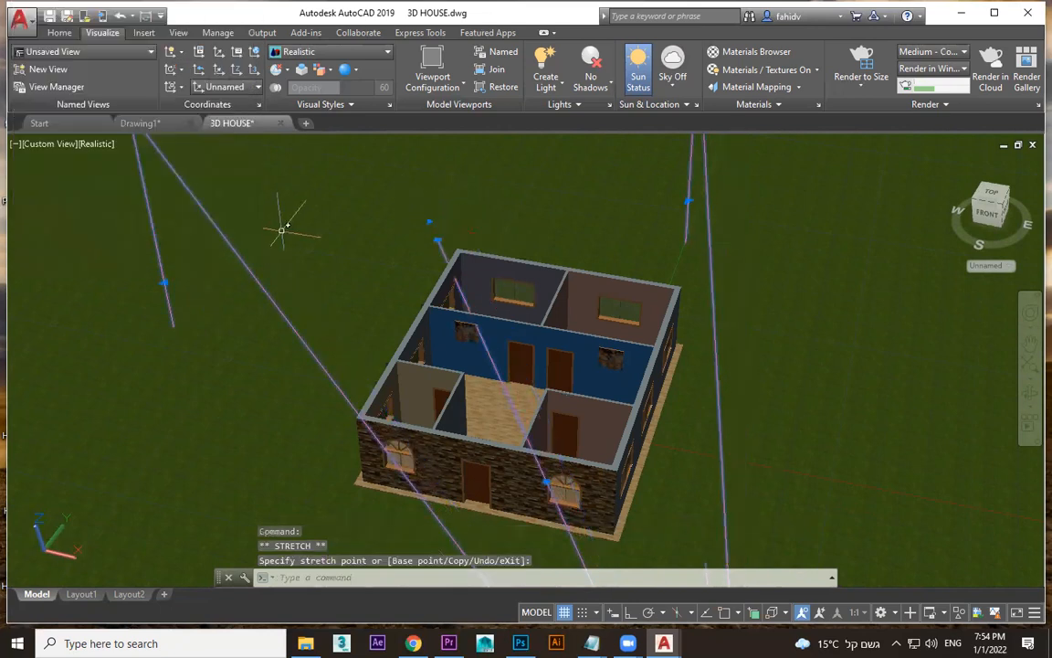
- Clear the selection and restore the Camera1 view of the house with the adjusted target
key("Escape")
key("Escape")
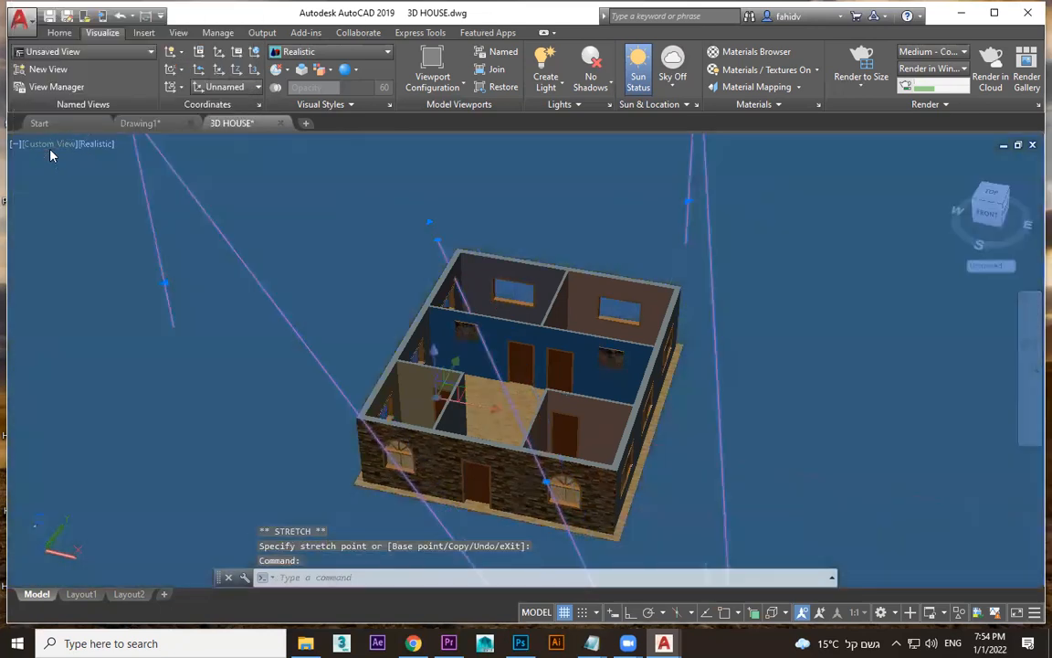
left_click(51, 144)
mouse_move(73, 161)
left_click(235, 158)
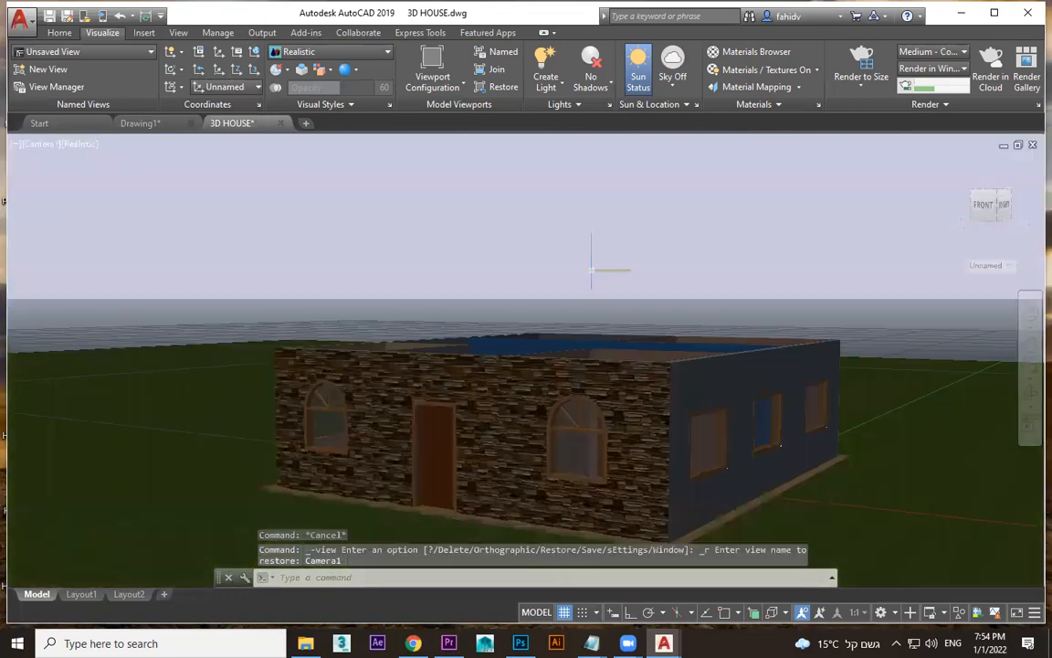
- Open the Render Presets Manager and preview two test renders of the house's front corner, once closer and once farther out
middle_click_drag(699, 331, 669, 321)
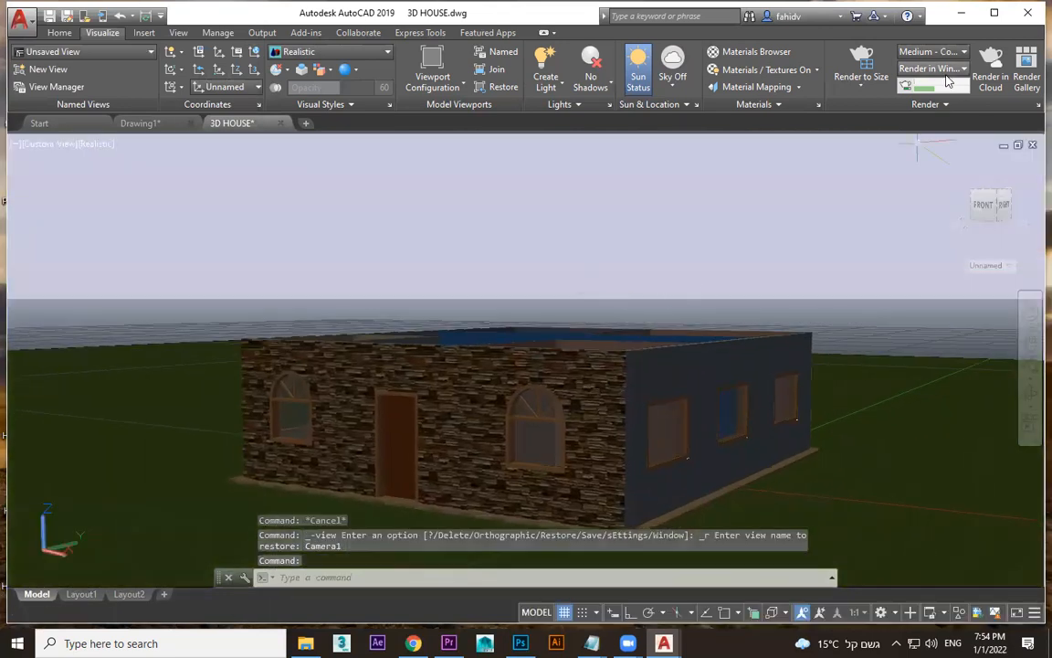
left_click(1035, 105)
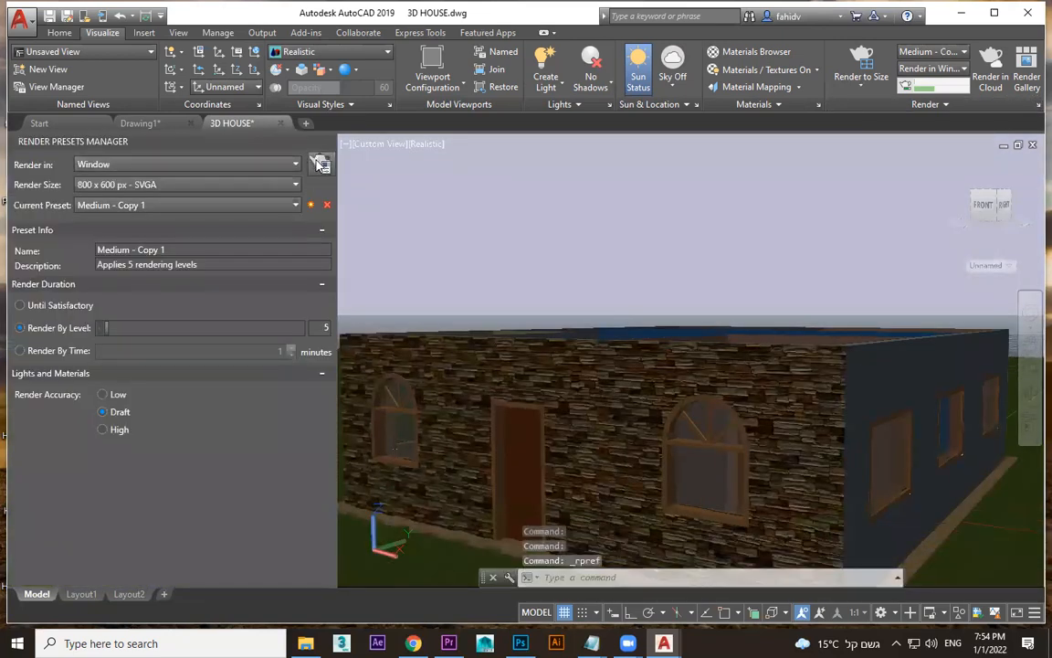
left_click(321, 164)
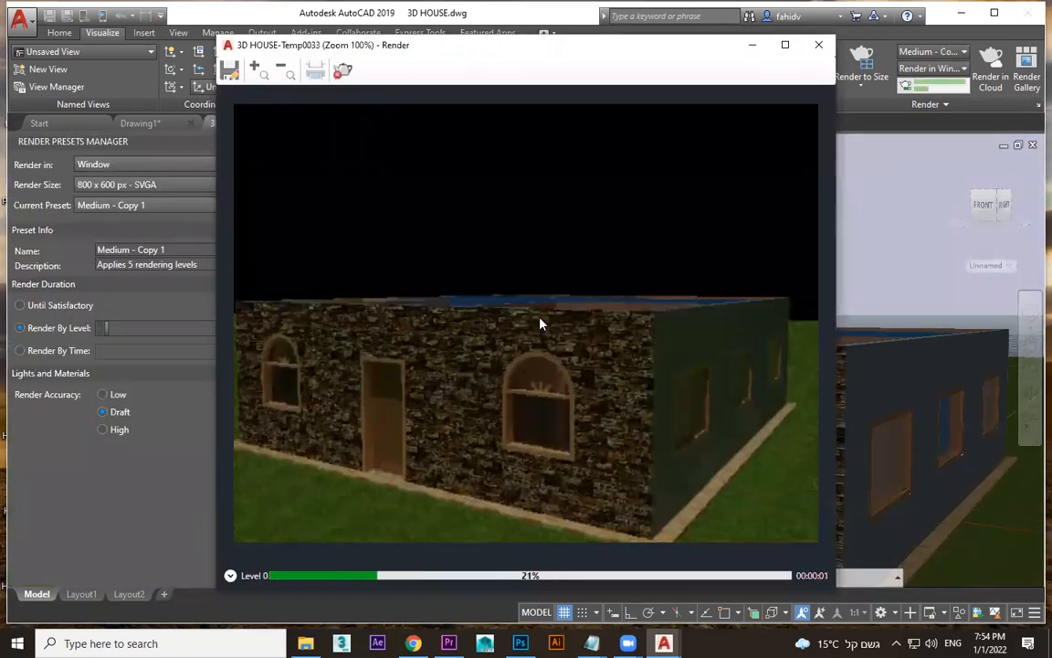
left_click(819, 44)
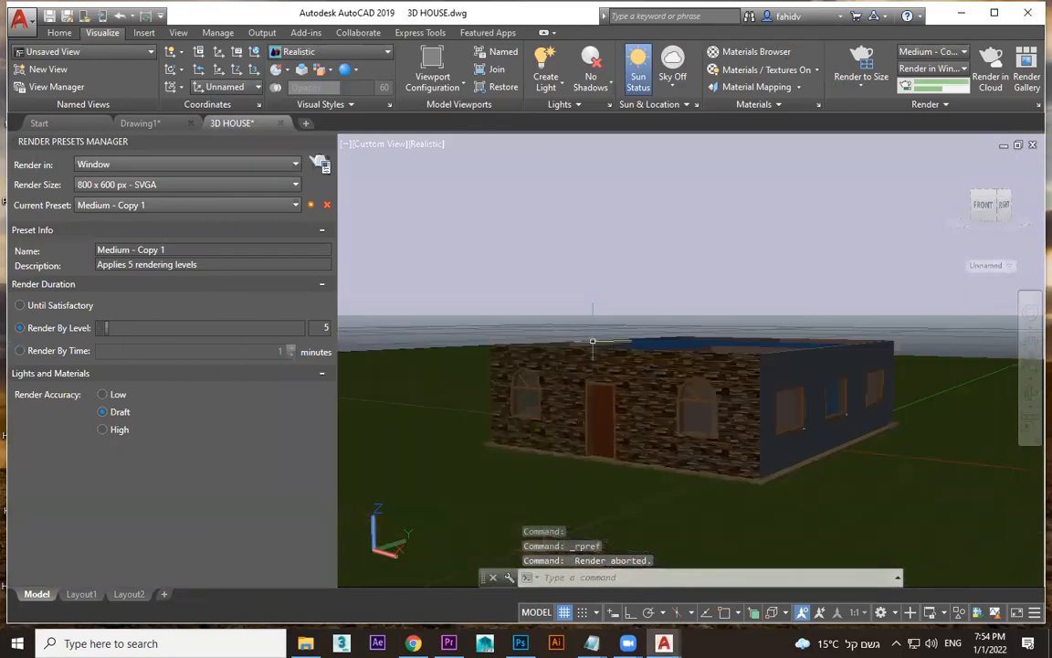
left_click(322, 164)
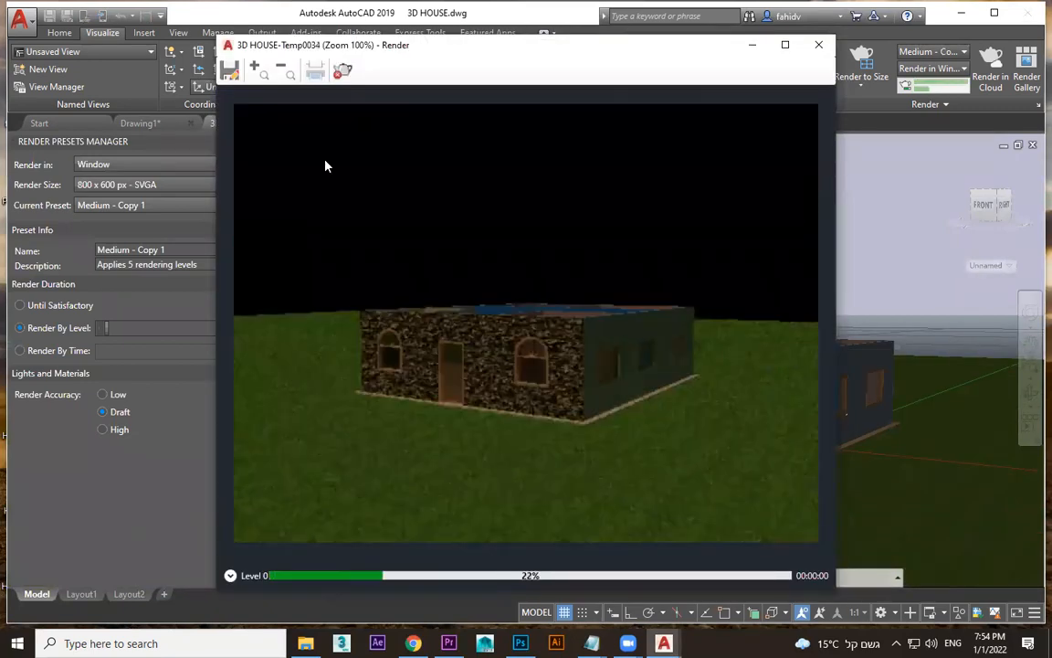
left_click(818, 45)
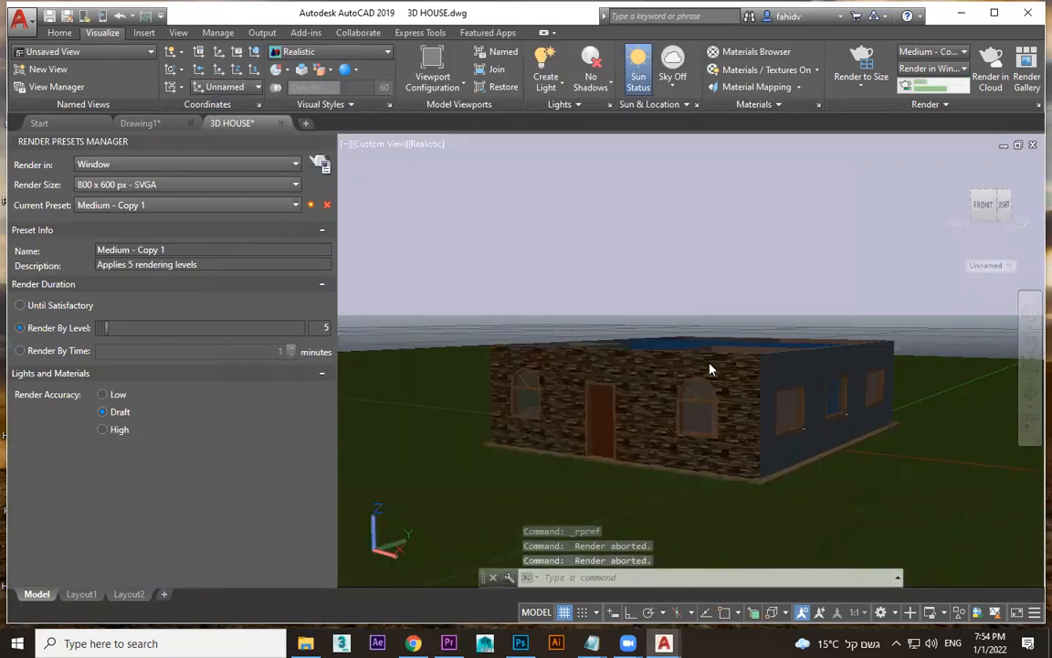
- Zoom to a window around the whole house, start a test render of it and close the render window
key("Escape")
key("Escape")
key("Return")
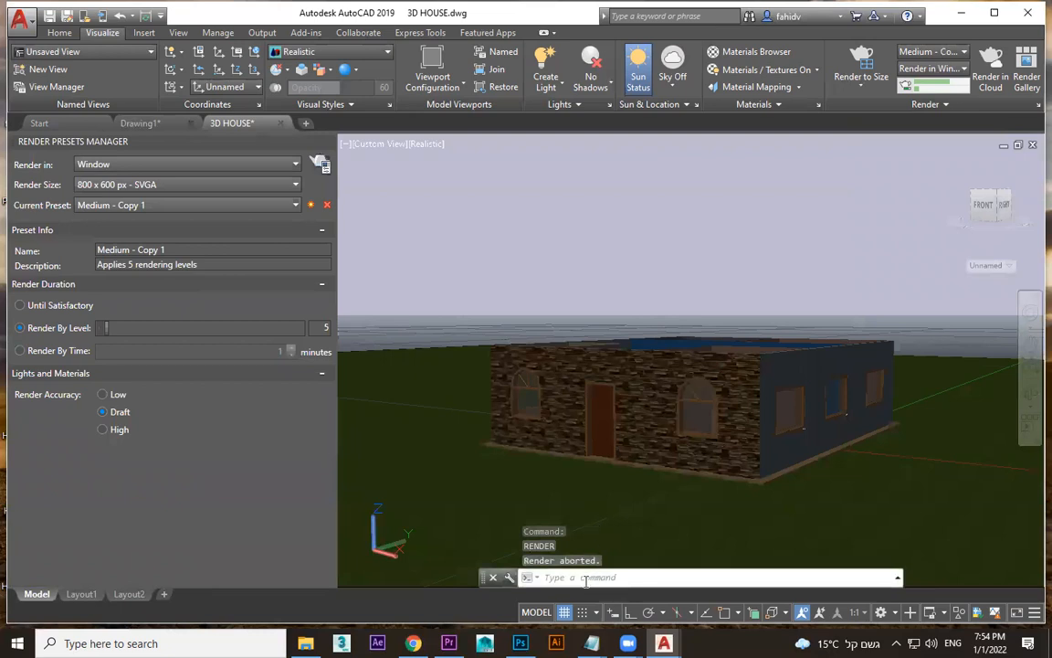
type("z")
key("Return")
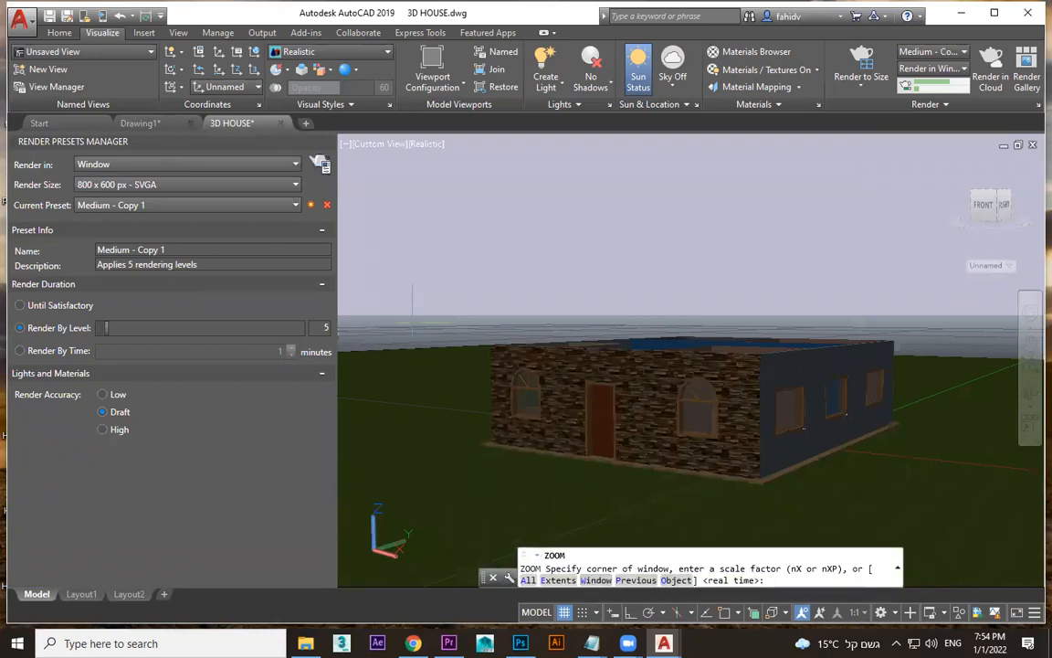
left_click(407, 279)
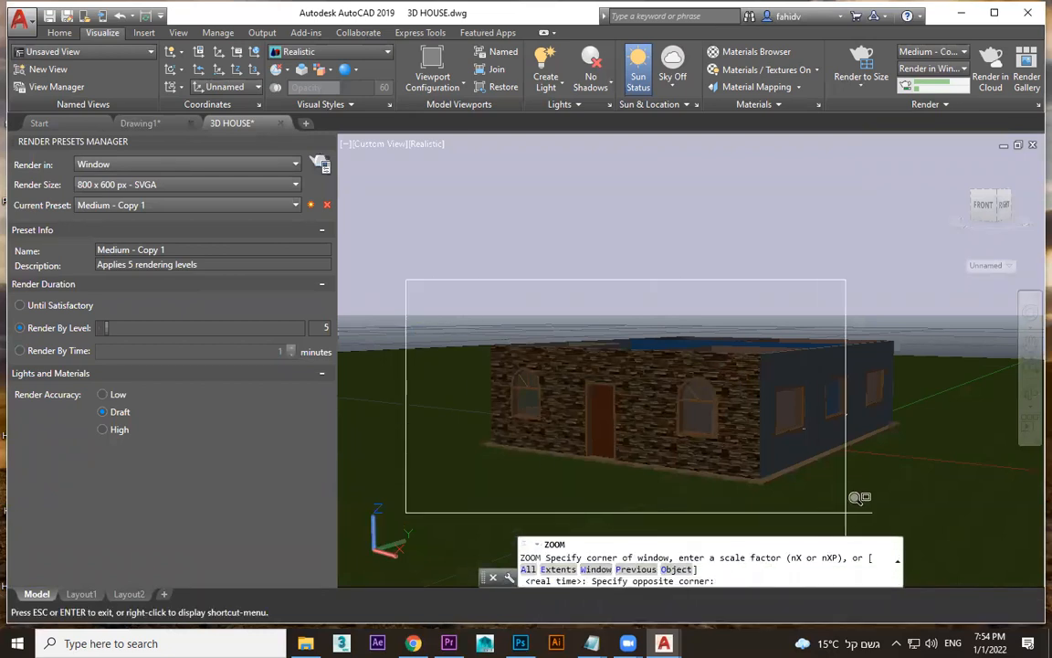
left_click(963, 522)
middle_click_drag(916, 474, 873, 493)
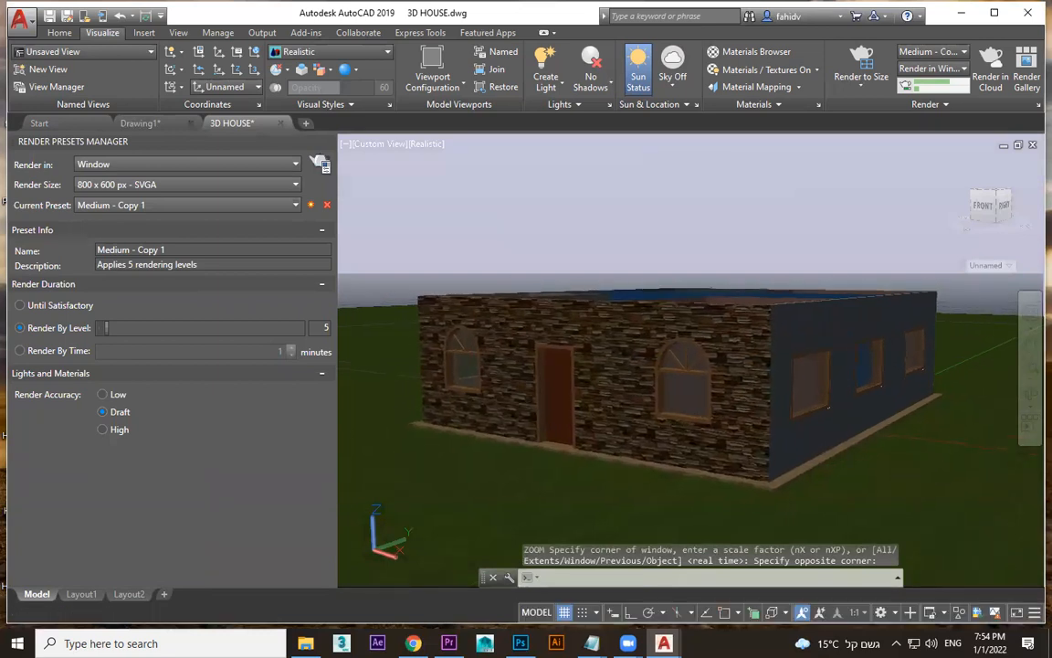
left_click(320, 164)
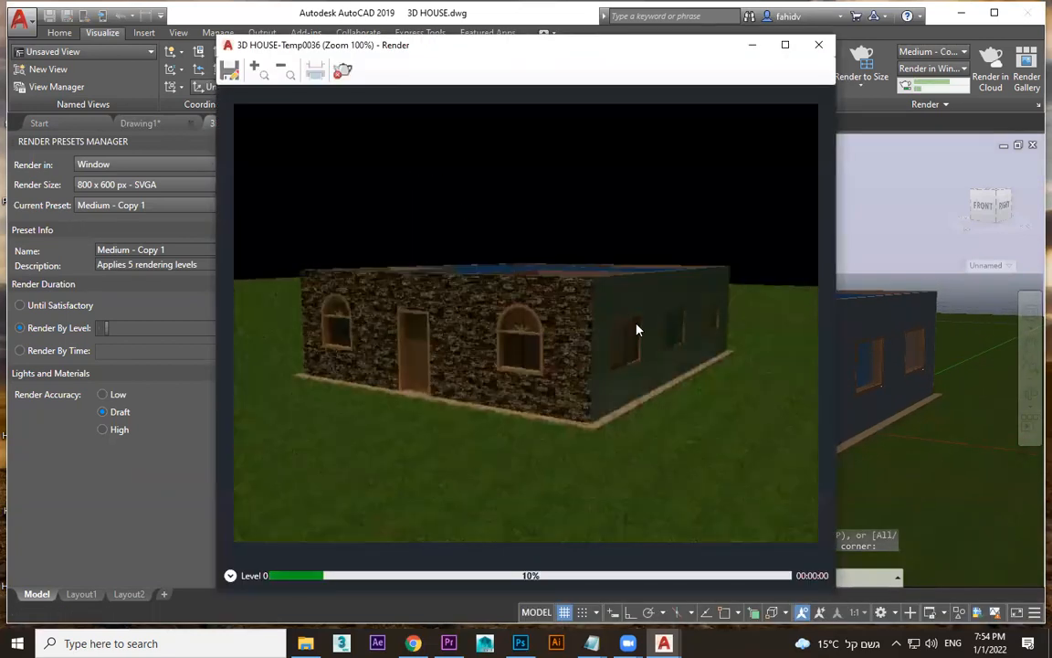
left_click(819, 44)
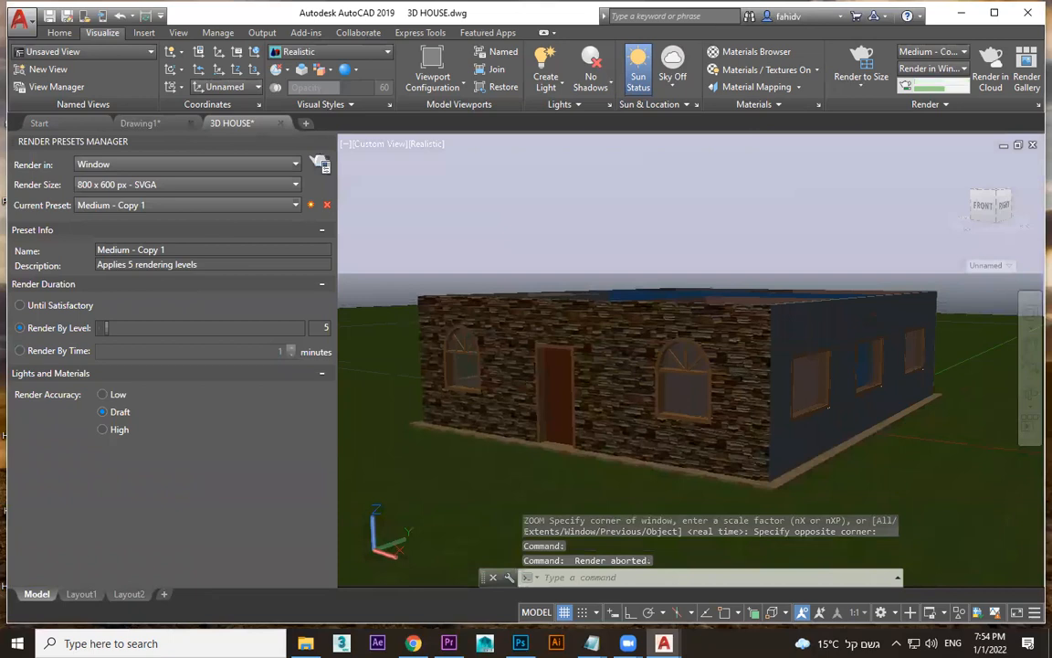
- Start a test render of the house from above with its rooms in view, and close the render window and Render Presets Manager
middle_click_drag(759, 350, 754, 402, "shift")
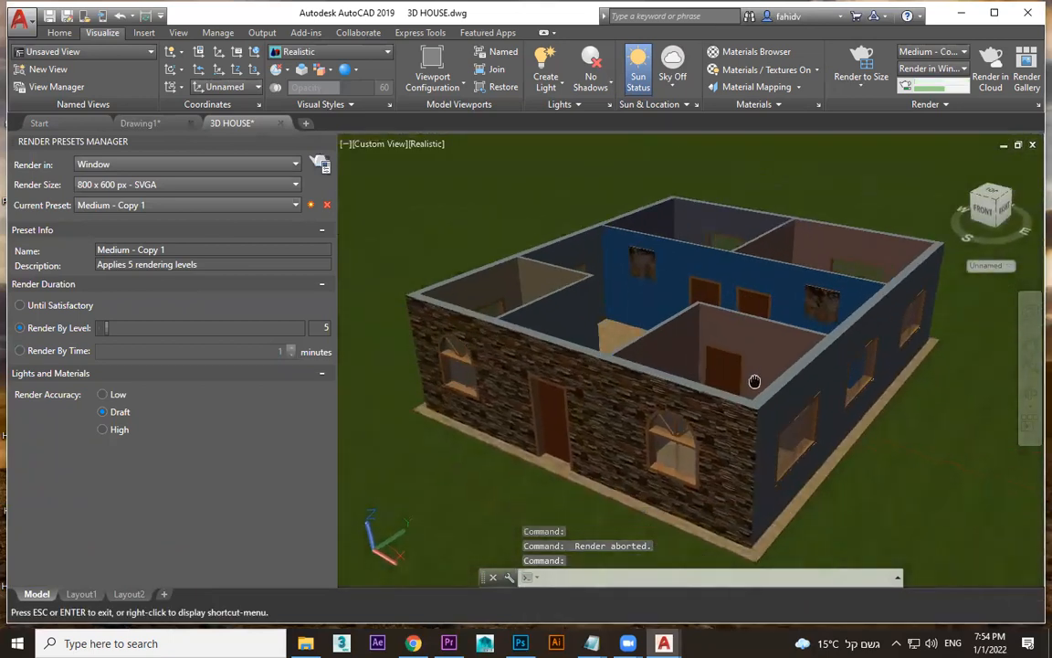
left_click(322, 164)
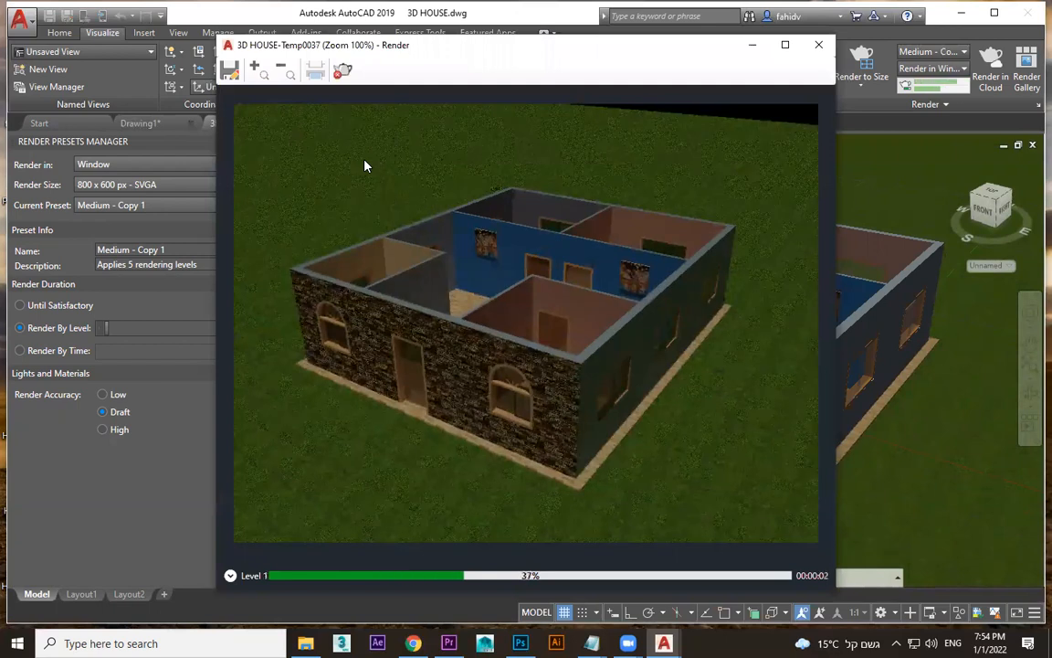
left_click(819, 44)
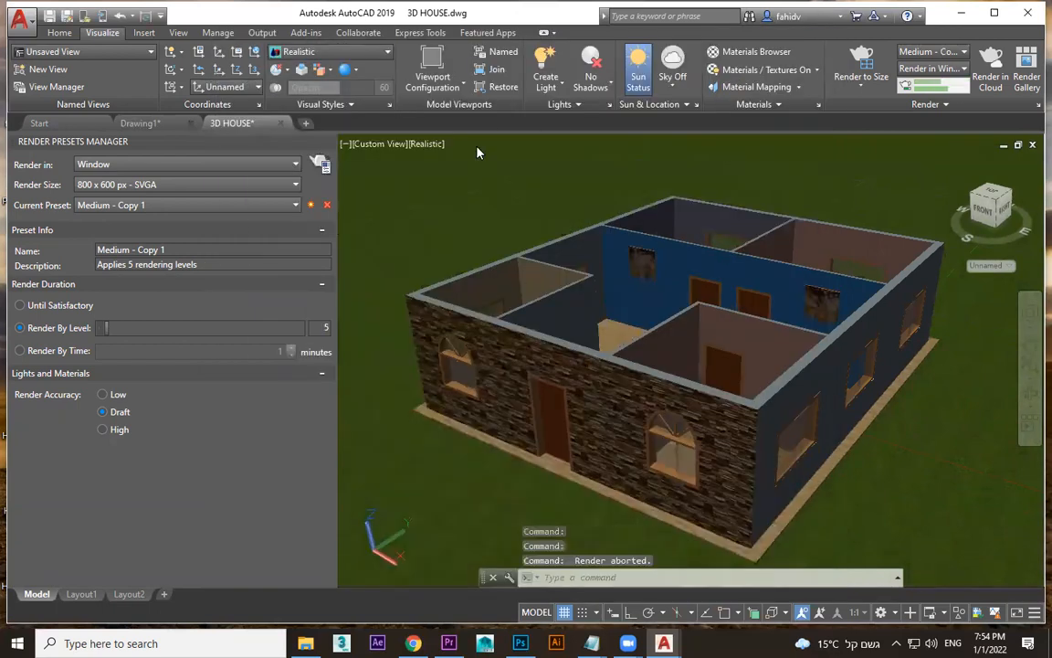
left_click(328, 141)
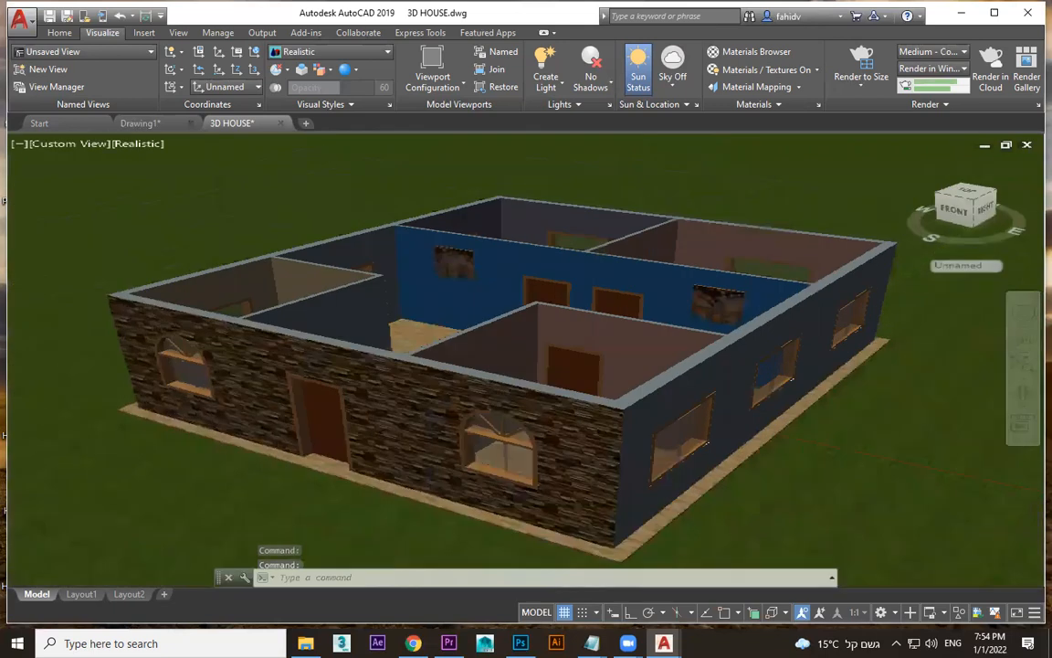
- Restore the Camera1 view and switch the viewport to SW Isometric
left_click(37, 146)
mouse_move(55, 157)
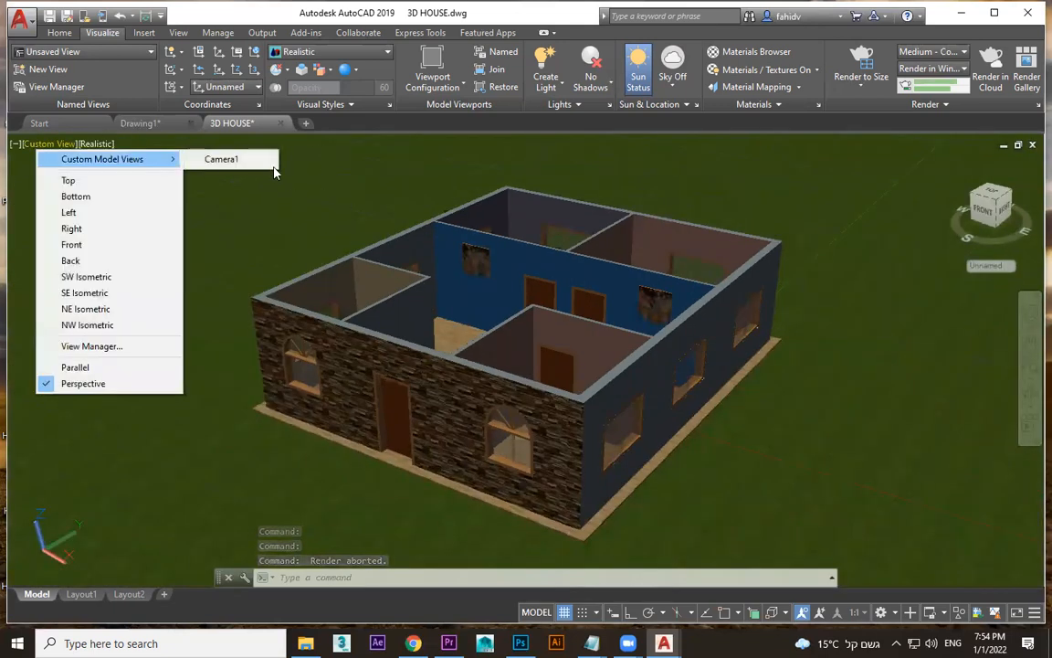
left_click(221, 159)
left_click(32, 146)
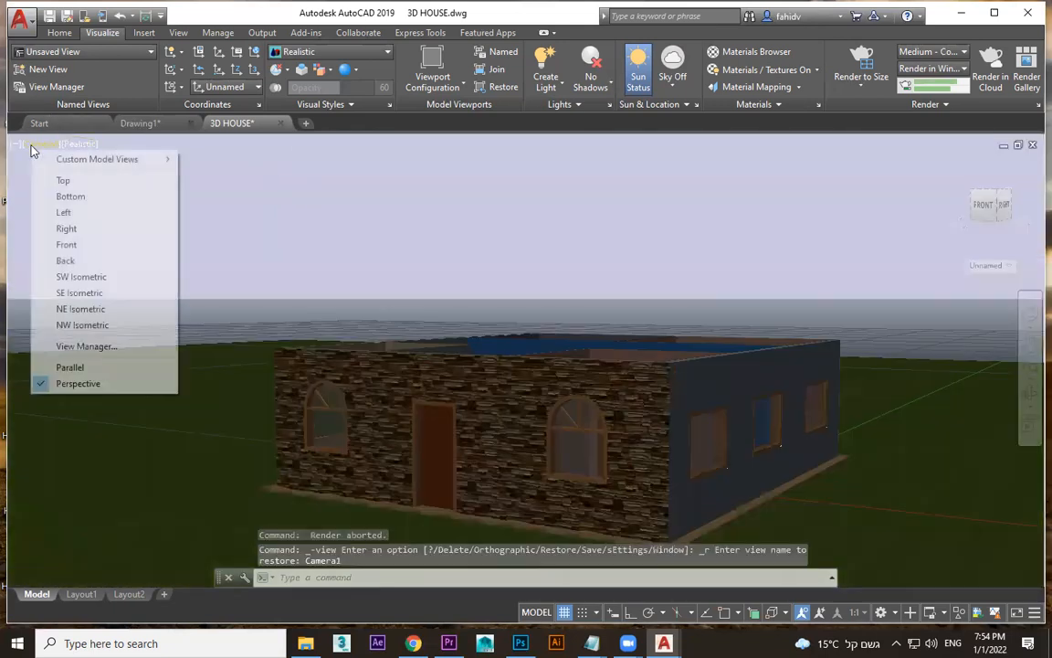
left_click(112, 275)
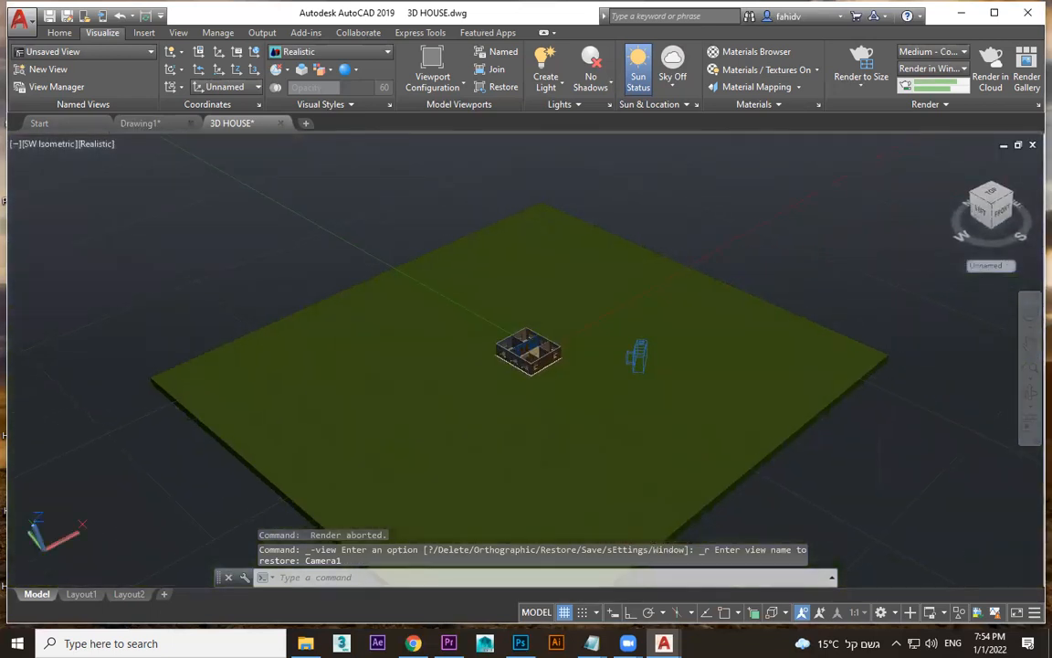
- Create a second camera at the west edge of the ground, with its target beyond the east side of the house
key("Escape")
key("Escape")
type("CAL")
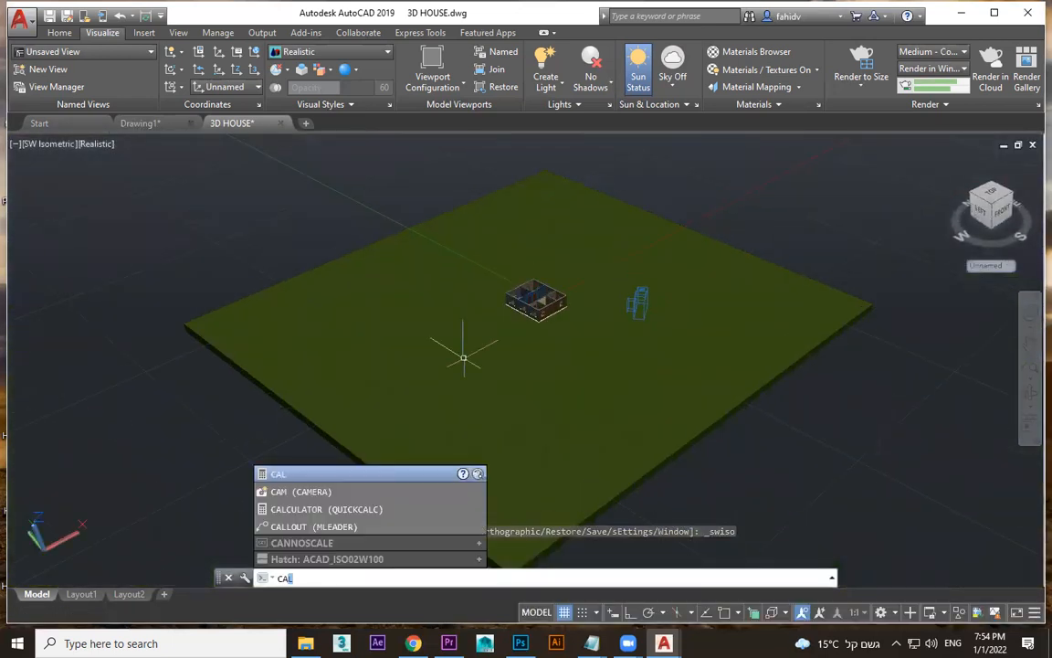
type("M")
key("Return")
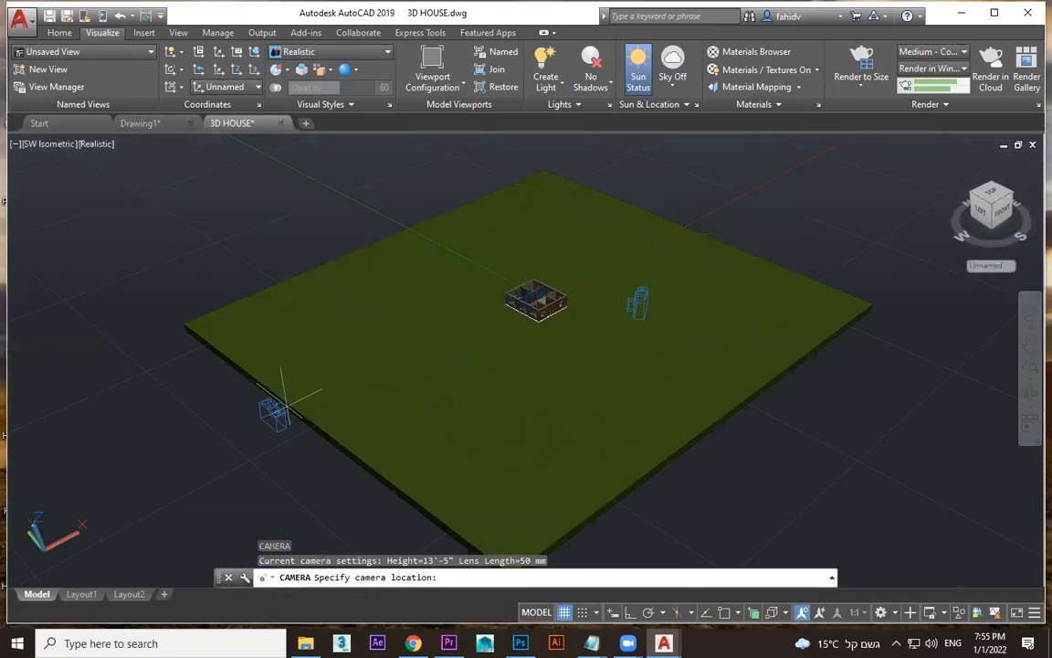
left_click(284, 402)
left_click(702, 194)
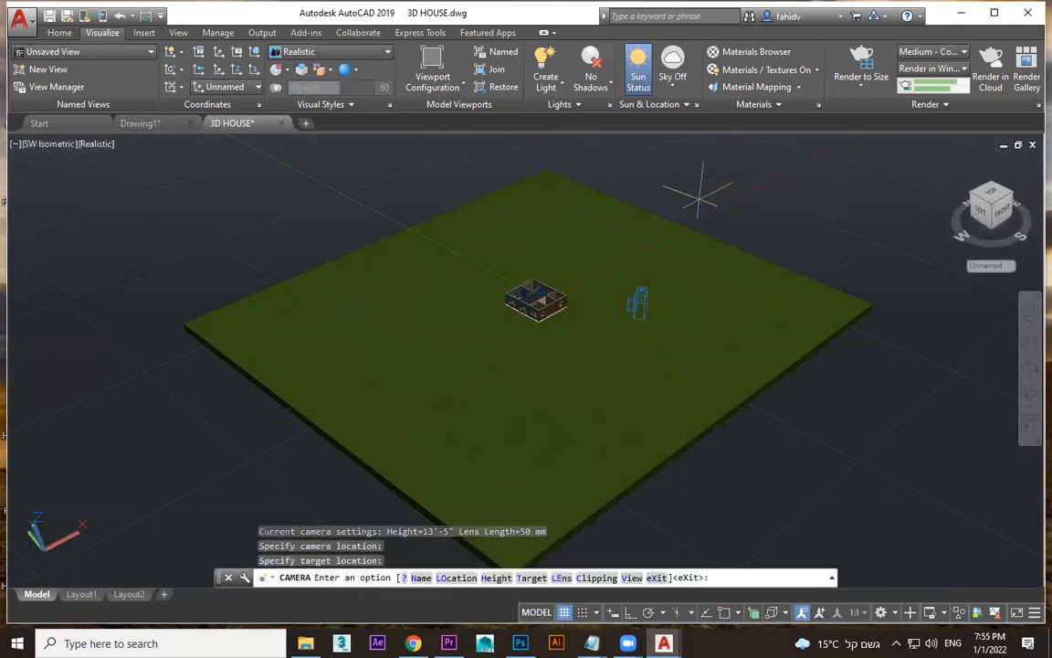
key("Return")
- Select the new camera, move it east toward the house and shift it slightly south to frame the whole side facade
scroll(528, 301, "up", 1)
left_click(355, 361)
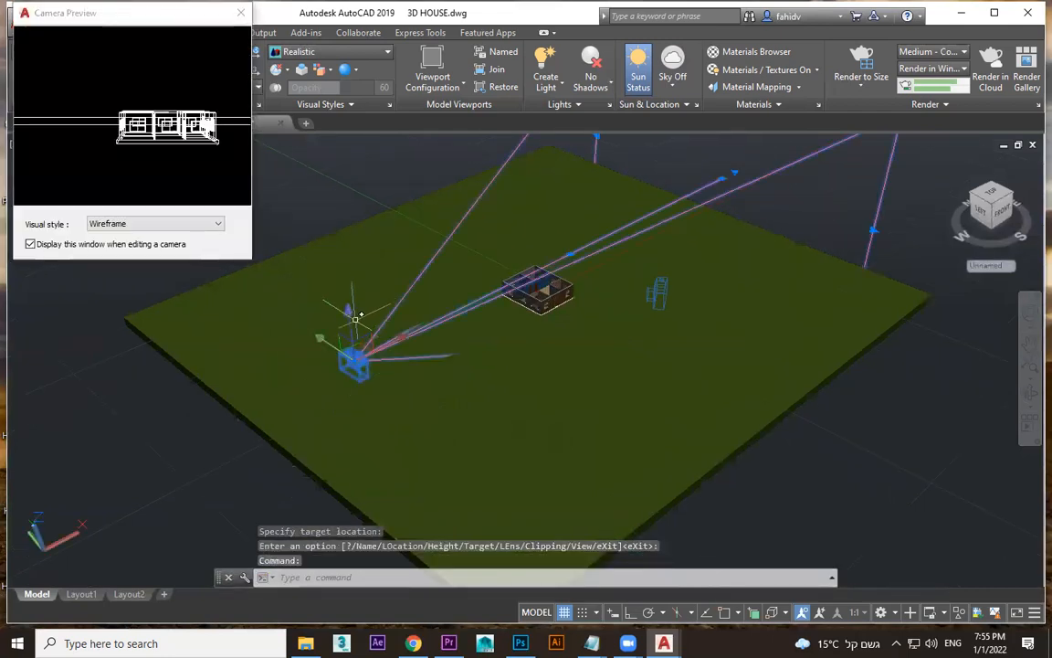
left_click(392, 339)
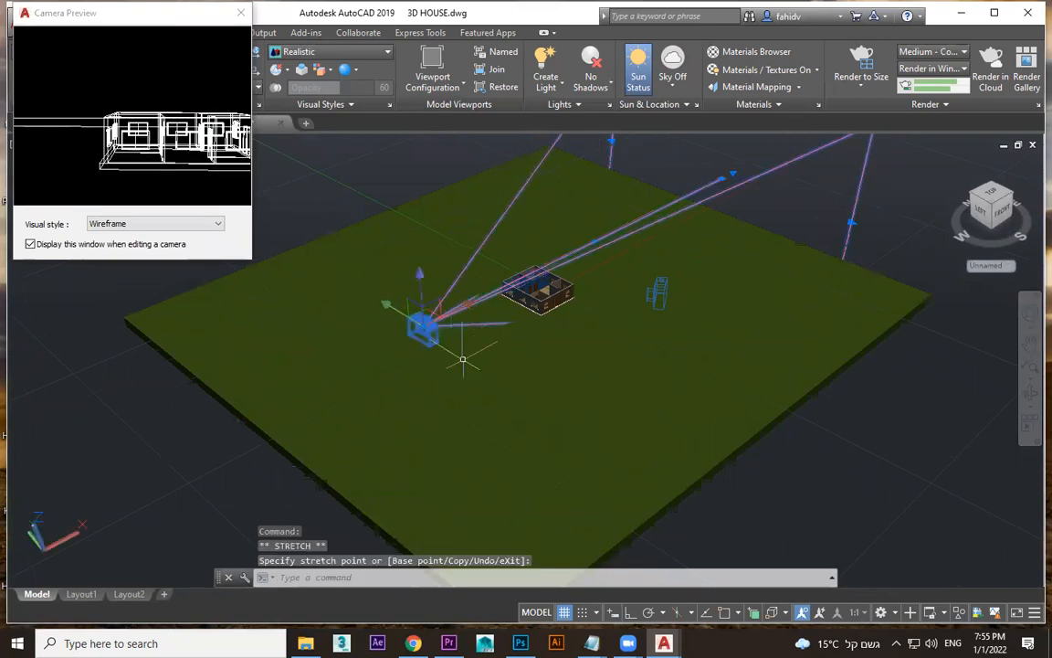
left_click(386, 304)
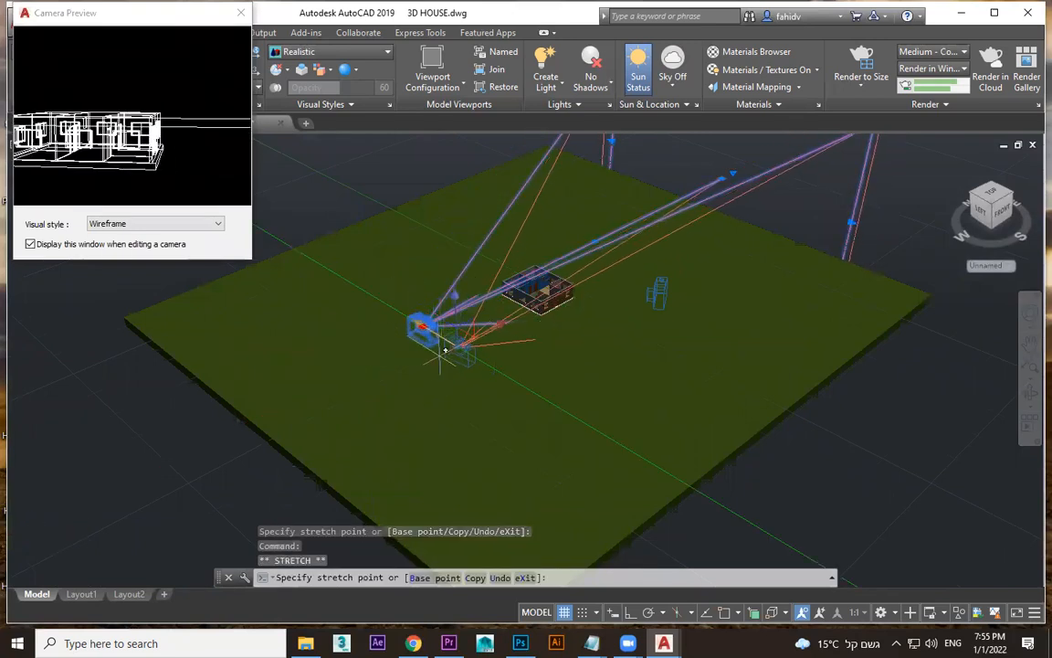
left_click(418, 356)
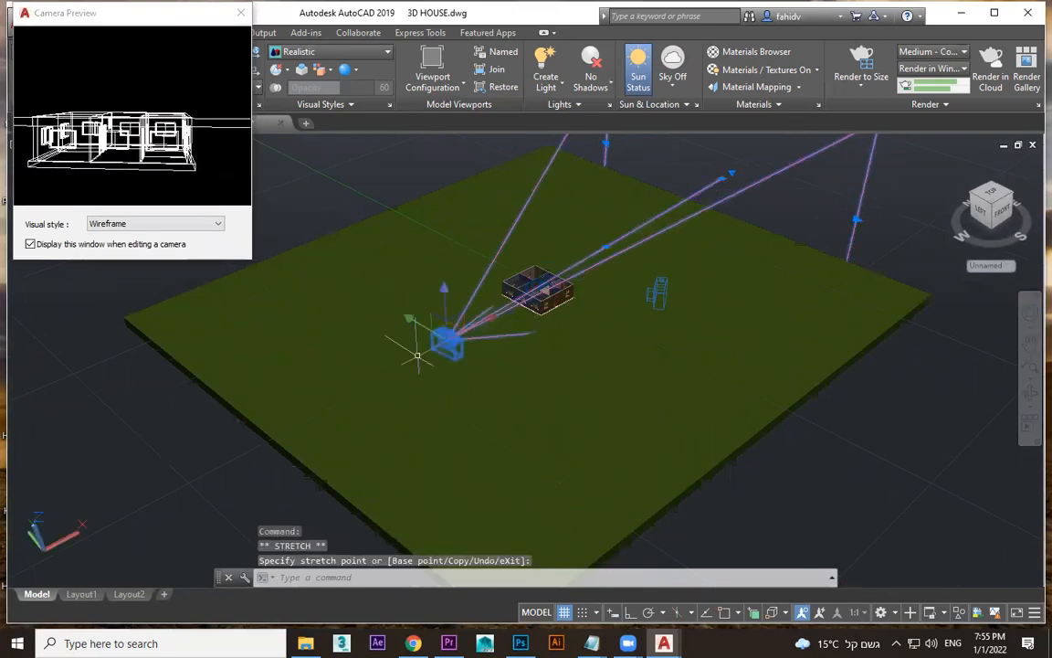
- Clear the selection, check the house through the Camera2 view and return to the Camera1 view
key("Escape")
key("Escape")
left_click(50, 146)
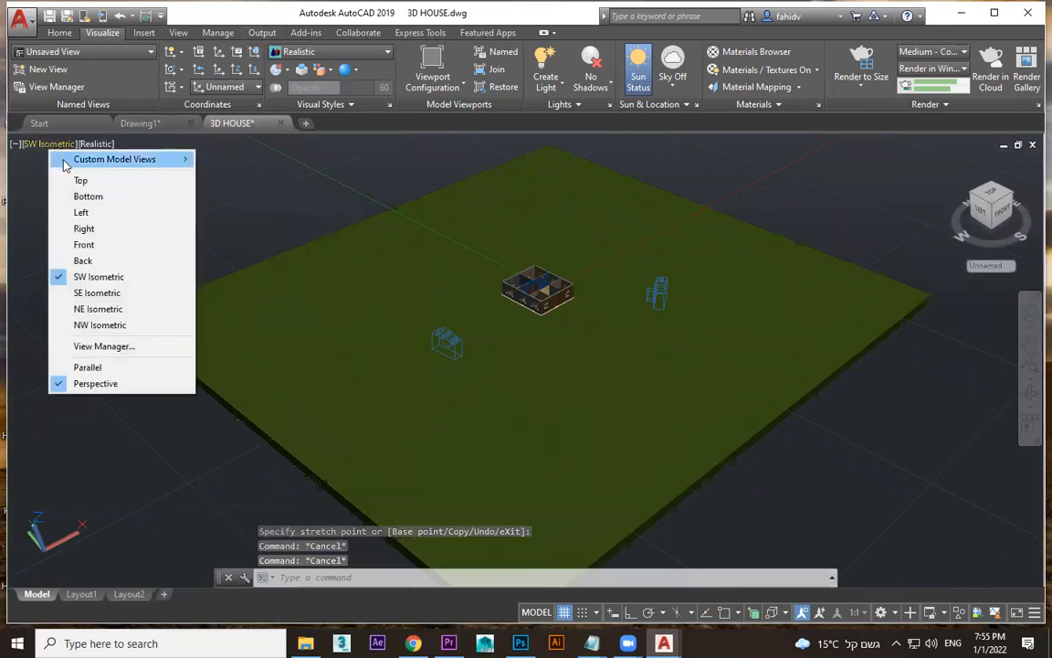
mouse_move(110, 160)
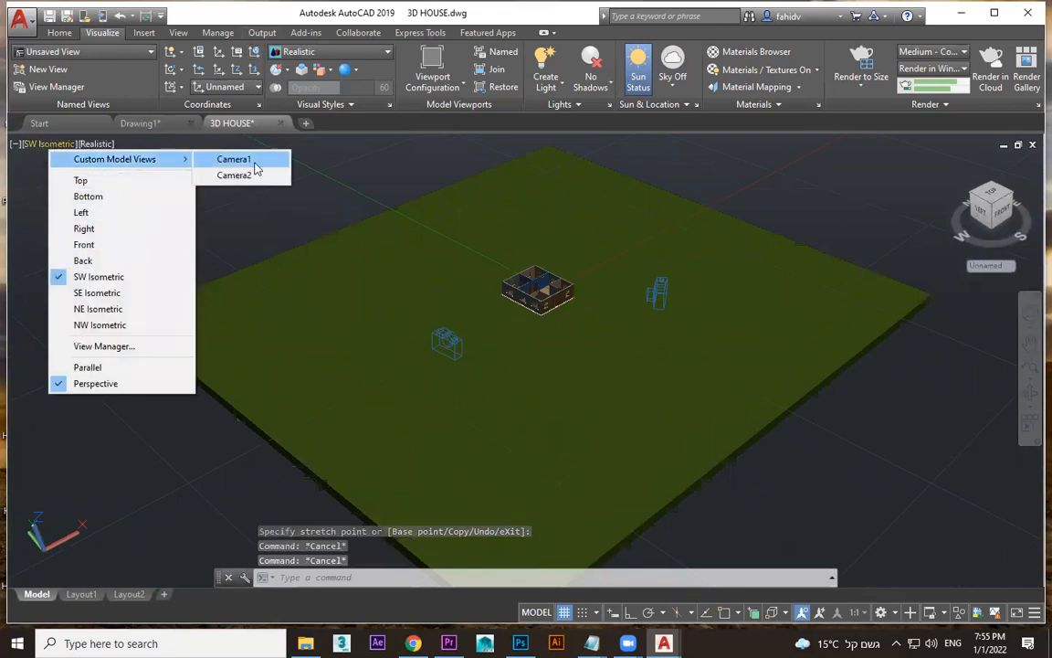
left_click(247, 174)
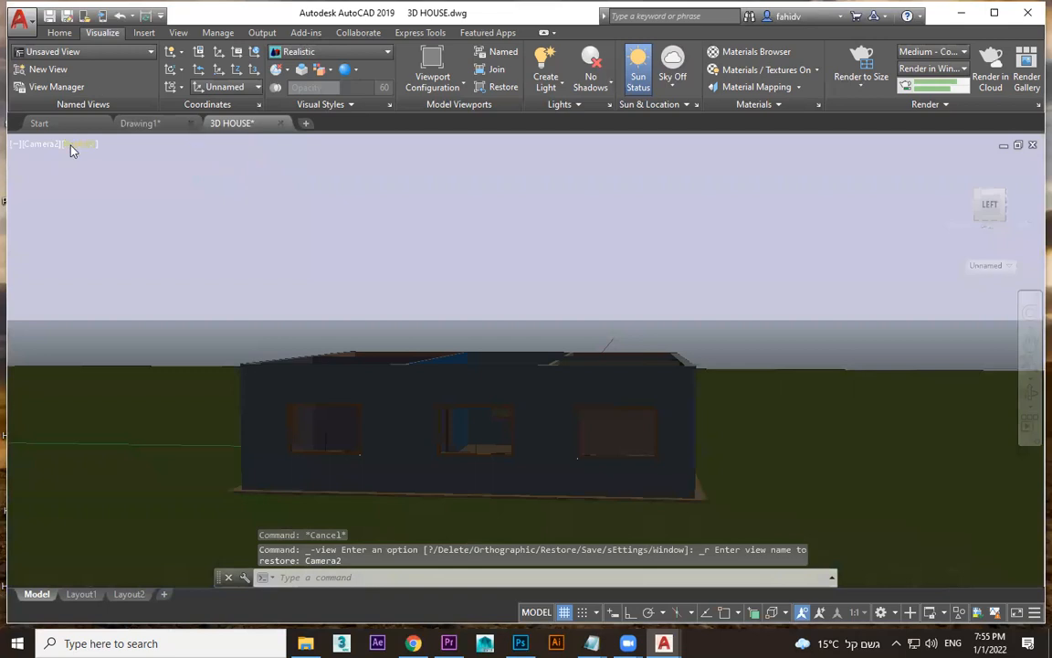
left_click(47, 150)
mouse_move(110, 157)
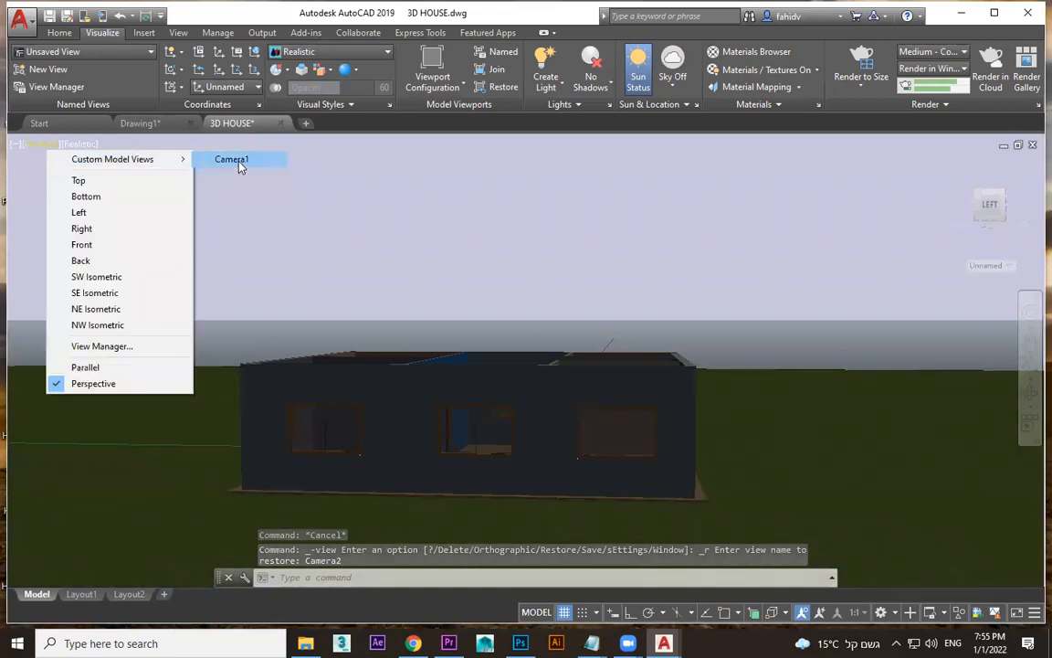
left_click(239, 162)
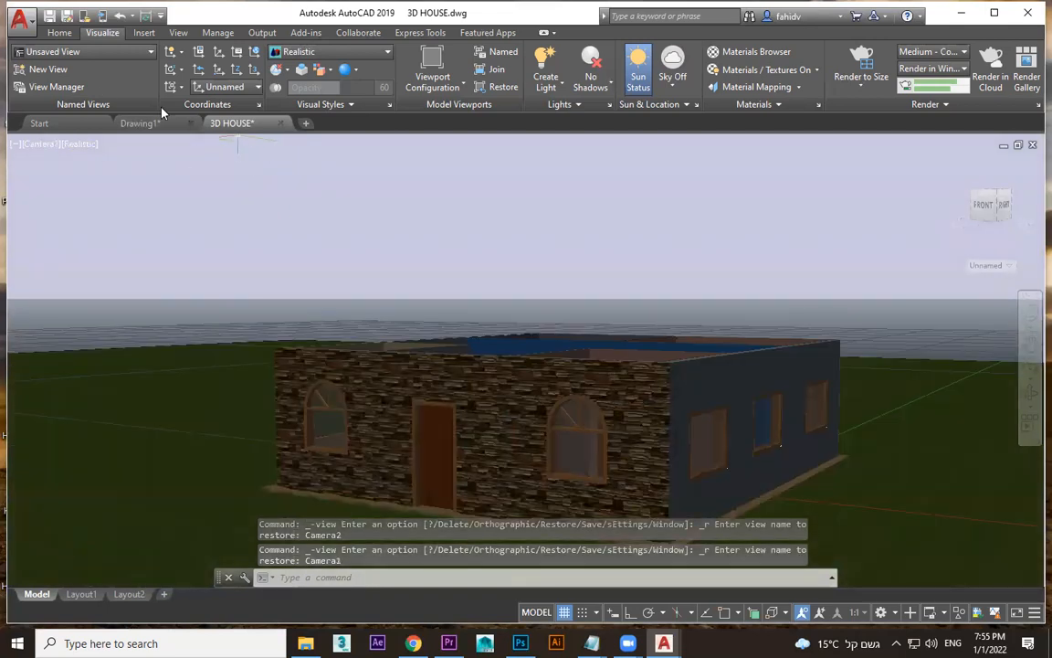
- Look down into the house from above, reopen the Render Presets Manager, start a test render and cancel it
middle_click_drag(582, 316, 625, 343, "shift")
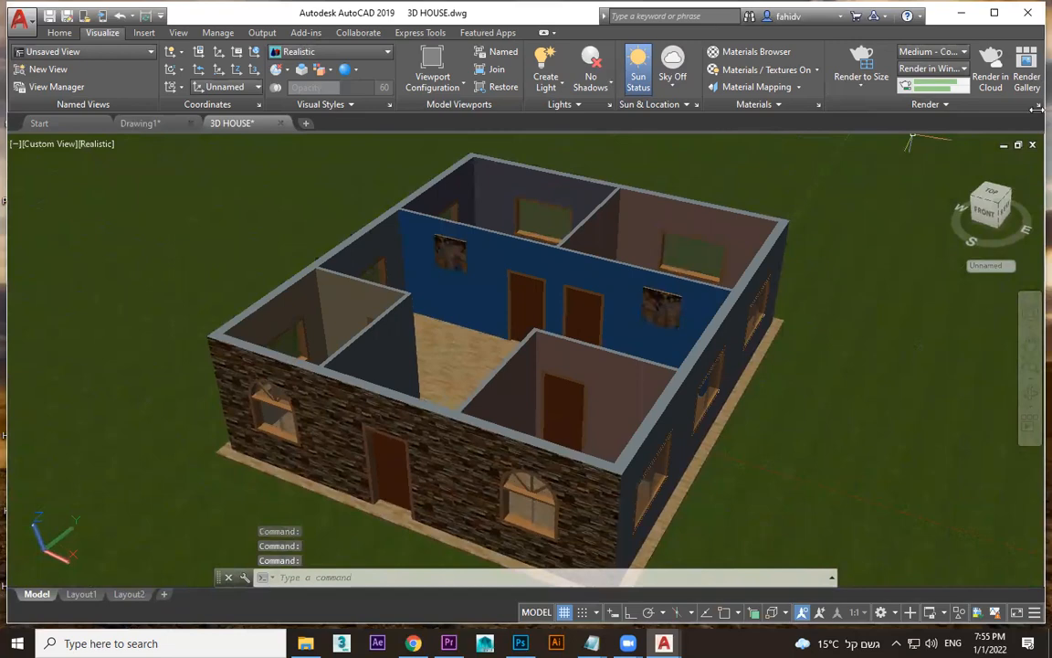
left_click(1035, 107)
left_click(302, 146)
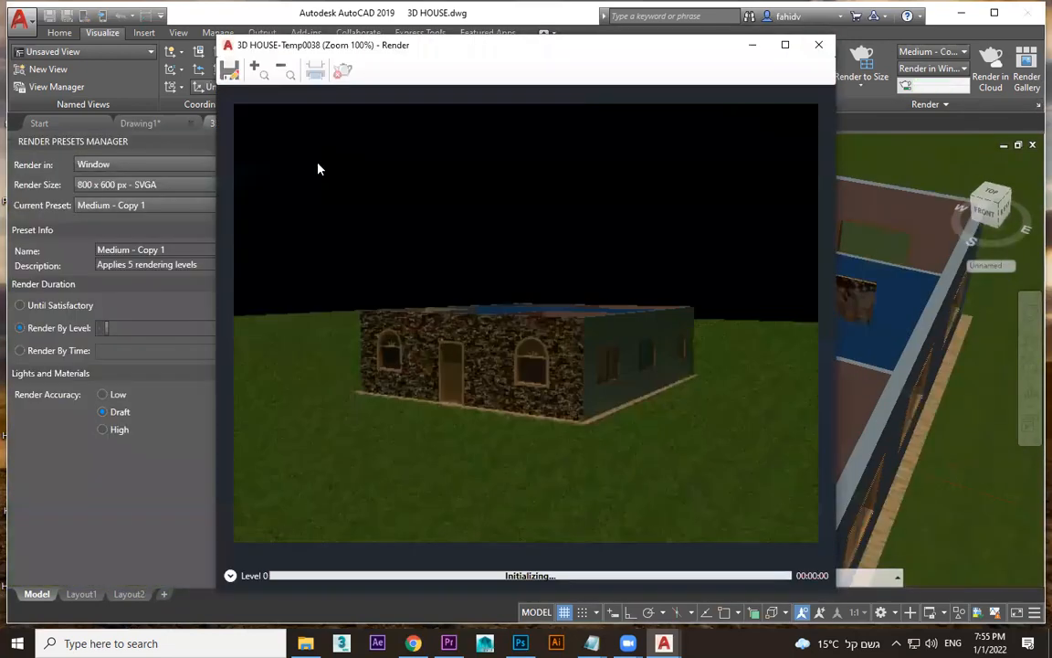
key("Escape")
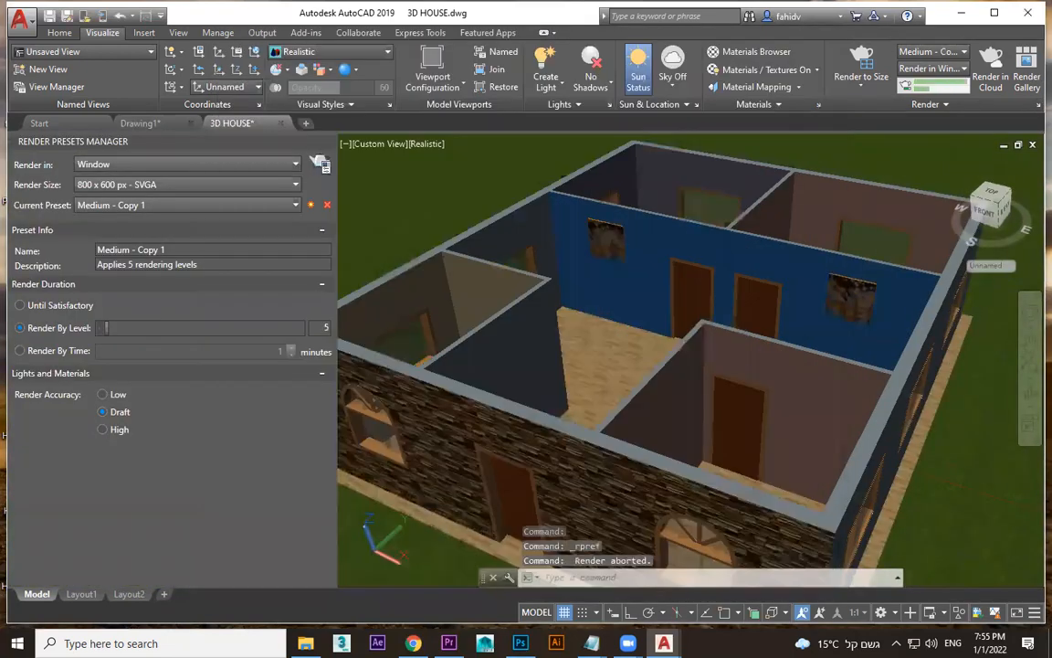
scroll(724, 301, "down", 4)
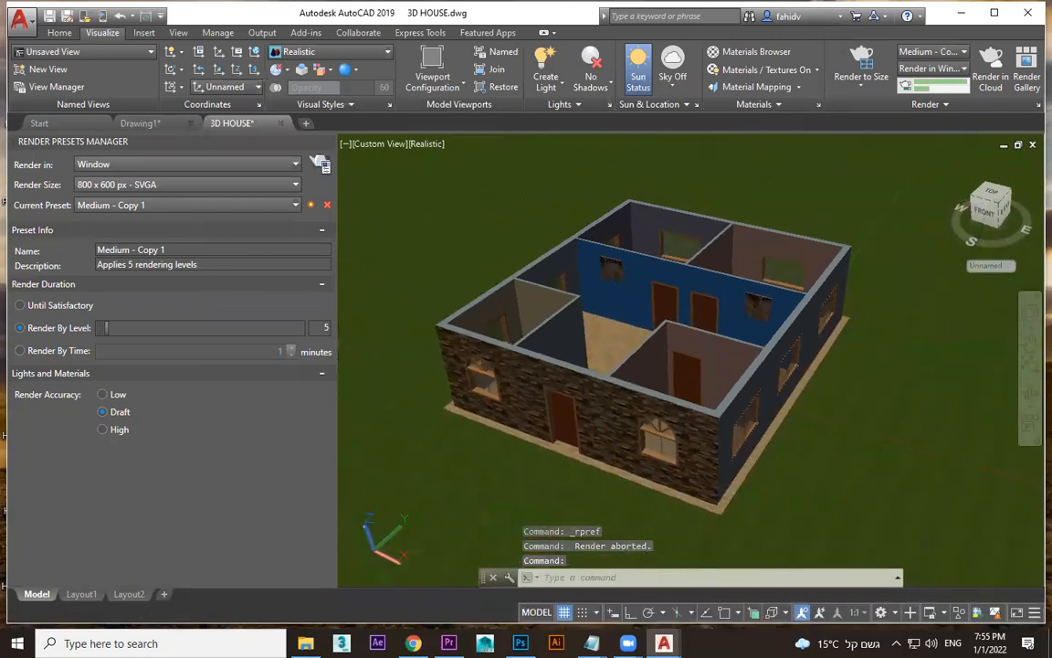
- Start and cancel a quick test render, and set the preset to High accuracy with a 1920 x 1080 px Full HDTV render size
left_click(320, 162)
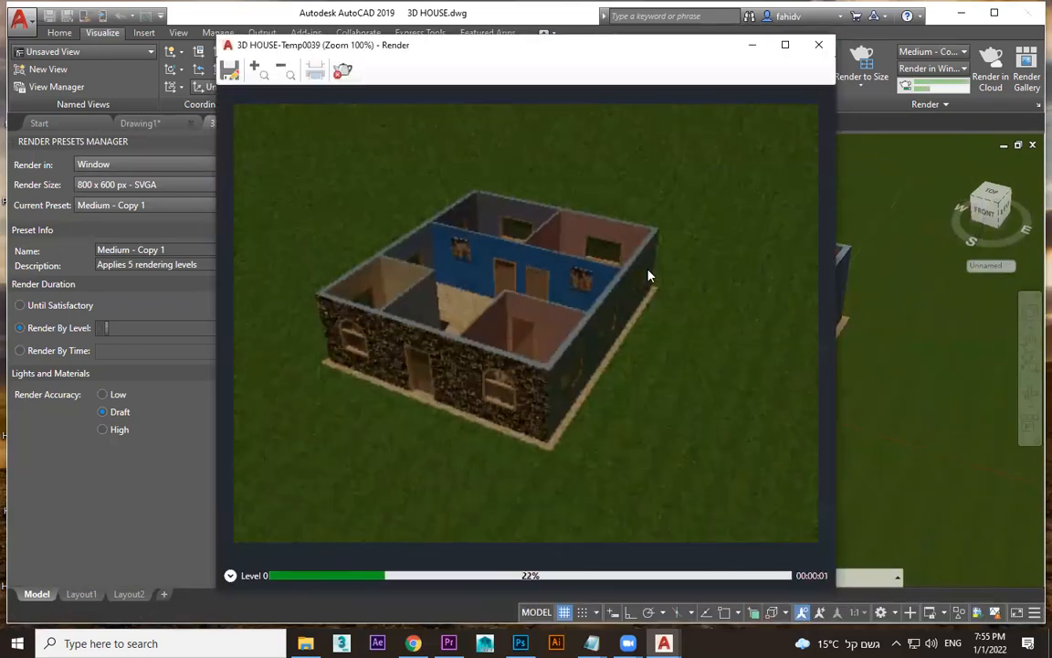
left_click(818, 46)
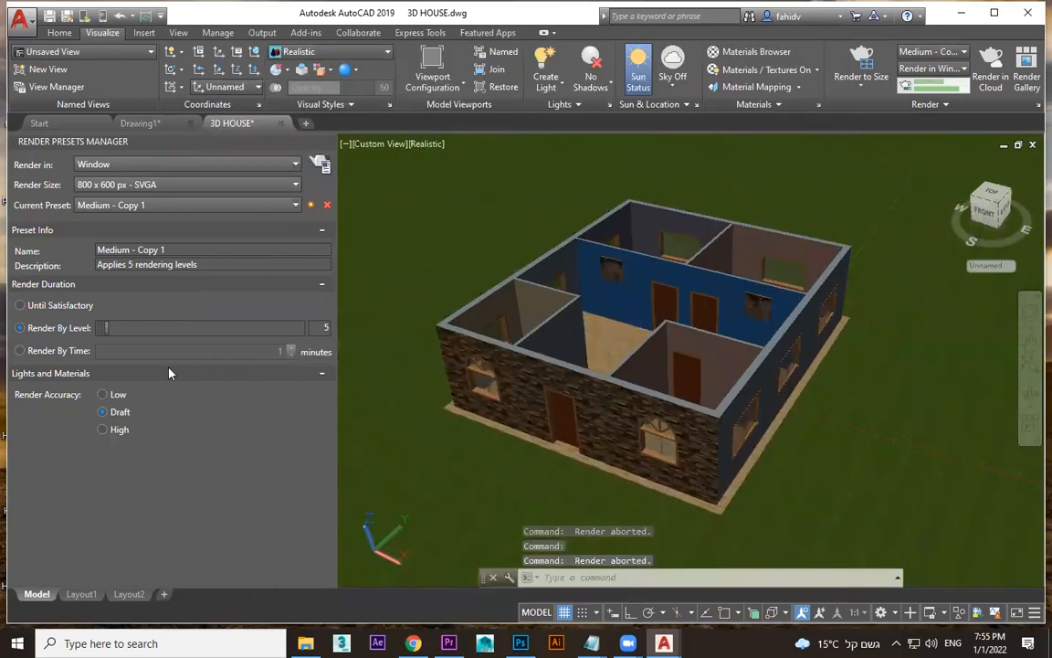
left_click(104, 431)
left_click(121, 188)
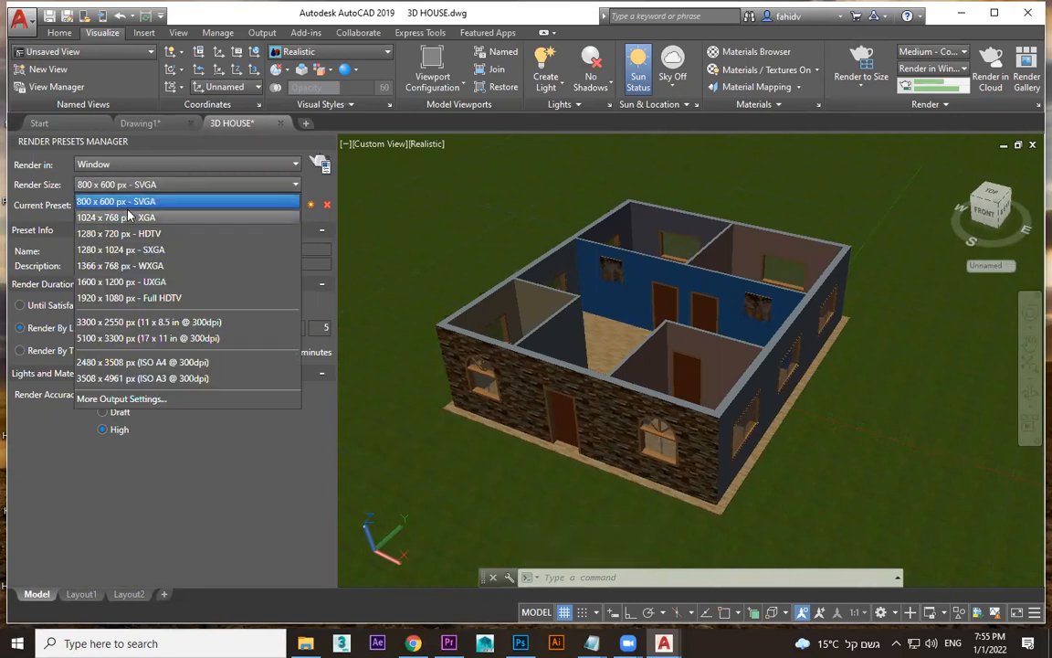
left_click(119, 298)
left_click(120, 185)
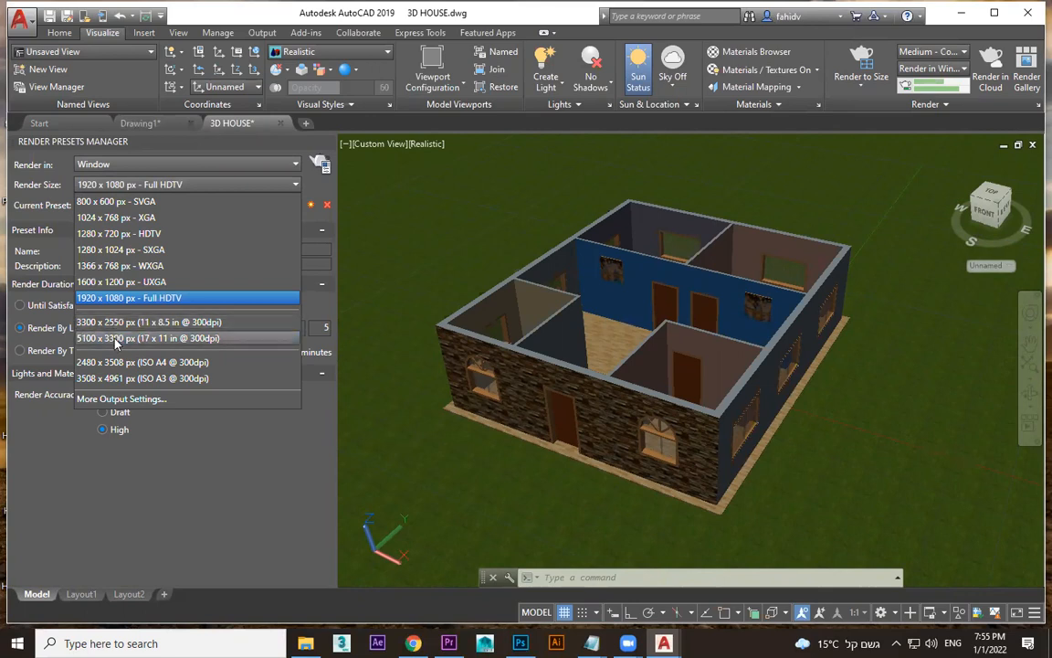
left_click(121, 297)
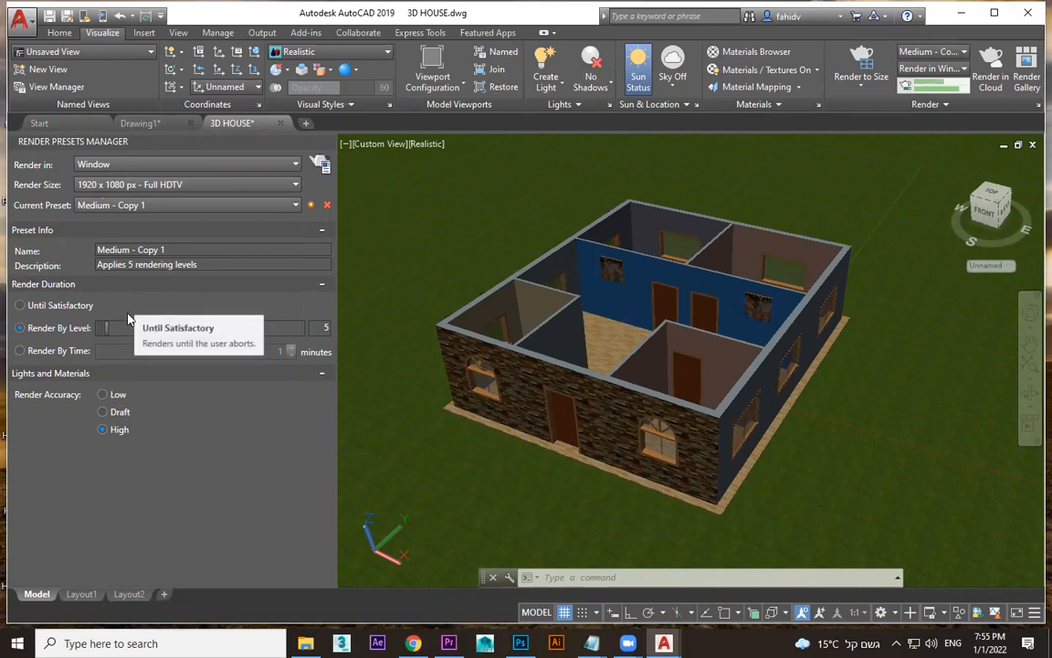
left_click(183, 251)
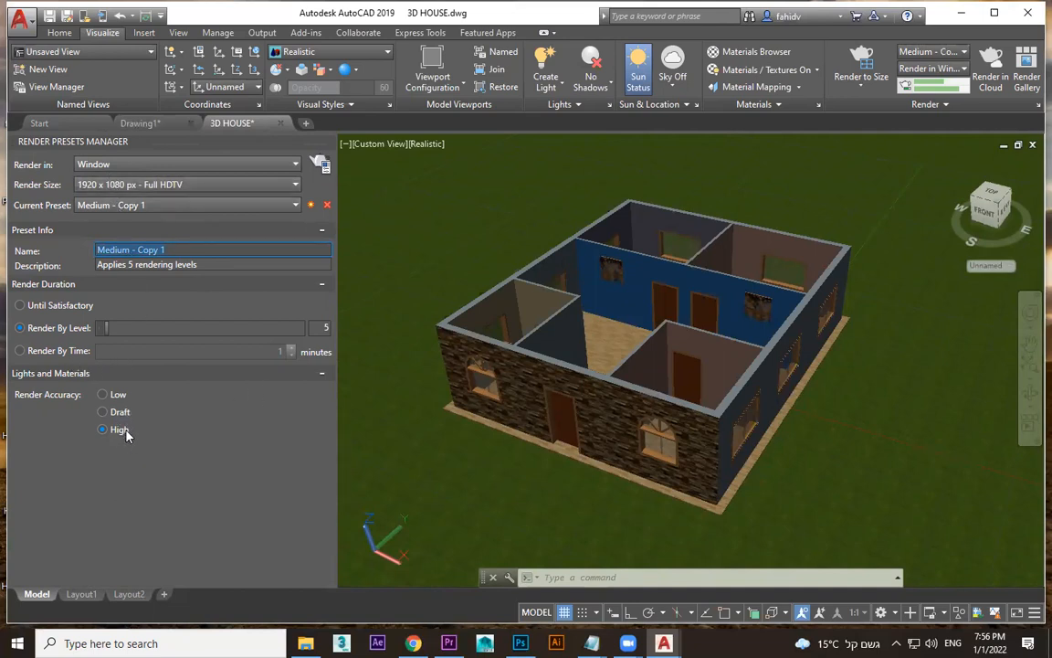
- Render the elevated house view and inspect the image in the render window as it develops
left_click(323, 163)
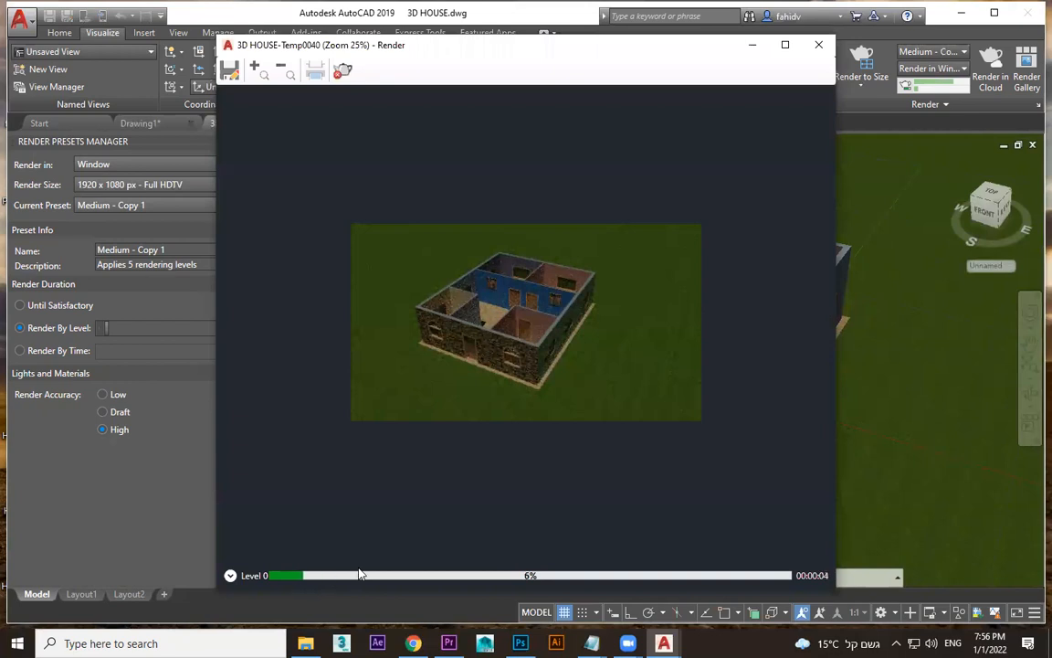
scroll(467, 357, "up", 2)
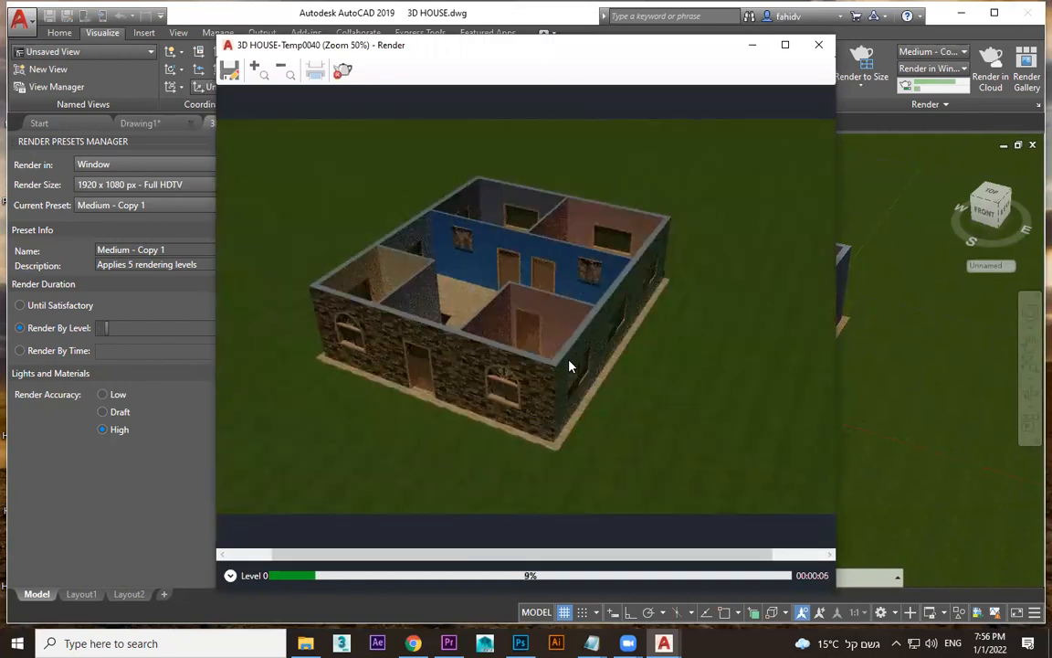
scroll(569, 364, "up", 1)
scroll(568, 365, "down", 2)
scroll(549, 425, "down", 1)
scroll(550, 425, "up", 1)
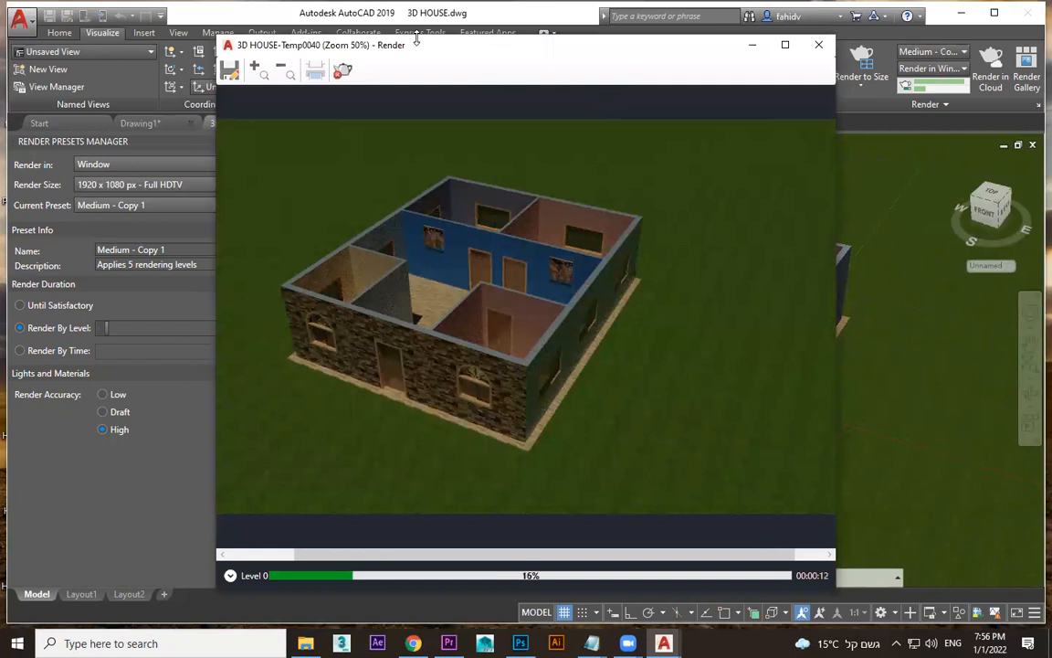
left_click(232, 73)
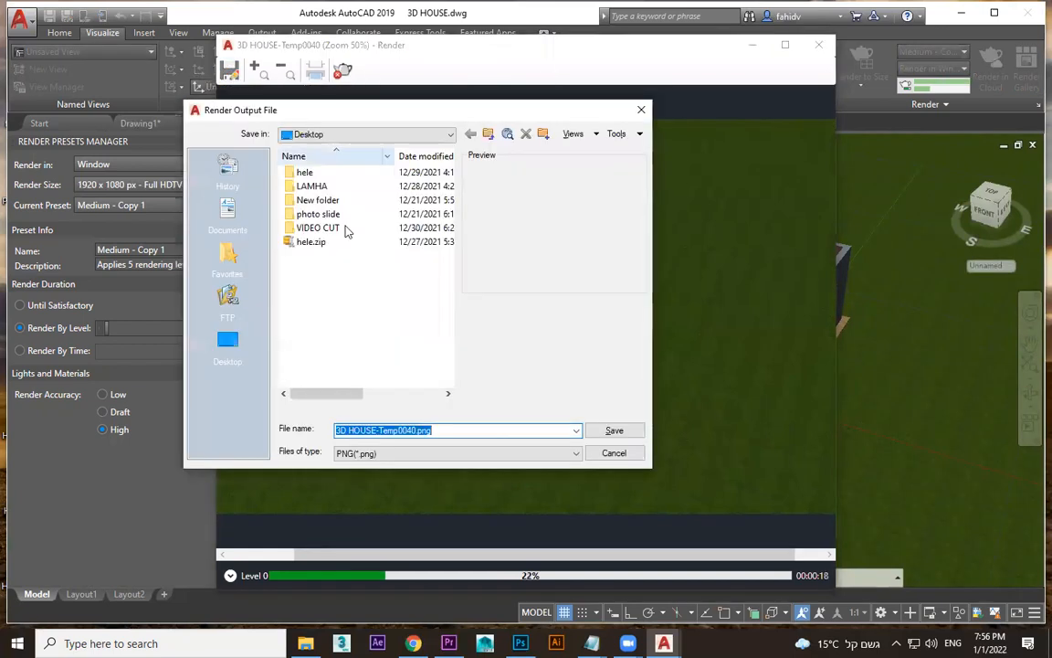
left_click(385, 457)
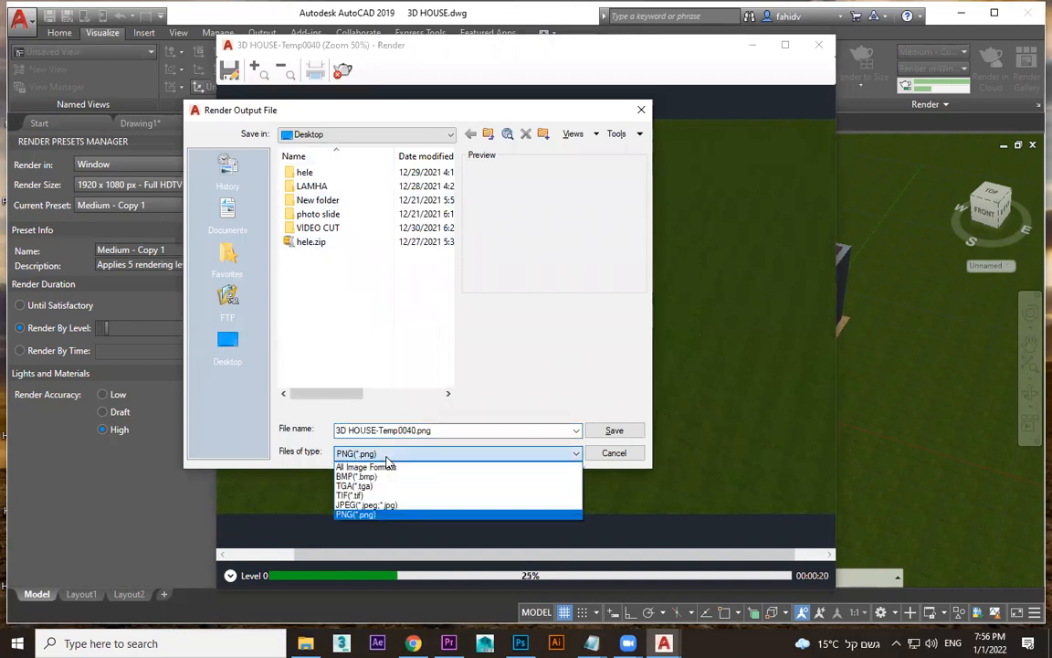
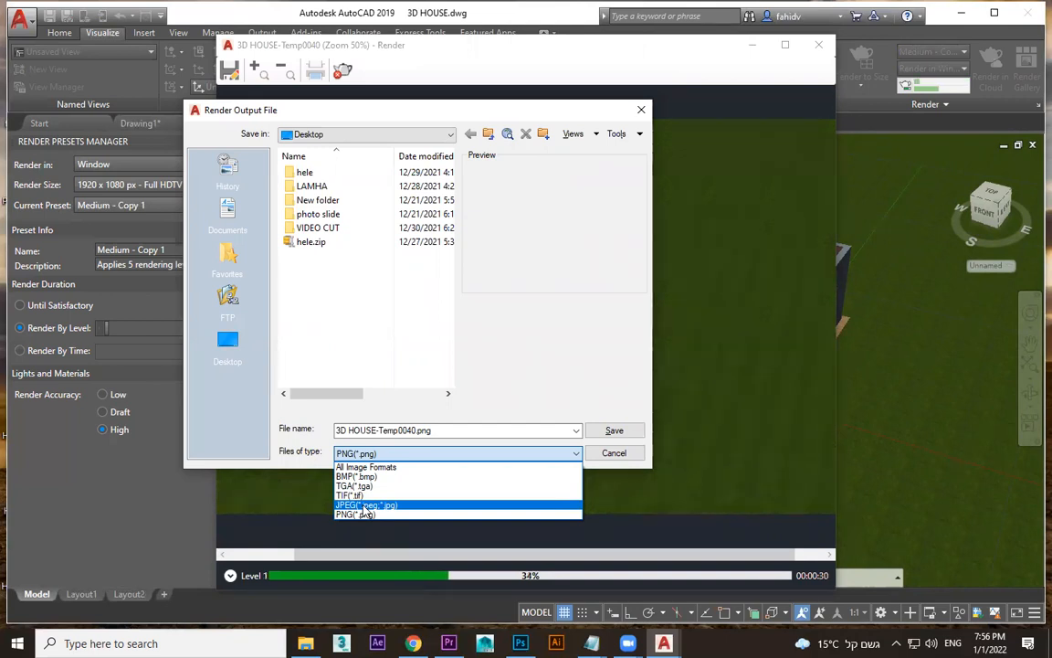
left_click(366, 505)
left_click_drag(449, 265, 394, 429)
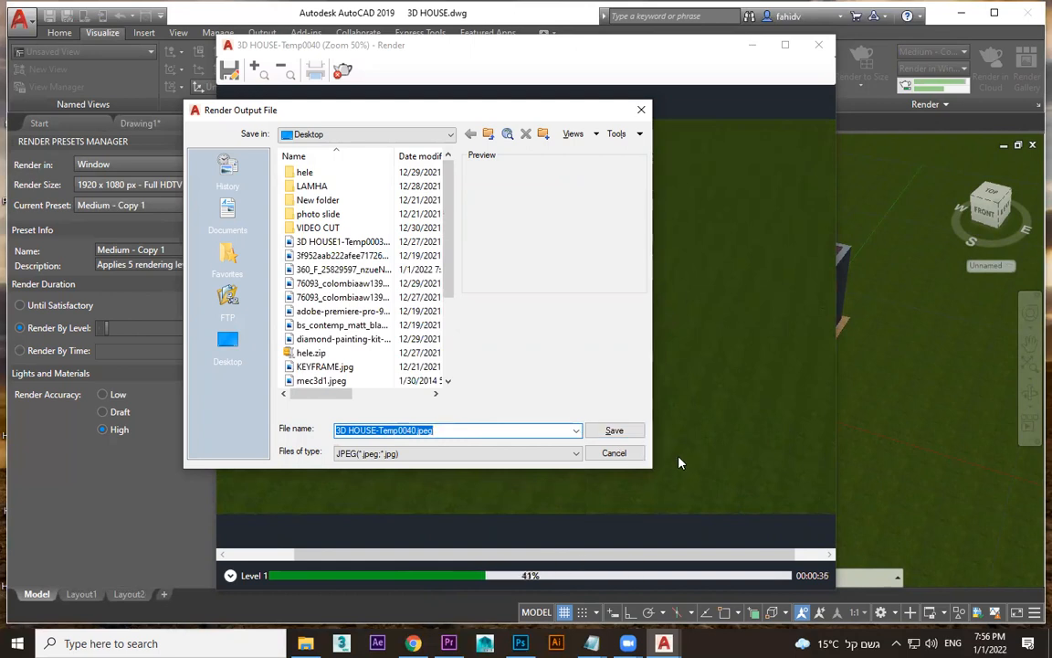
left_click(615, 454)
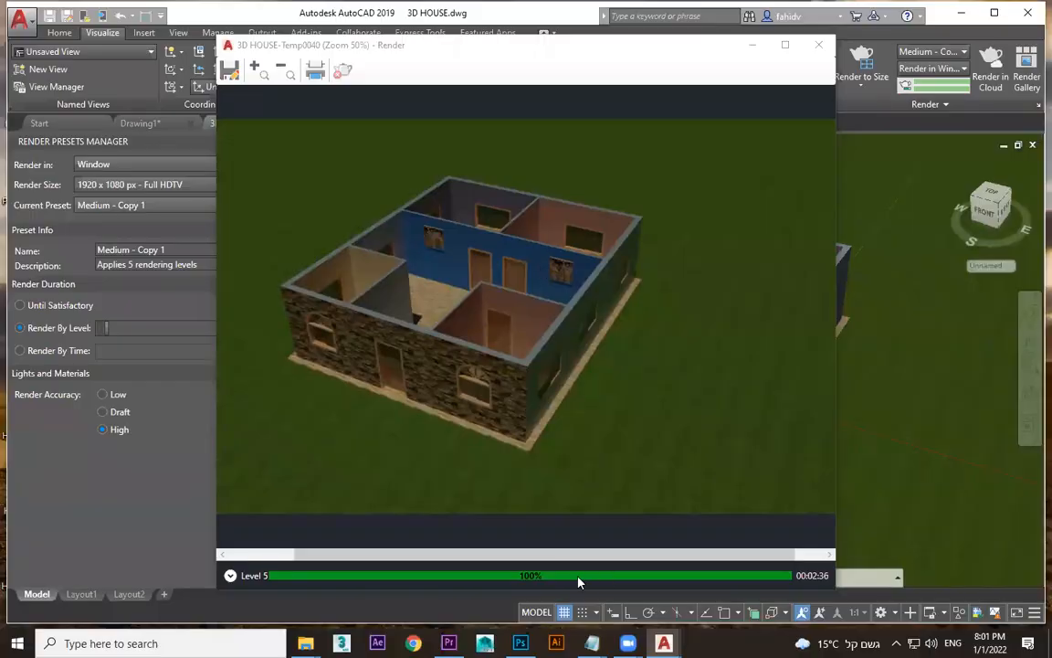
- Save the rendered image to the Desktop in JPEG format as 3D HOUSE-Temp0040.jpeg with a quality of 74
left_click(234, 77)
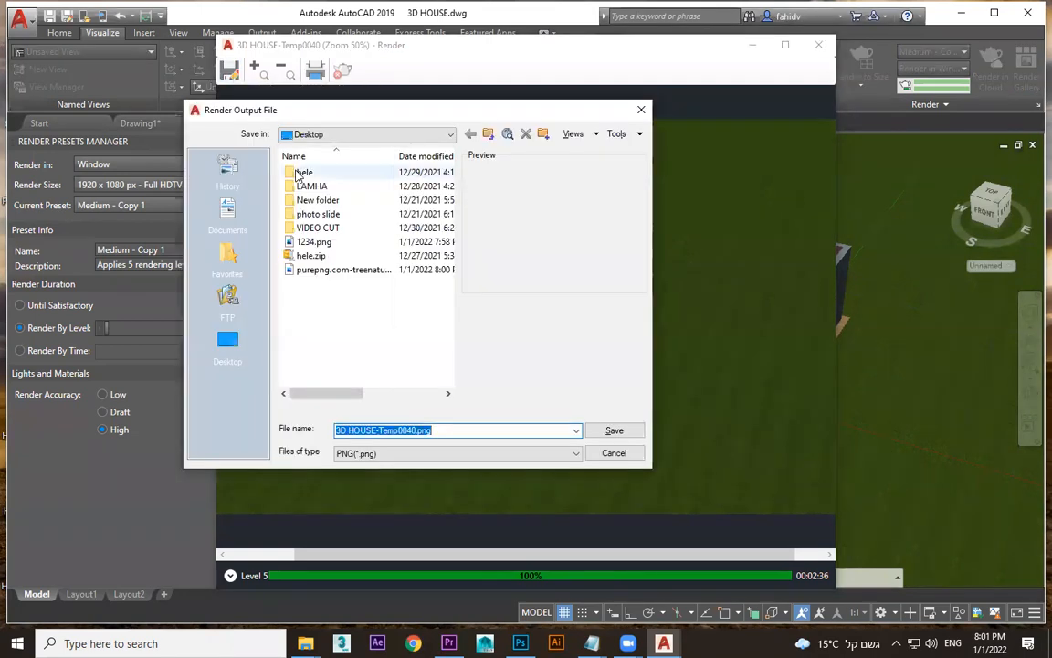
left_click(235, 338)
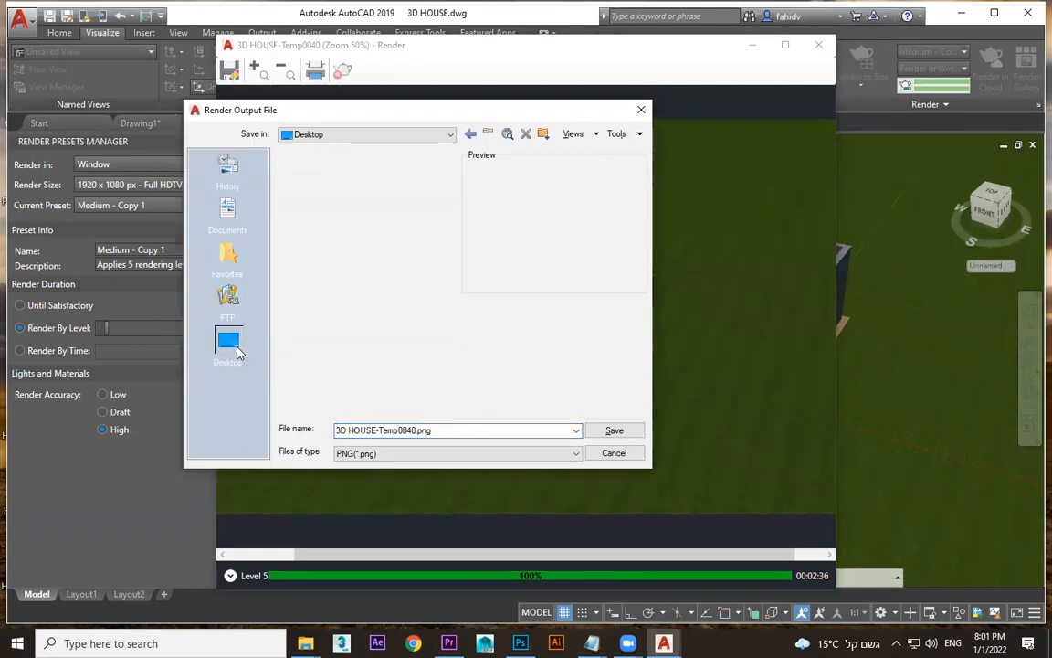
left_click(456, 432)
left_click(416, 454)
left_click(491, 454)
left_click(491, 454)
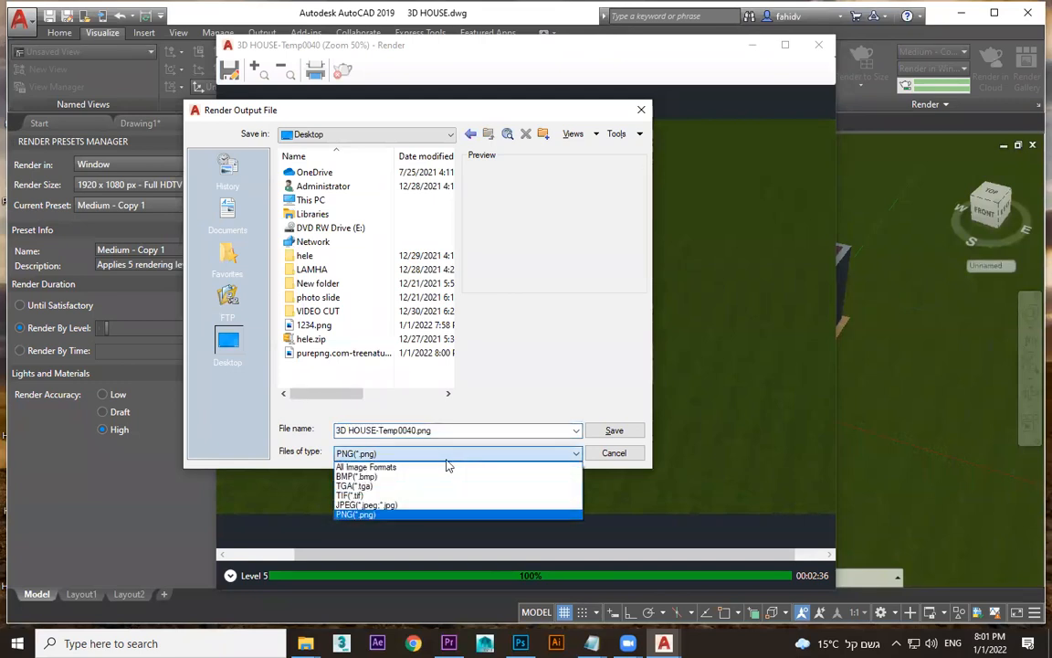
left_click(367, 505)
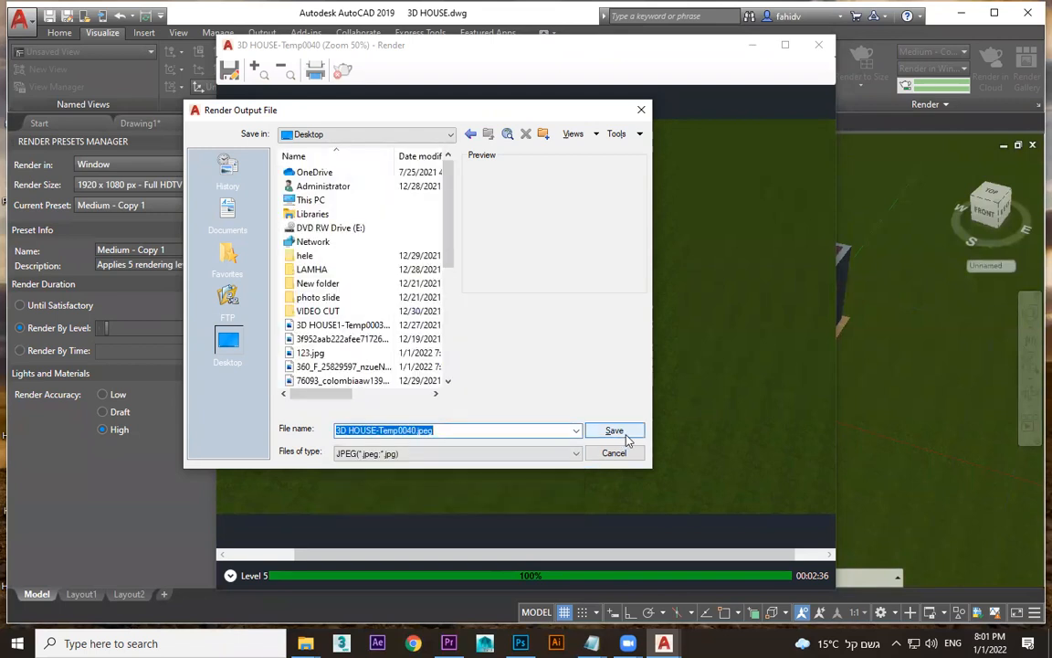
left_click(625, 432)
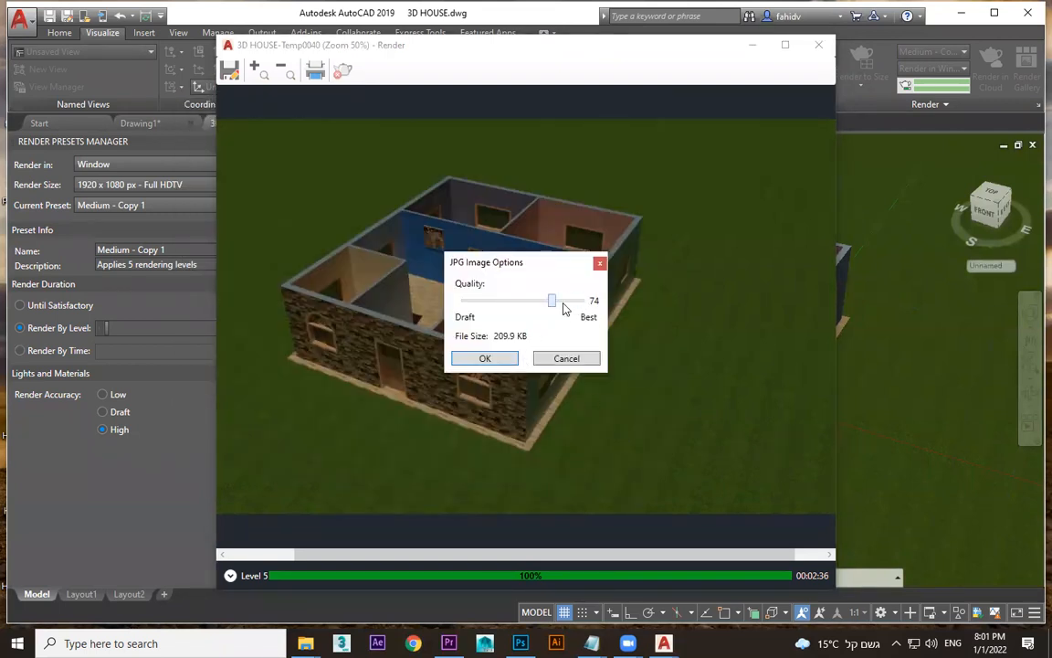
left_click(485, 358)
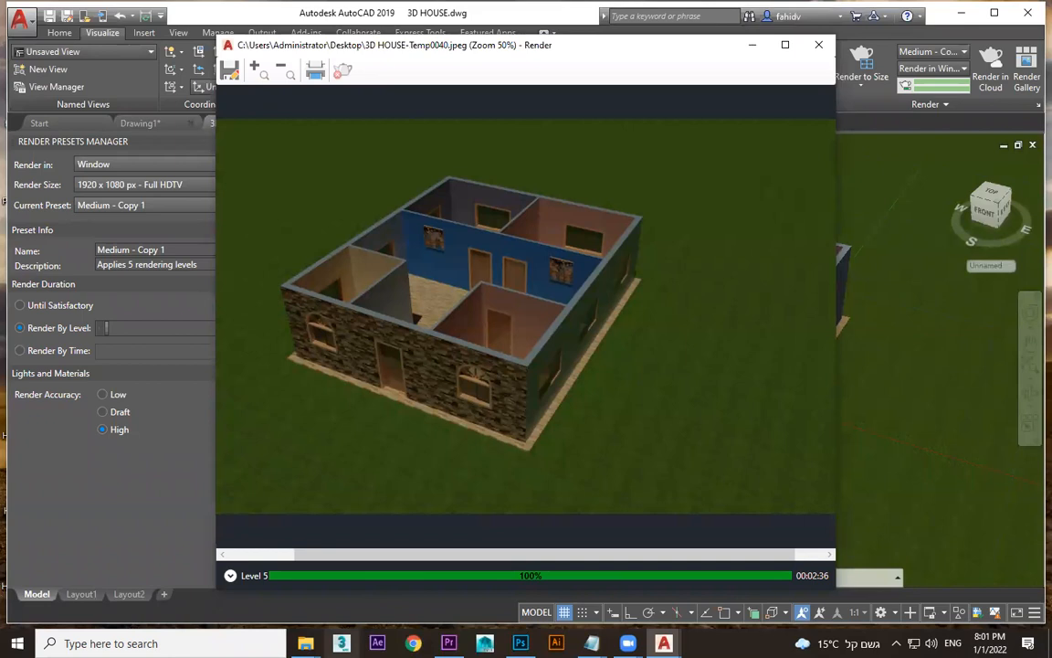
- Switch to the Desktop folder in File Explorer and open the saved render 3D HOUSE-Temp0040.jpeg
left_click(306, 643)
left_click(281, 563)
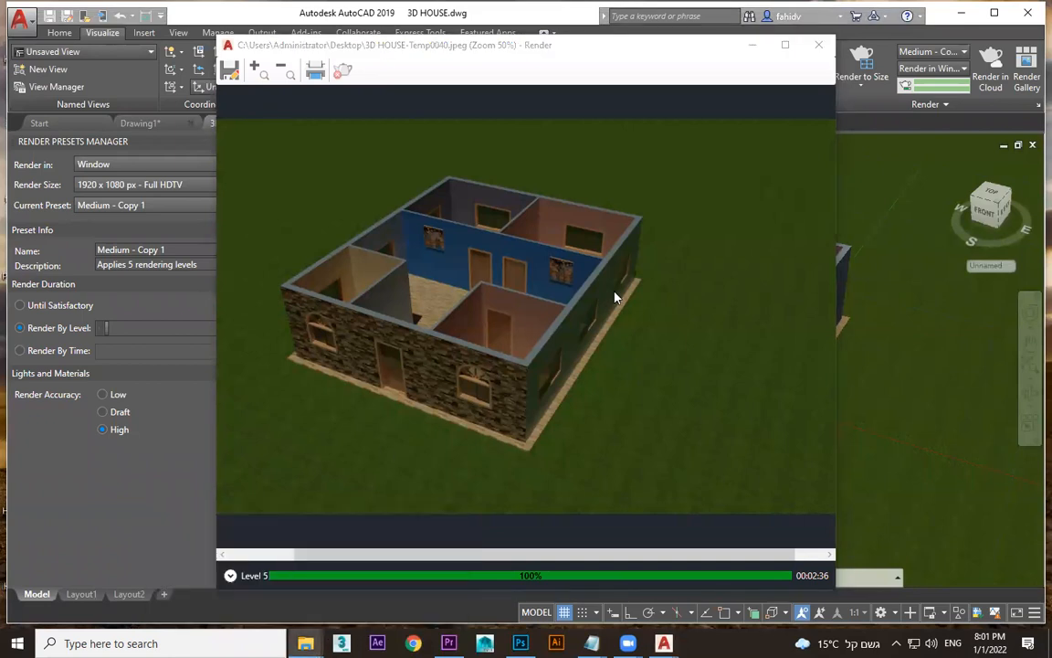
left_click(306, 643)
left_click(224, 548)
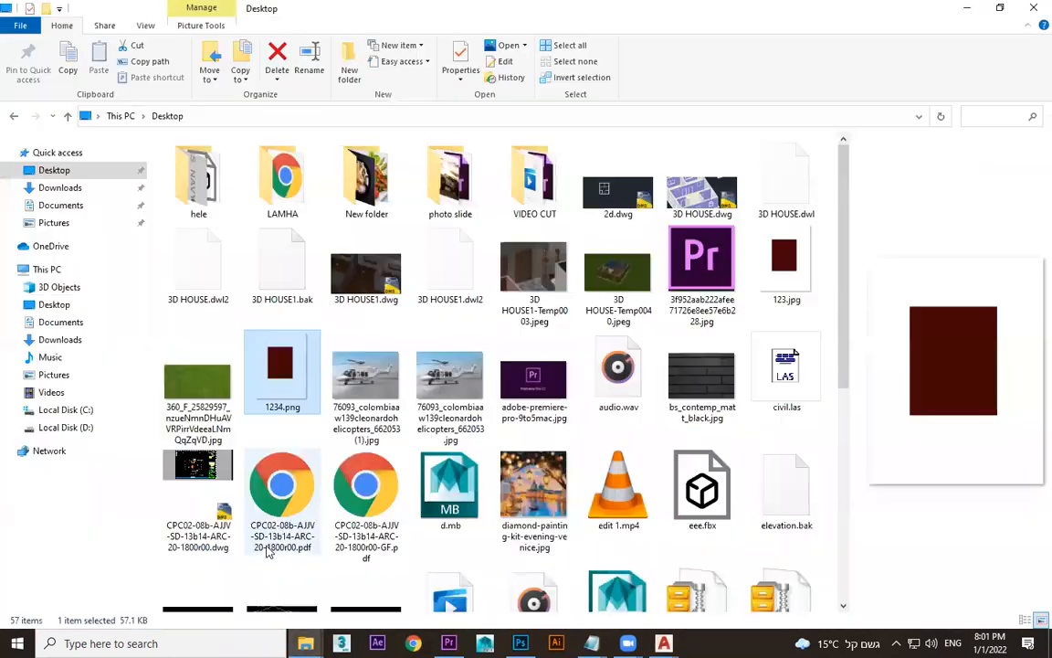
left_click(209, 389)
scroll(420, 530, "down", 4)
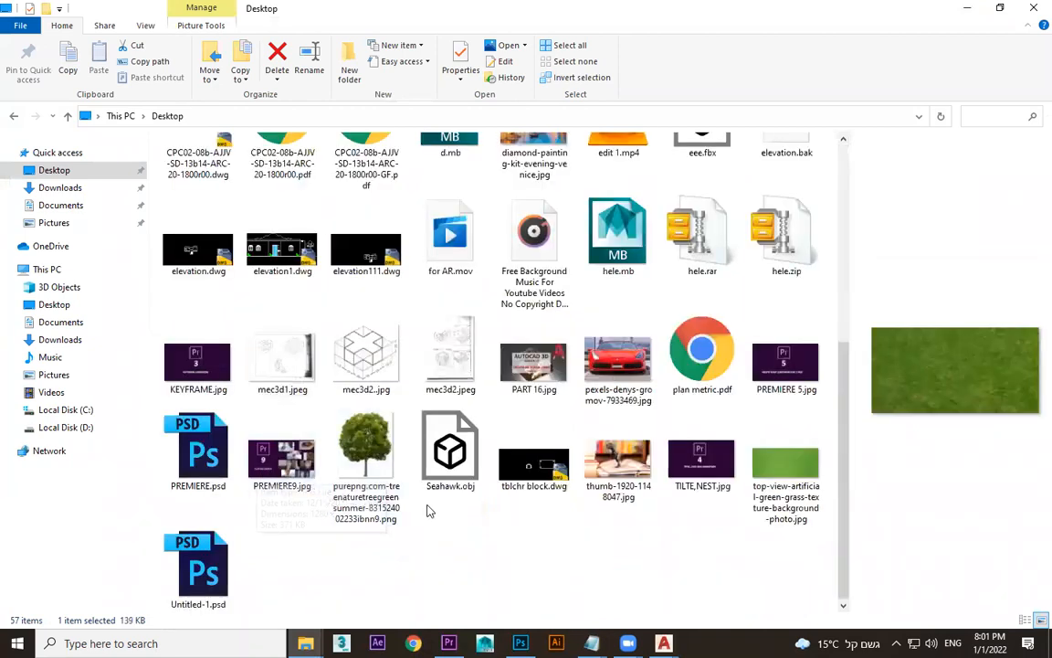
scroll(708, 420, "up", 4)
double_click(618, 274)
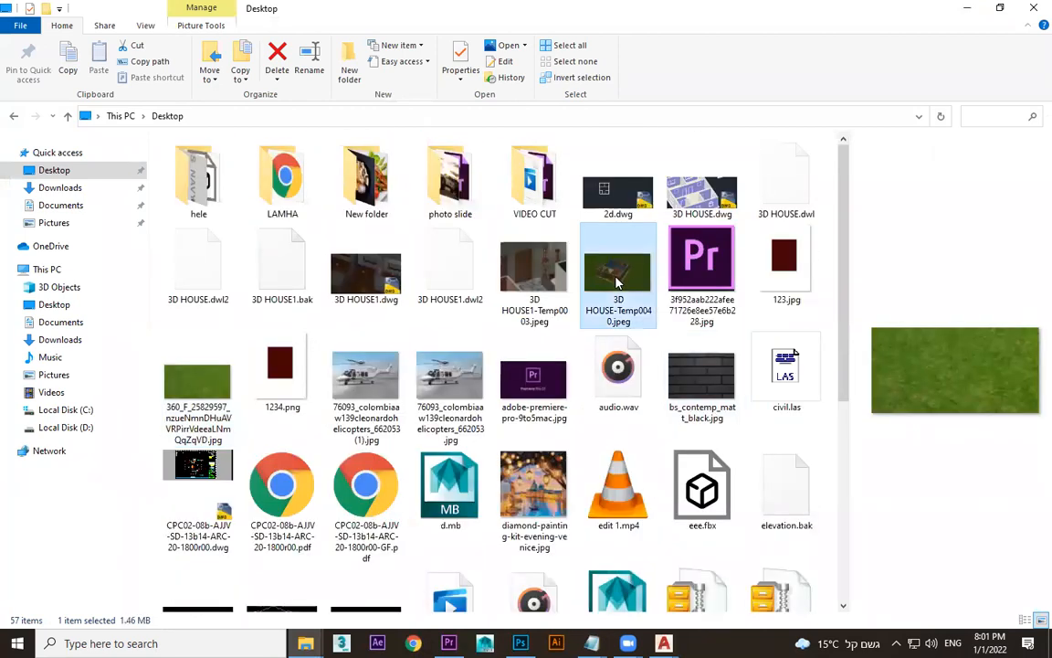
- Examine the saved render's walls, windows and pictures up close, and dismiss both the image viewer and the render window
scroll(449, 353, "up", 5)
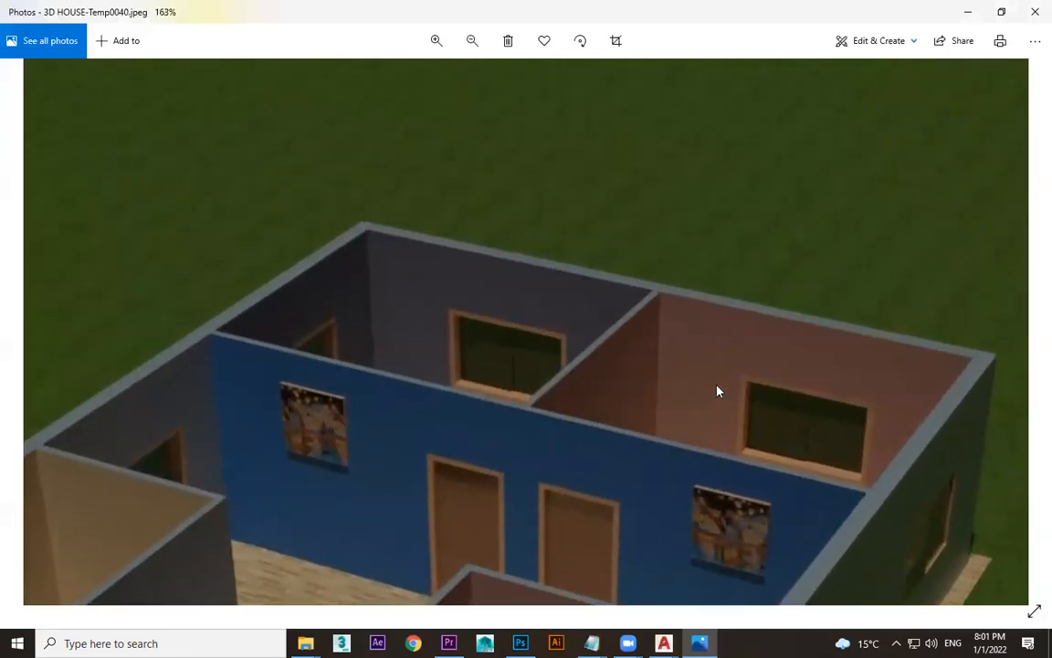
scroll(705, 366, "up", 5)
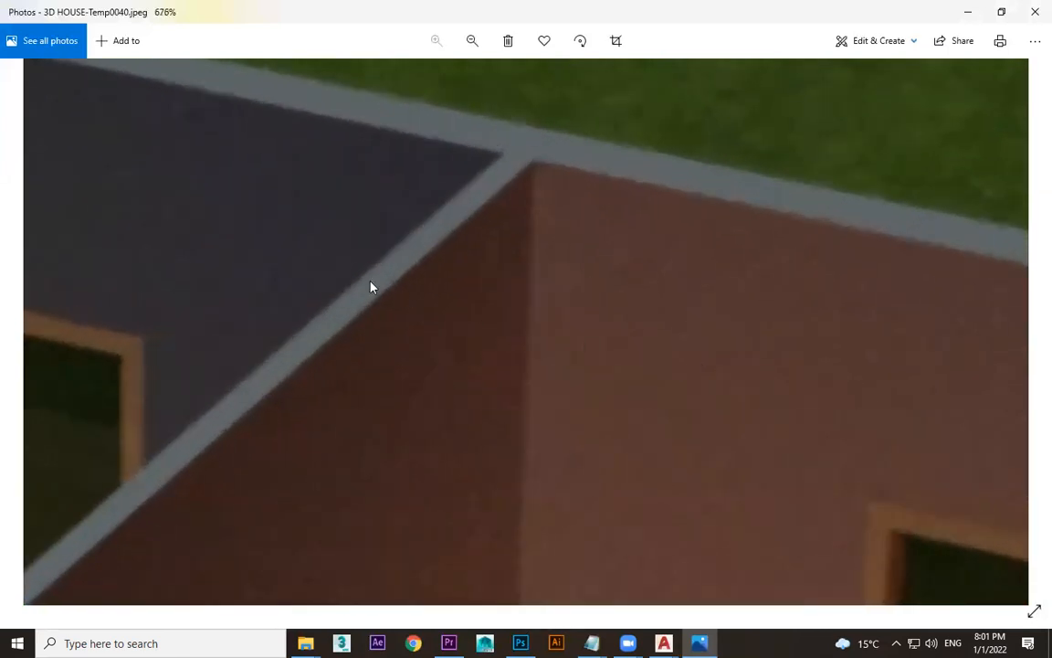
left_click_drag(371, 285, 801, 395)
left_click_drag(274, 293, 721, 263)
left_click_drag(217, 394, 297, 385)
scroll(566, 412, "down", 10)
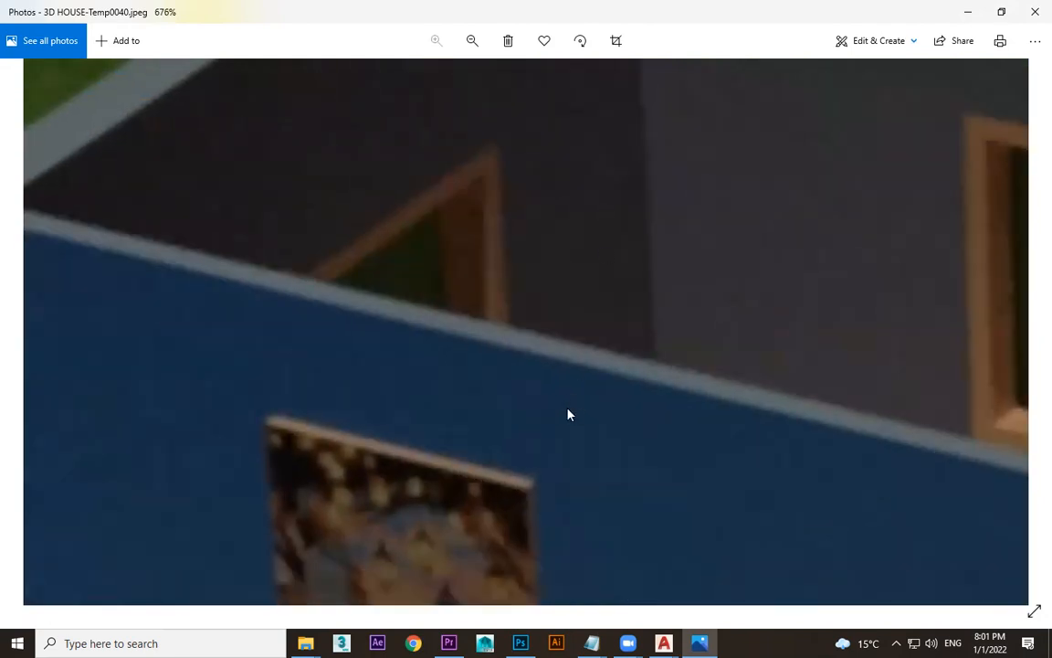
scroll(691, 448, "down", 2)
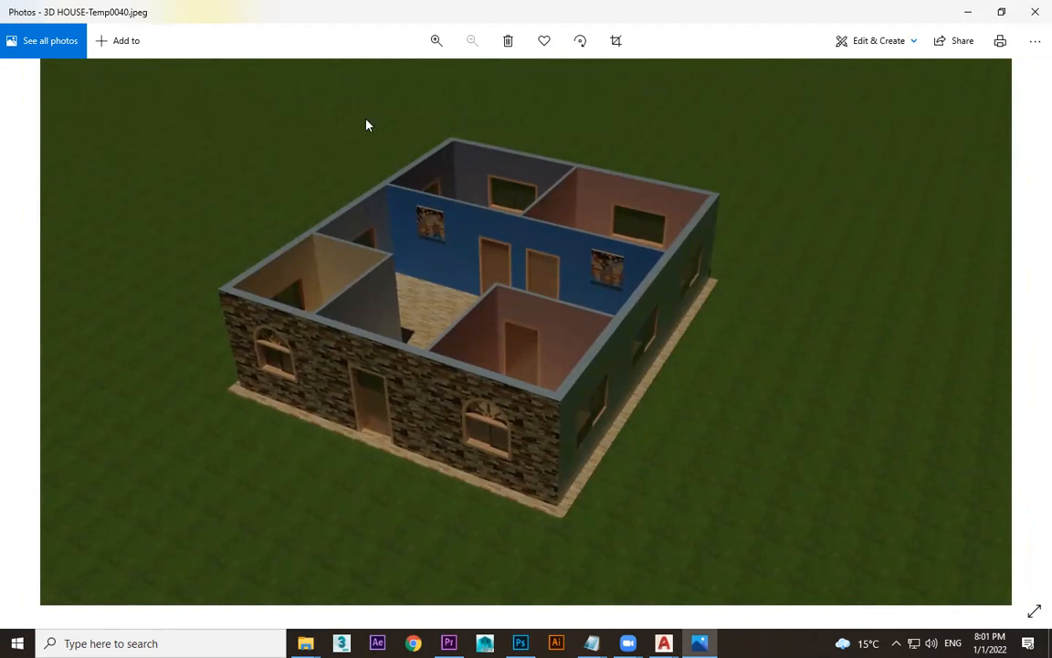
left_click(1035, 11)
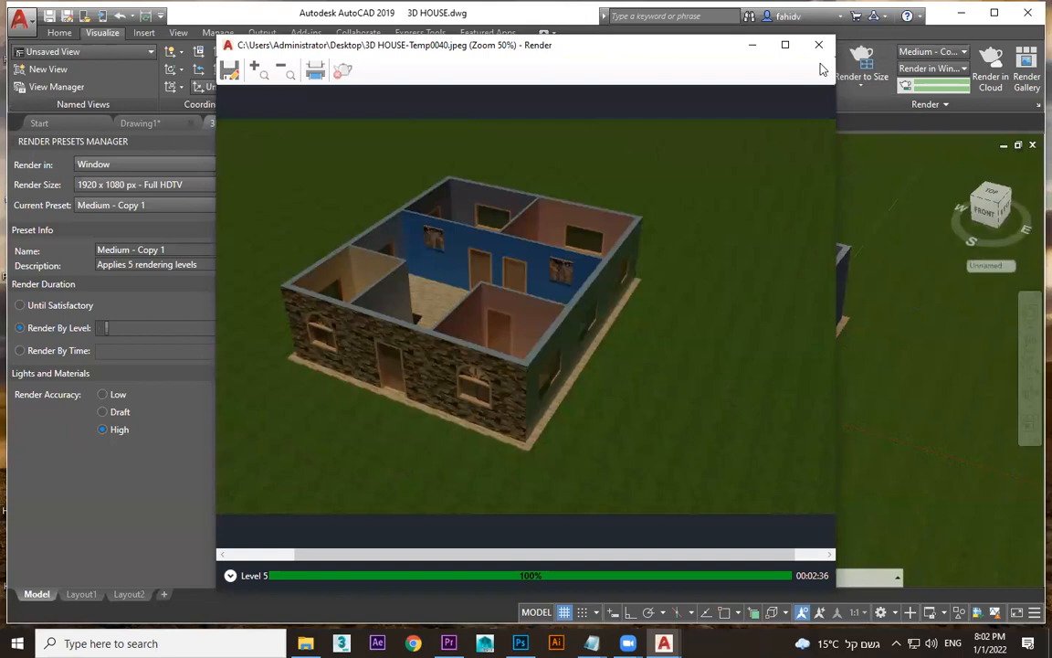
left_click(745, 39)
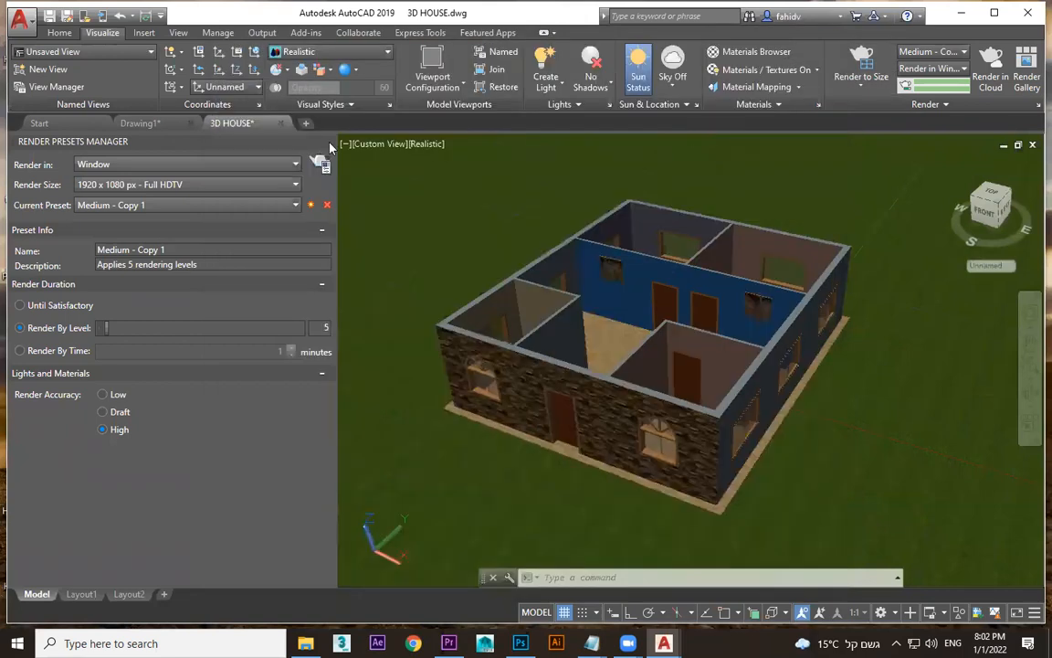
left_click(124, 188)
left_click(123, 187)
- Create a freehand torus on the wooden floor in front of the two doors in the blue wall
scroll(692, 399, "down", 3)
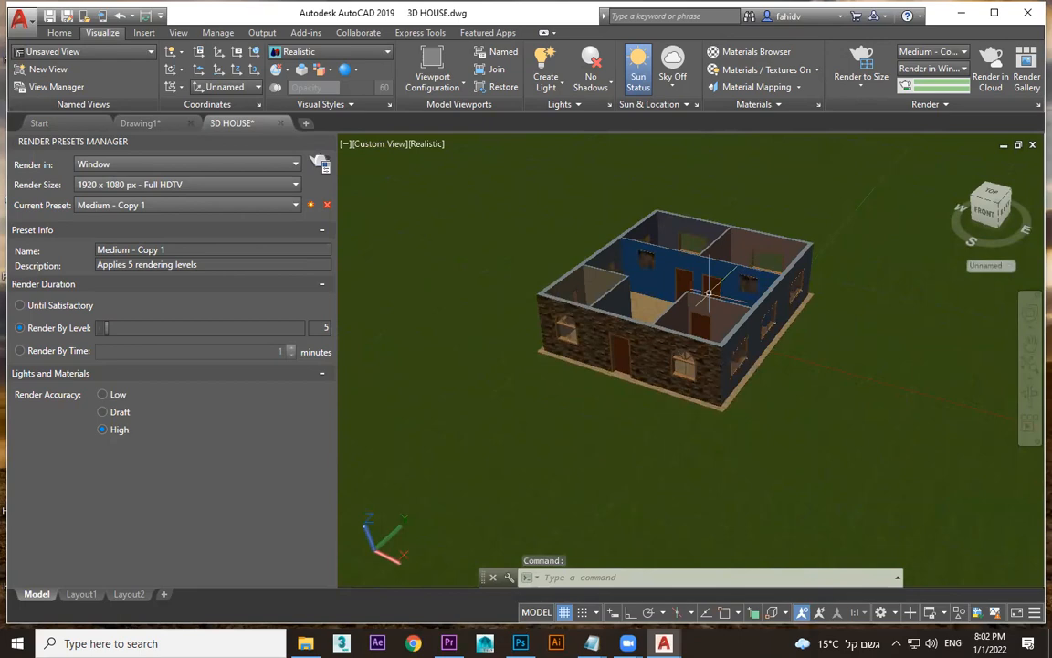
scroll(709, 293, "up", 8)
scroll(750, 363, "down", 4)
scroll(708, 300, "down", 2)
middle_click_drag(709, 300, 731, 311, "shift")
scroll(724, 296, "up", 5)
middle_click_drag(700, 275, 708, 520)
middle_click_drag(727, 411, 747, 338, "shift")
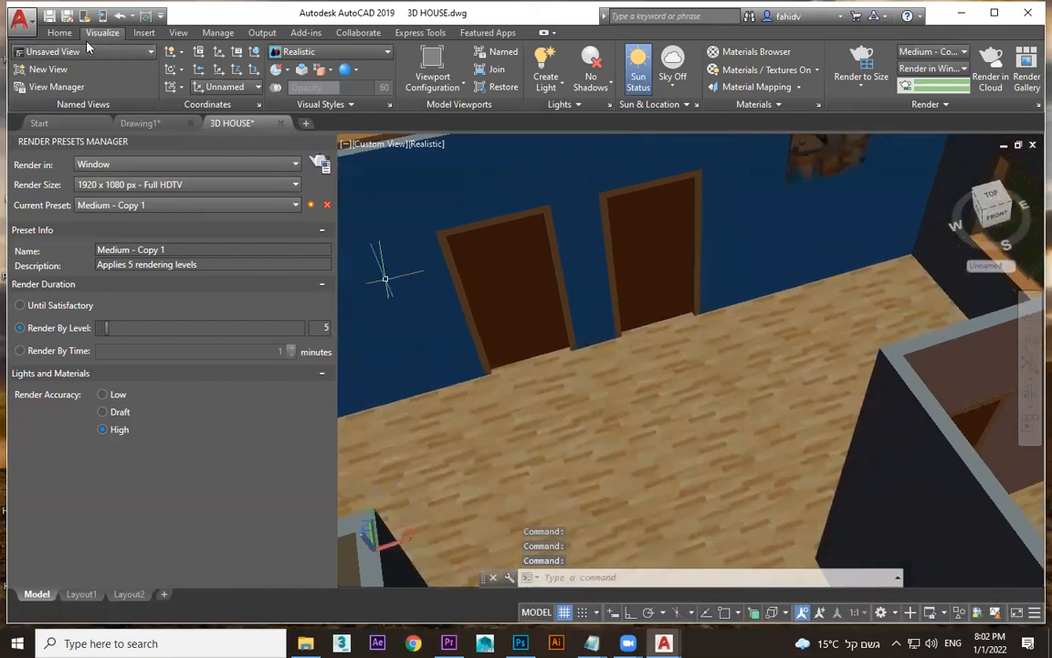
left_click(59, 32)
left_click(26, 85)
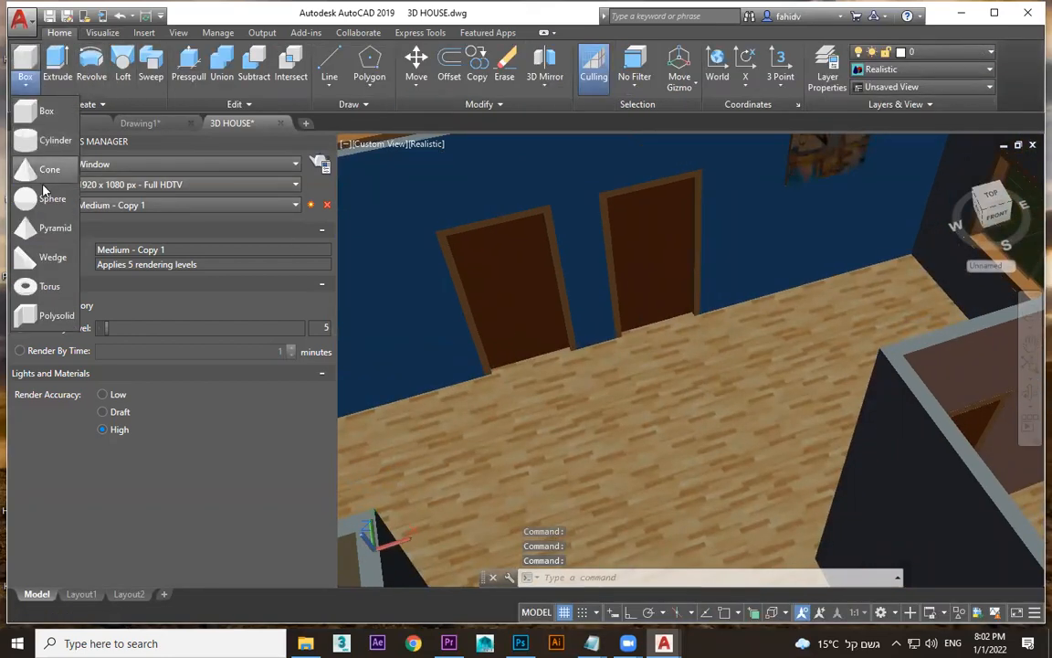
left_click(41, 285)
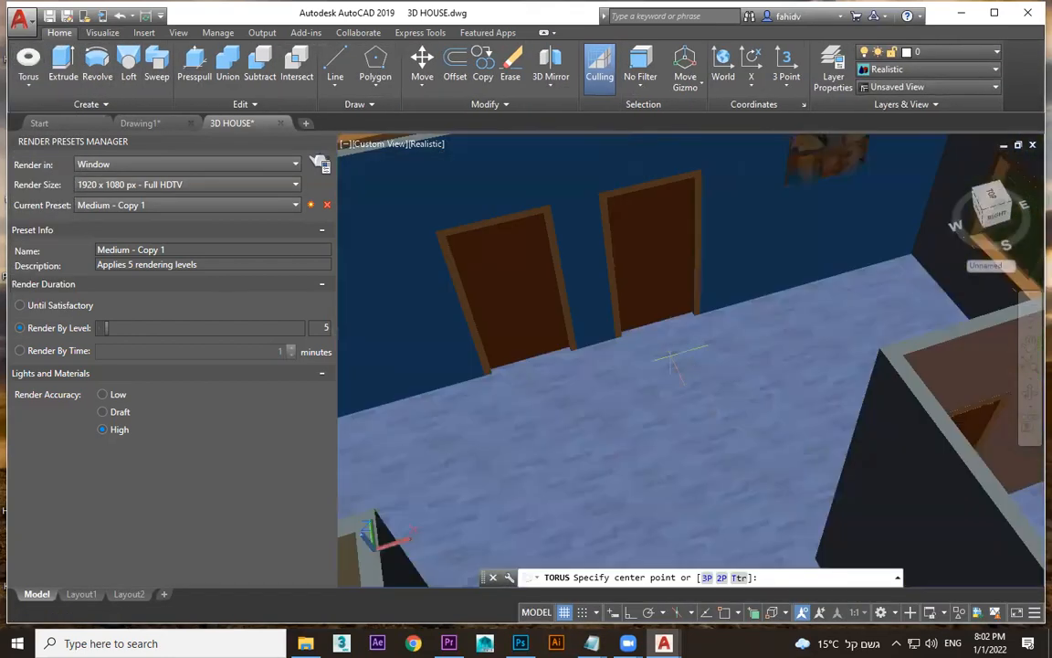
middle_click_drag(670, 360, 674, 374)
left_click(708, 425)
left_click(749, 474)
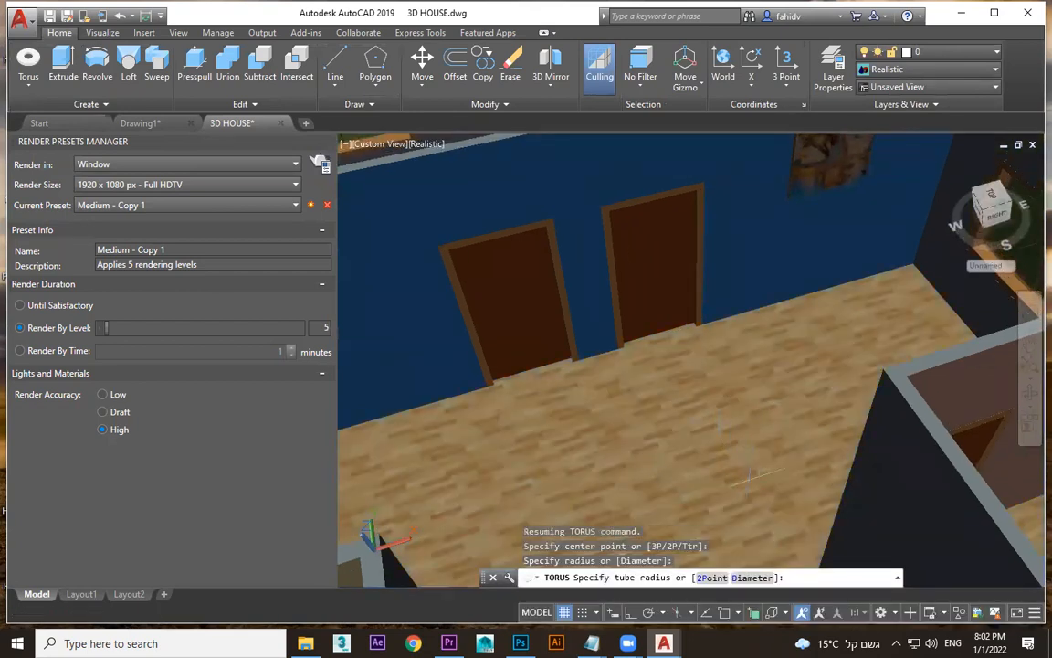
left_click(691, 413)
mouse_move(708, 390)
middle_mouse_down()
mouse_move(681, 416)
mouse_move(724, 416)
mouse_move(745, 402)
mouse_move(696, 461)
middle_mouse_up()
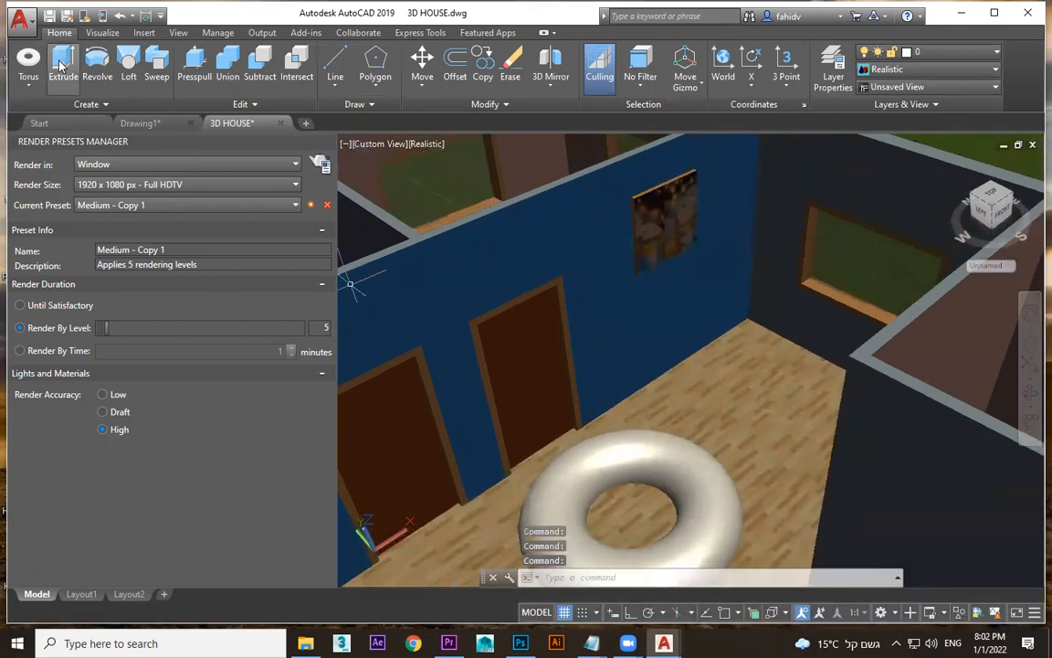
- Create a thin upright box against the blue wall, below the picture beside the door
left_click(29, 81)
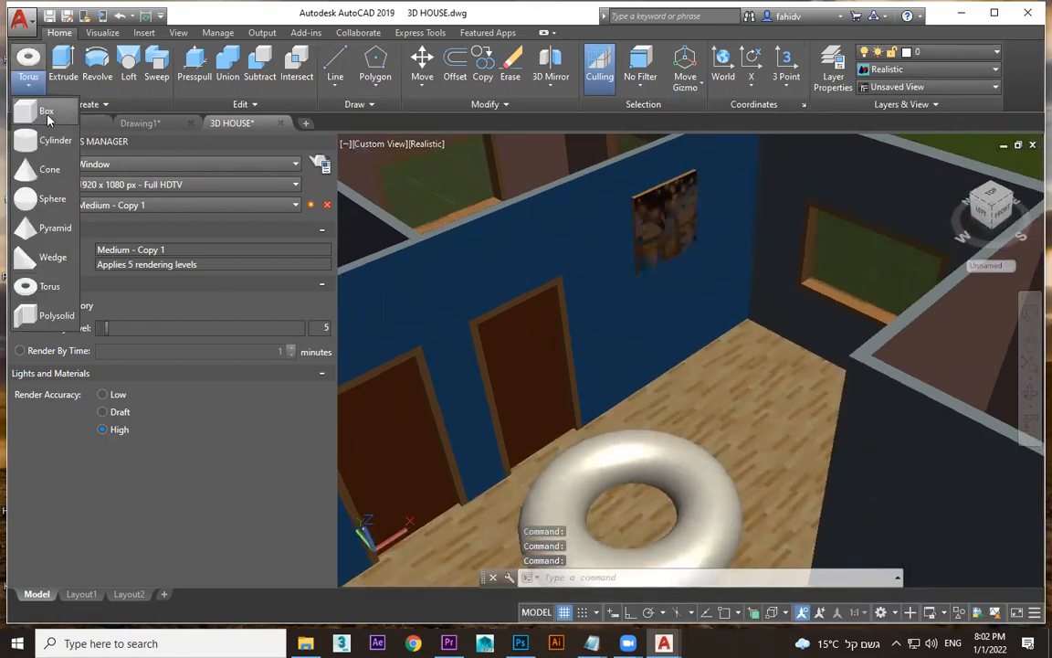
left_click(48, 114)
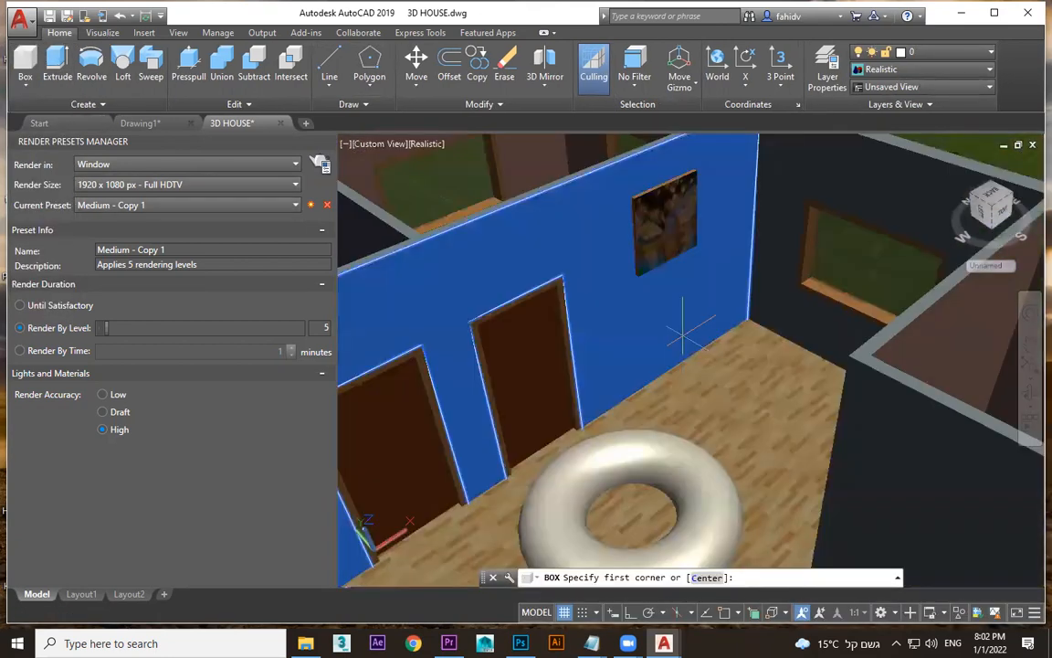
middle_click_drag(683, 336, 692, 373, "shift")
left_click(689, 369)
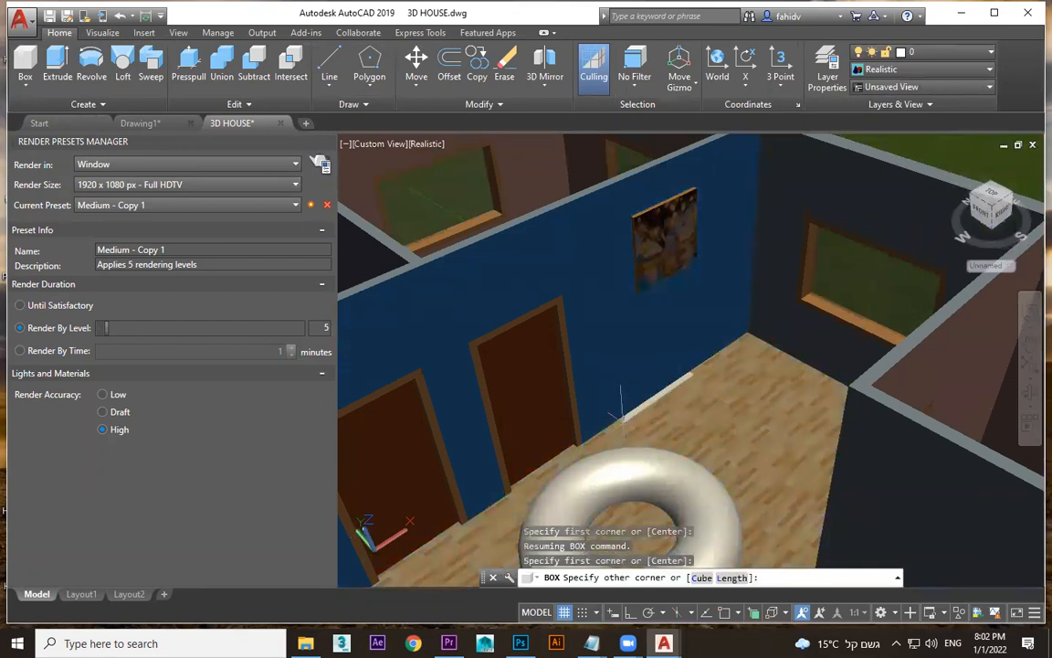
left_click(623, 418)
left_click(616, 315)
scroll(661, 344, "up", 3)
scroll(661, 344, "down", 3)
type("w")
key("Escape")
key("Escape")
key("Escape")
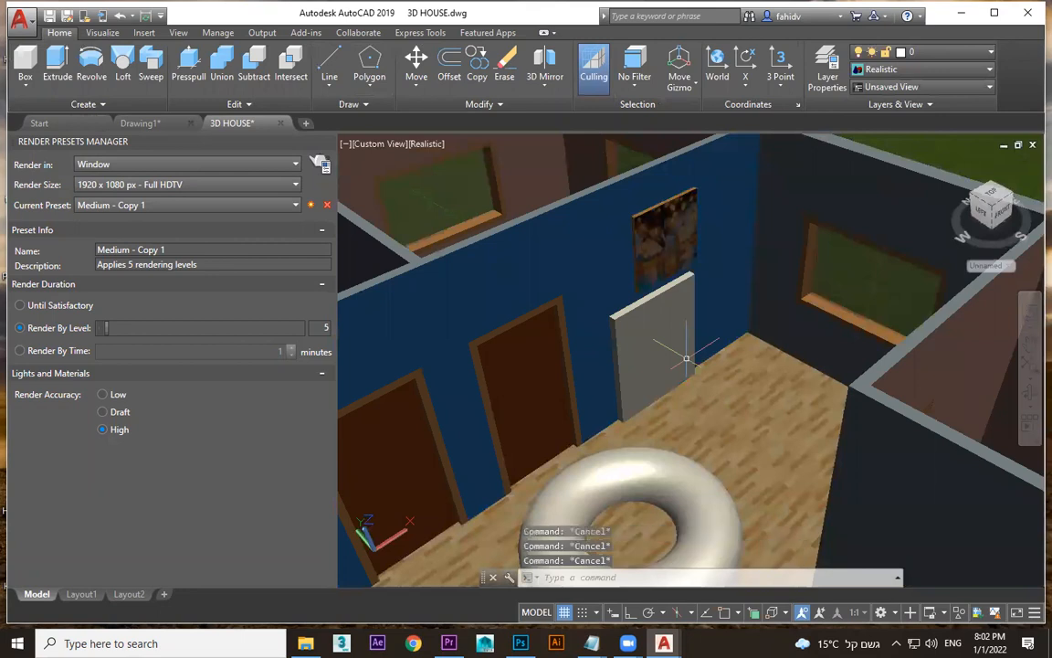
- Switch to the Top view and delete the camera southeast of the house
left_click(384, 145)
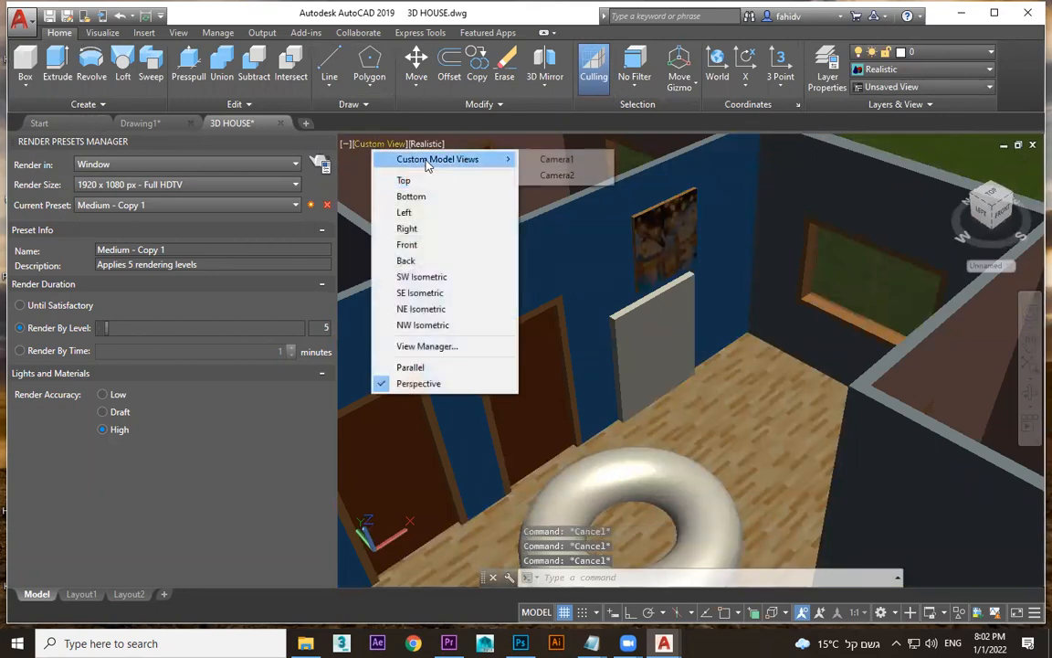
left_click(403, 180)
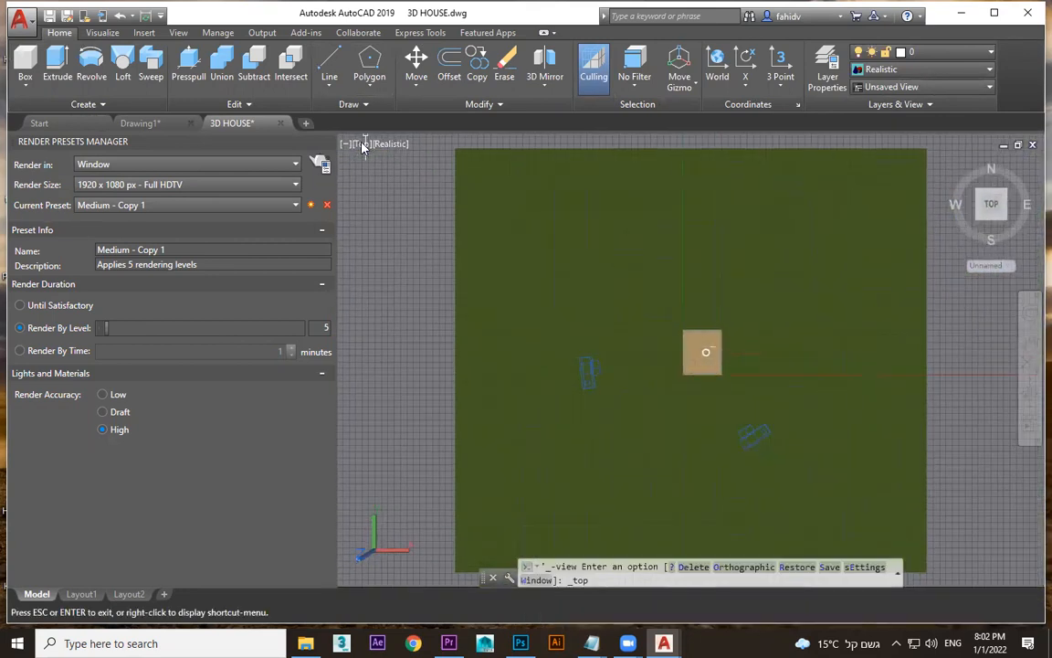
left_click(755, 434)
key("Delete")
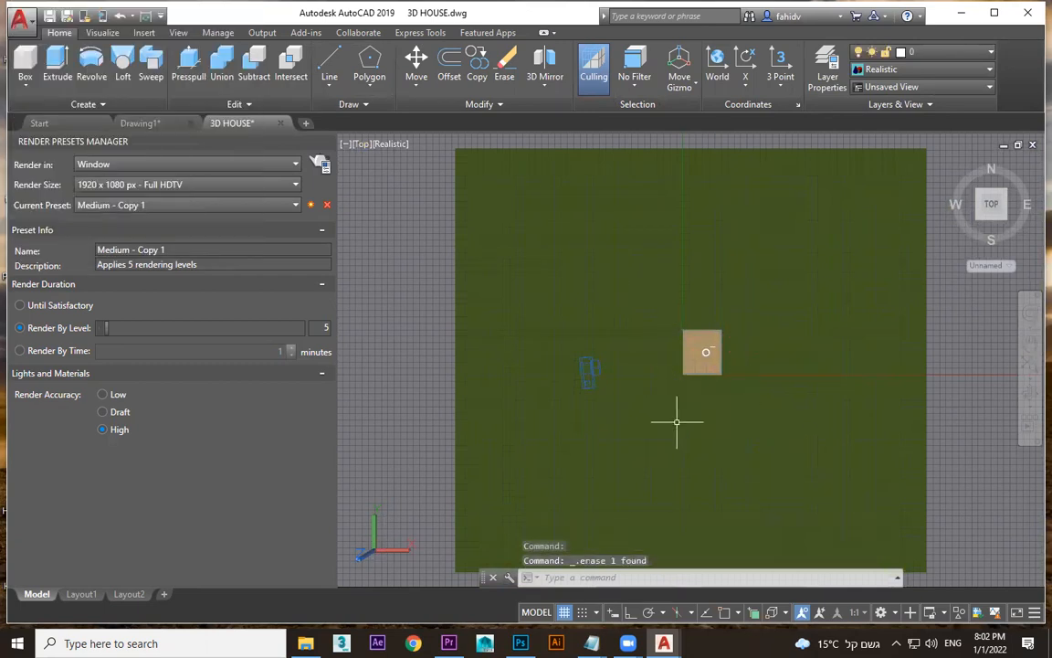
- Move the torus across the floor so that it lies in front of the thin box
scroll(697, 359, "up", 10)
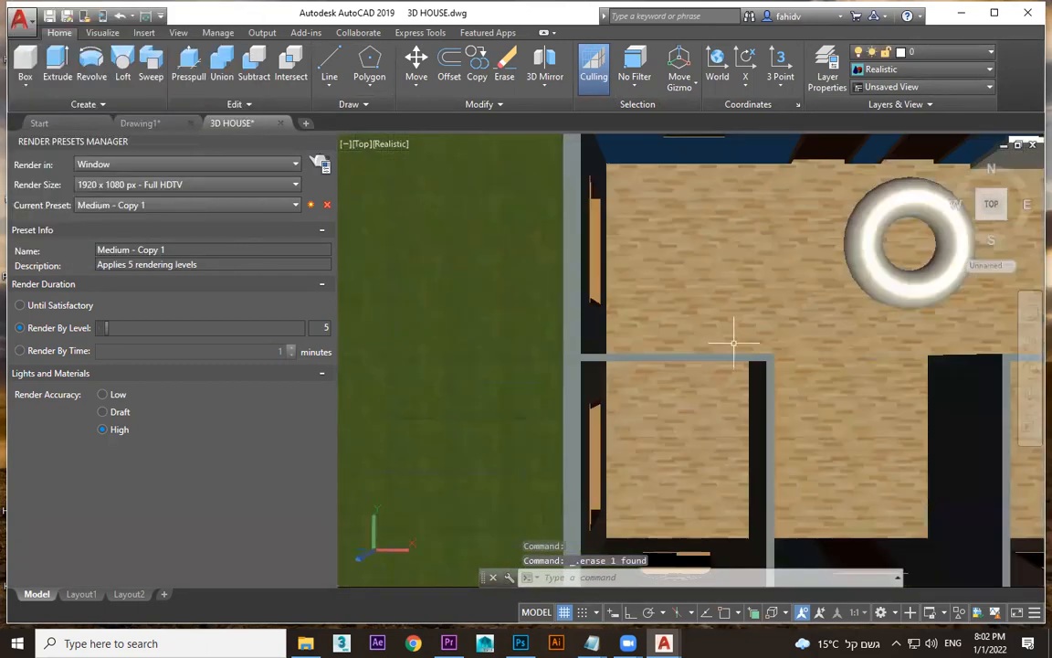
middle_click_drag(697, 359, 717, 425, "shift")
middle_click_drag(745, 200, 660, 444)
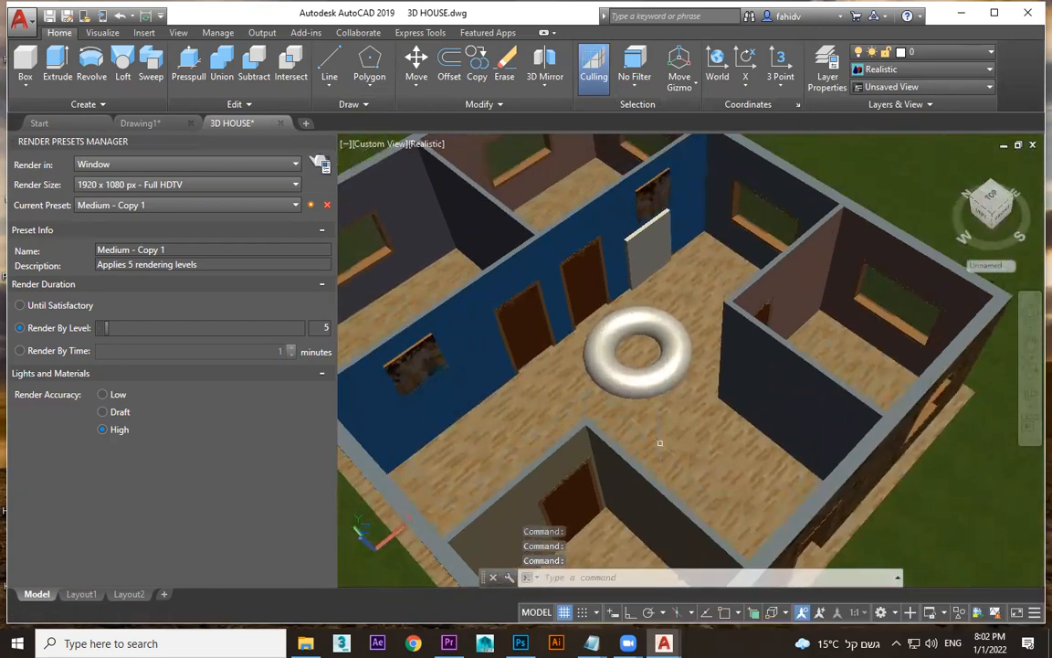
scroll(690, 362, "up", 5)
middle_click_drag(619, 306, 701, 412)
left_click(665, 390)
scroll(692, 356, "down", 5)
left_click(694, 398)
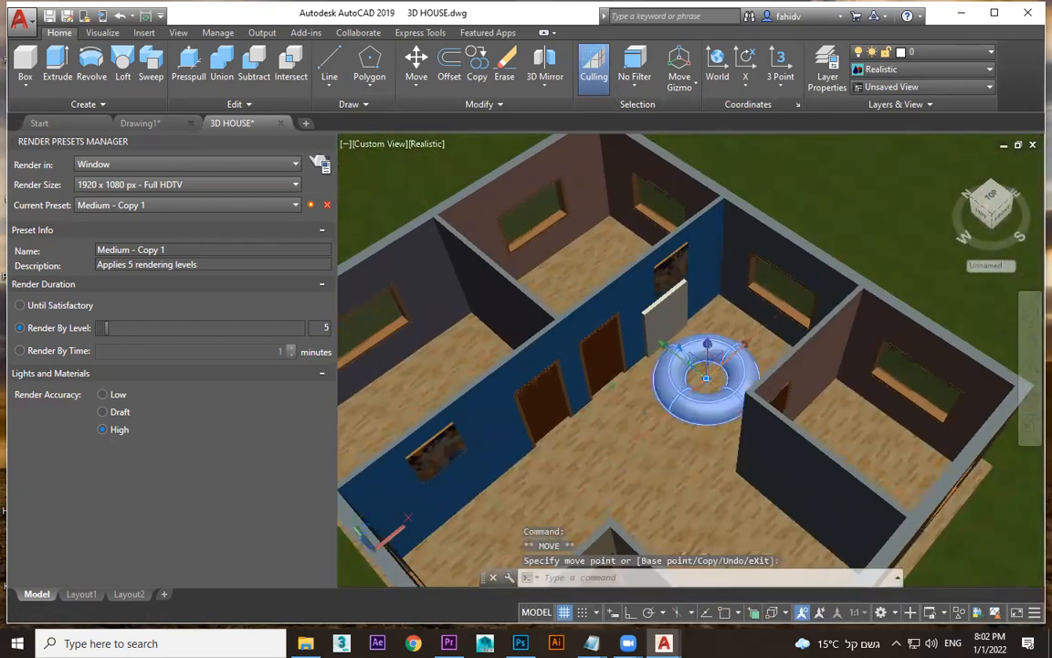
key("Escape")
- Move the thin box along the blue wall, closer to the neighbouring door
scroll(681, 357, "up", 5)
middle_click_drag(691, 327, 685, 377)
left_click(603, 305)
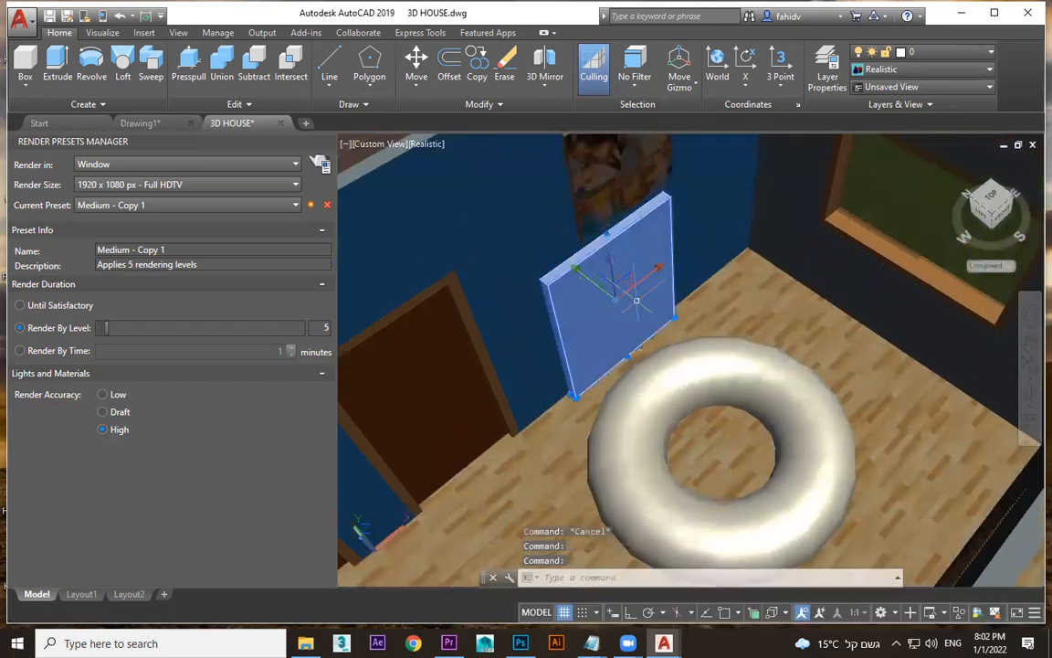
left_click(599, 307)
left_click(564, 326)
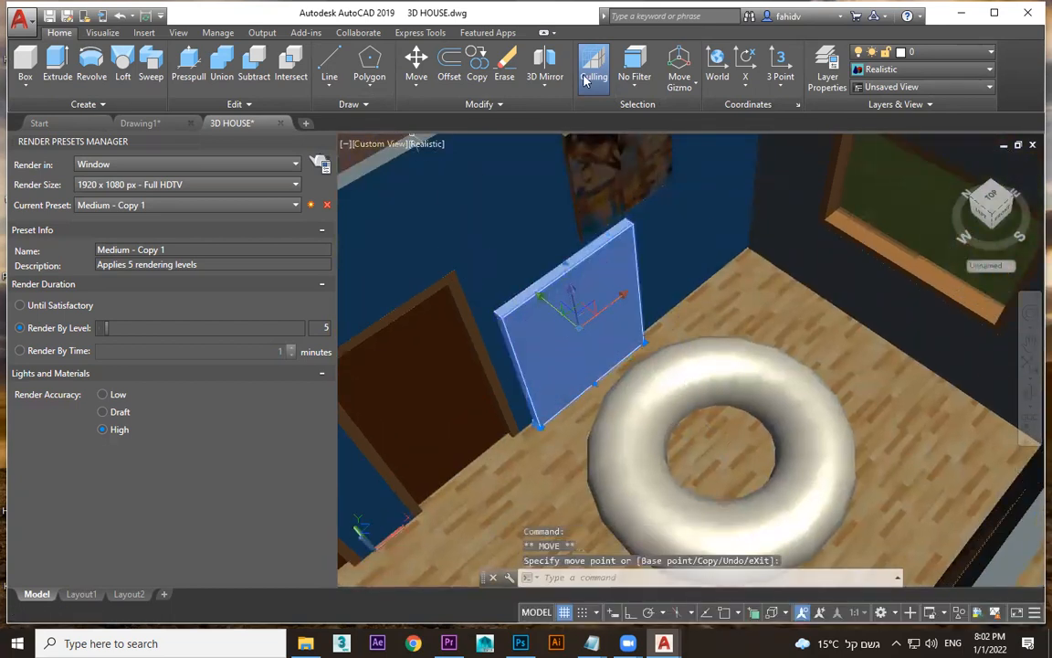
- Open the materials browser, try Maple - Solid Natural Low Gloss on the thin box, and replace it with a reddish-brown document material
left_click(103, 32)
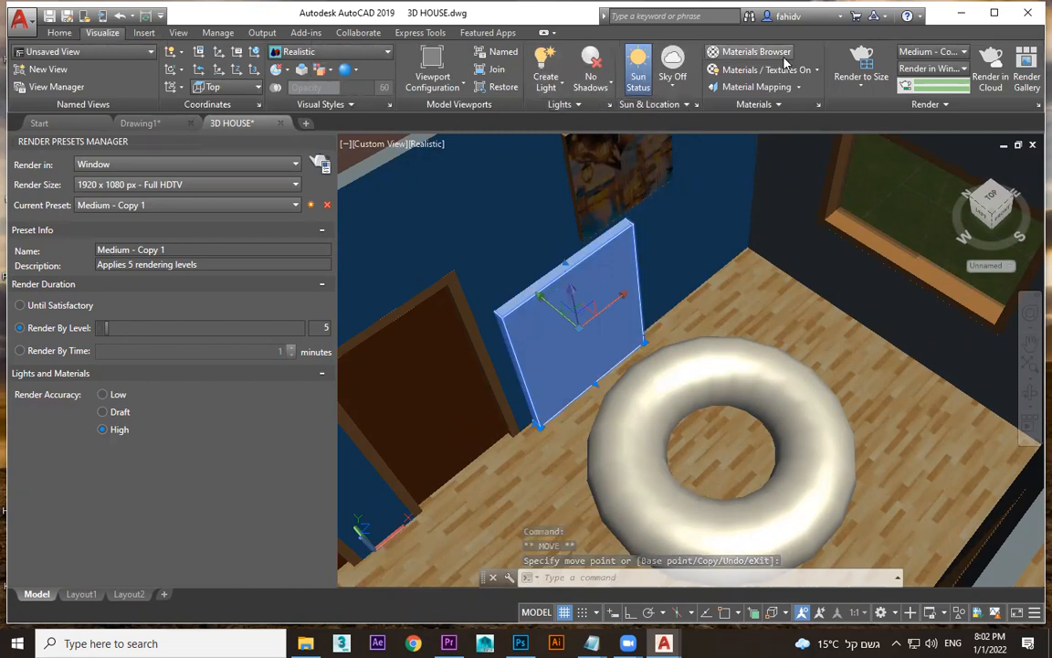
left_click(752, 51)
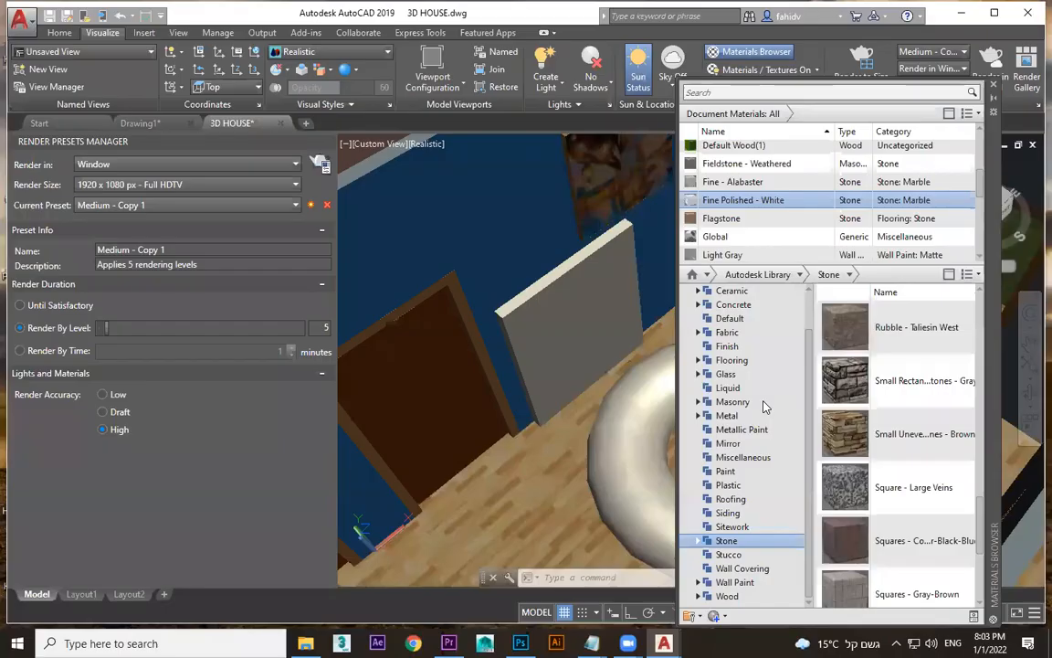
scroll(831, 443, "down", 3)
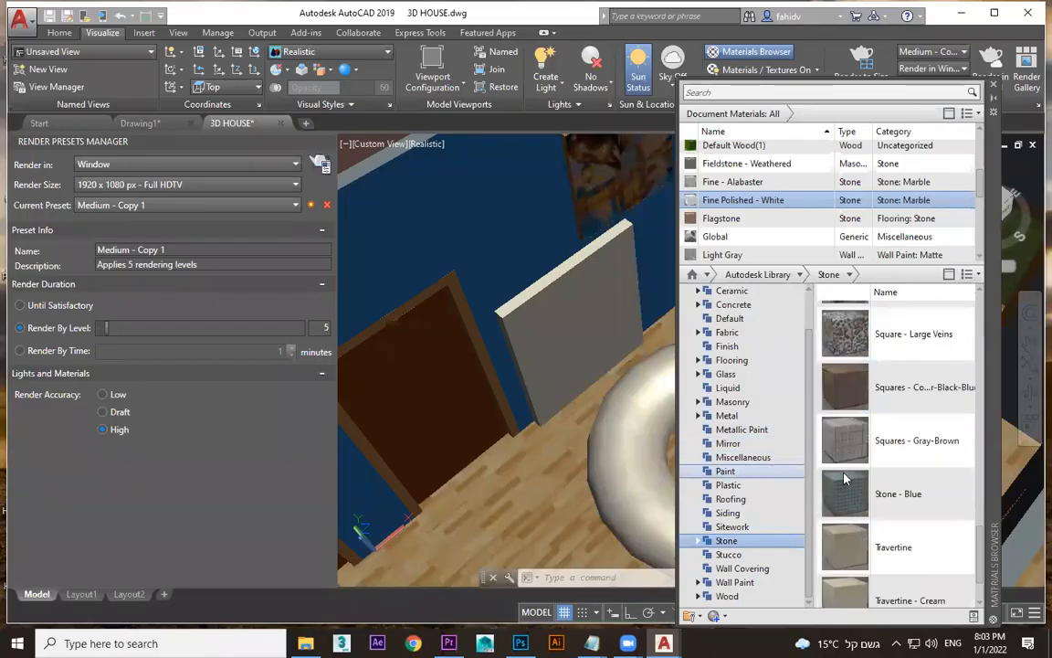
scroll(782, 425, "up", 1)
scroll(758, 453, "down", 1)
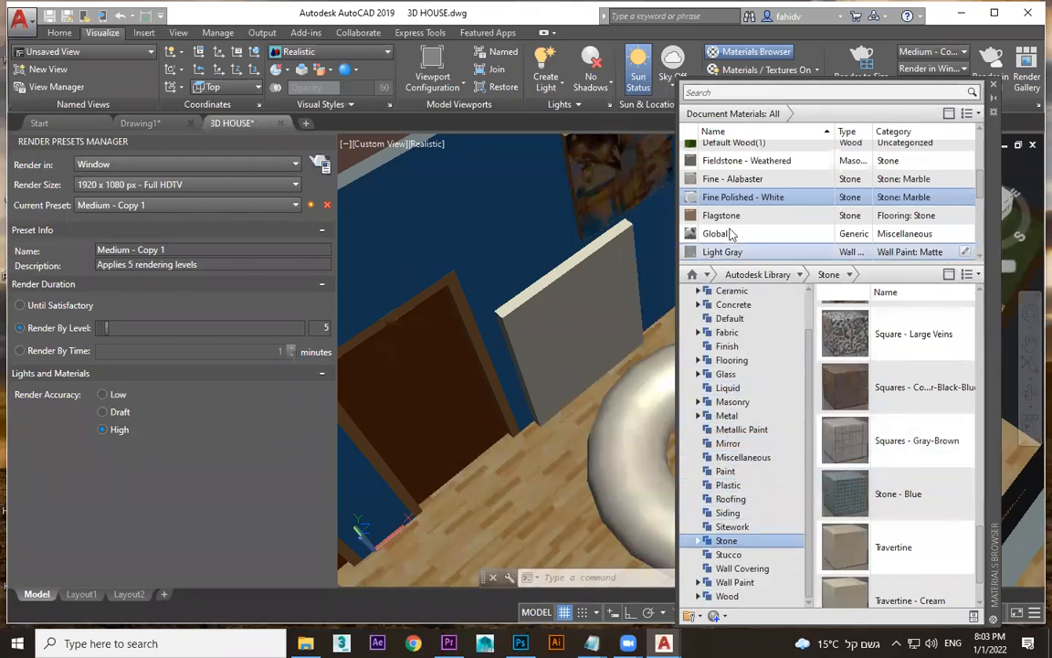
left_click_drag(593, 287, 578, 322)
mouse_move(608, 341)
middle_mouse_down("shift")
mouse_move(587, 339)
mouse_move(592, 329)
middle_mouse_up("shift")
scroll(759, 228, "down", 2)
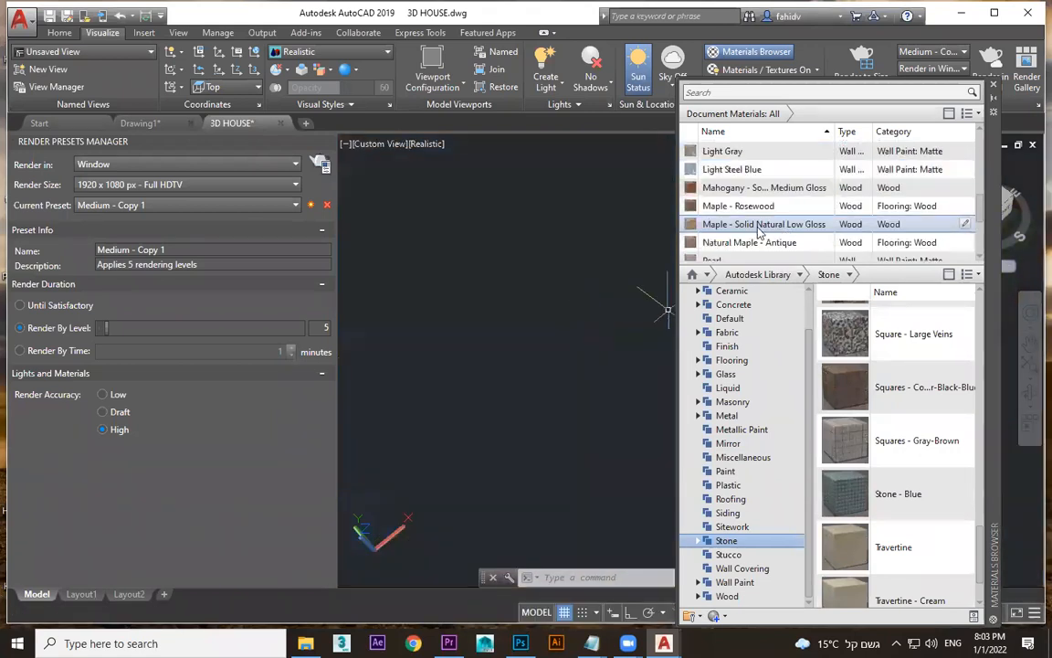
left_click_drag(763, 224, 535, 349)
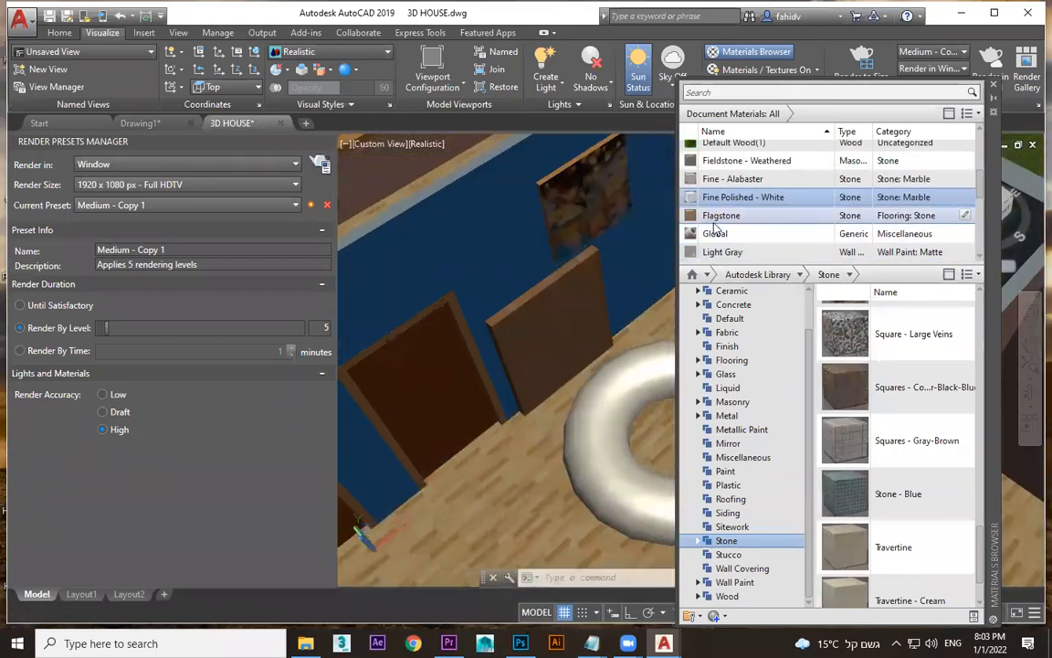
scroll(717, 233, "down", 1)
left_click_drag(717, 233, 568, 315)
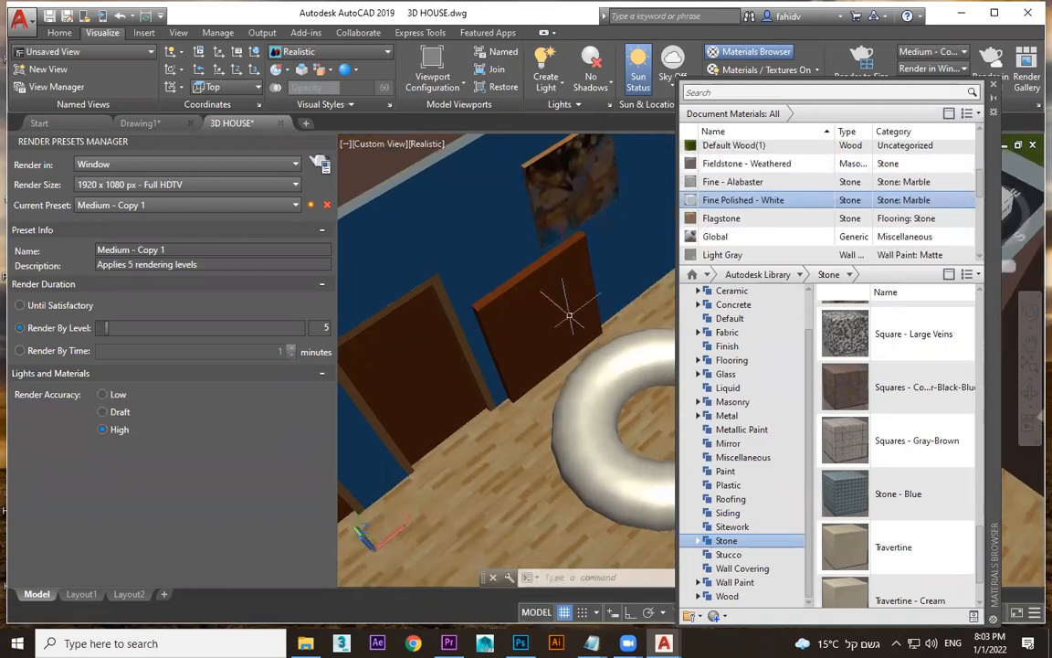
- Apply the Basic material from the library's Mirror category to the front face of the thin box
left_click(566, 308)
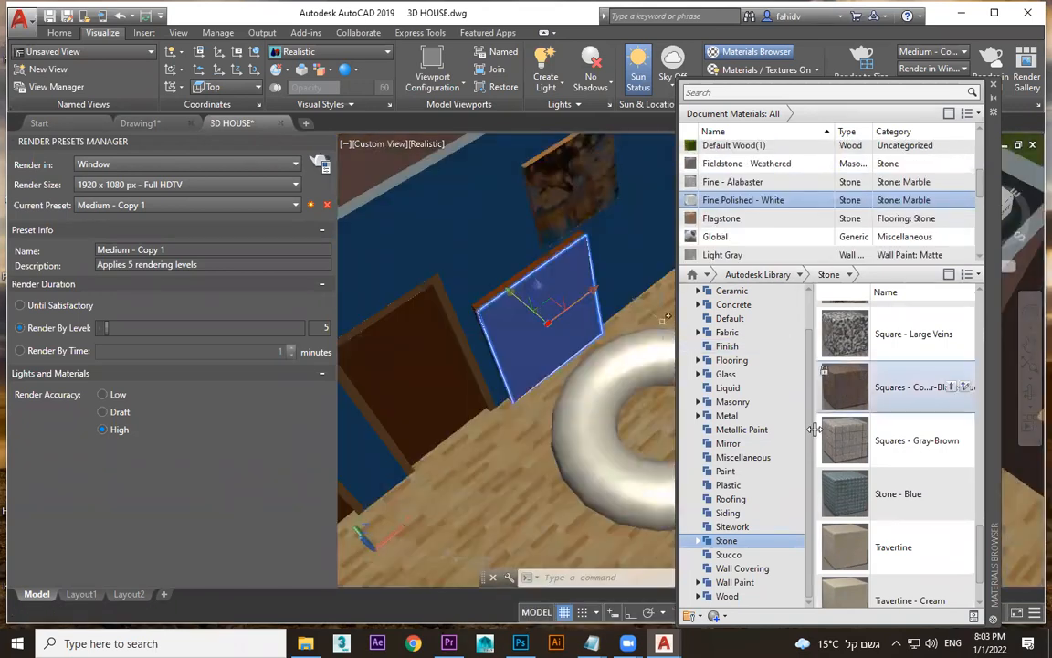
left_click(788, 442)
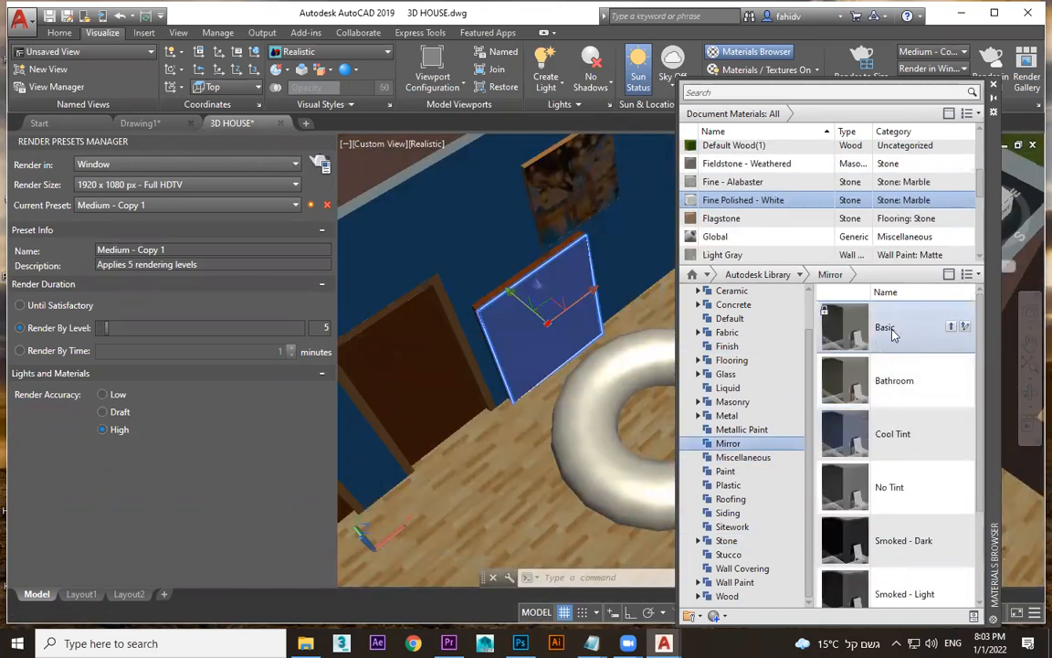
right_click(894, 336)
left_click(927, 341)
middle_click_drag(645, 380, 605, 384, "shift")
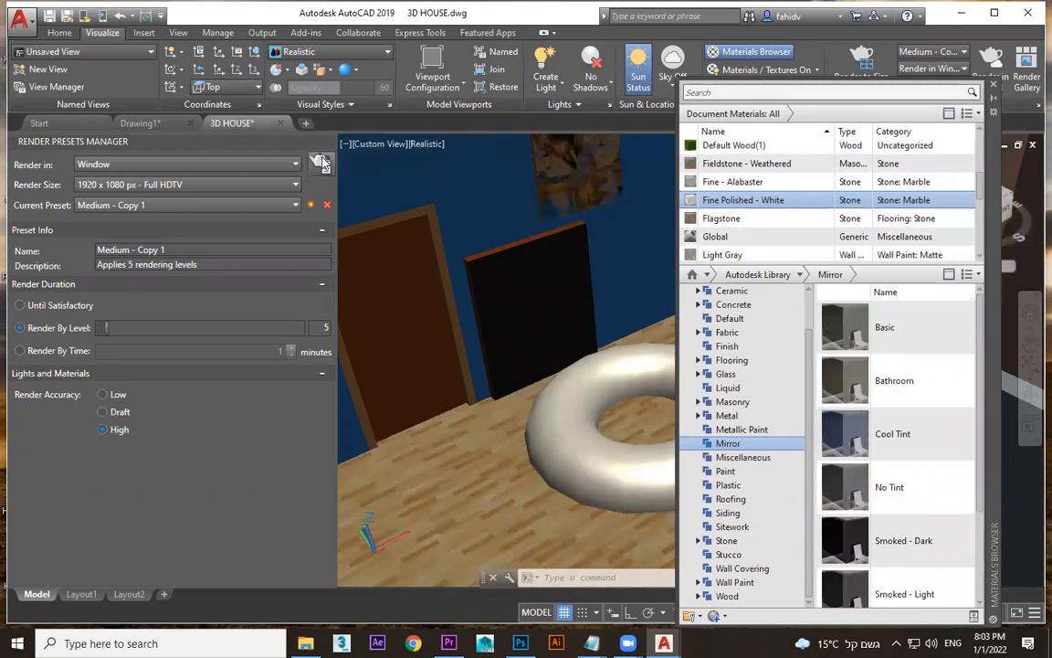
- Render the interior view, look closely at the mirror's reflection, and dismiss the render window
left_click(321, 163)
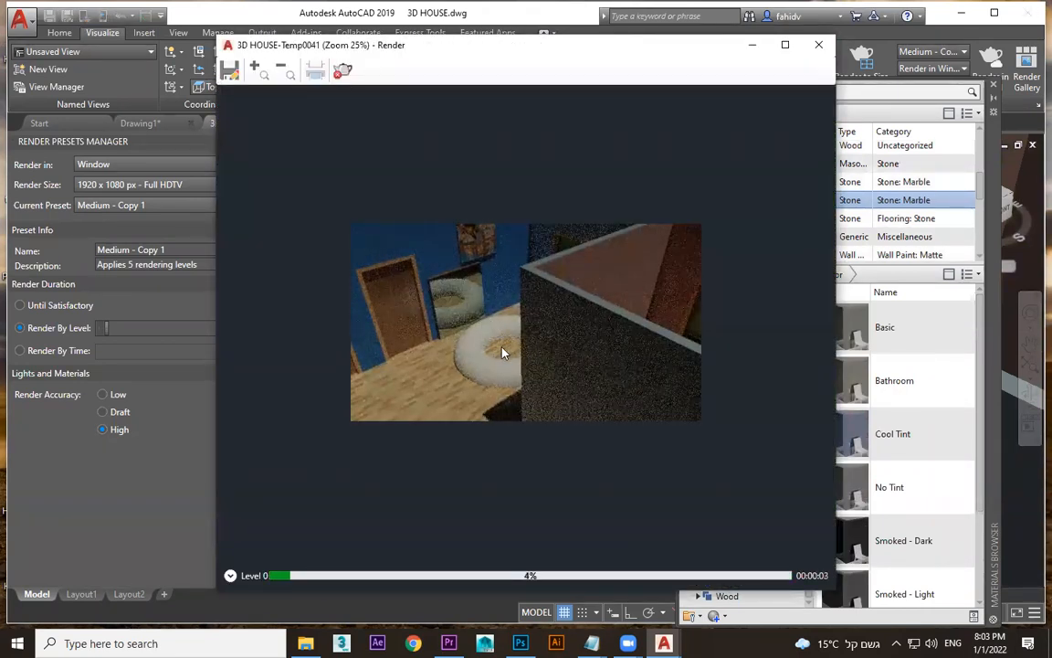
scroll(473, 315, "up", 1)
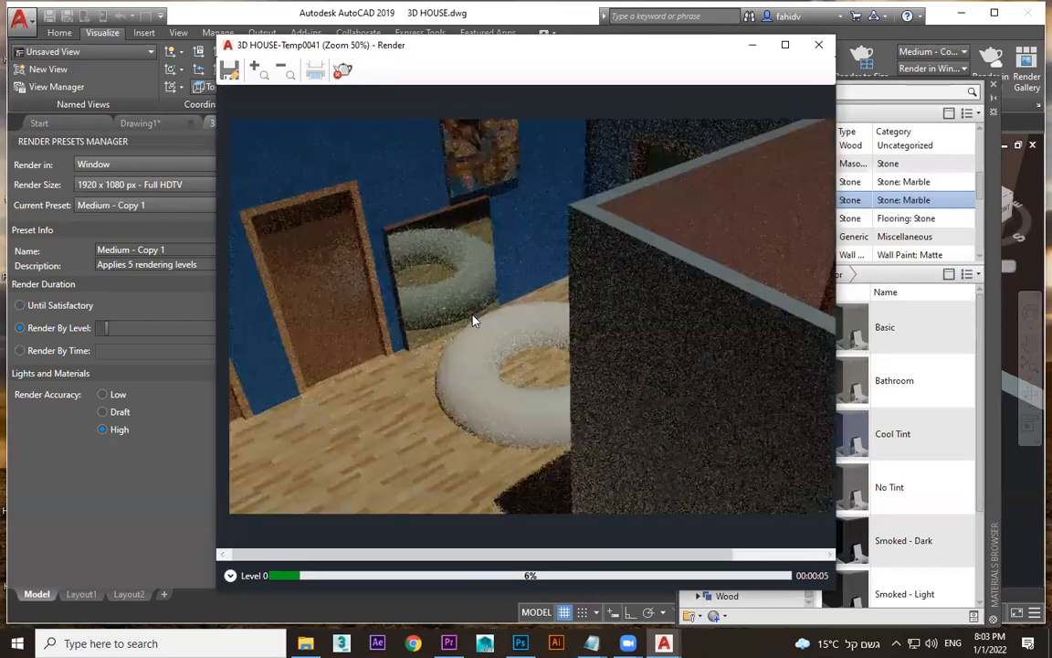
left_click(818, 45)
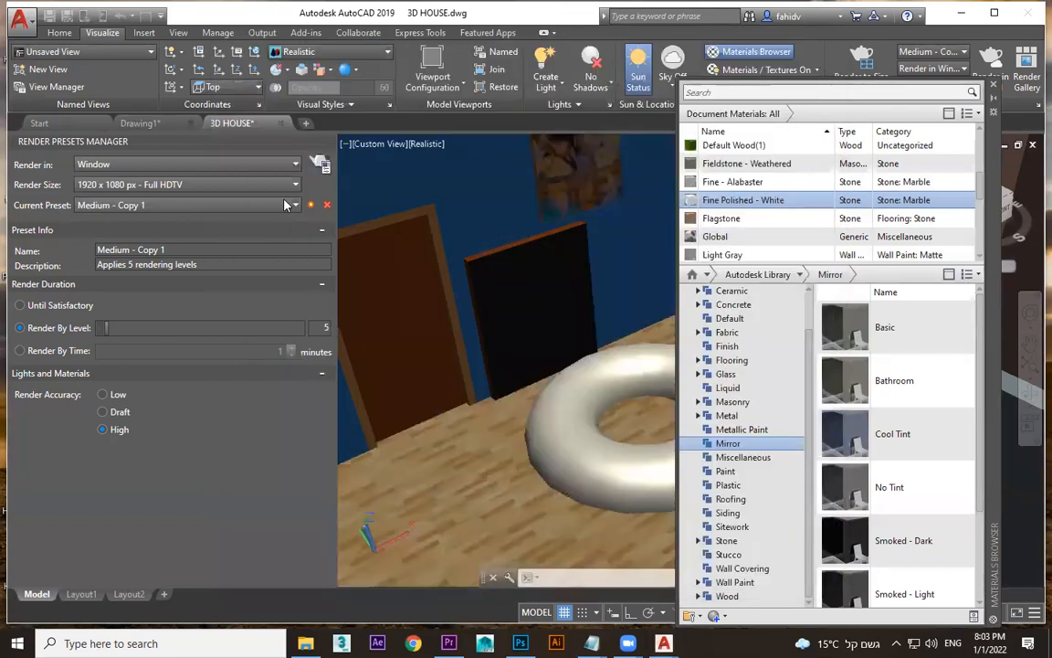
- Set the render size to 800 x 600 px - SVGA, render the mirror view again, and dismiss the render window
left_click(142, 184)
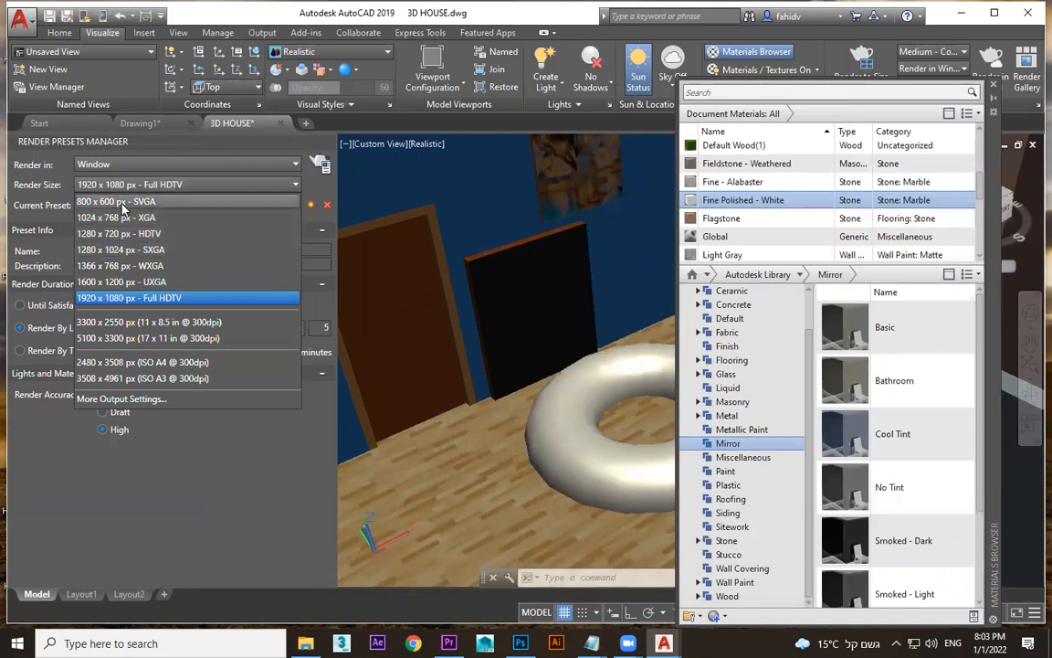
left_click(116, 201)
left_click(319, 164)
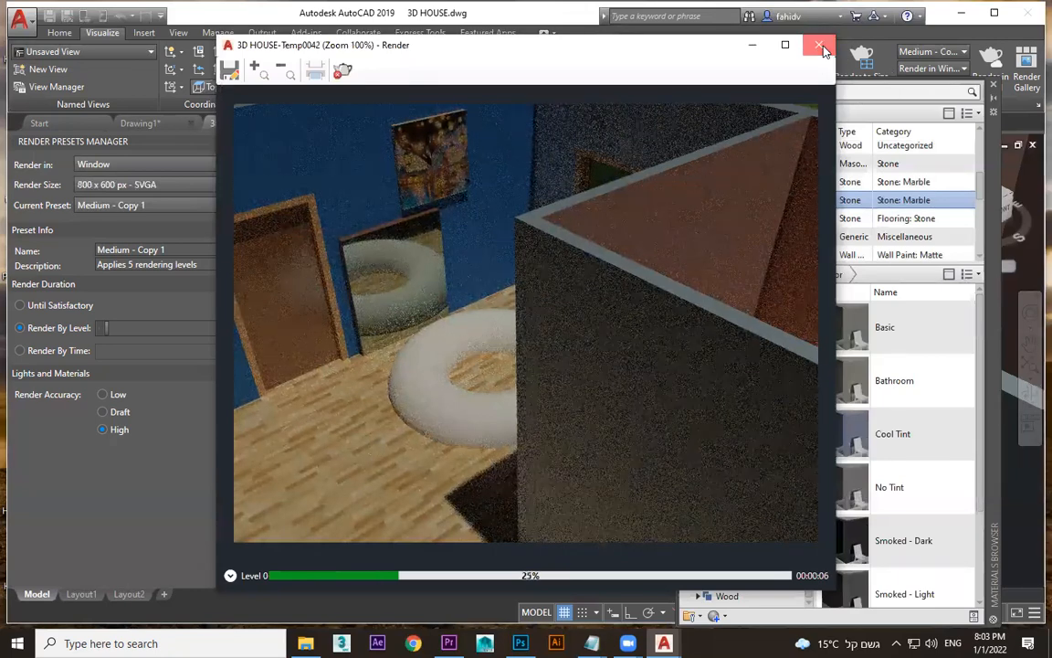
left_click(820, 46)
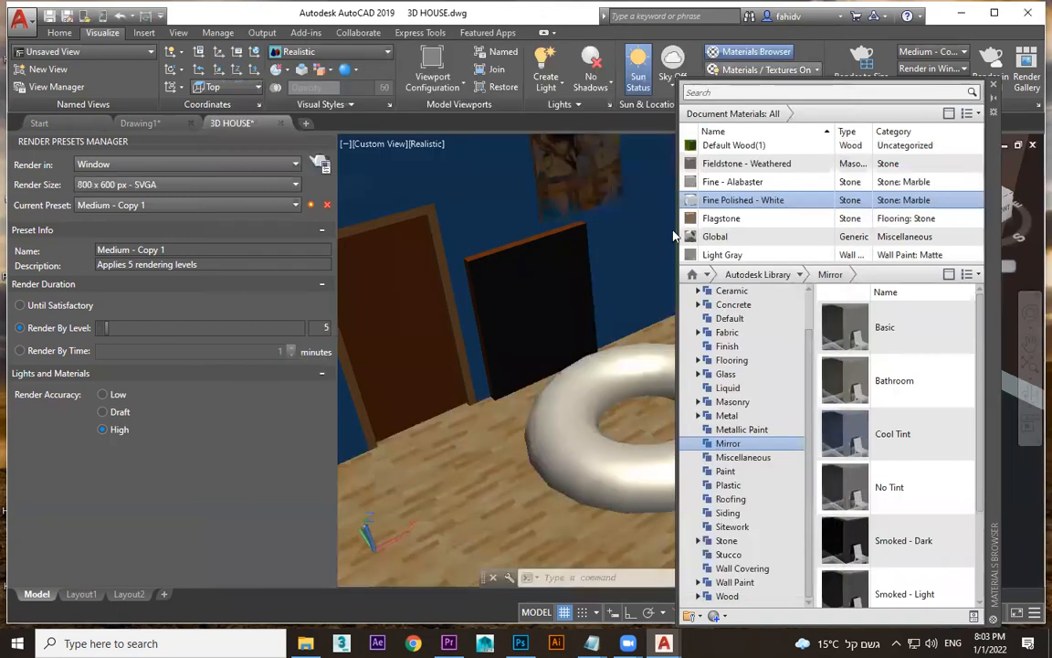
- Delete the thin mirror box standing against the blue wall beside the door
left_click(566, 281)
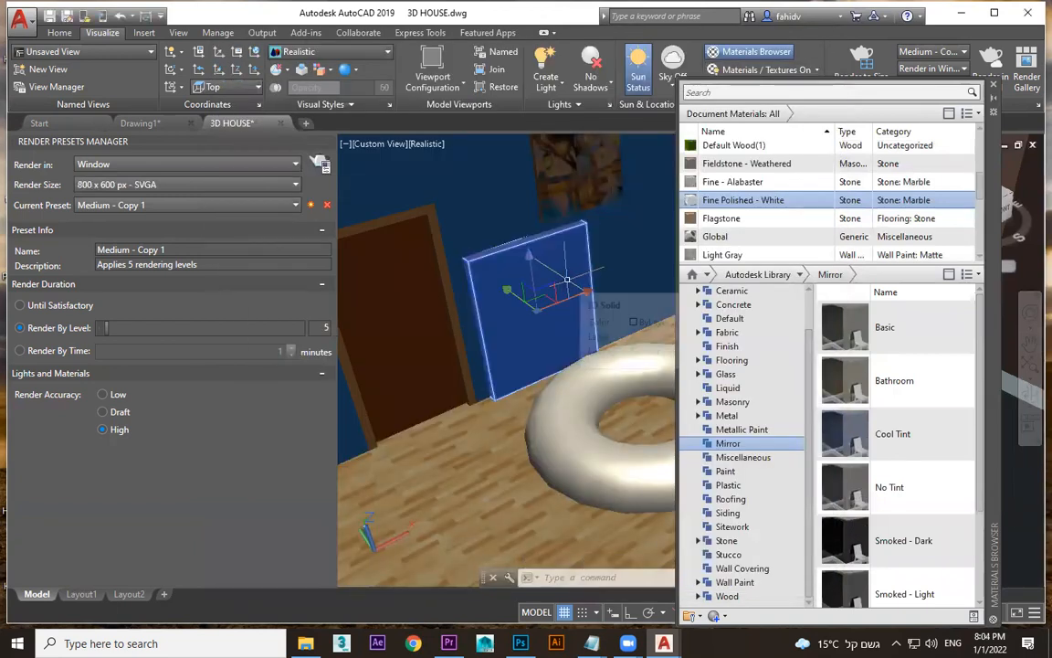
key("Delete")
middle_click_drag(590, 388, 511, 394)
- Apply Aluminum - Dark from the library's Metal category to the torus, render the room view, and dismiss the render window
left_click(568, 362)
scroll(567, 362, "down", 4)
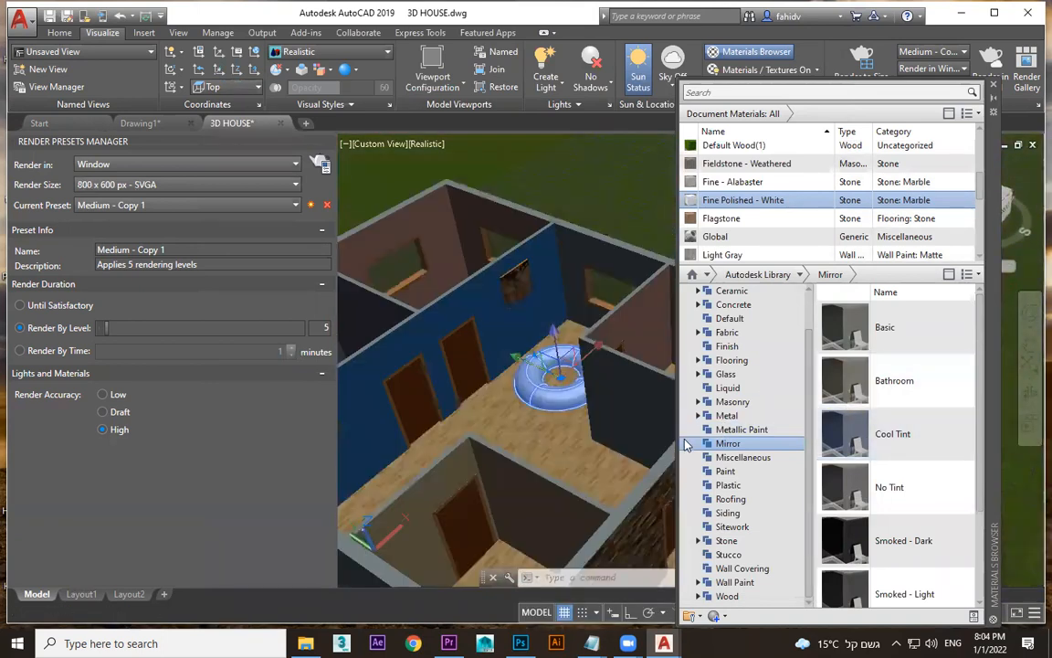
left_click(730, 418)
left_click_drag(857, 322, 532, 400)
scroll(530, 395, "up", 5)
middle_click_drag(529, 392, 470, 404, "shift")
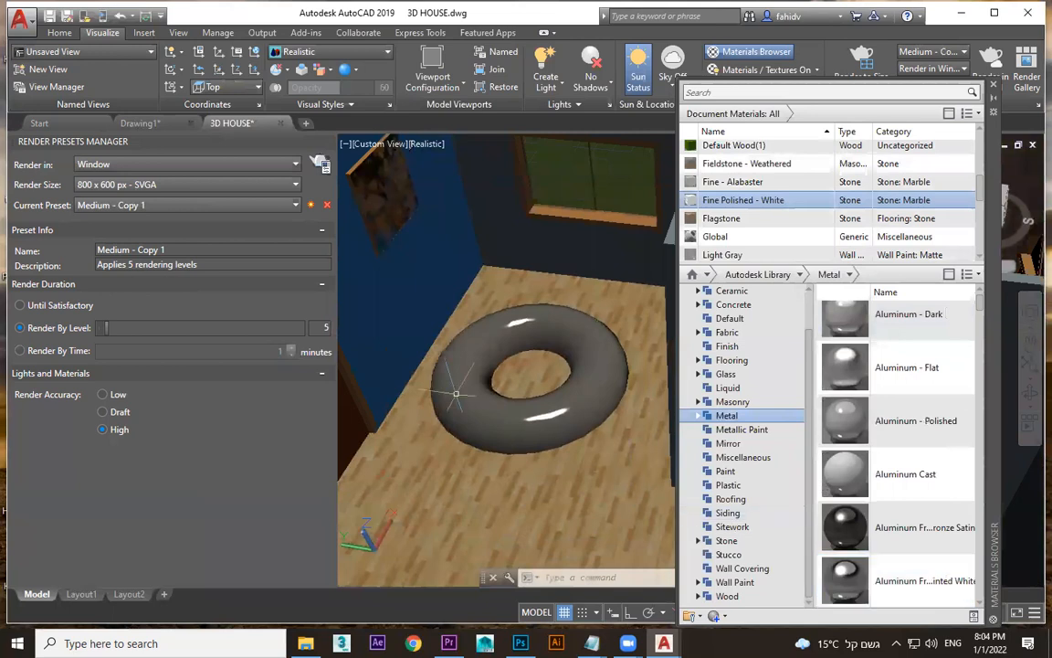
left_click(320, 165)
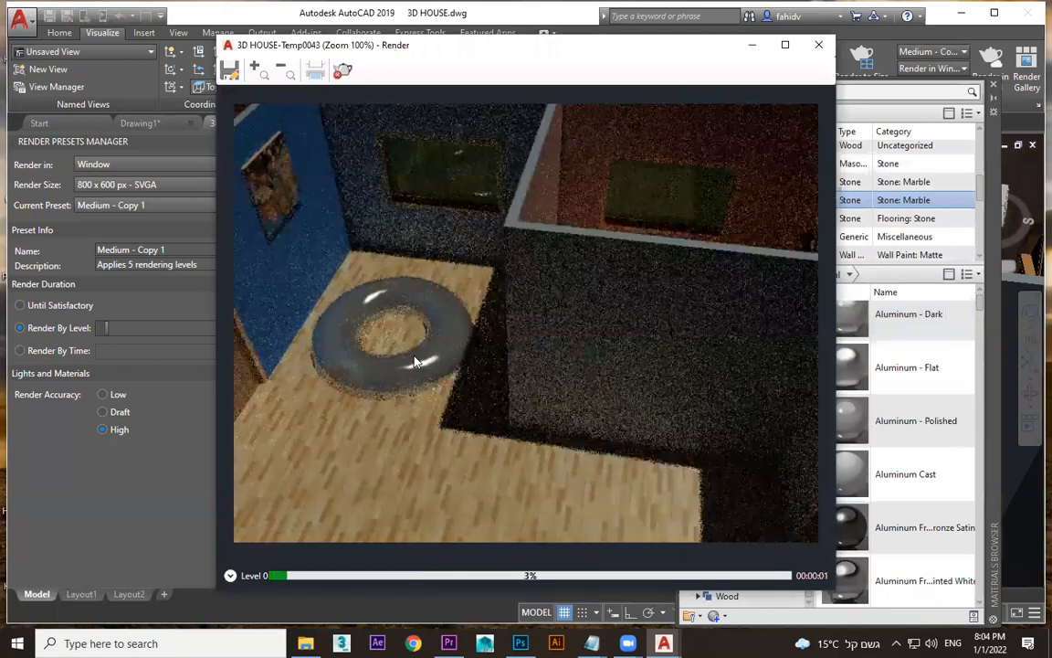
left_click(820, 45)
- Replace the torus material with a glossy aluminum frame metal, render the room again, and dismiss the render window
mouse_move(845, 527)
left_mouse_down()
mouse_move(488, 381)
mouse_move(540, 420)
left_mouse_up()
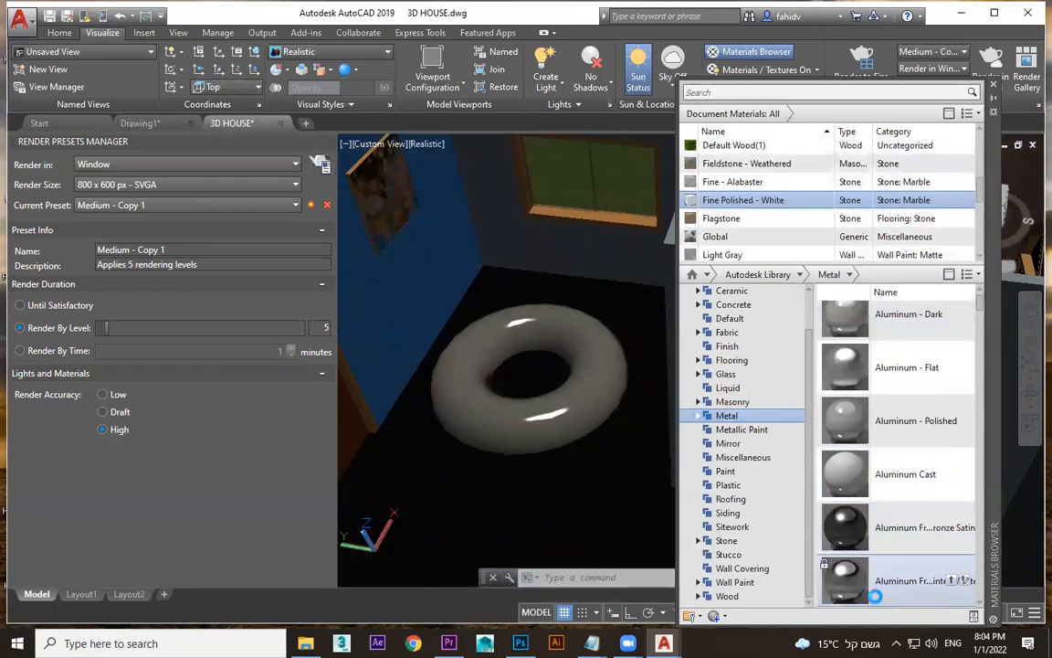
left_click_drag(664, 474, 530, 334)
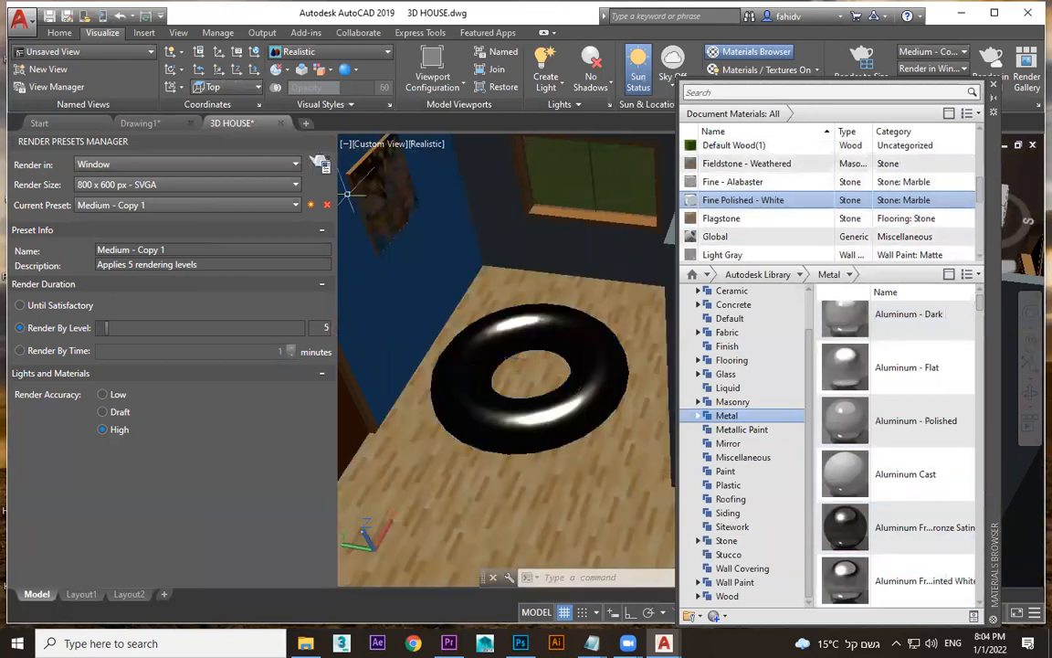
left_click(320, 162)
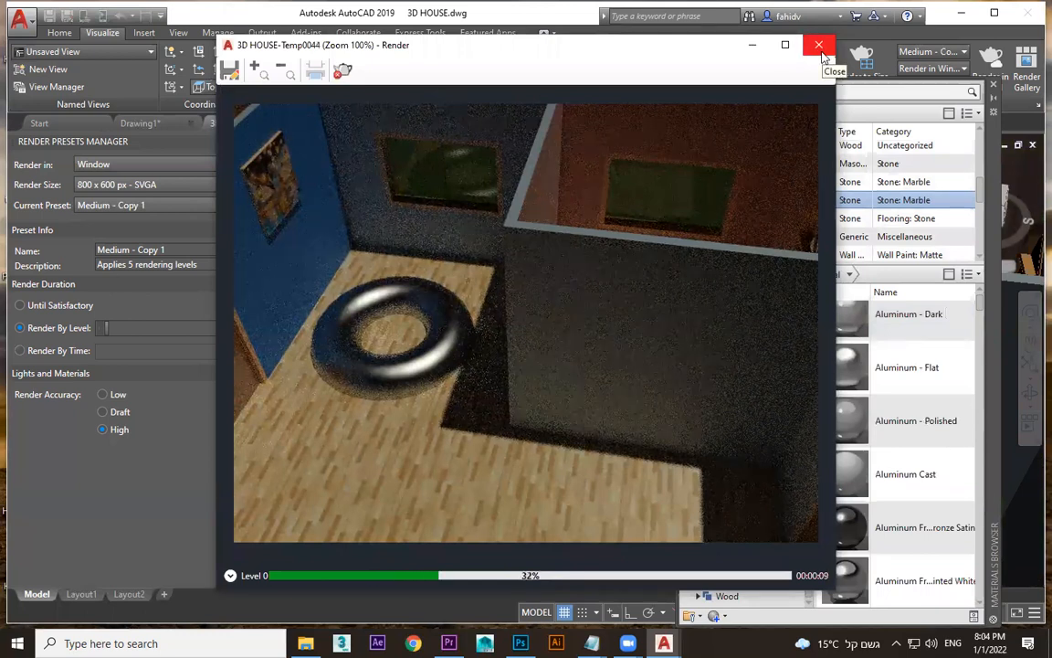
left_click(822, 53)
- Apply the Brass - Polished material from the Metal category to the torus
scroll(880, 517, "down", 3)
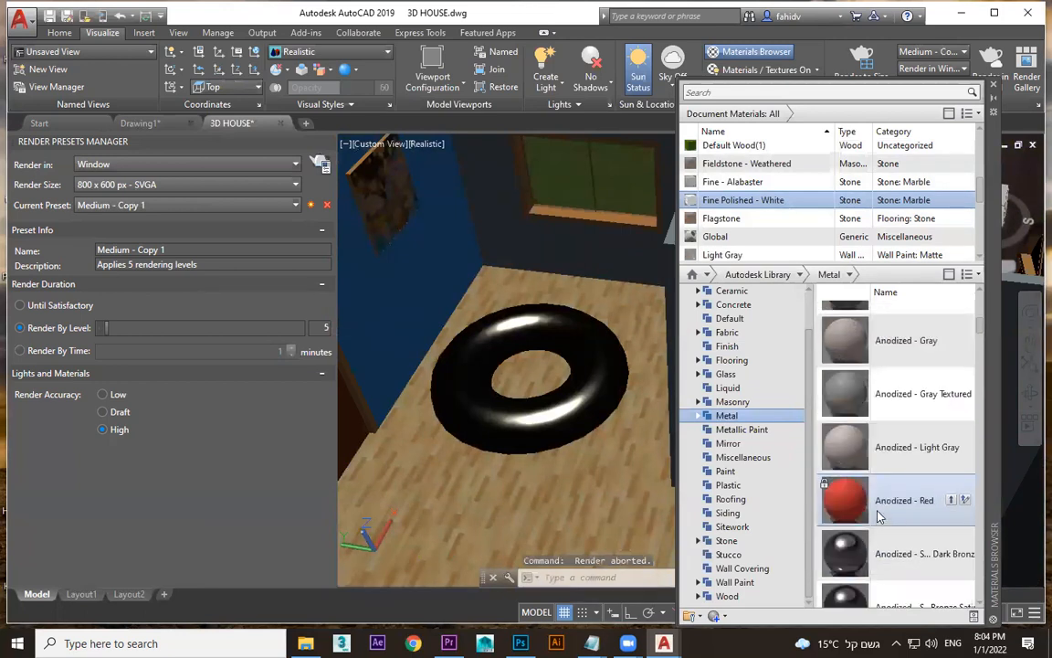
scroll(880, 517, "down", 5)
scroll(876, 519, "up", 3)
left_click_drag(859, 411, 522, 350)
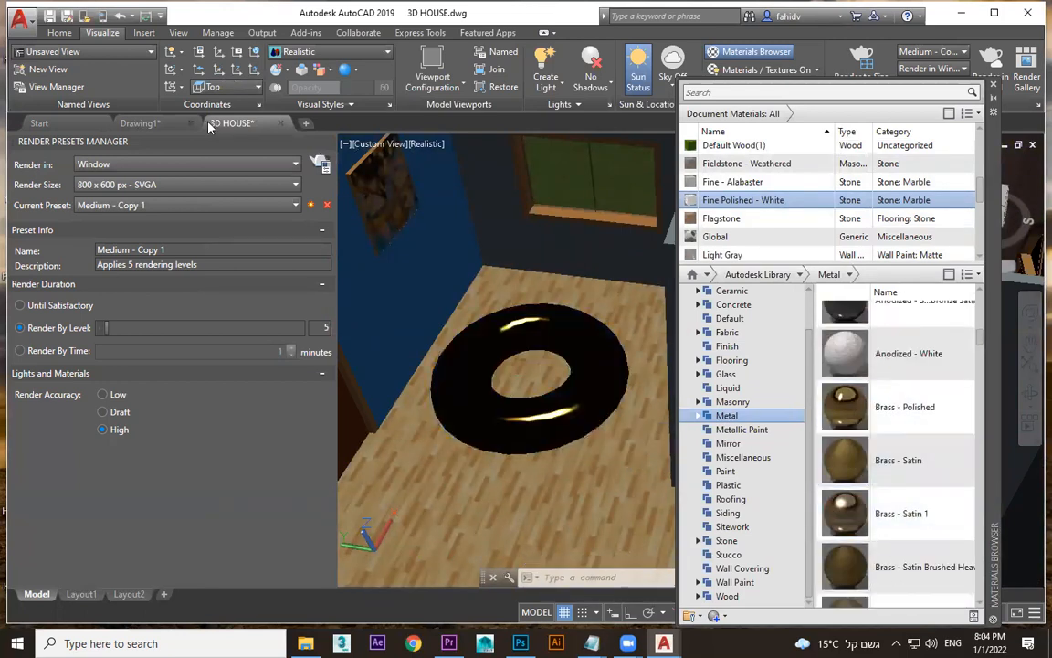
- Render the room with the brass torus, examine its reflections while the render runs, and dismiss the render window
left_click(311, 163)
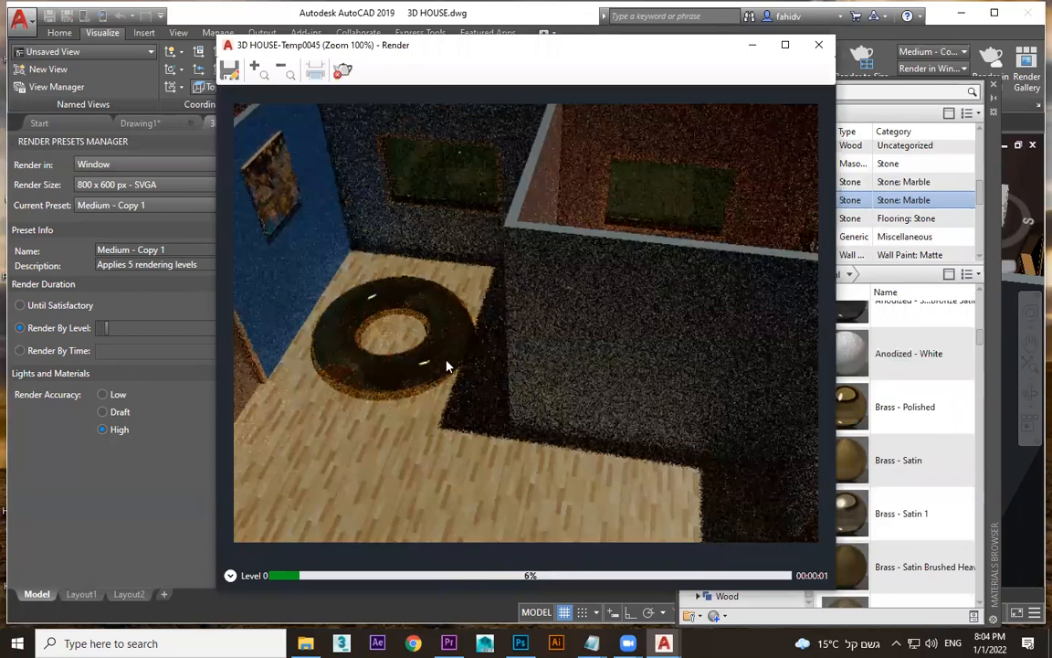
scroll(411, 380, "up", 1)
scroll(411, 380, "down", 1)
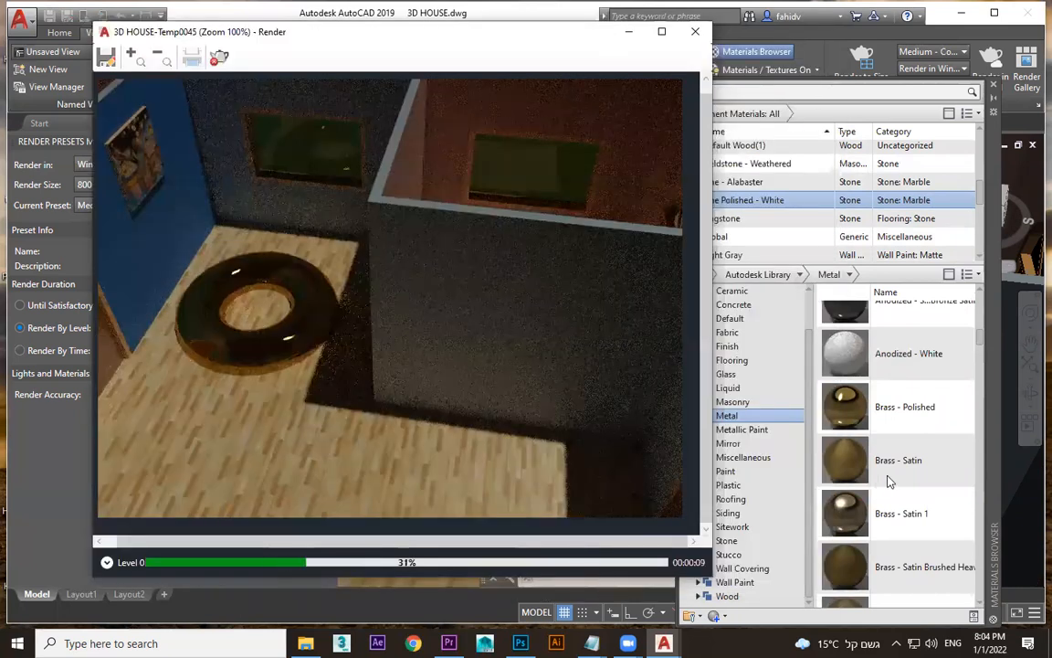
left_click(943, 456)
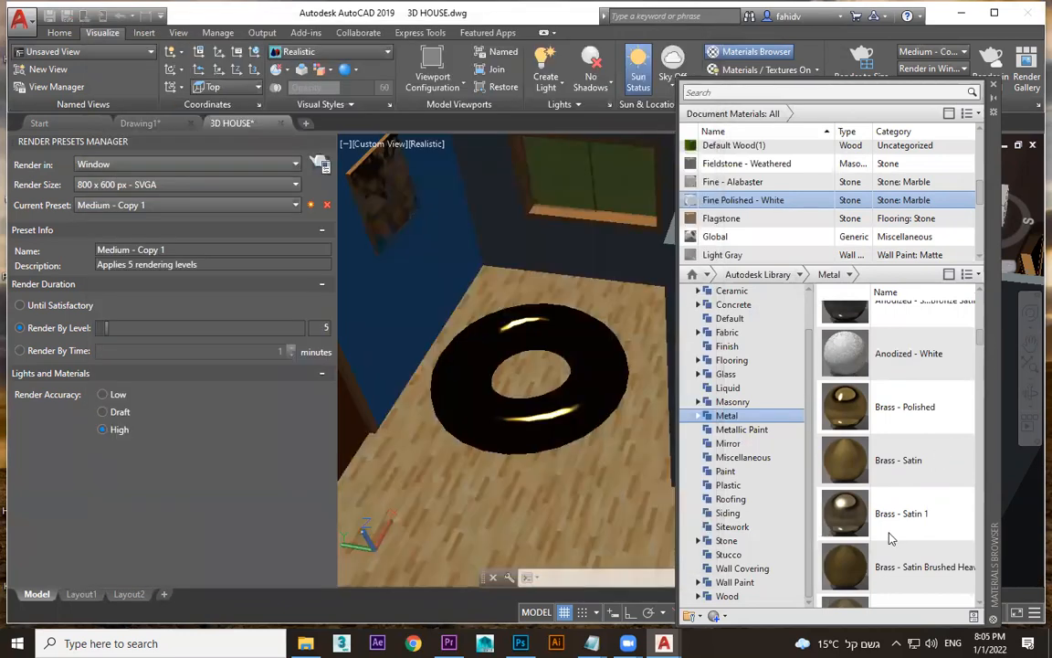
mouse_move(664, 644)
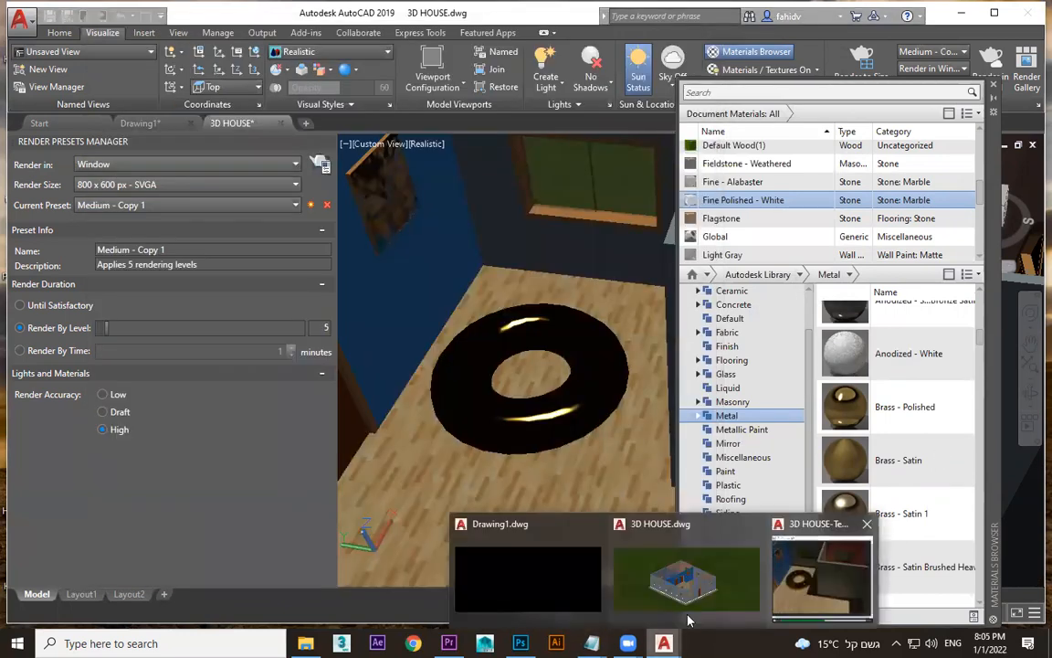
left_click(789, 564)
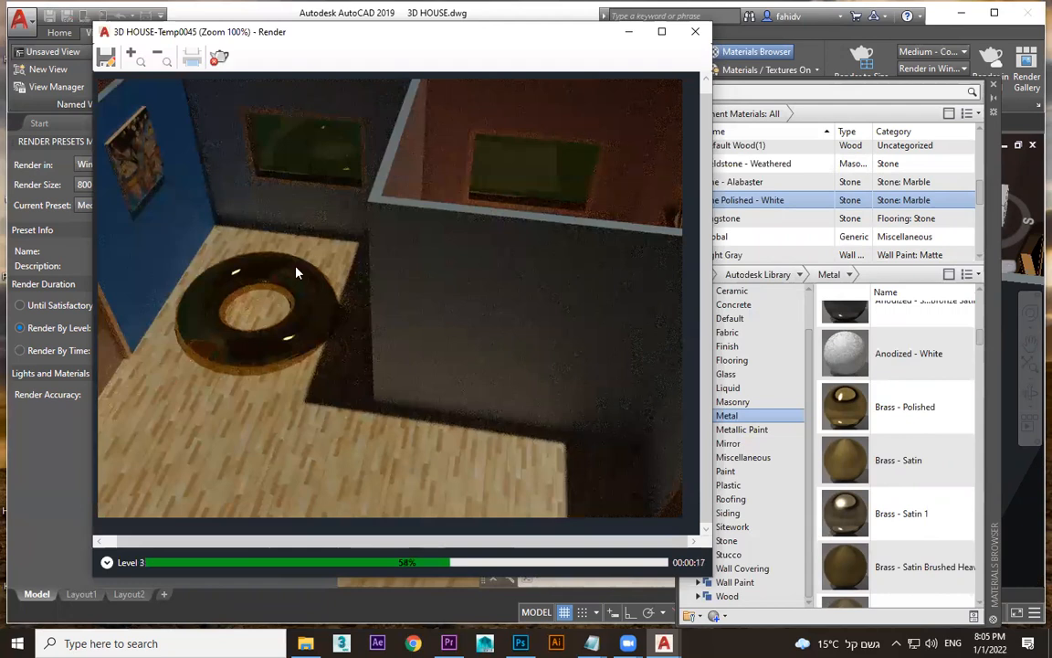
left_click(695, 33)
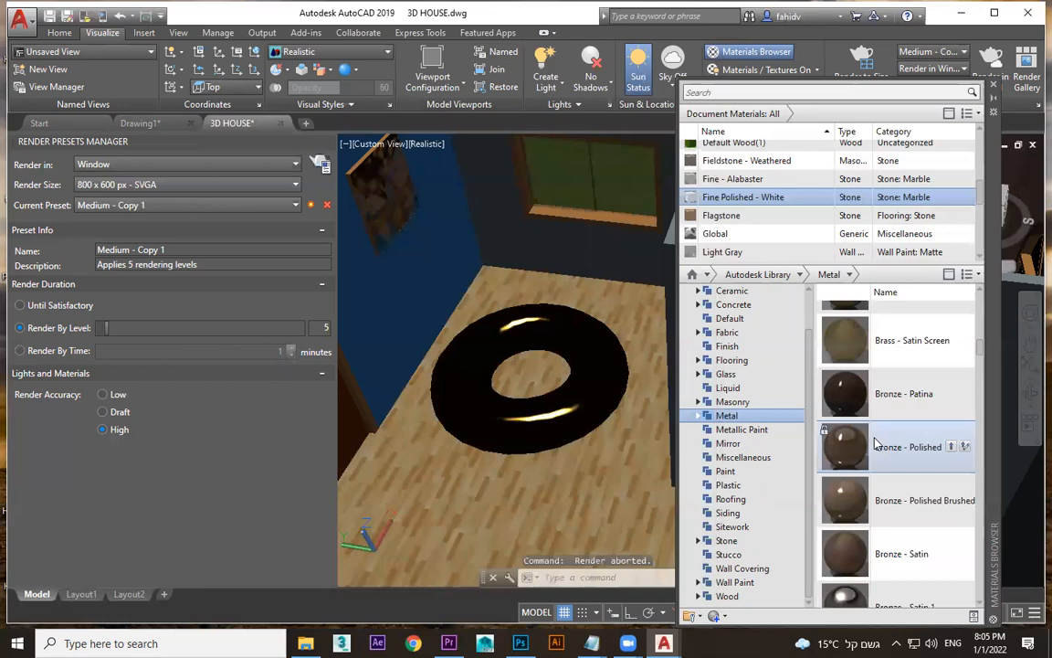
- Browse the library's Metal category for other reflective materials, from the bronzes through the hot metals to silver and stainless steel
scroll(877, 429, "down", 4)
scroll(882, 418, "up", 1)
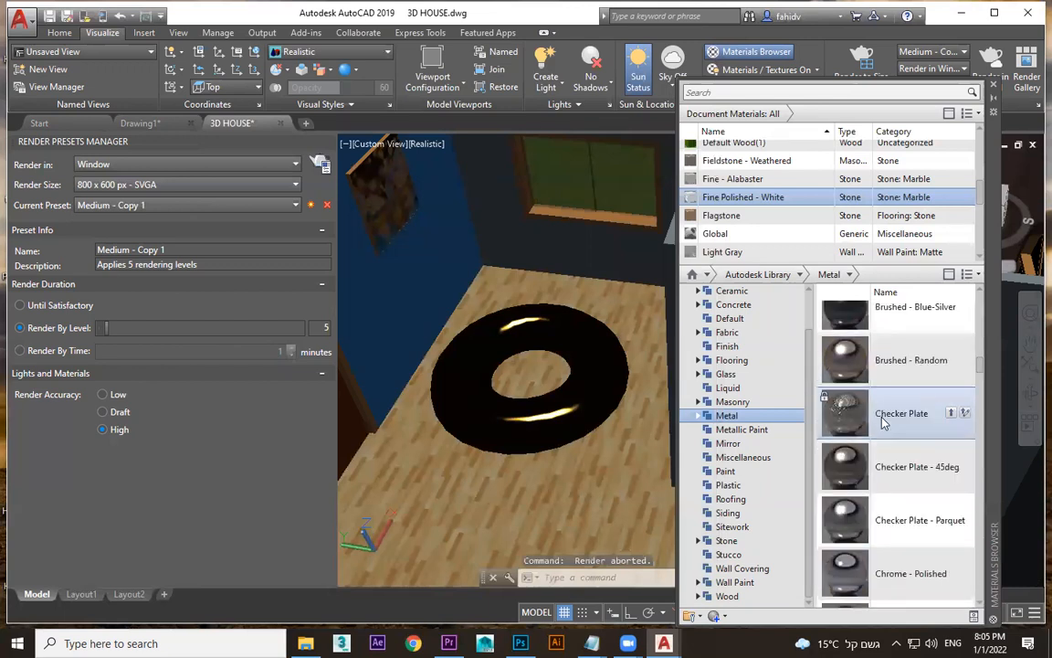
scroll(882, 420, "down", 3)
scroll(882, 422, "down", 3)
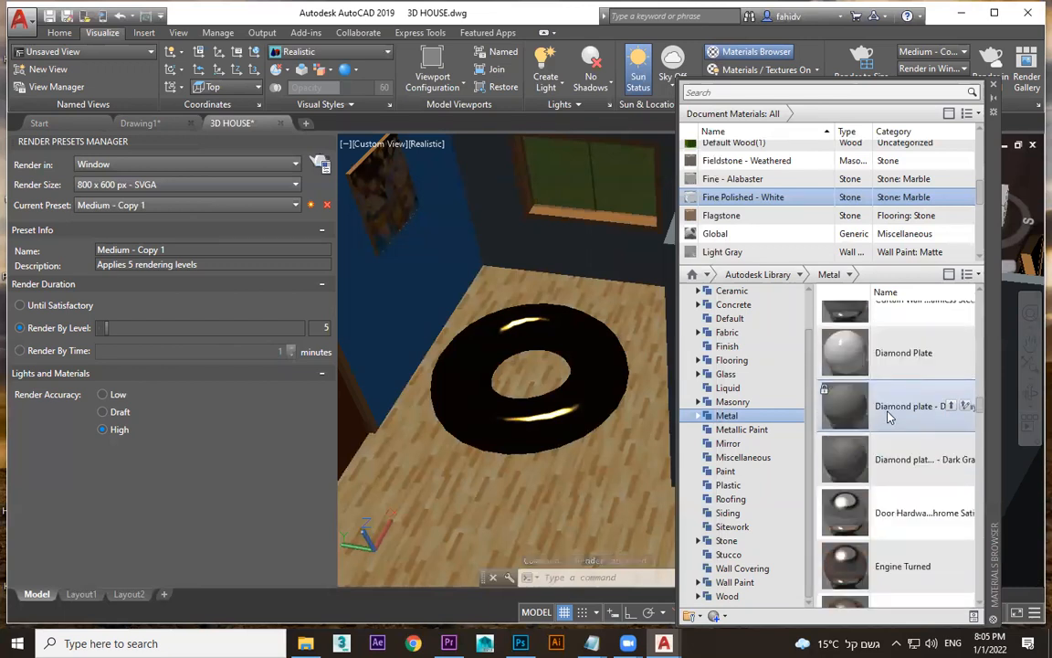
scroll(888, 416, "down", 3)
scroll(890, 418, "down", 3)
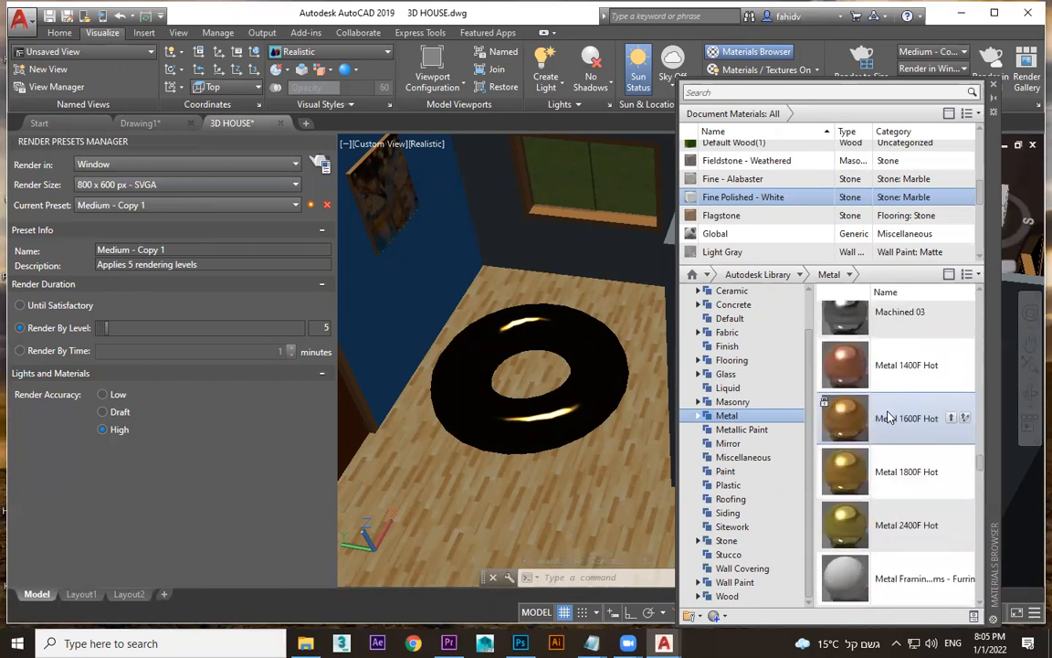
scroll(889, 417, "down", 3)
scroll(889, 417, "down", 3)
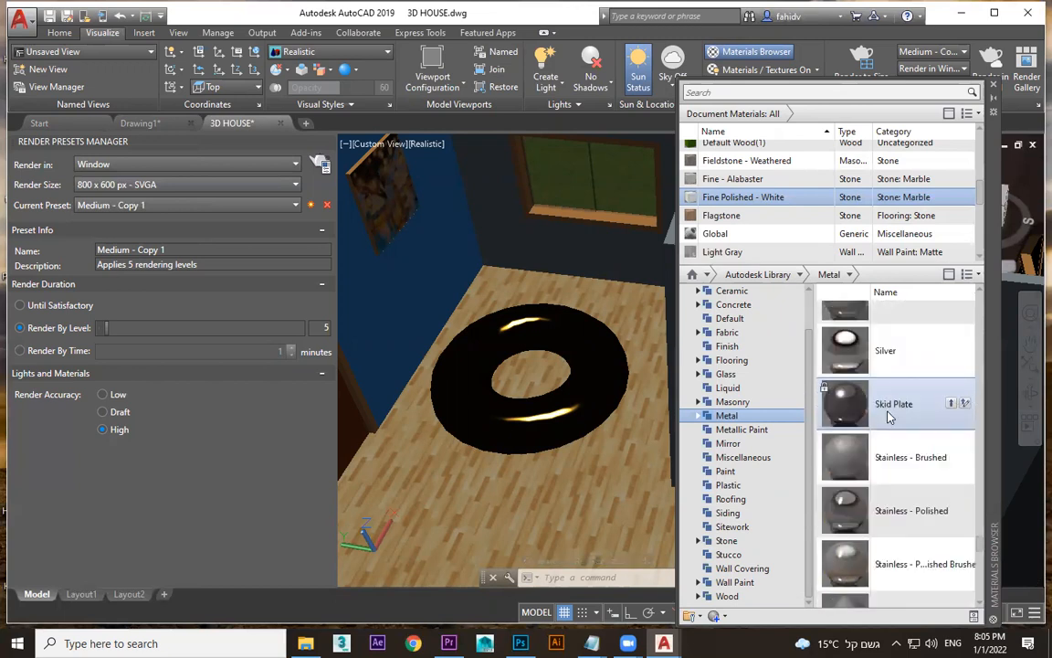
scroll(889, 418, "down", 6)
scroll(889, 418, "up", 12)
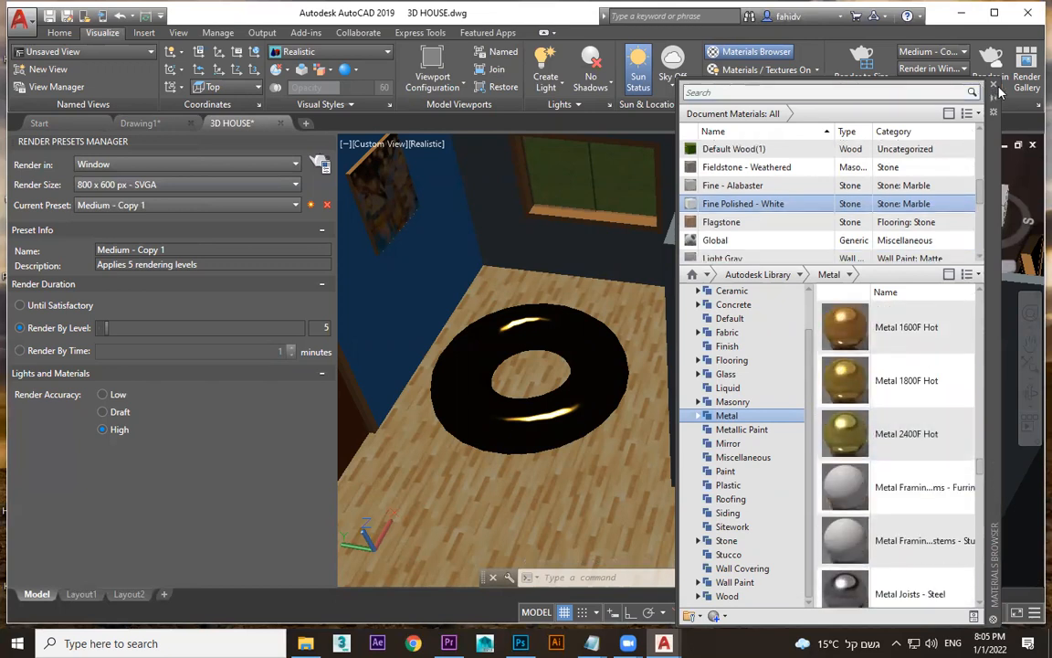
- Dismiss the materials browser and delete the torus from the room's wooden floor
left_click(993, 85)
middle_click_drag(627, 356, 652, 396)
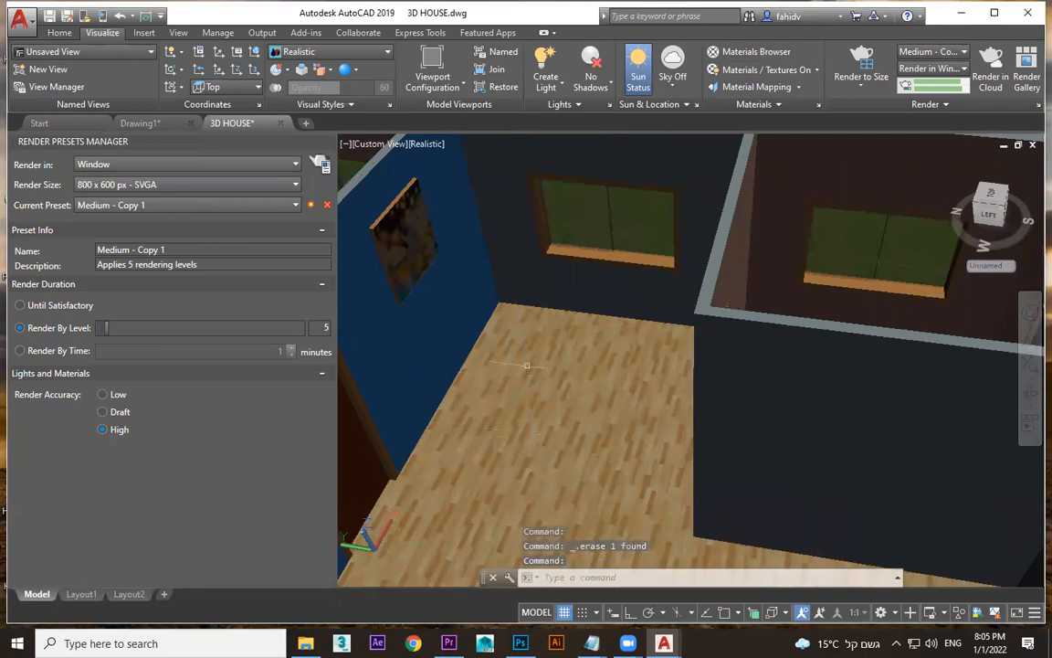
middle_click_drag(609, 341, 508, 317, "shift")
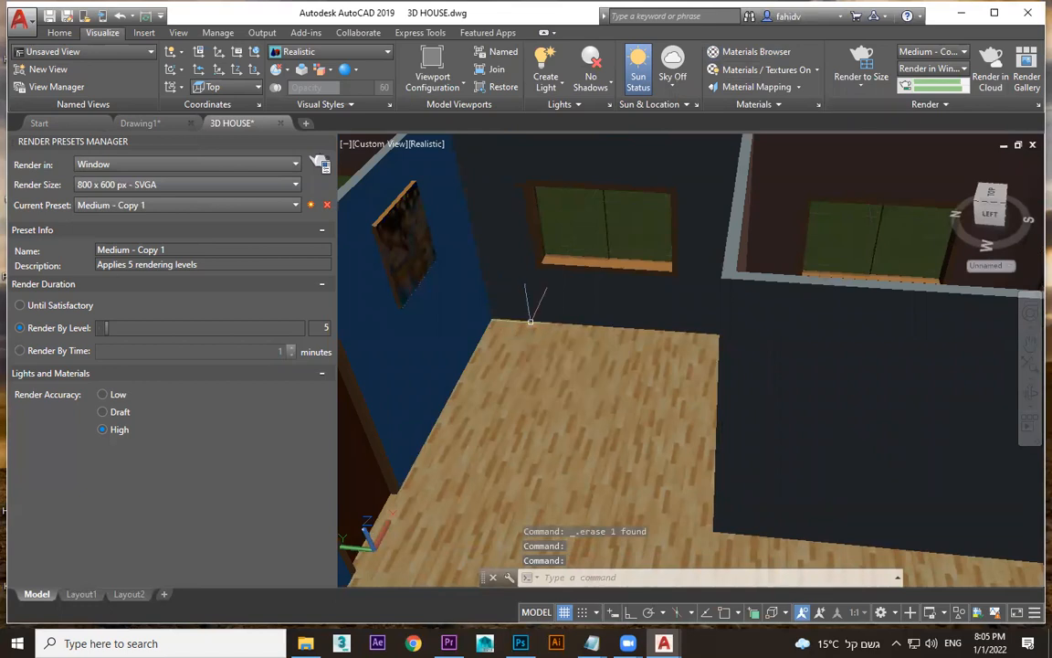
middle_click_drag(531, 312, 555, 320, "shift")
key("Escape")
key("Escape")
- Look over the whole house and its blue-walled main room from the front corner
scroll(692, 364, "down", 8)
middle_click_drag(559, 364, 466, 351, "shift")
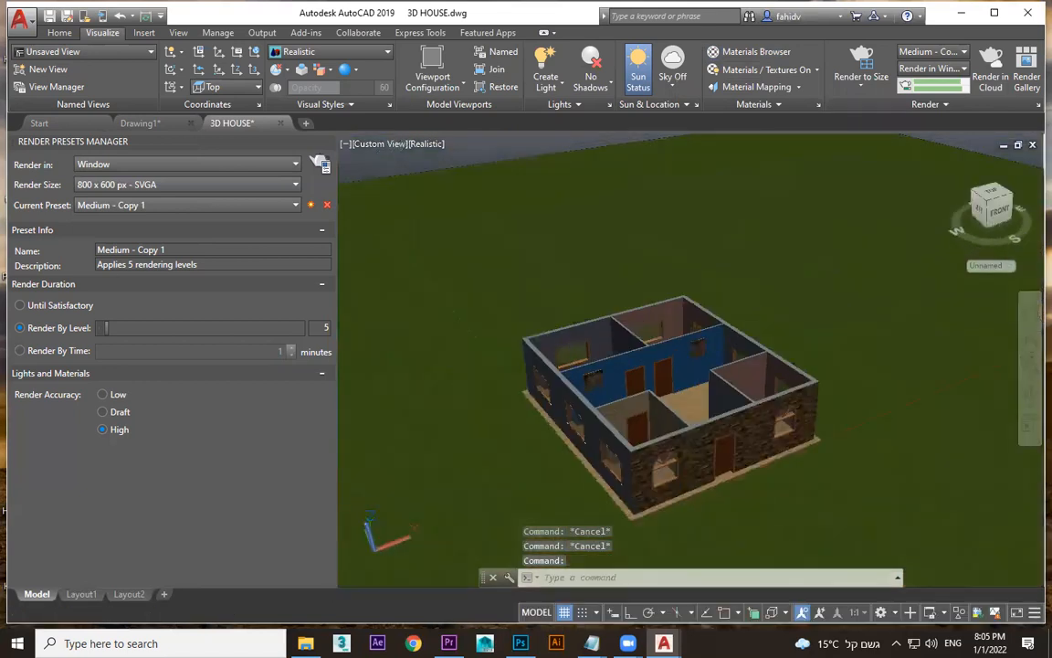
scroll(660, 351, "up", 6)
middle_click_drag(787, 350, 781, 350, "shift")
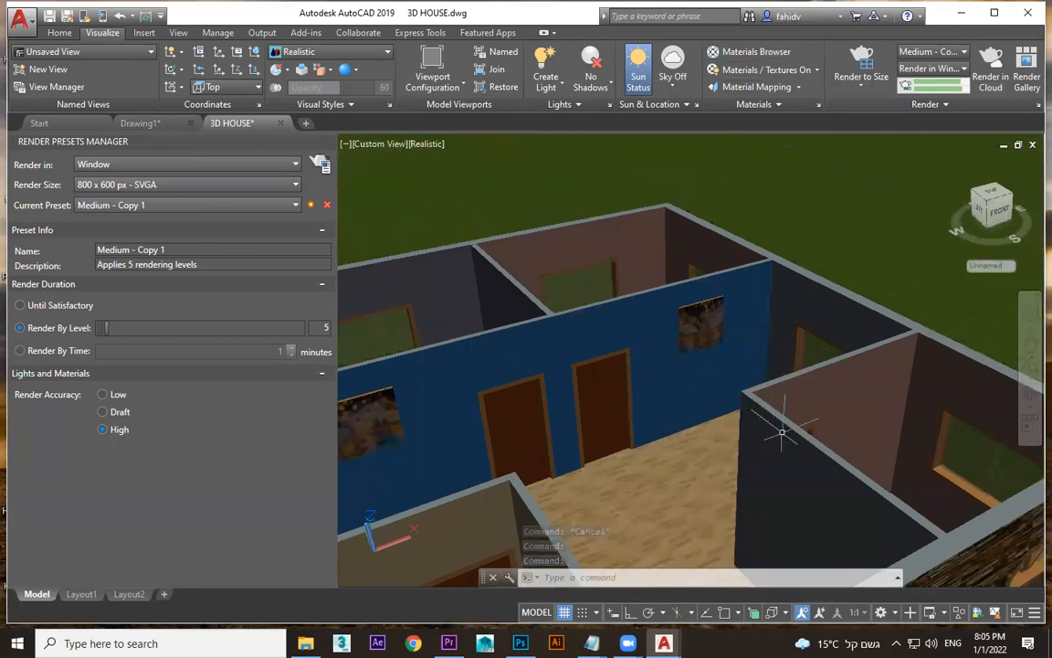
middle_click_drag(782, 432, 742, 407)
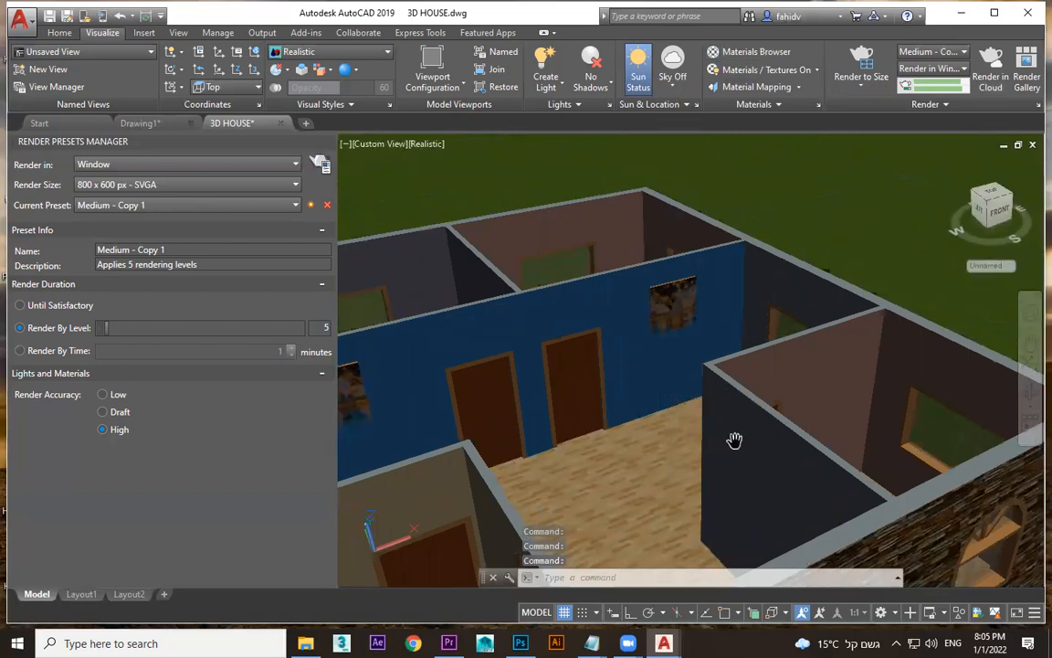
scroll(735, 439, "down", 5)
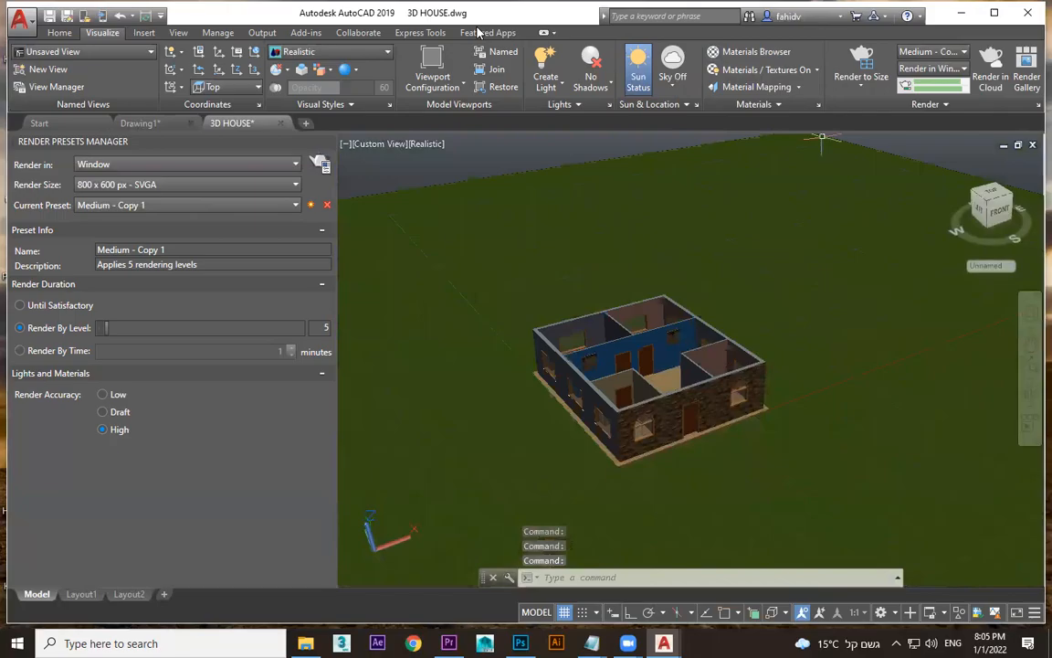